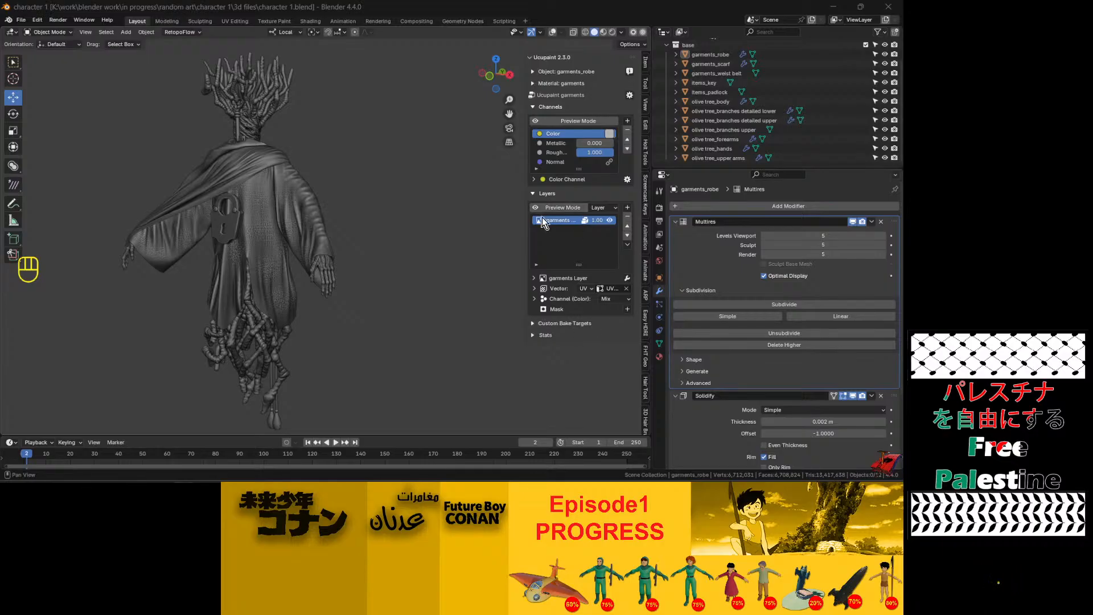
Step: Collapse Ucupaint's Channels and Layers sections for the garments material
click(534, 107)
click(534, 118)
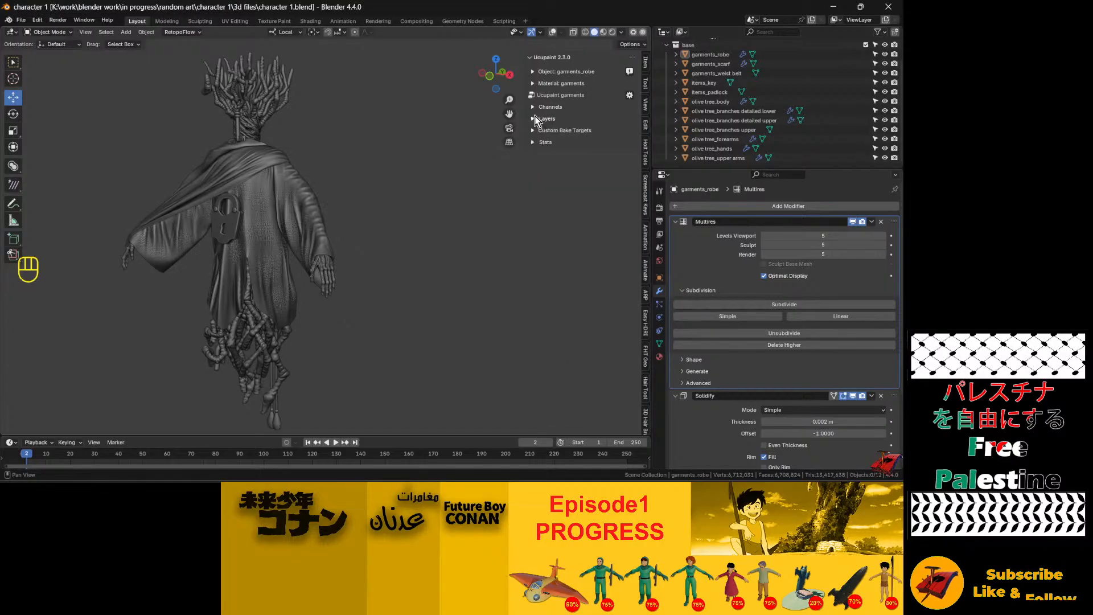
click(532, 107)
click(533, 106)
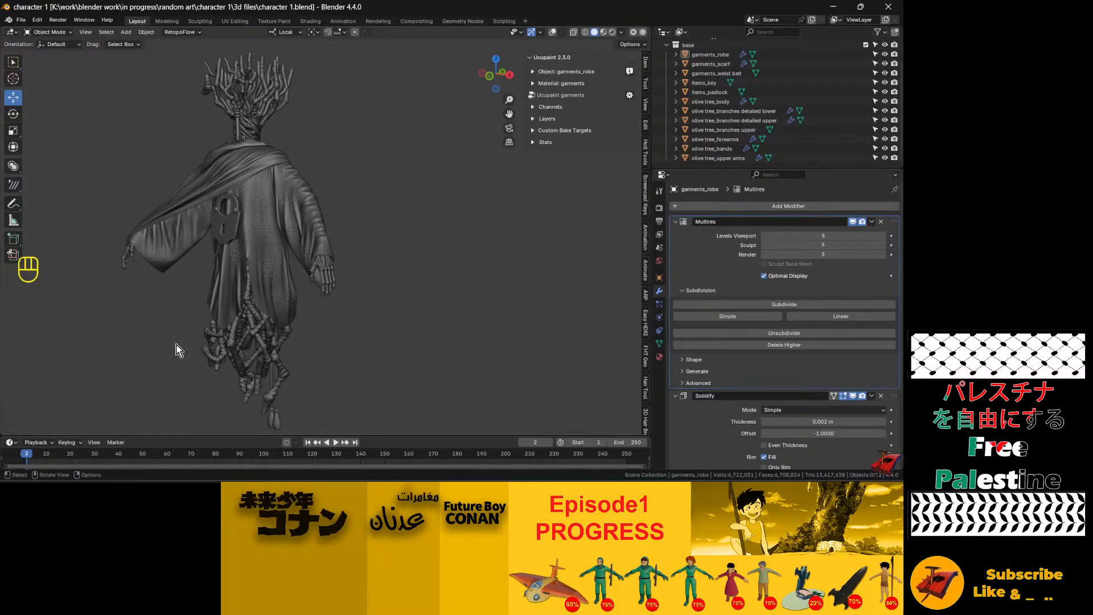
Step: Examine the sculpted character from several angles, including the robe folds, padlock and fingers up close
mouse_move(262, 291)
middle_down()
mouse_move(527, 288)
mouse_move(281, 285)
middle_up()
scroll(150, 294, up, 5)
alt+middle_drag(190, 278, 289, 278)
alt+drag(287, 278, 267, 327)
mouse_move(262, 273)
alt+middle_down()
mouse_move(317, 199)
mouse_move(316, 165)
mouse_move(303, 291)
mouse_move(289, 302)
mouse_move(274, 273)
mouse_move(286, 217)
mouse_move(288, 266)
mouse_move(276, 224)
mouse_move(342, 256)
mouse_move(400, 263)
mouse_move(209, 247)
mouse_move(245, 244)
mouse_move(250, 260)
alt+middle_up()
alt+shift+middle_drag(294, 321, 288, 258)
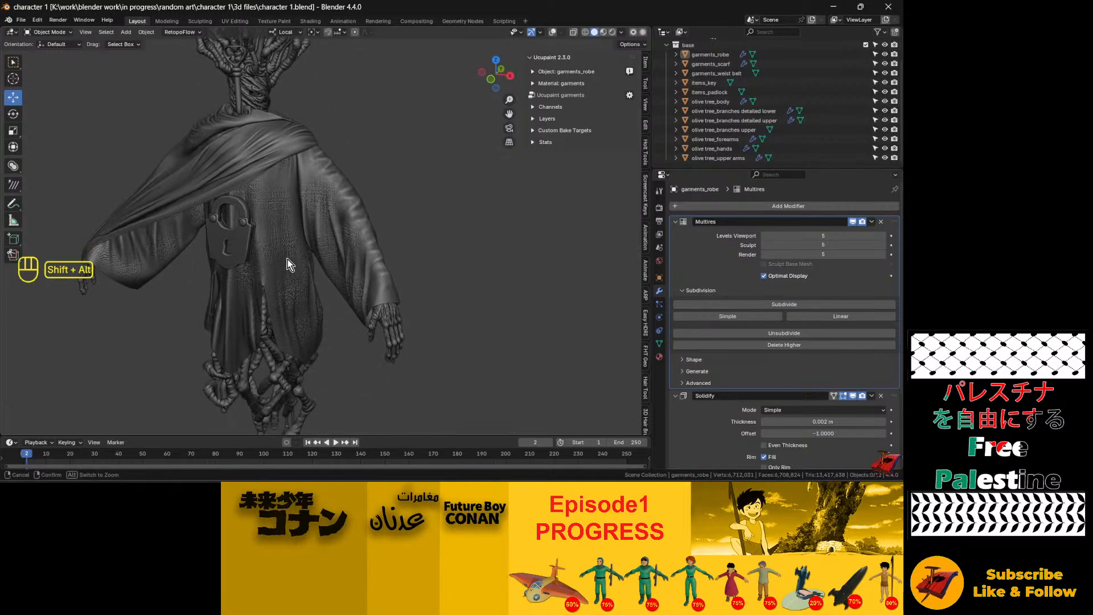
ctrl+alt+middle_drag(420, 374, 385, 296)
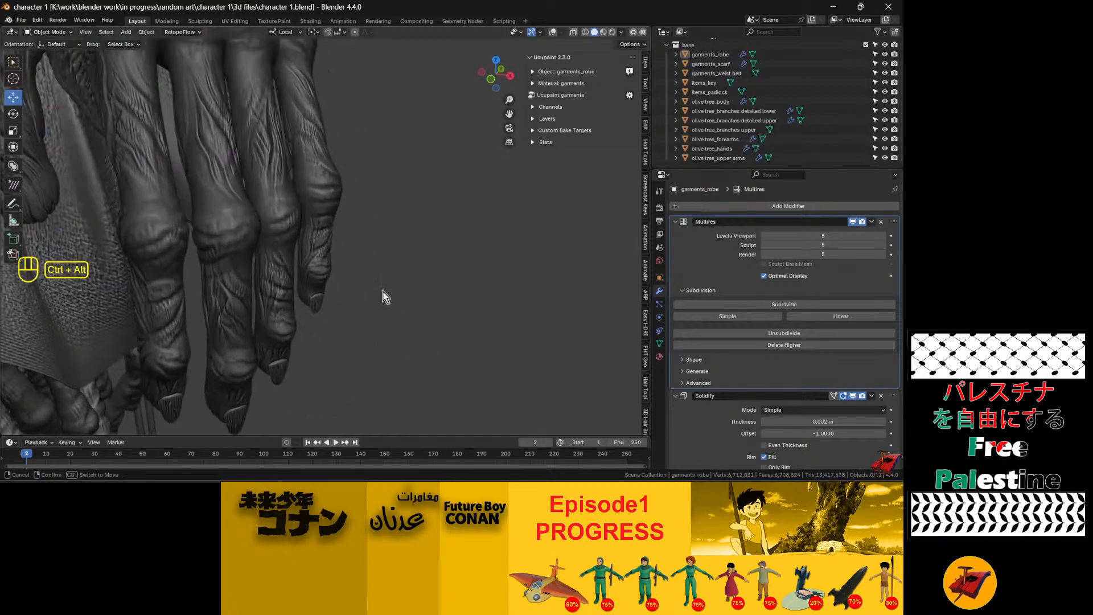
ctrl+alt+middle_drag(326, 264, 320, 307)
ctrl+alt+middle_drag(296, 234, 382, 229)
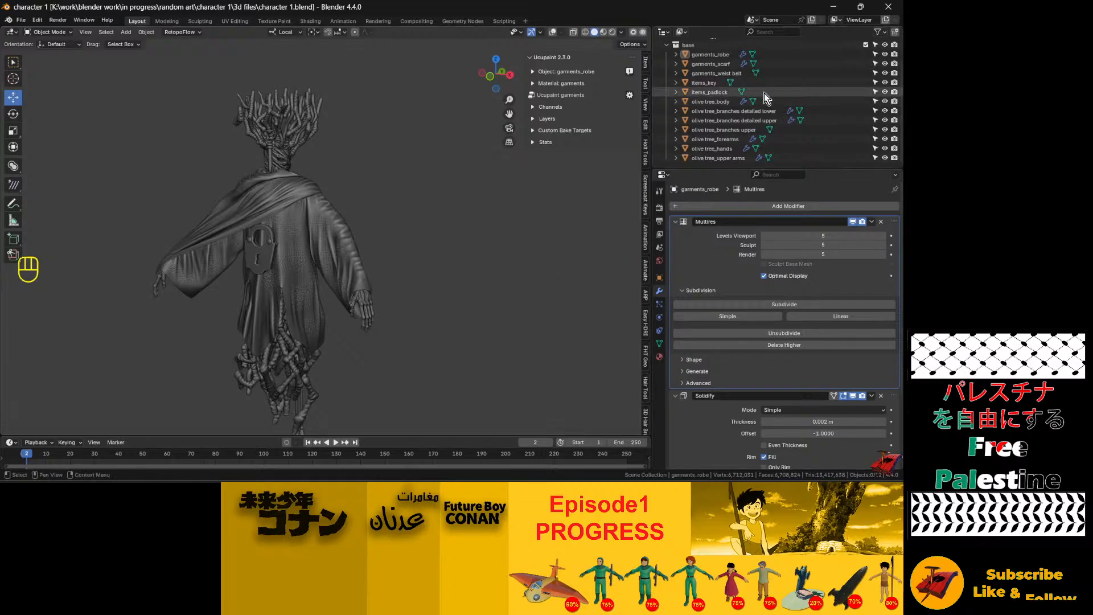
Step: Look through the base collection's objects and show the material settings of the robe
scroll(709, 100, up, 3)
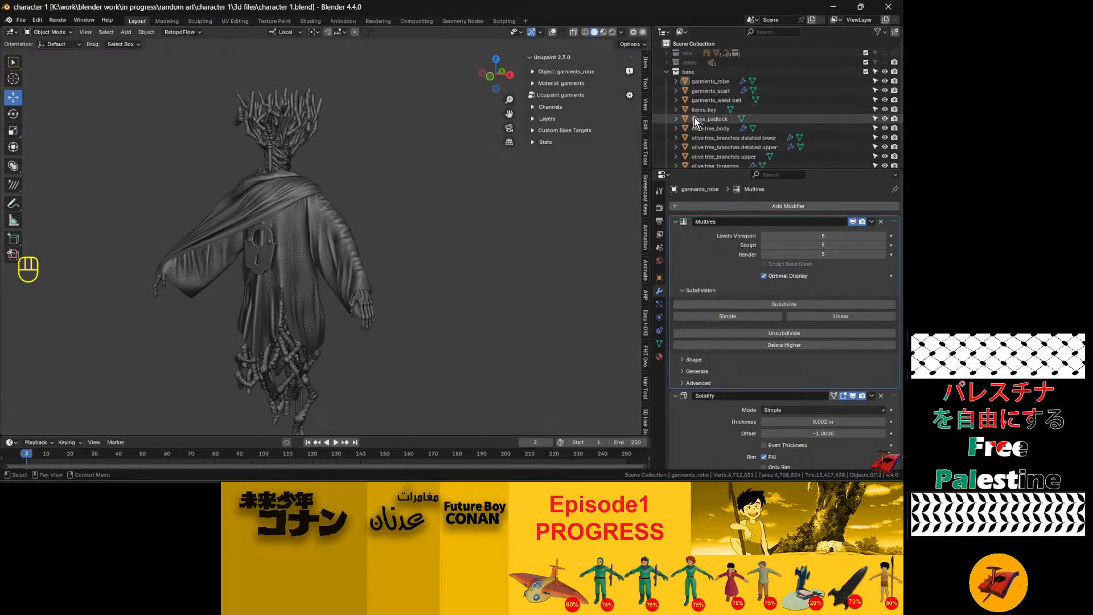
scroll(696, 146, down, 3)
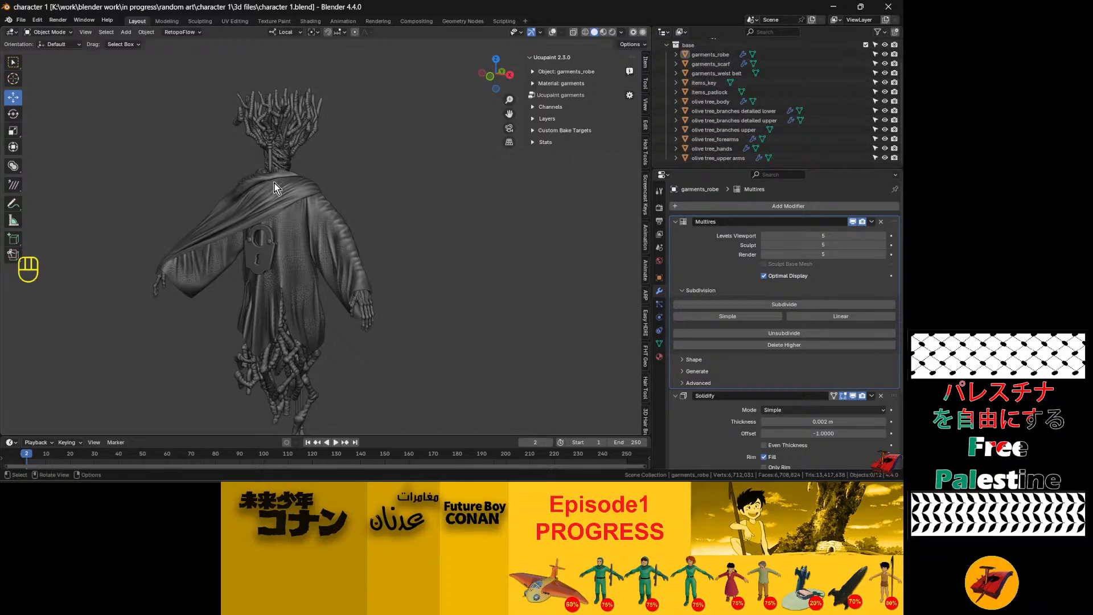
click(660, 357)
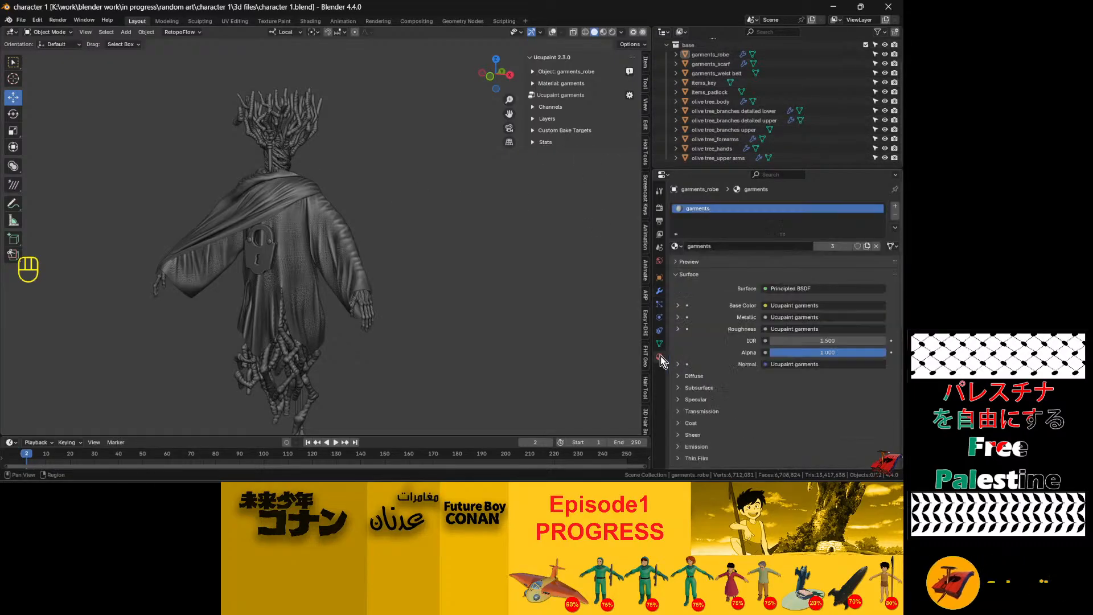
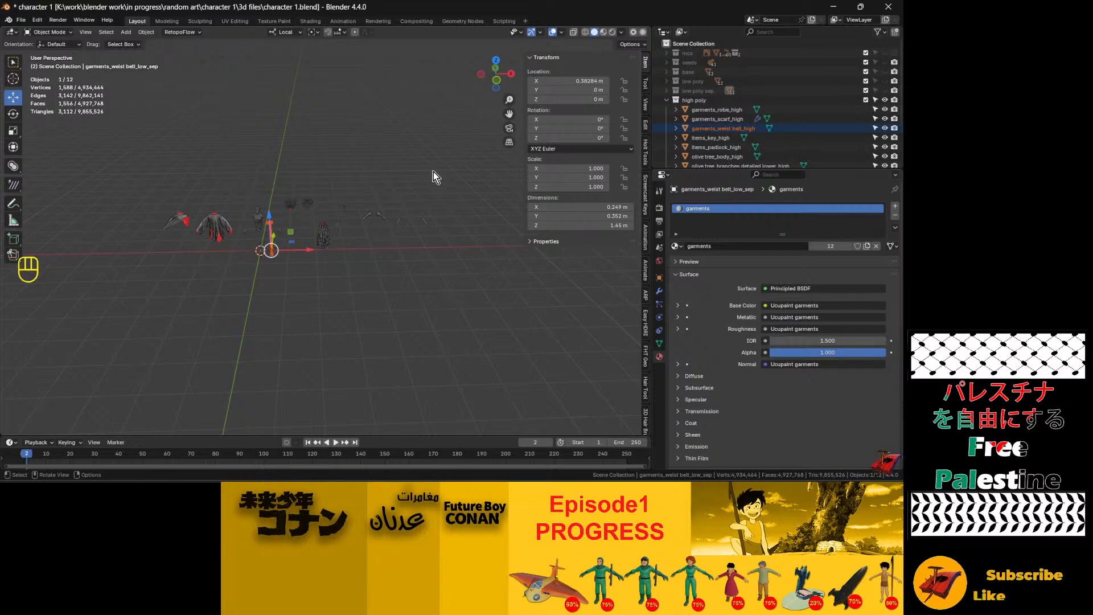
Step: Select all the high poly objects and export them as olive_tree_high.fbx, limited to selected objects
key(a)
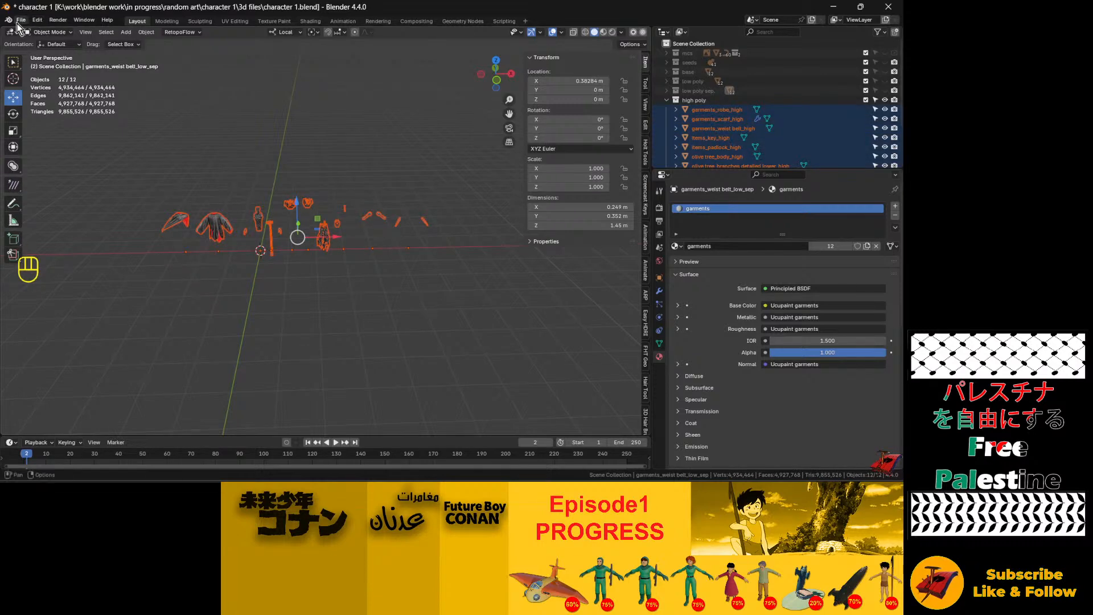
click(19, 20)
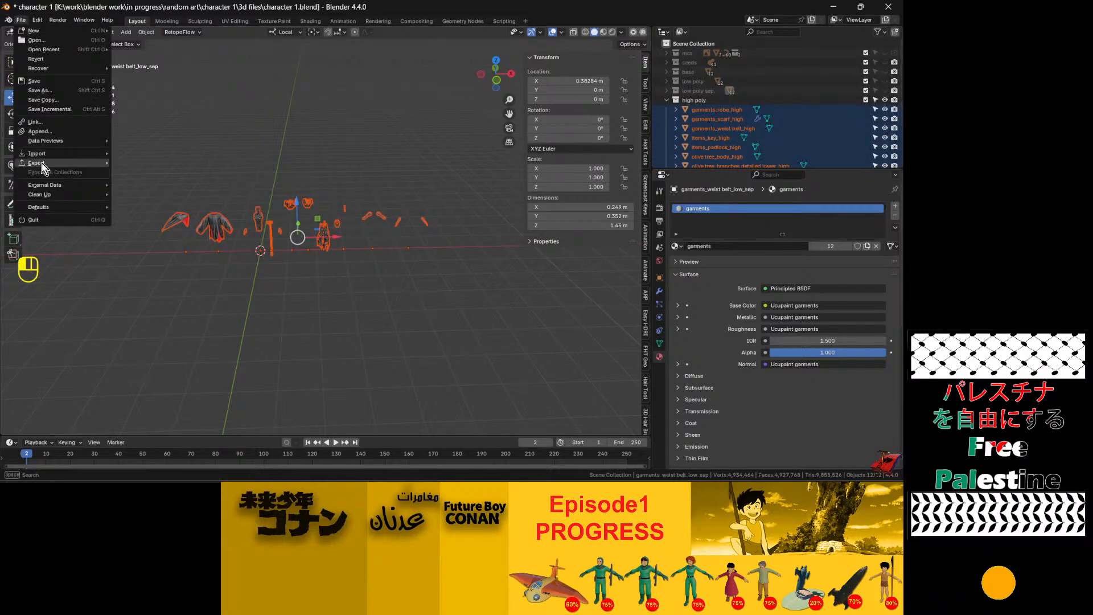
mouse_move(43, 165)
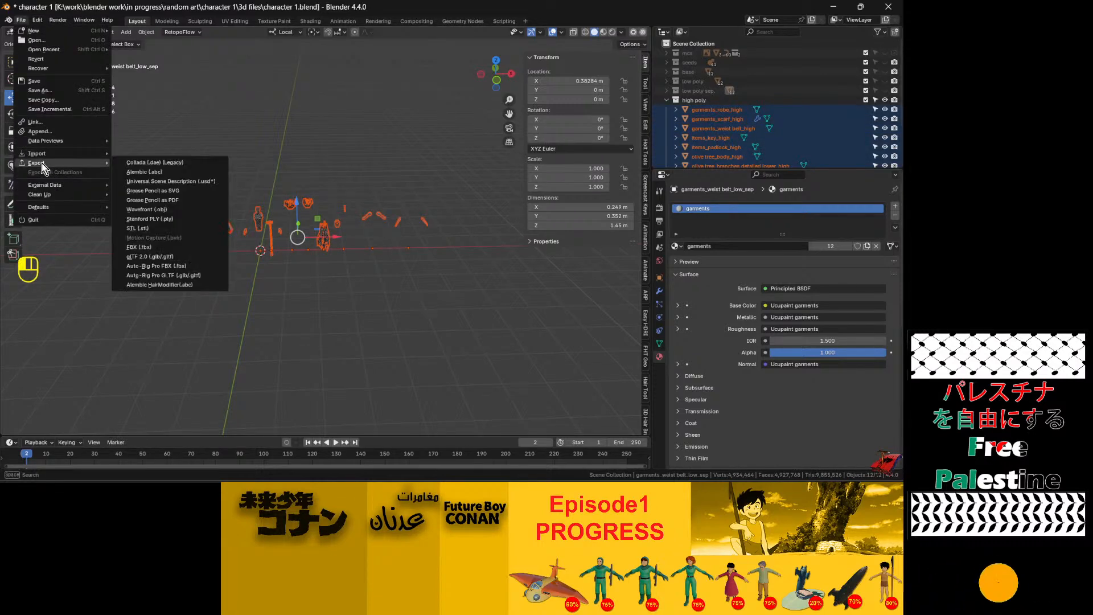
click(138, 249)
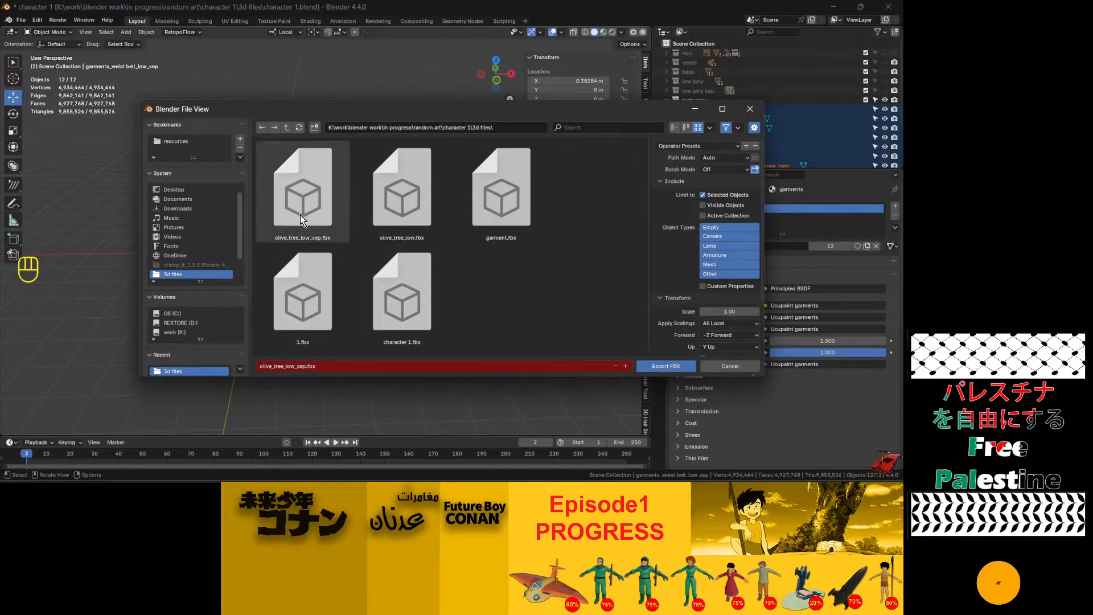
click(395, 214)
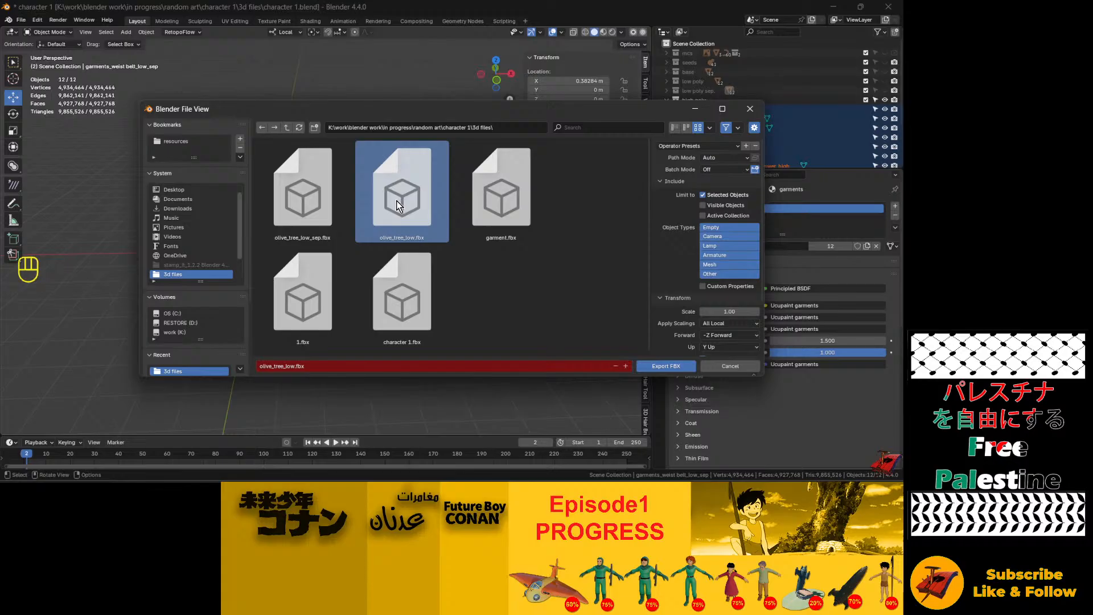
click(290, 366)
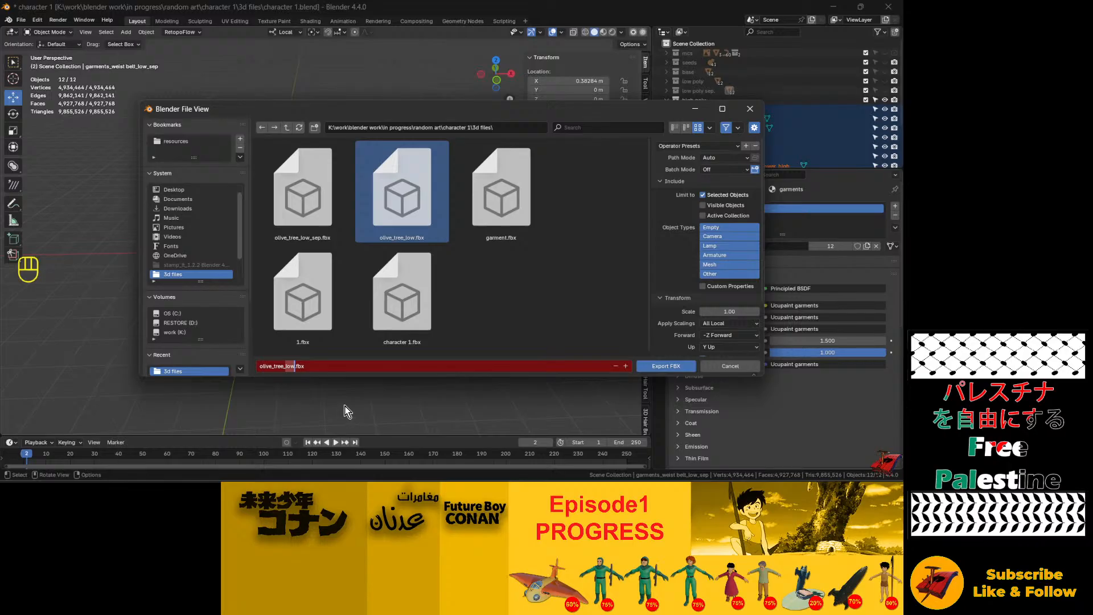
text(high)
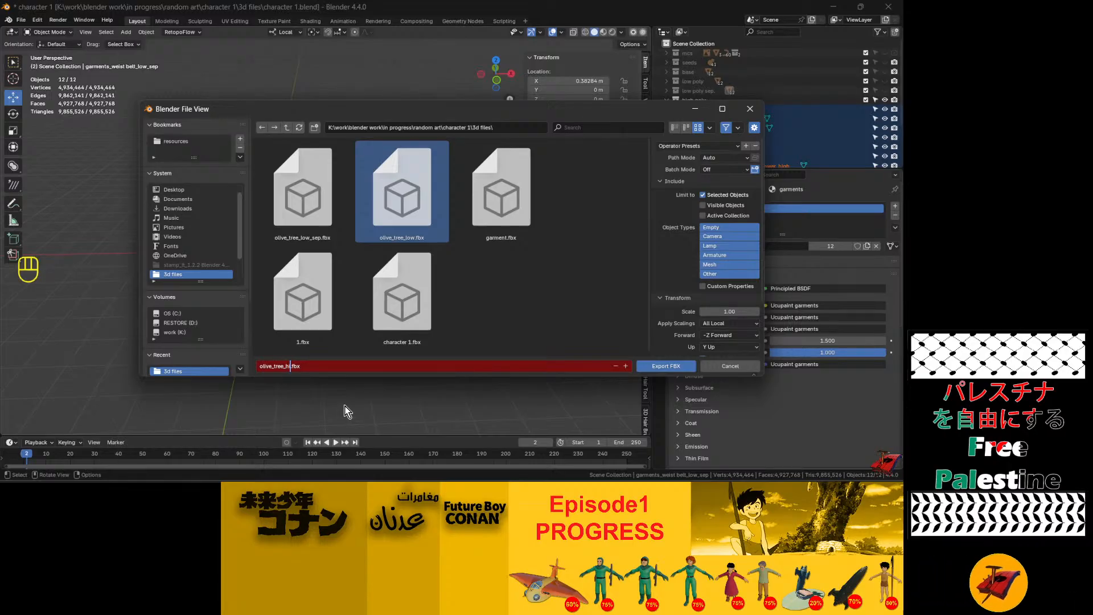
click(654, 367)
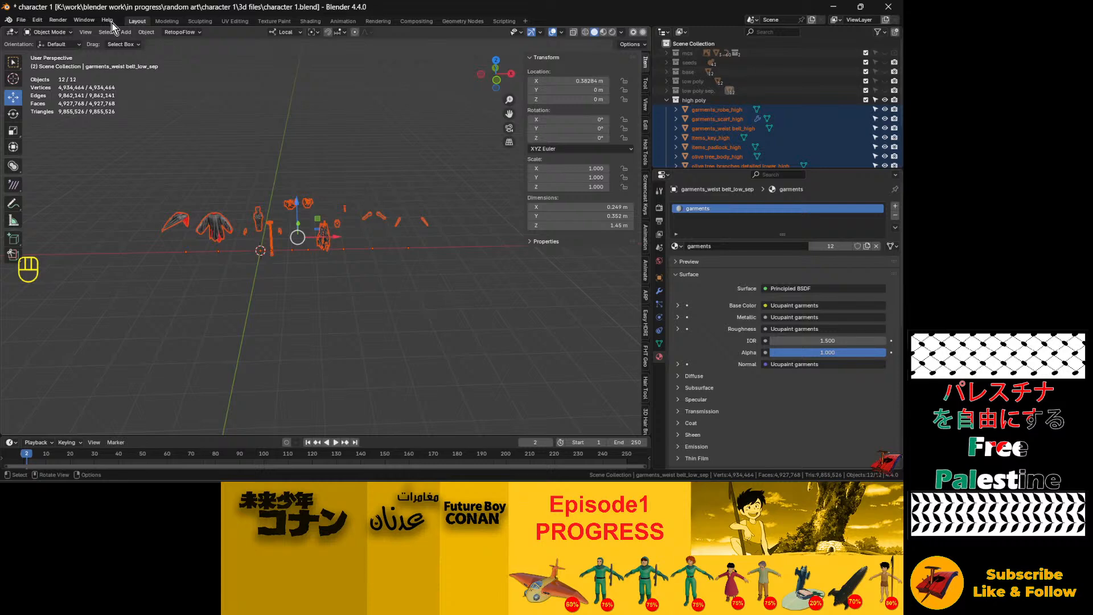
click(21, 20)
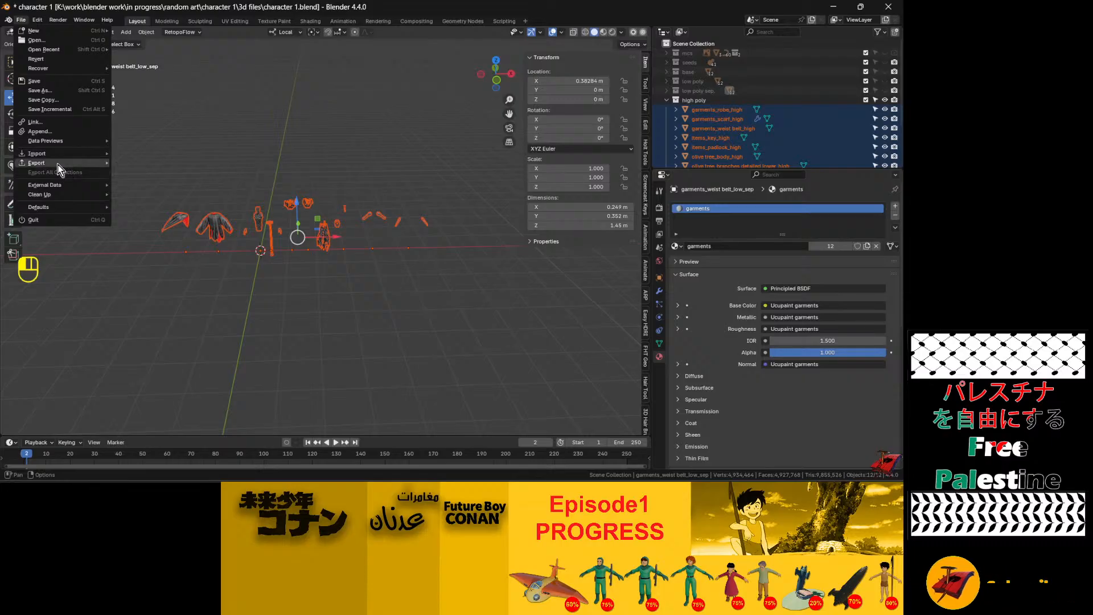
mouse_move(63, 163)
click(153, 248)
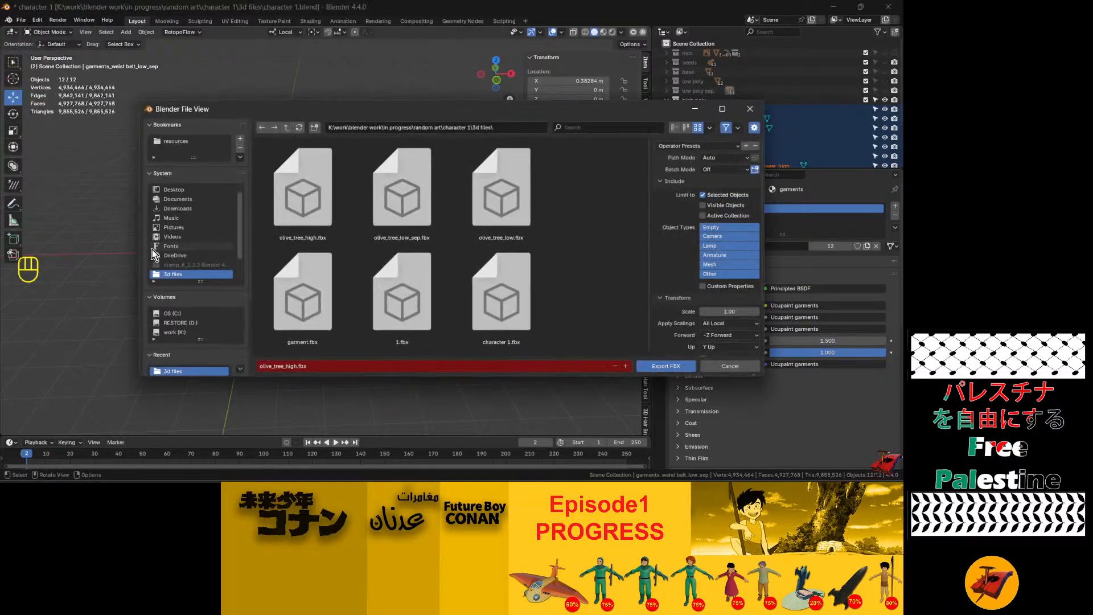
click(750, 110)
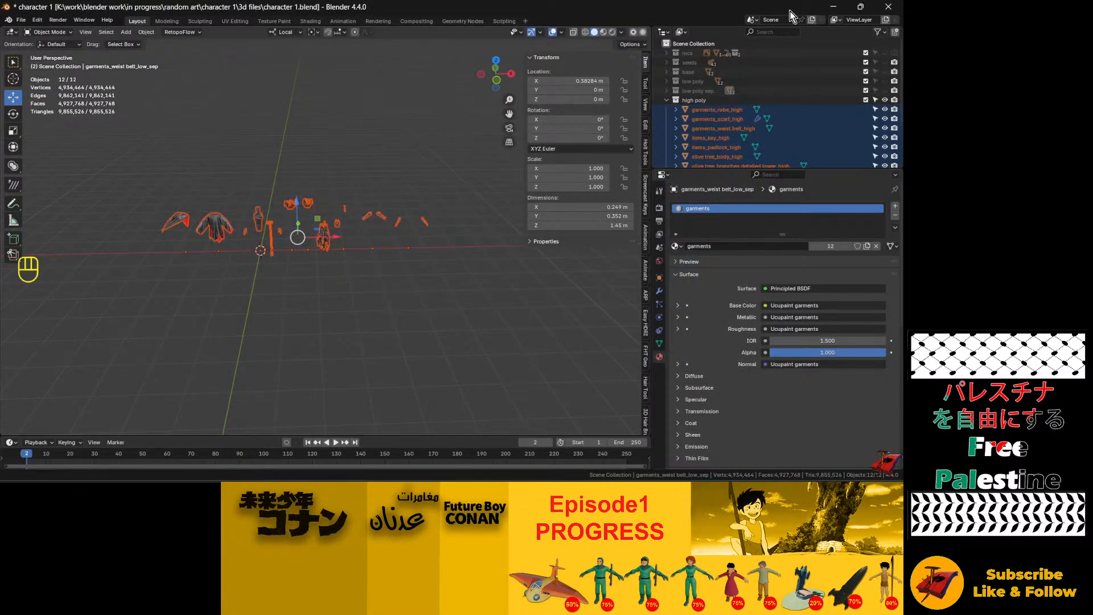
Step: Deselect everything, then collapse and hide the high poly collection
click(356, 302)
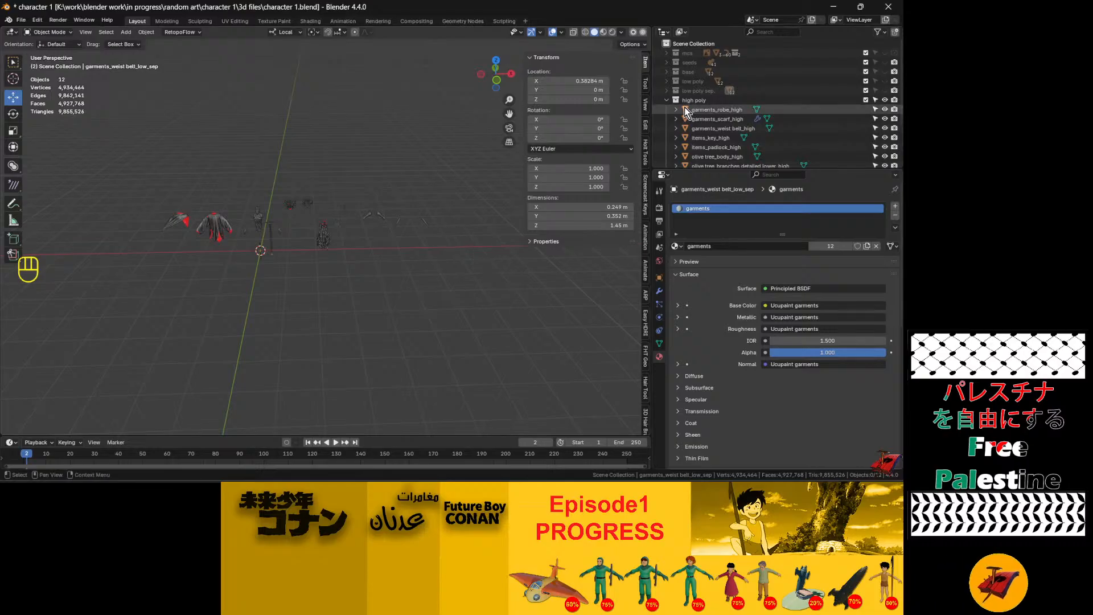
click(666, 100)
click(884, 99)
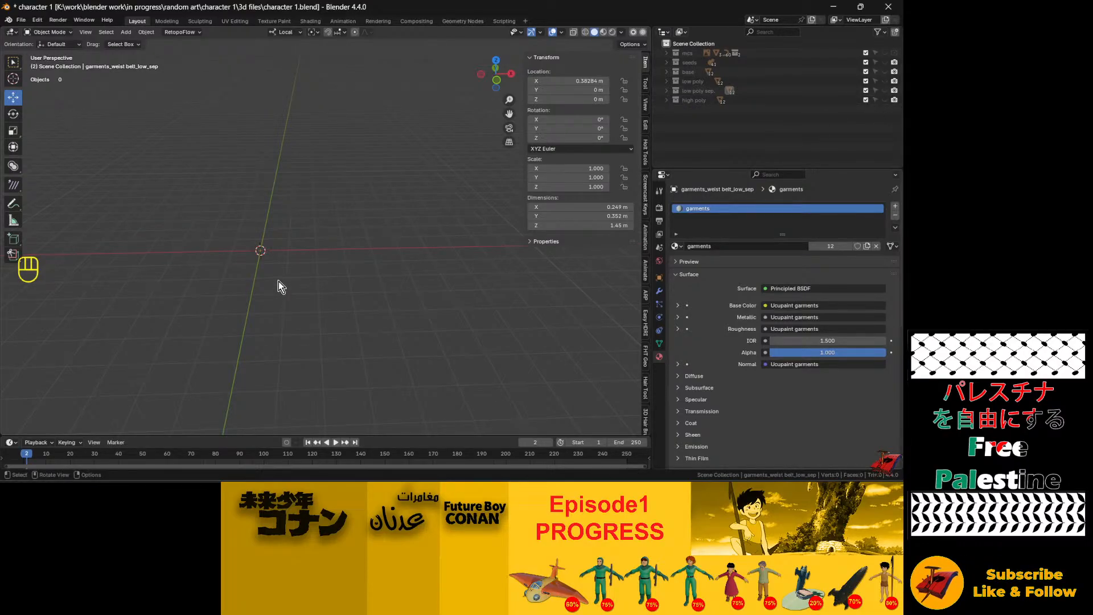
Step: Import olive_tree_high.fbx from the 3d files folder into the empty scene to check the export
click(21, 19)
mouse_move(37, 154)
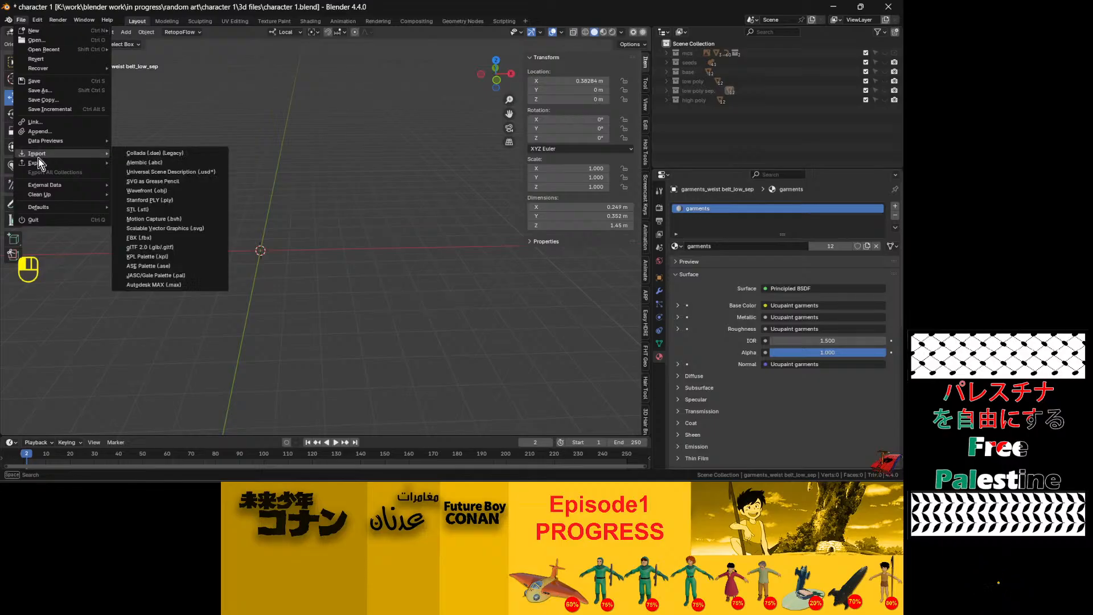
click(146, 238)
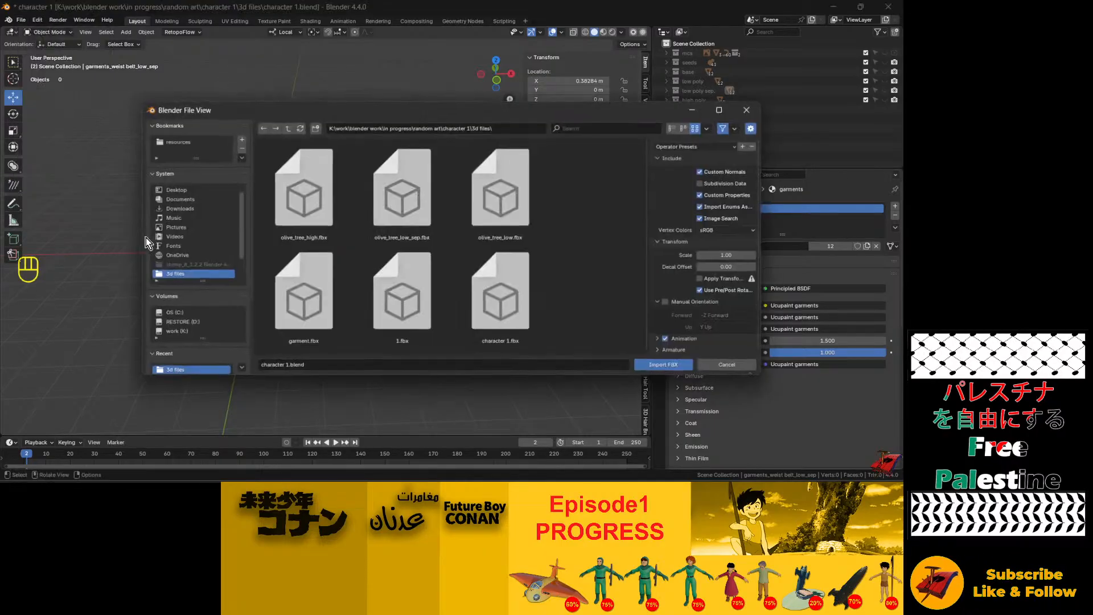
click(299, 183)
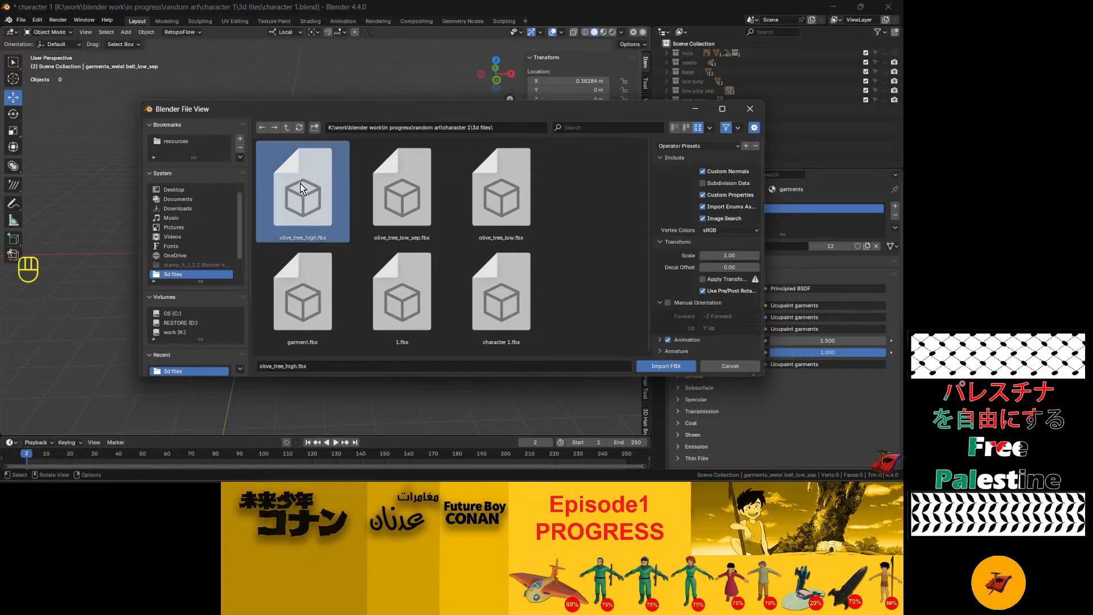
click(666, 366)
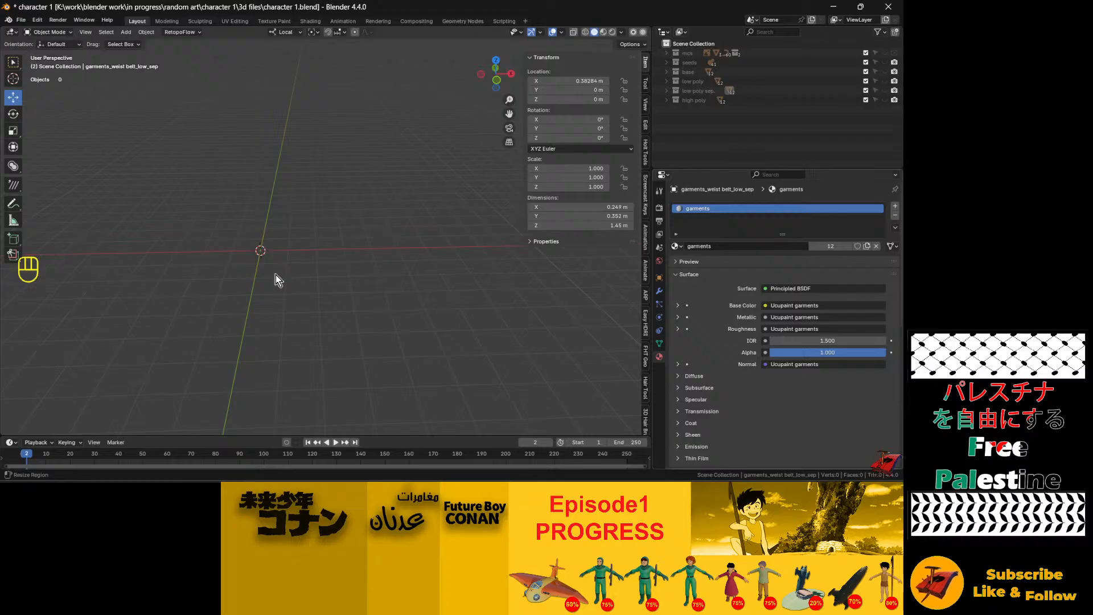
key(ctrl+v)
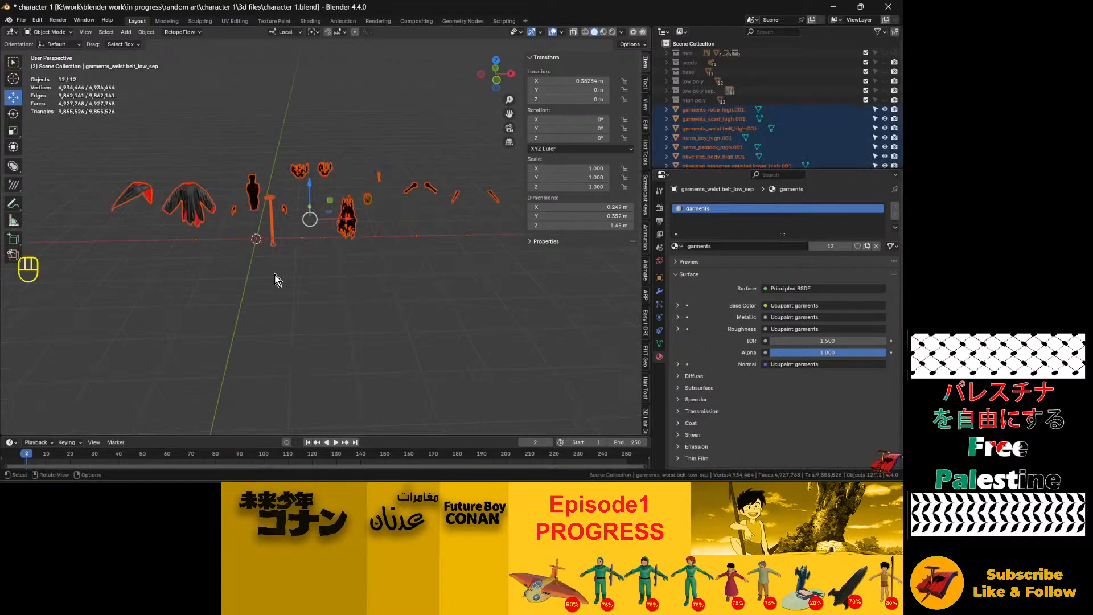
Step: Inspect the imported high-poly parts up close and undo the import
scroll(273, 192, up, 10)
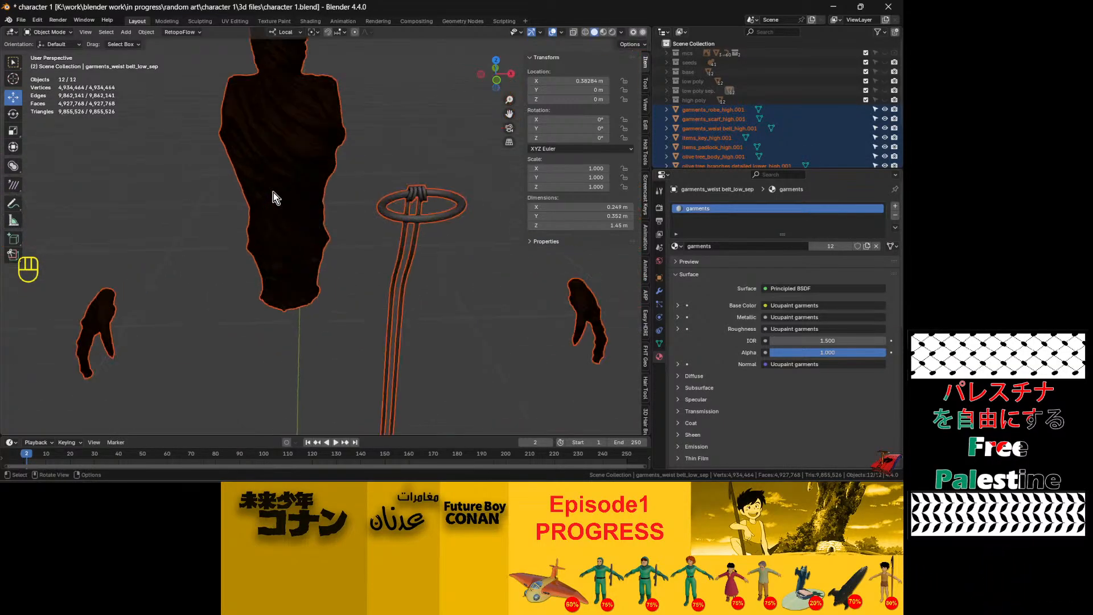
scroll(274, 193, down, 6)
scroll(273, 196, down, 5)
scroll(326, 194, up, 5)
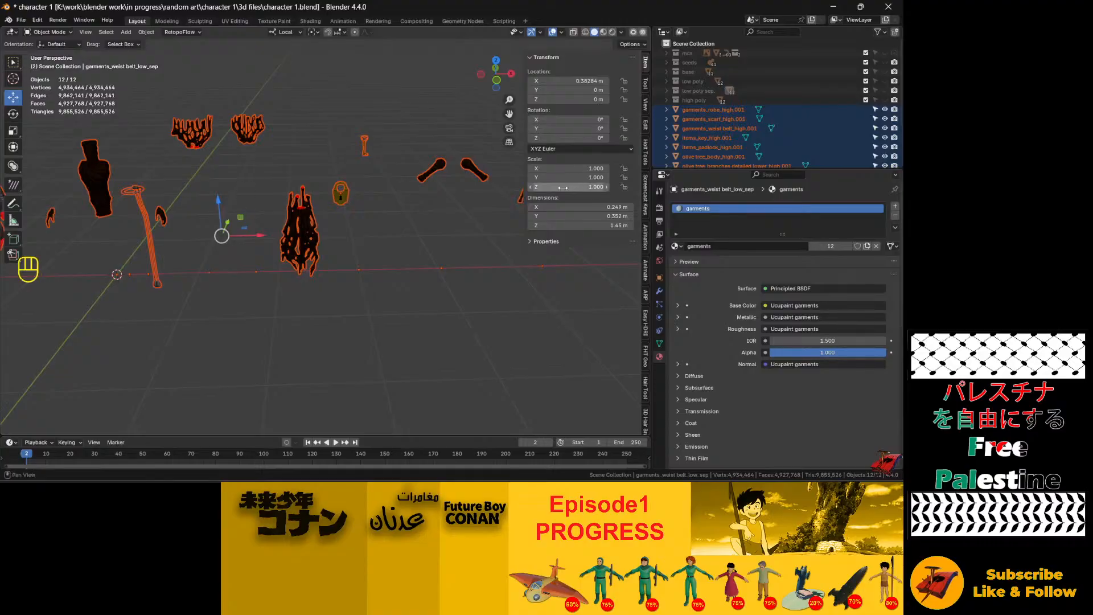
scroll(326, 195, down, 3)
key(ctrl+z)
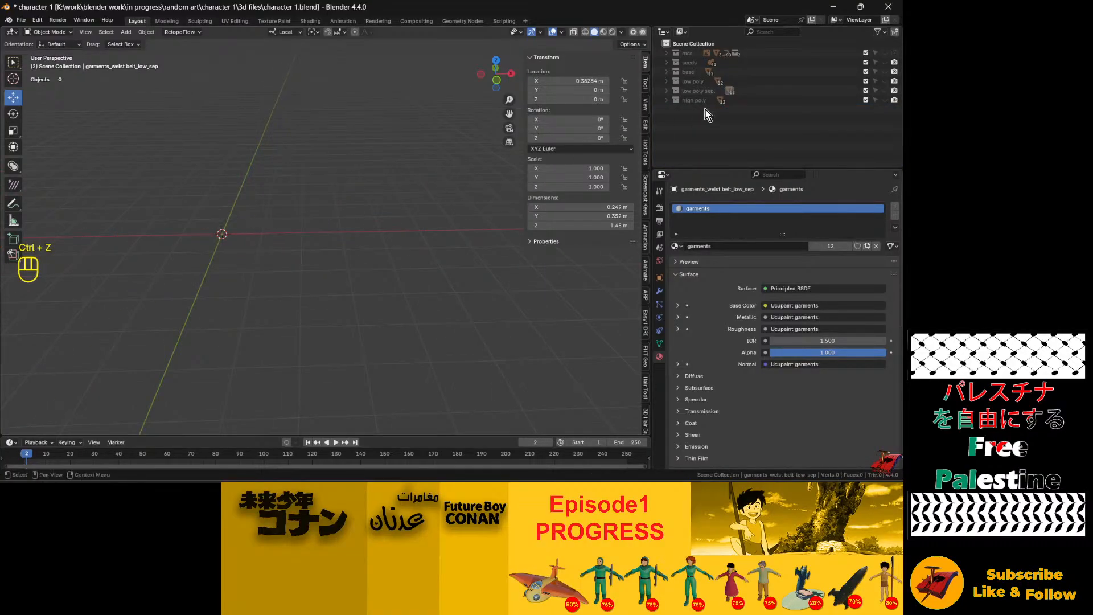
Step: Unhide the base collection and save the character 1 Blender file
click(885, 72)
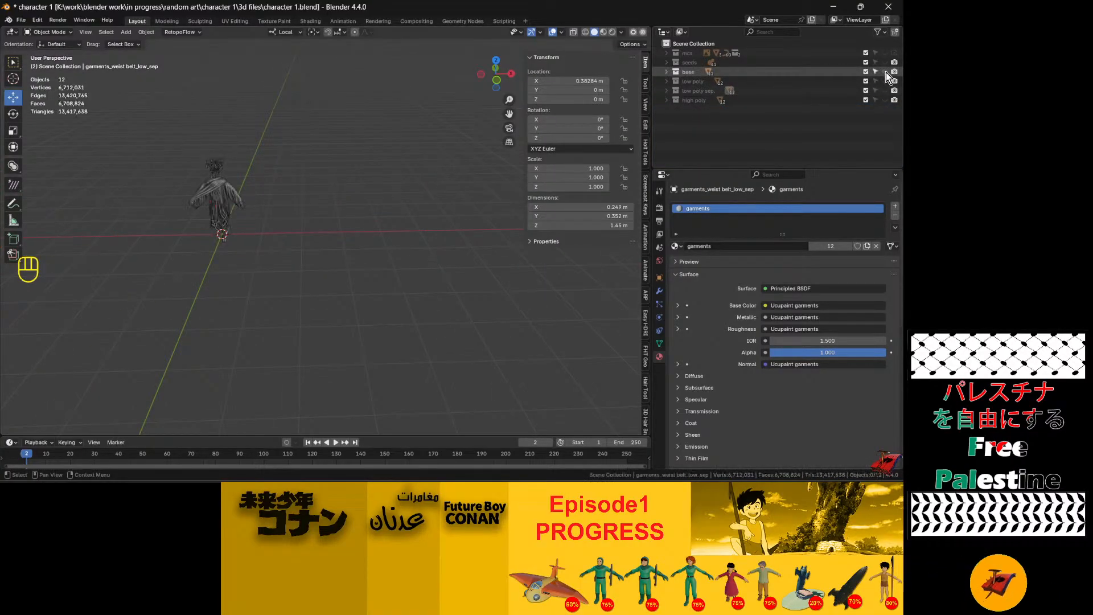
scroll(219, 182, up, 4)
alt+shift+middle_drag(217, 193, 303, 249)
key(ctrl+s)
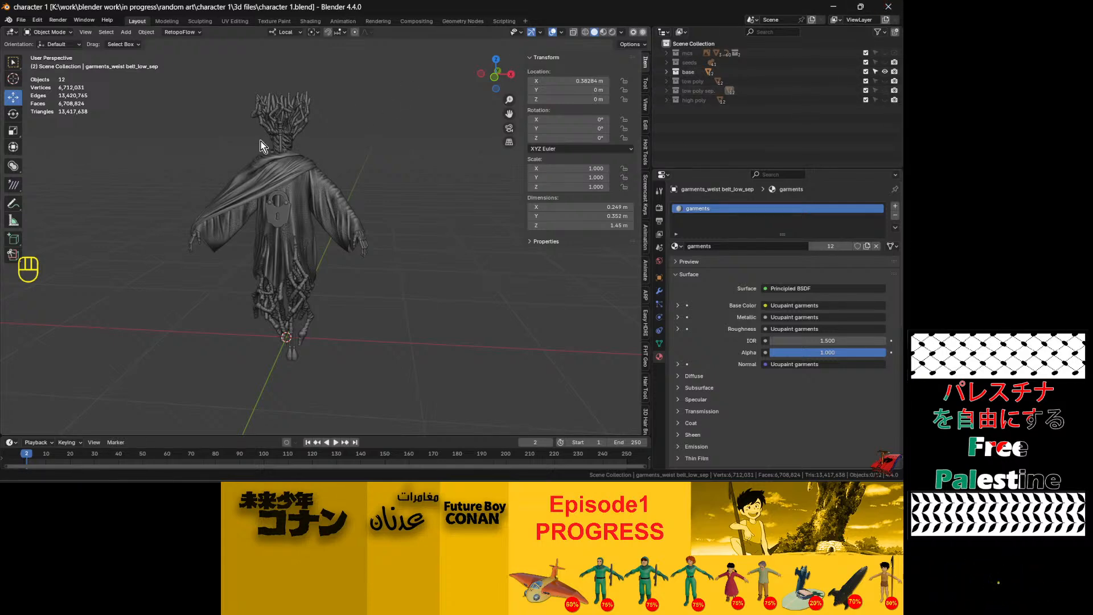
Step: Close Blender and start a new project in Substance 3D Painter
click(886, 8)
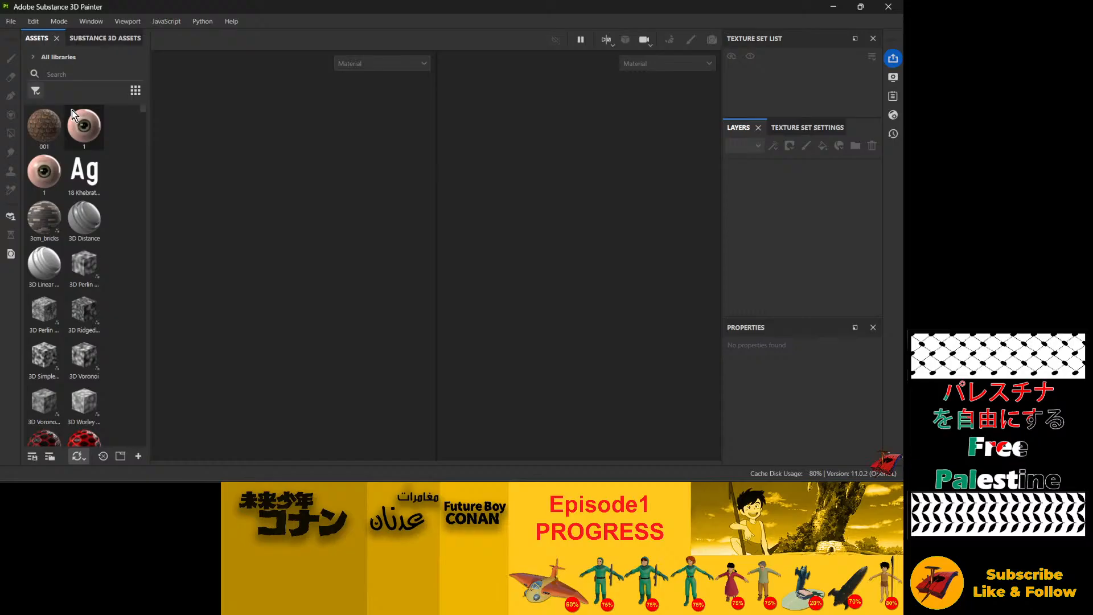
click(11, 21)
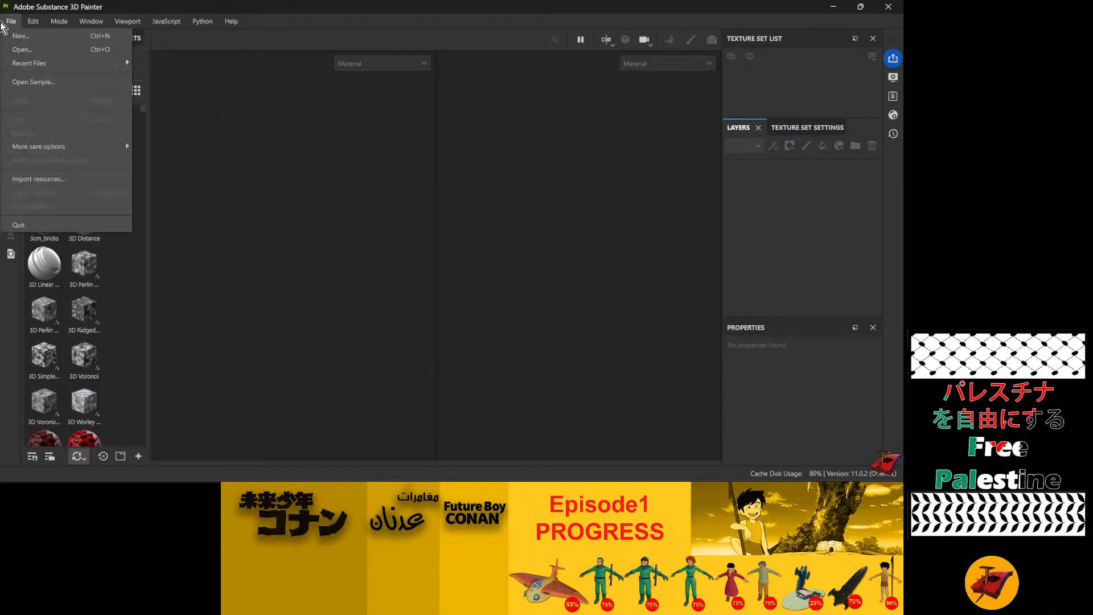
click(40, 35)
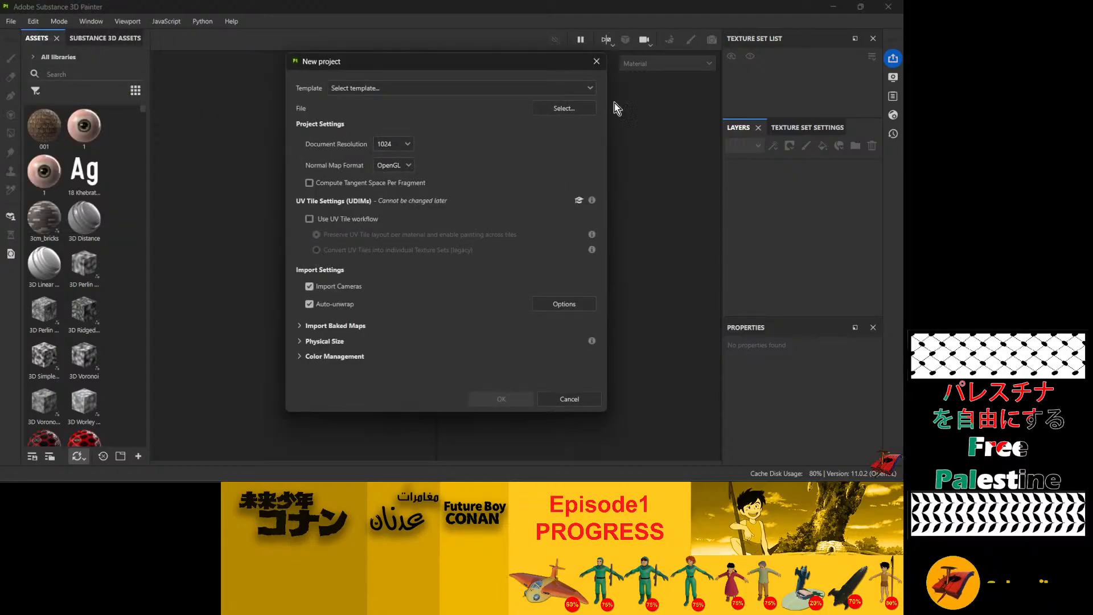
Step: Choose olive_tree_low_sep from the character 1 project's 3d files folder as the new project's mesh
click(565, 109)
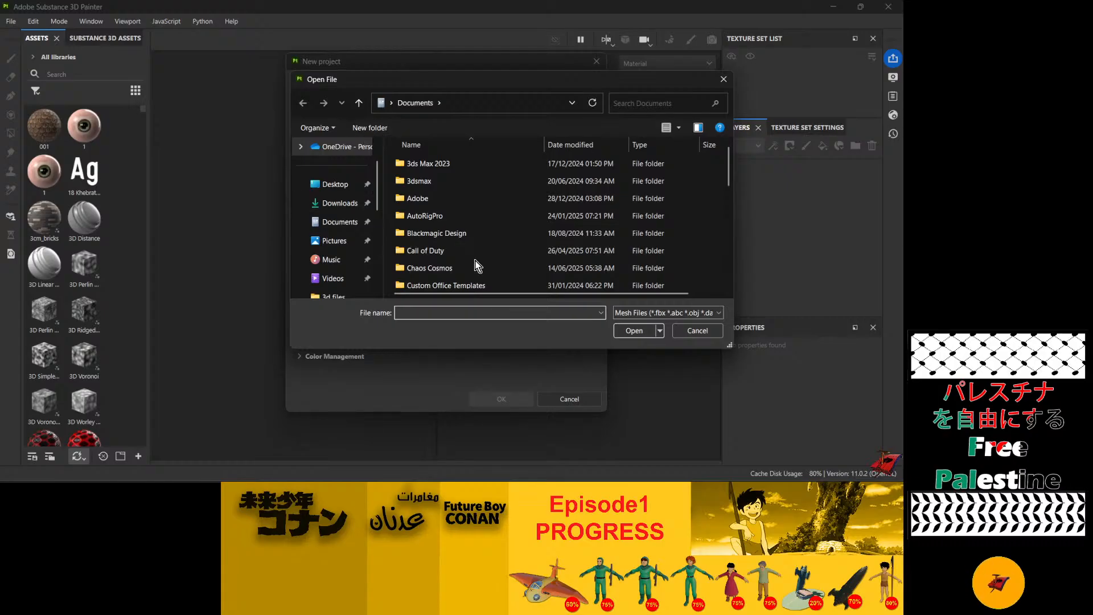
scroll(353, 257, down, 5)
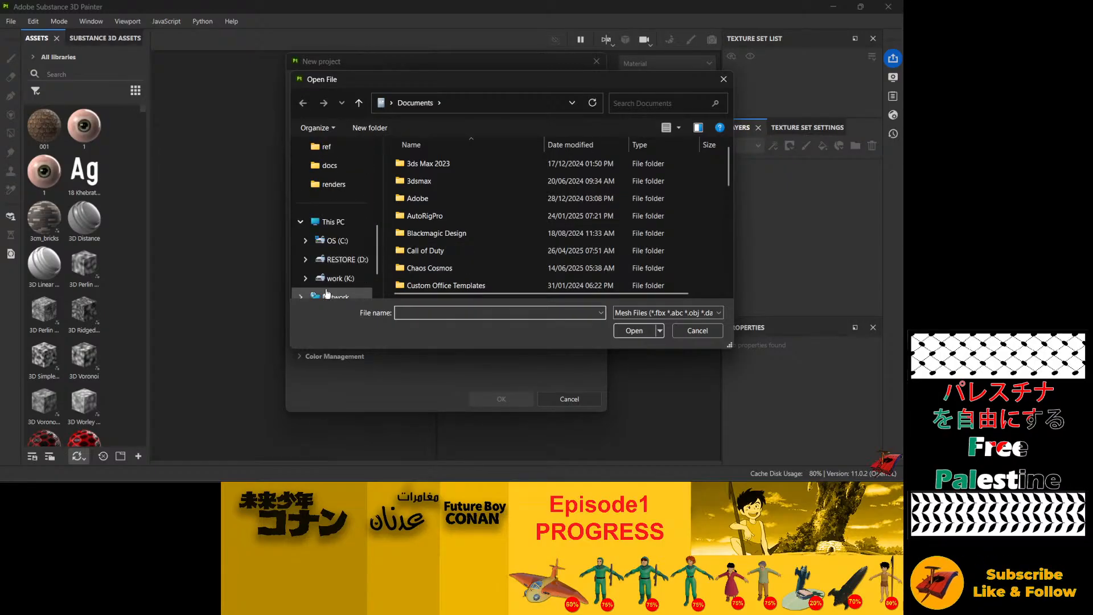
scroll(330, 208, up, 1)
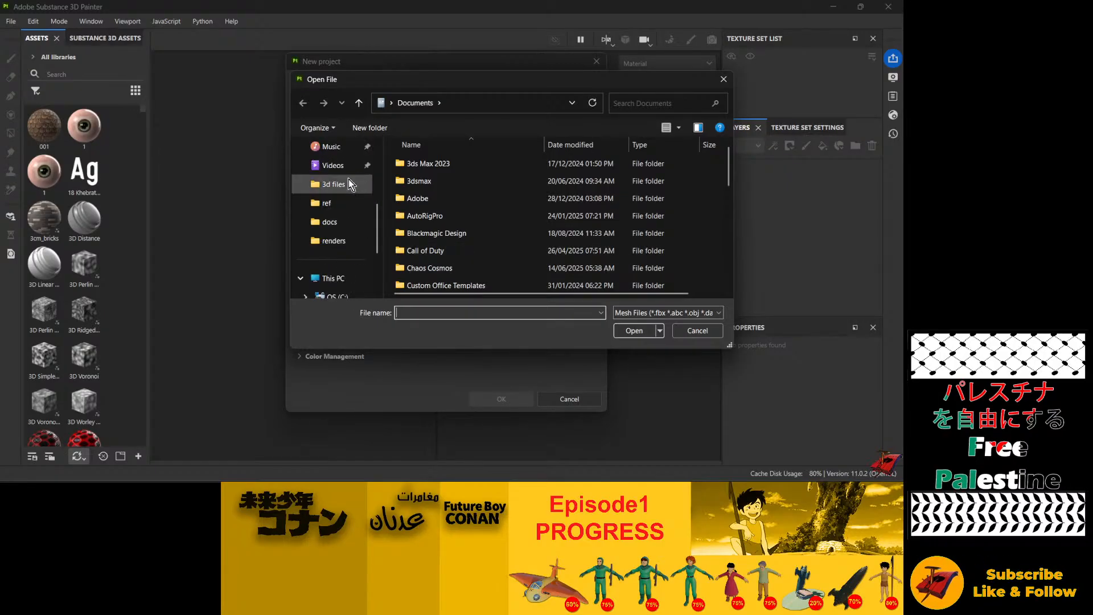
click(329, 204)
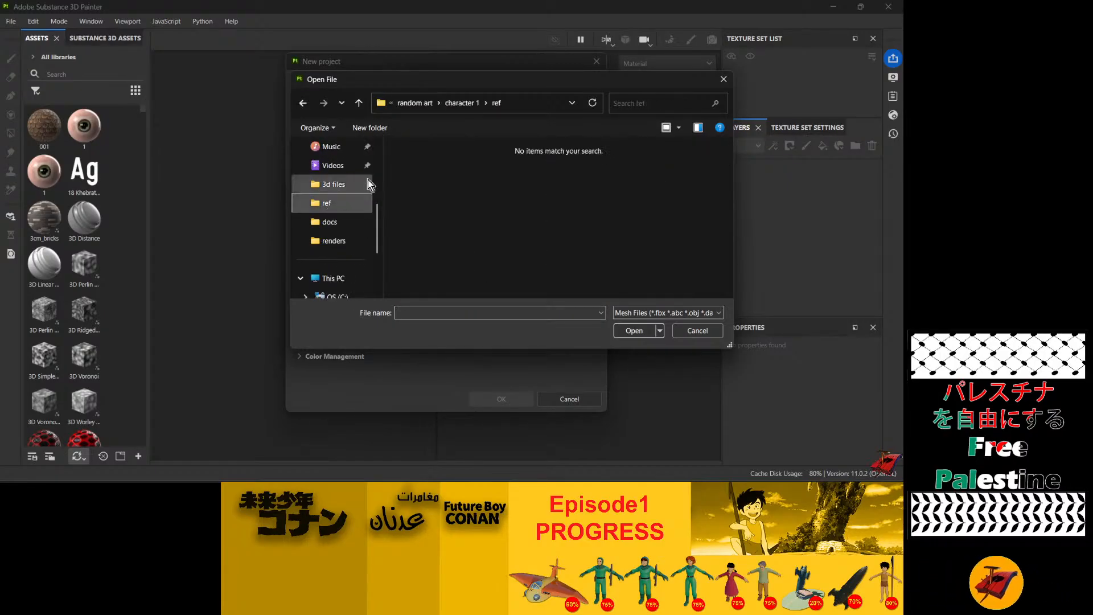
click(358, 103)
double_click(409, 162)
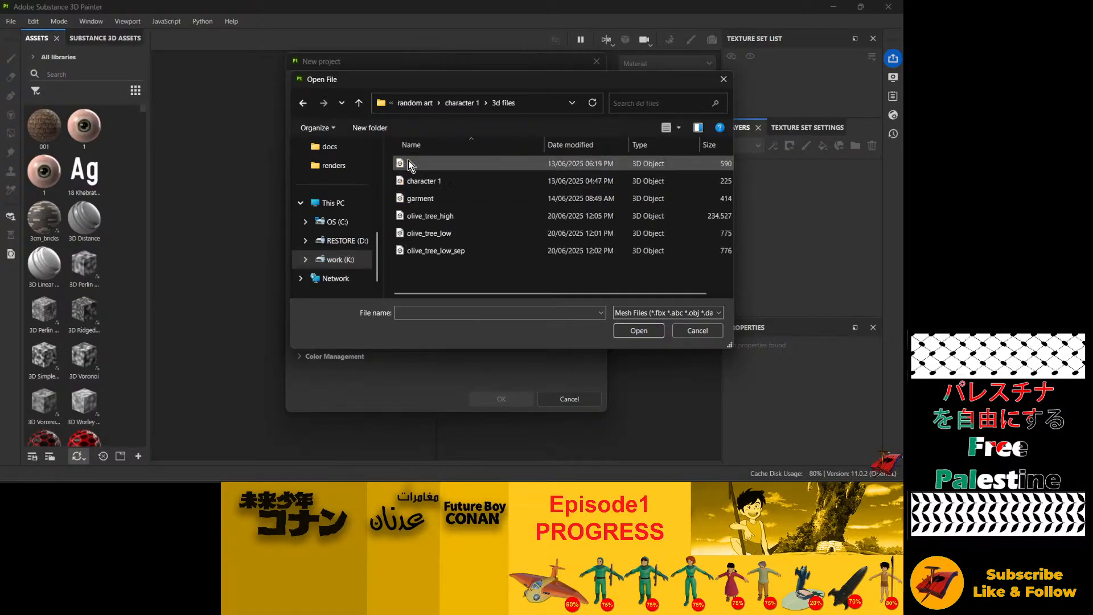
click(436, 251)
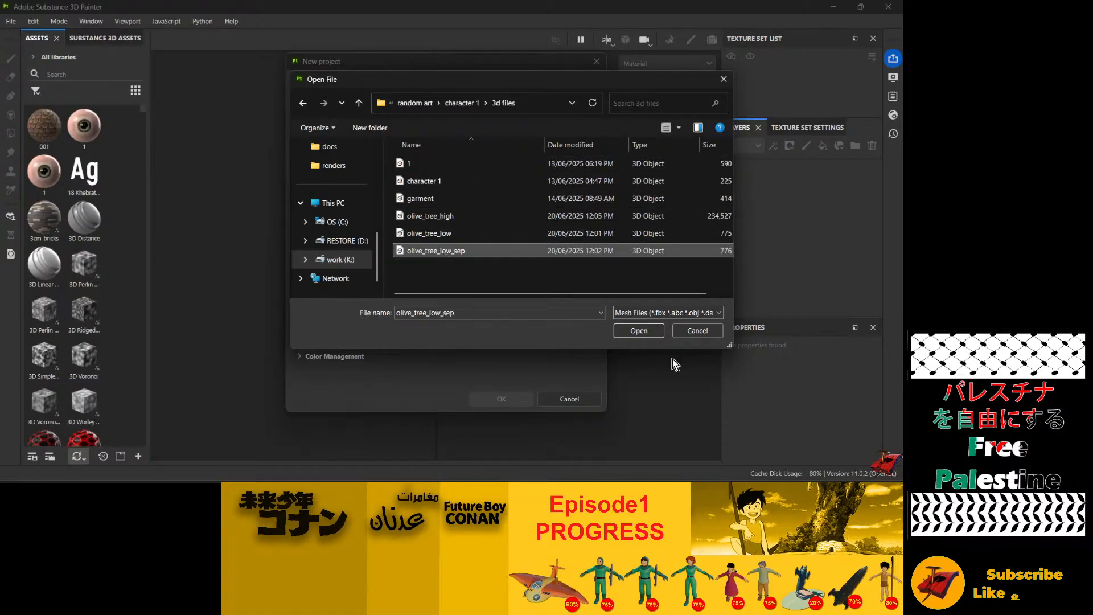
click(639, 331)
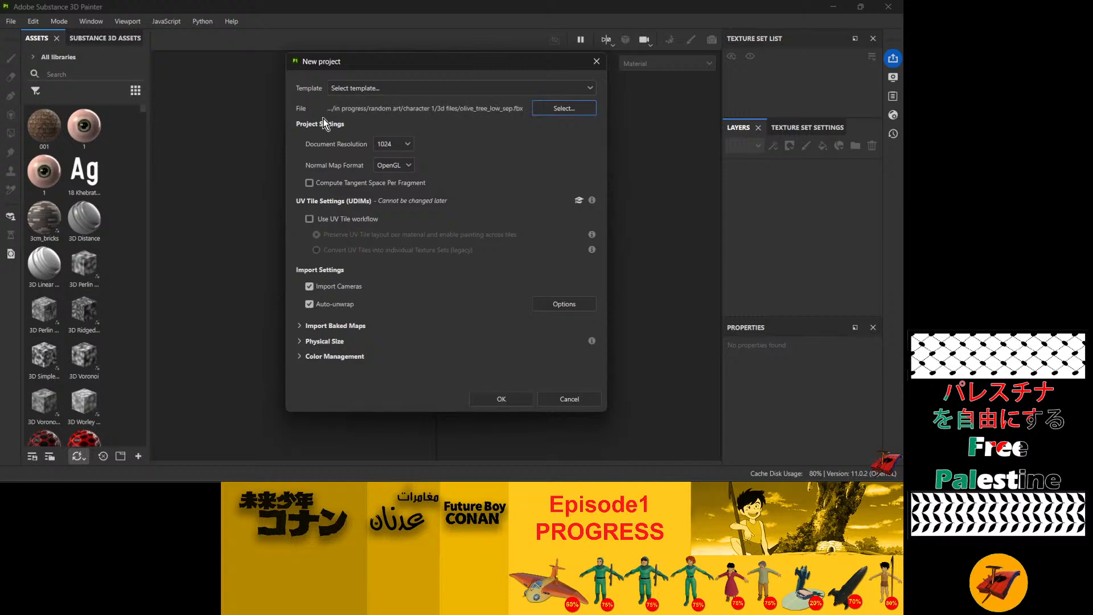
Step: Set the document resolution to 2048, keep the OpenGL normal map format and create the project
click(408, 144)
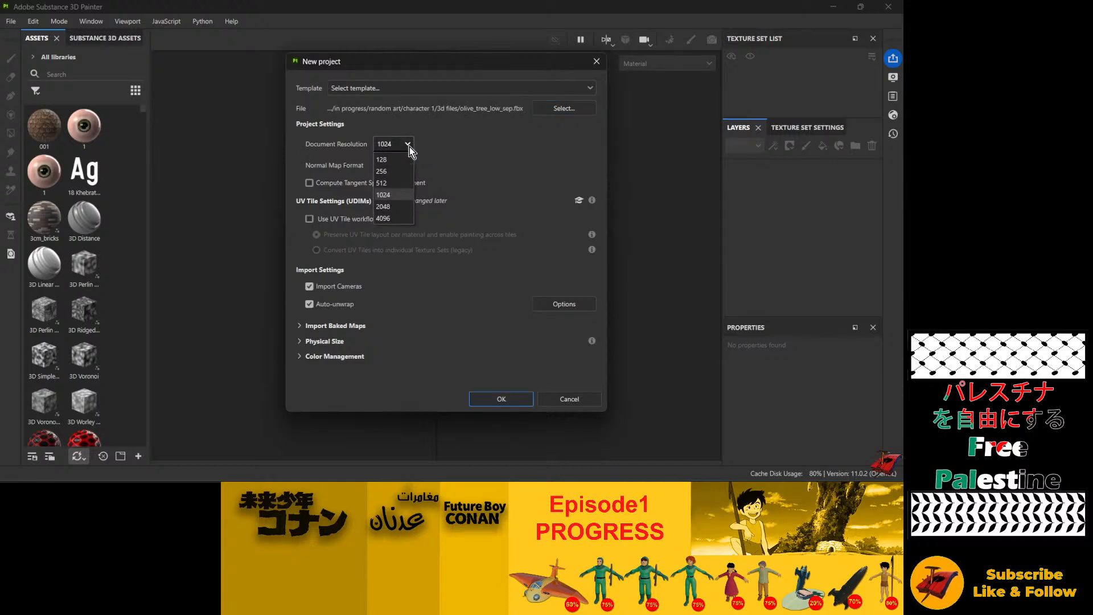
click(383, 207)
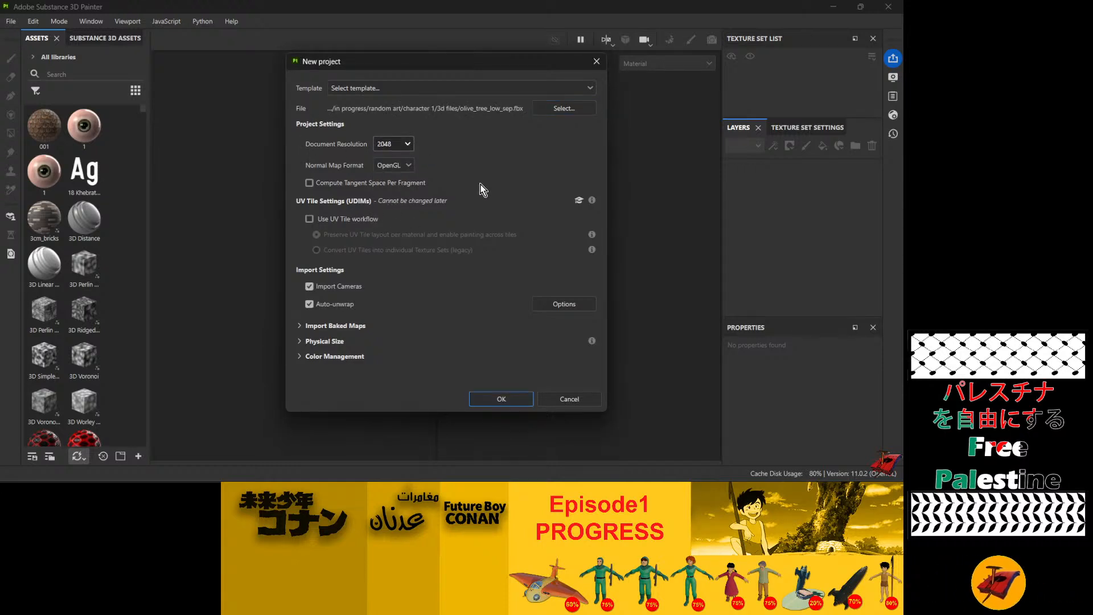
click(412, 166)
click(411, 166)
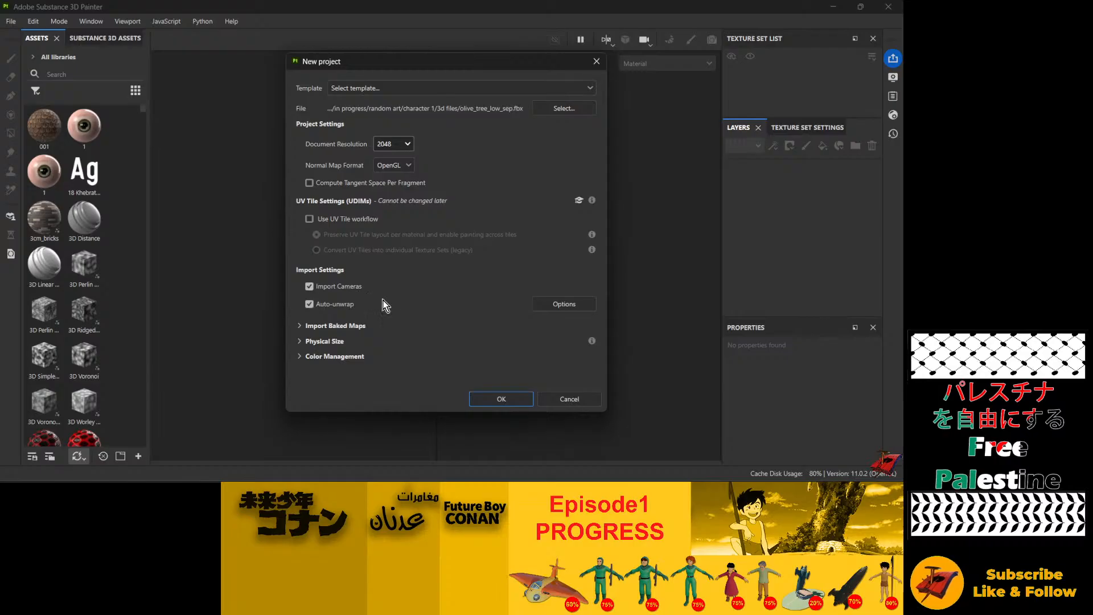
click(355, 328)
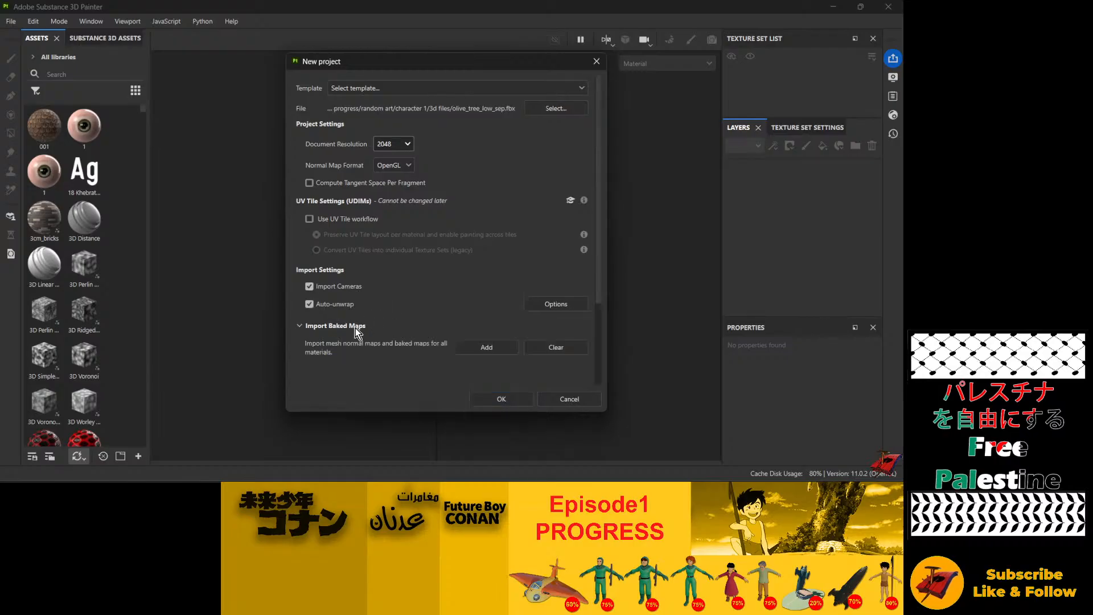
click(355, 328)
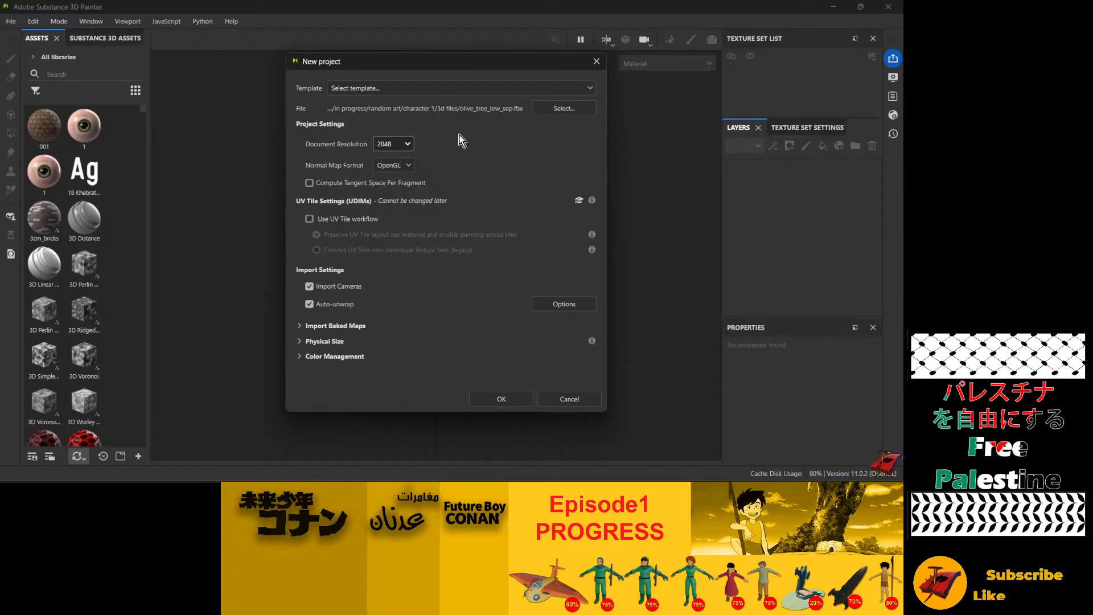
click(501, 400)
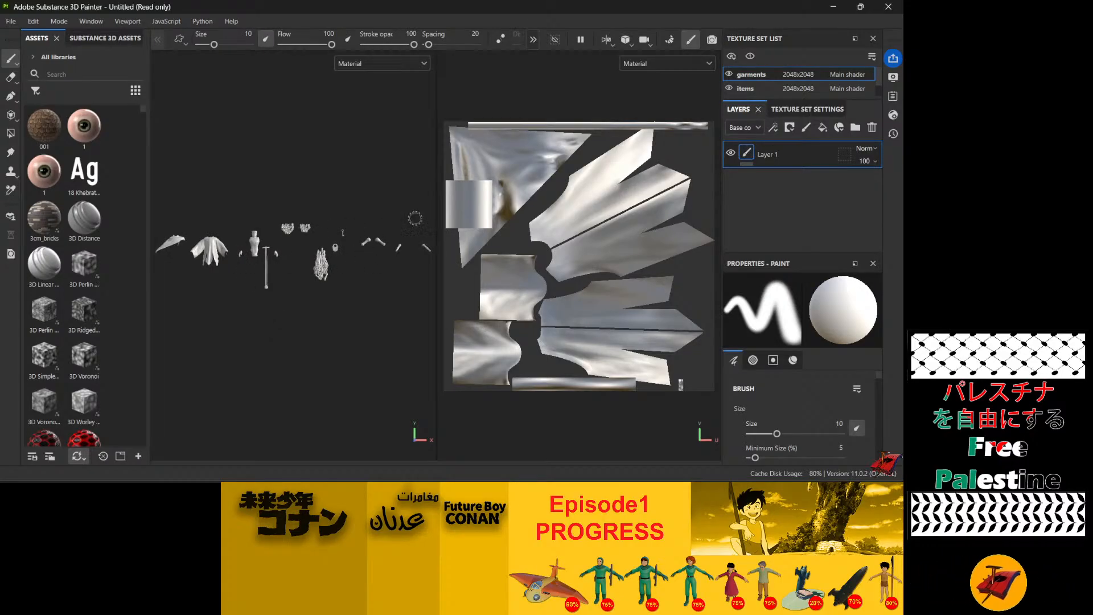
Step: Examine the UV layouts of the garments, items and olive_tree texture sets
scroll(555, 199, down, 2)
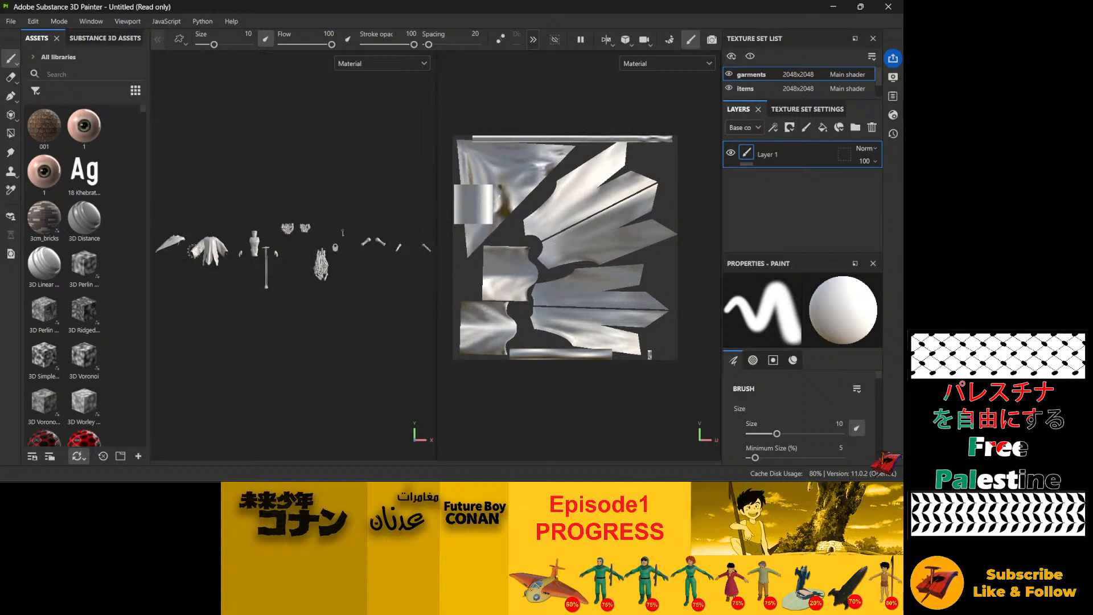
click(746, 88)
scroll(748, 91, down, 1)
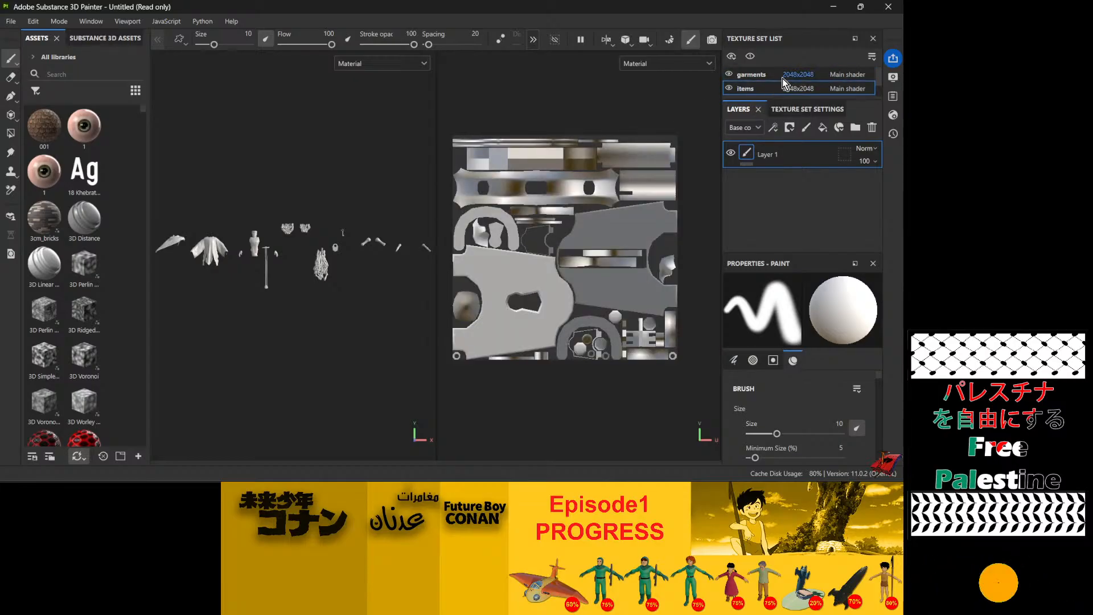
click(755, 90)
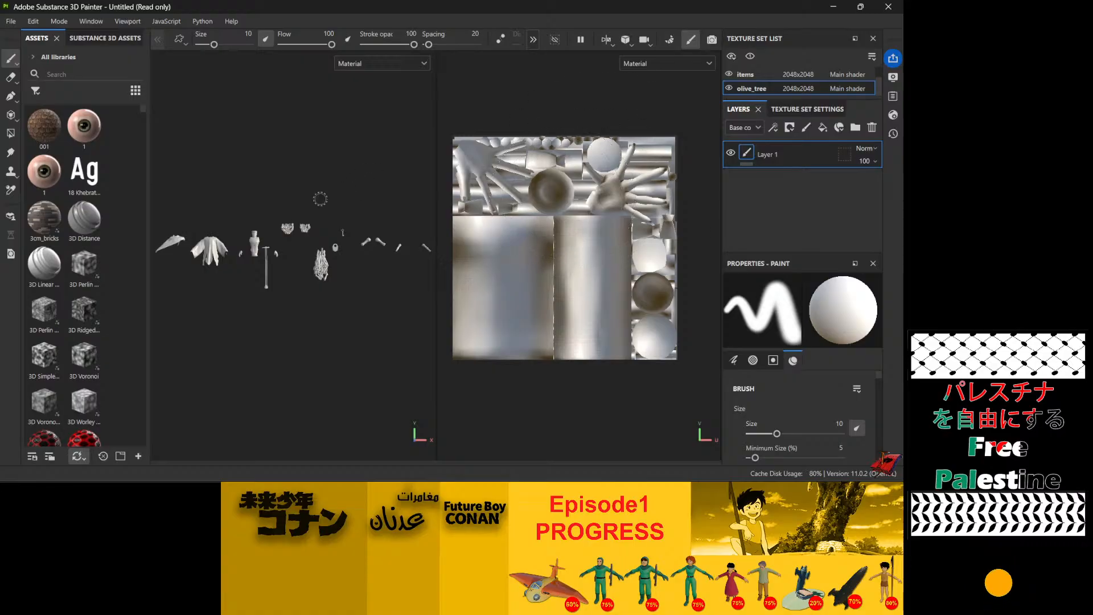
Step: Switch to Blender and reopen the recent file character 1.blend
click(835, 7)
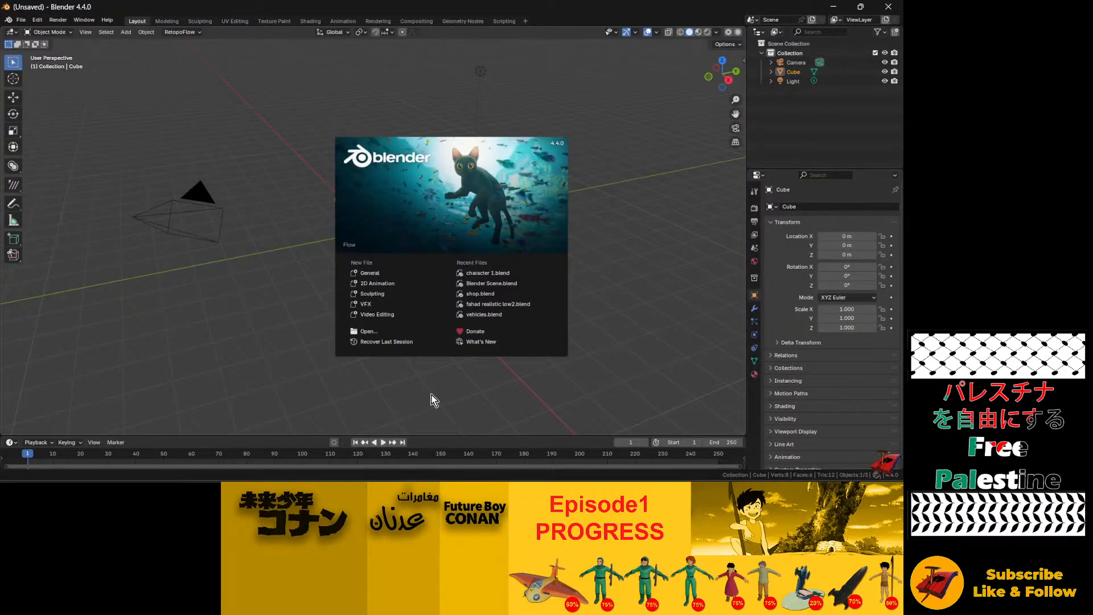
click(484, 274)
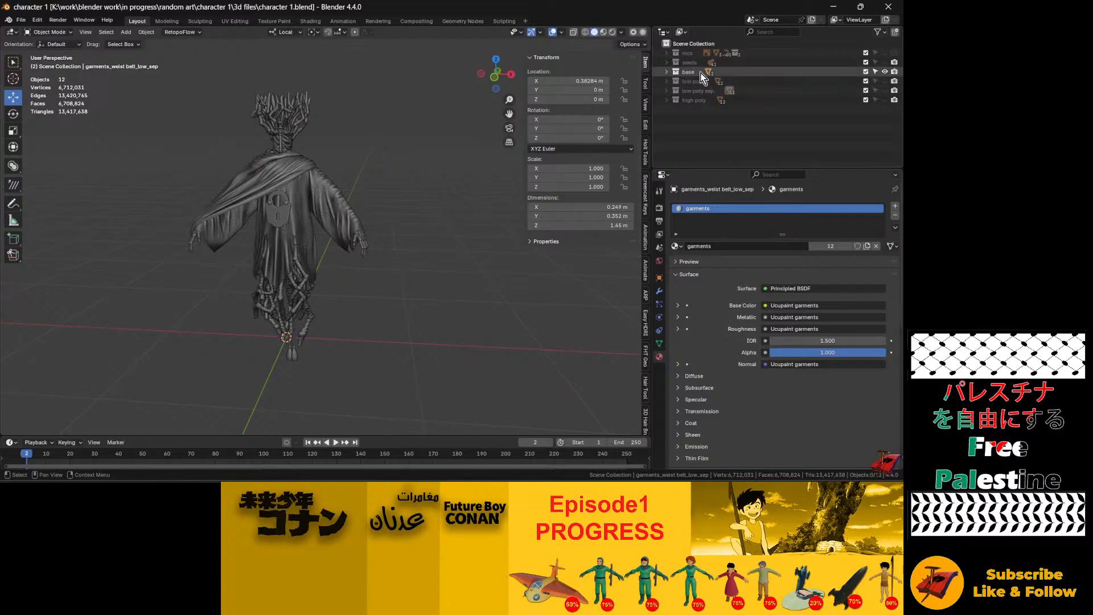
Step: Select the scarf and robe together and examine their shared UV layout
click(261, 170)
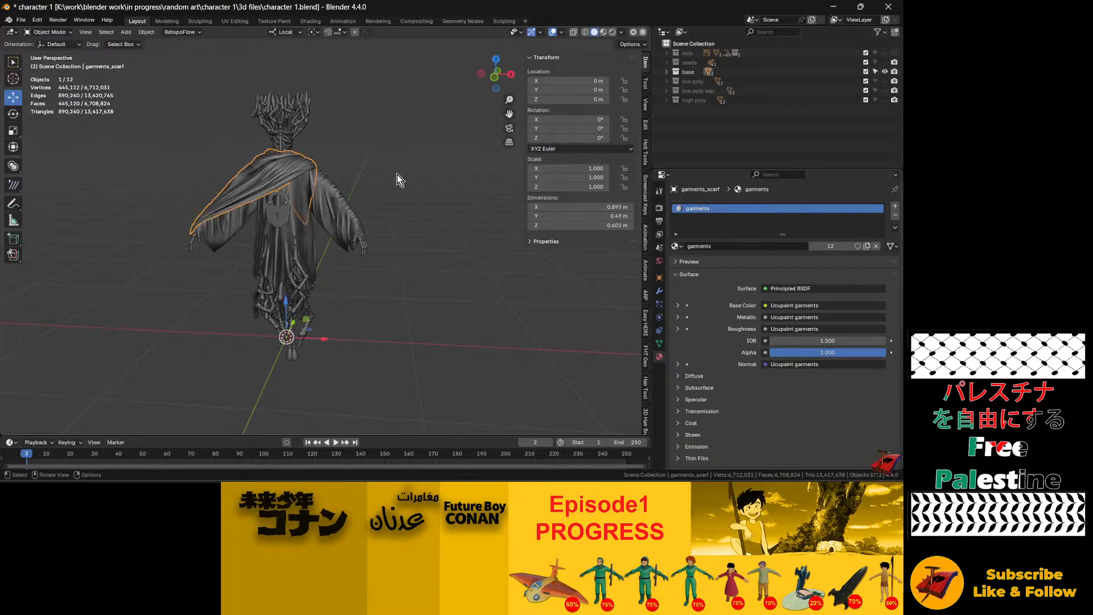
scroll(282, 204, up, 4)
shift+click(330, 275)
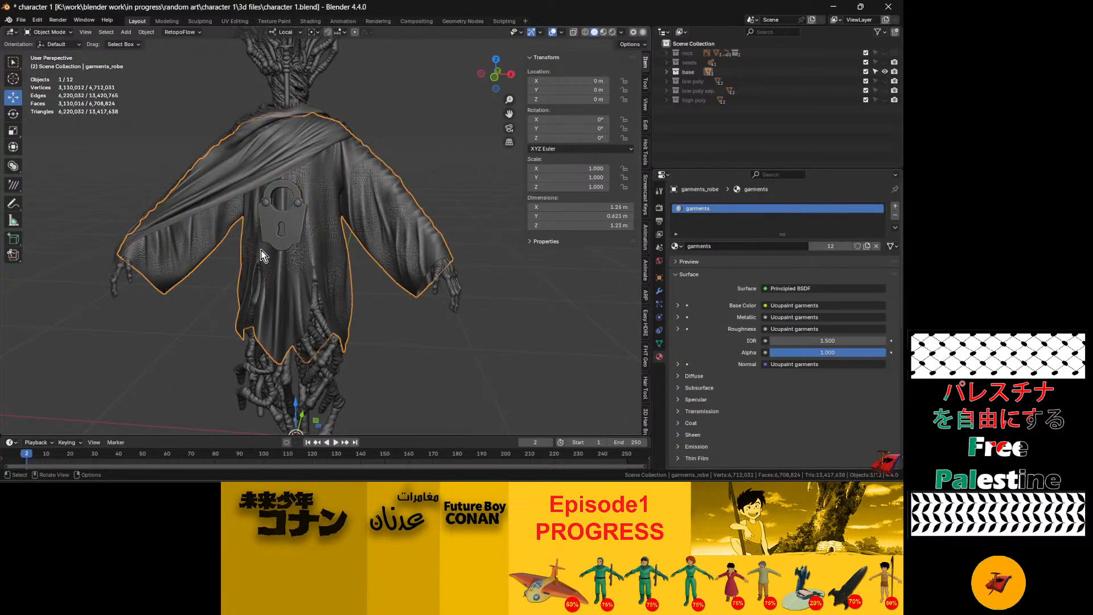
click(235, 21)
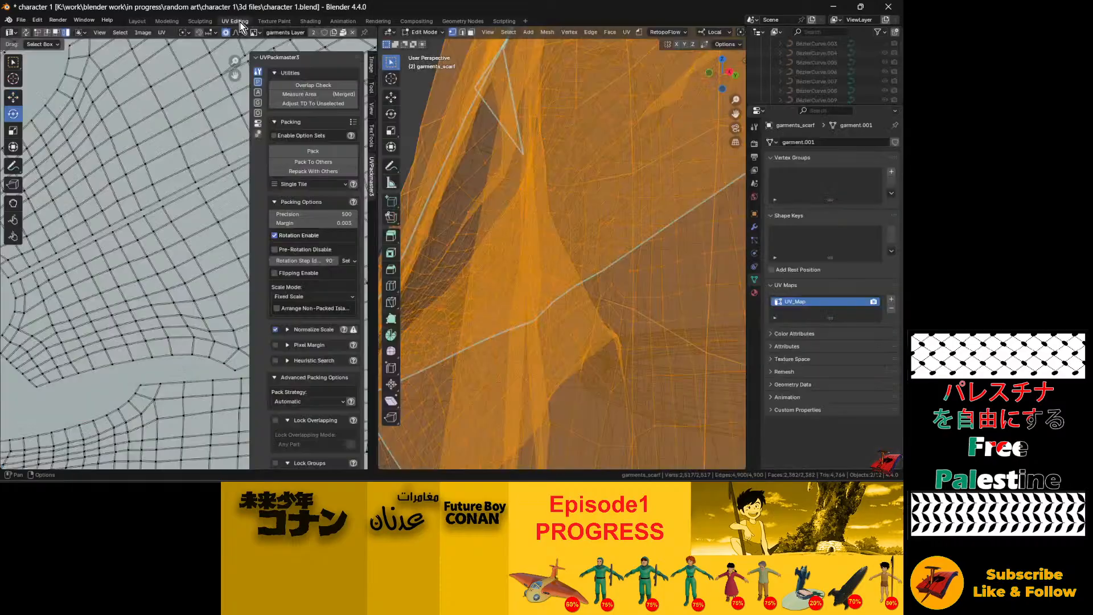
scroll(171, 227, down, 8)
scroll(182, 222, up, 2)
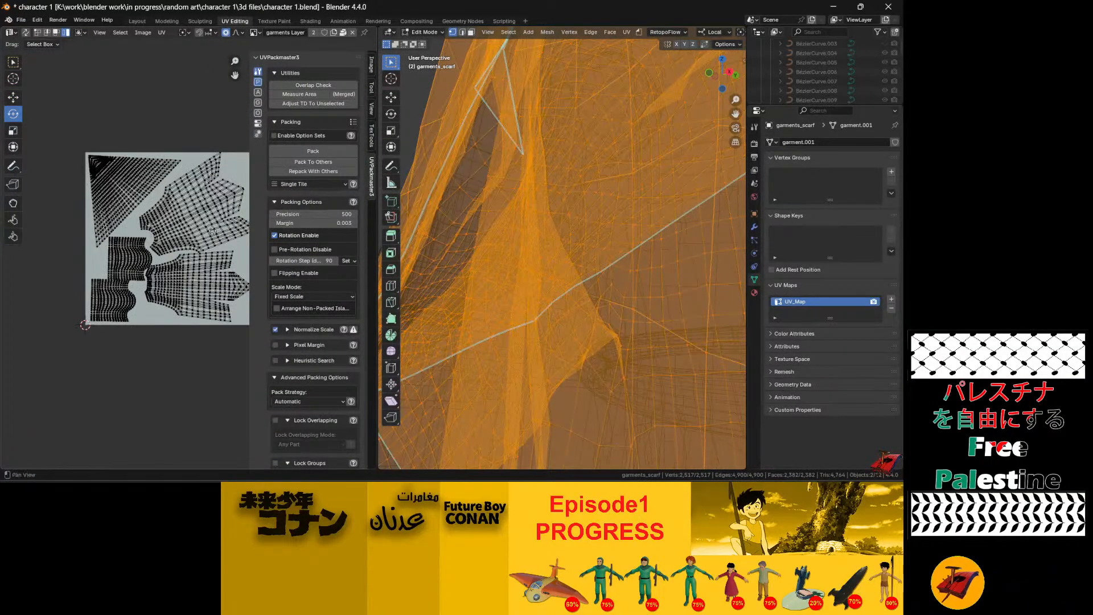
scroll(190, 219, down, 1)
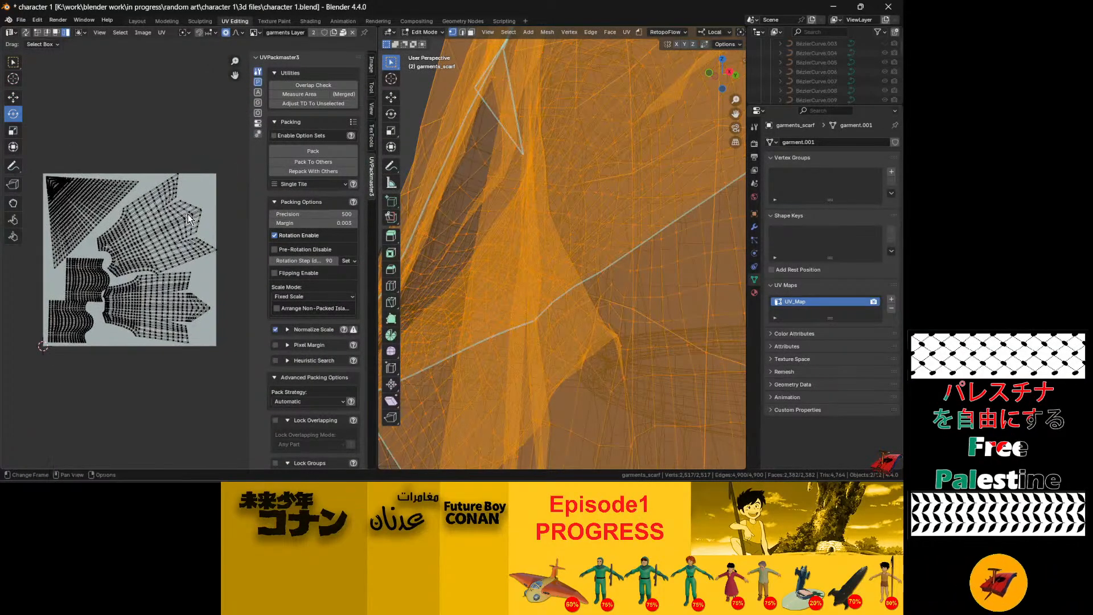
Step: Add the waist belt to the selection and examine its UV islands alongside those of the scarf and robe
click(136, 21)
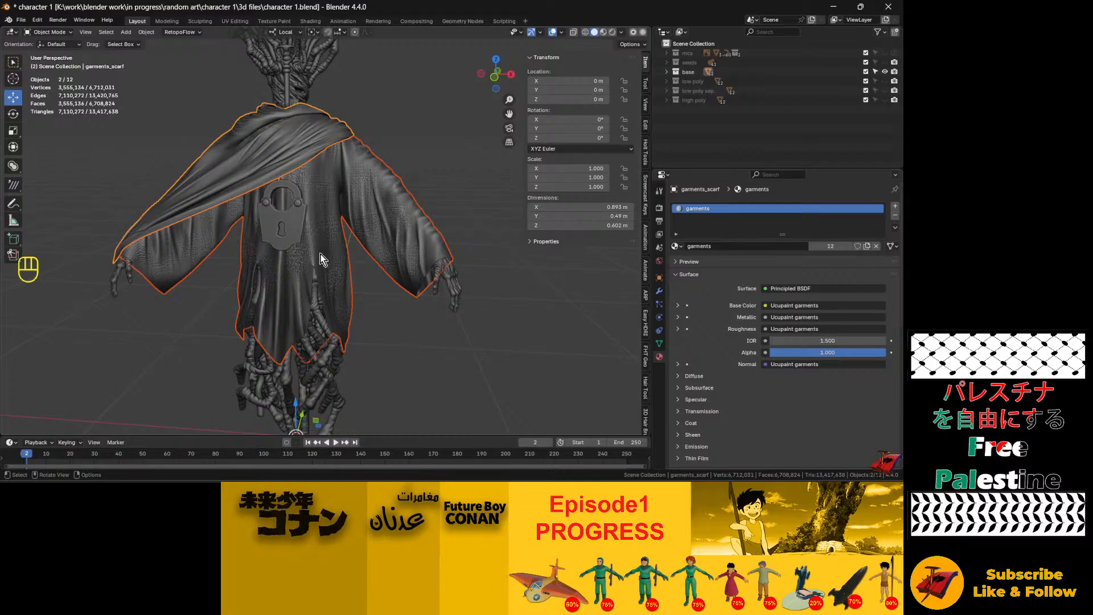
middle_drag(322, 259, 331, 372)
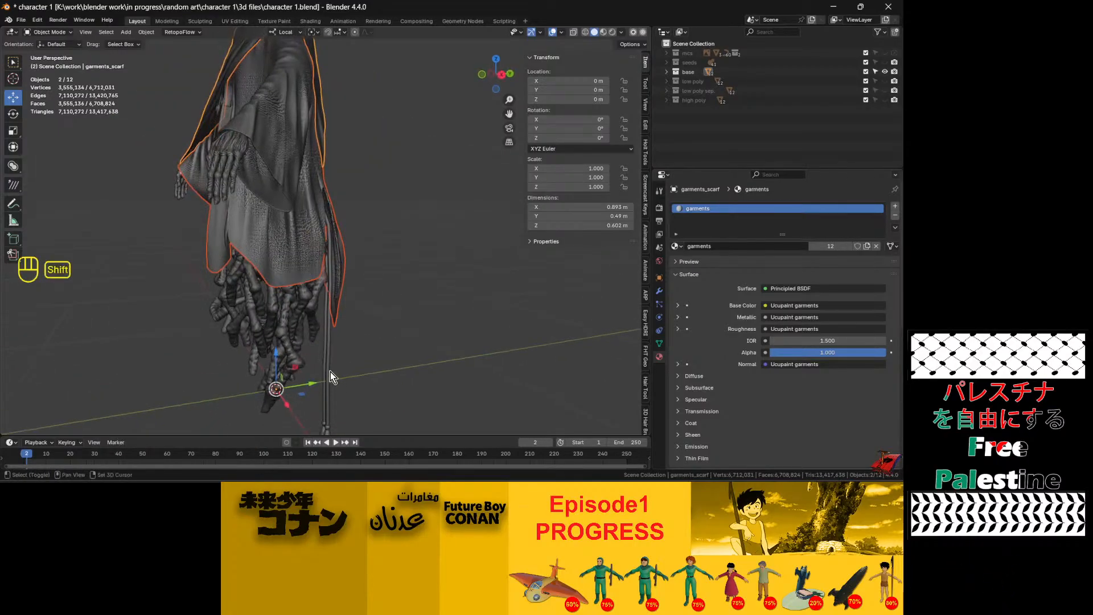
shift+click(329, 372)
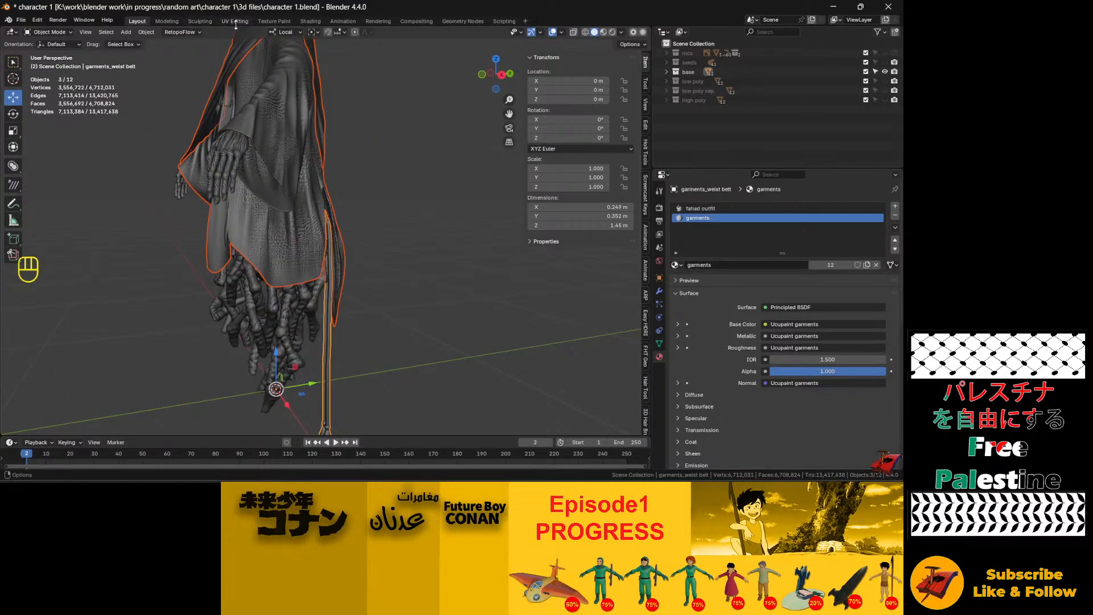
click(236, 23)
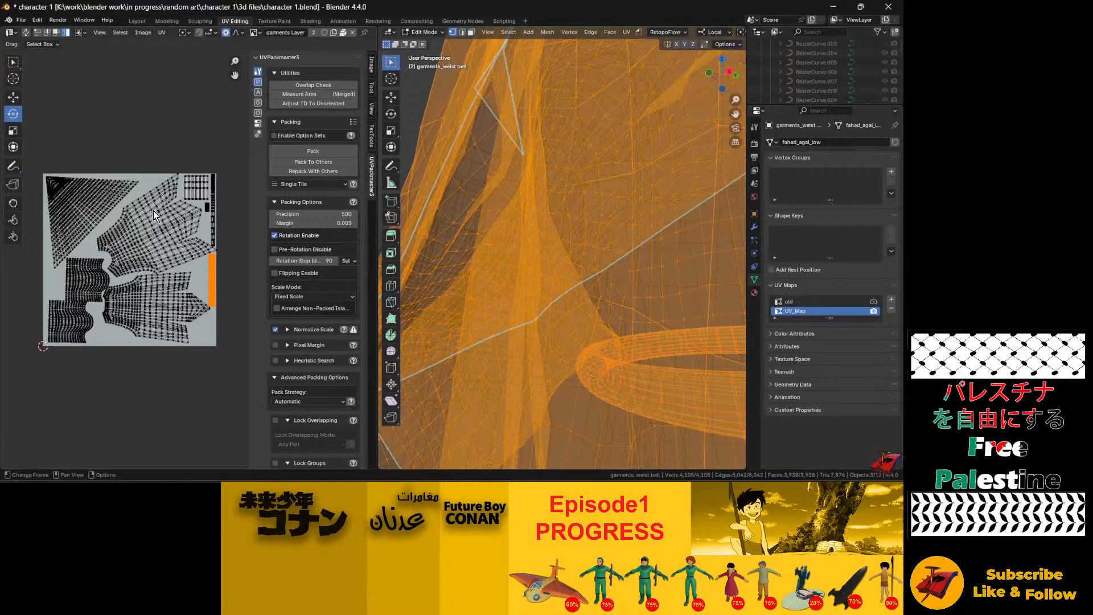
scroll(152, 210, up, 5)
scroll(163, 170, down, 6)
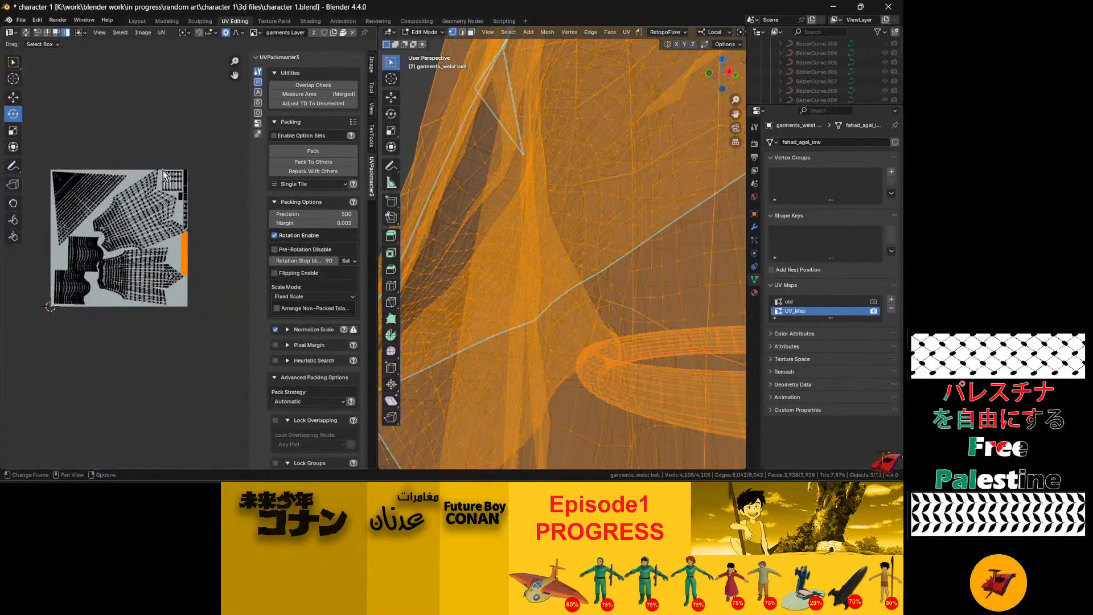
click(134, 23)
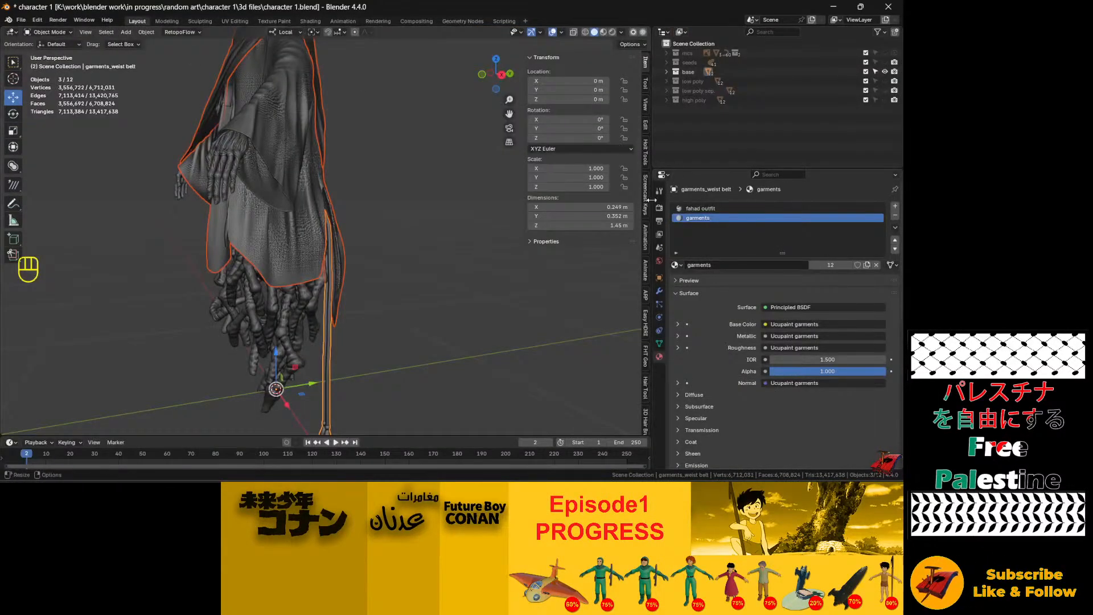
Step: Remove the old UV map from the waist belt, keeping only UV_Map
click(323, 347)
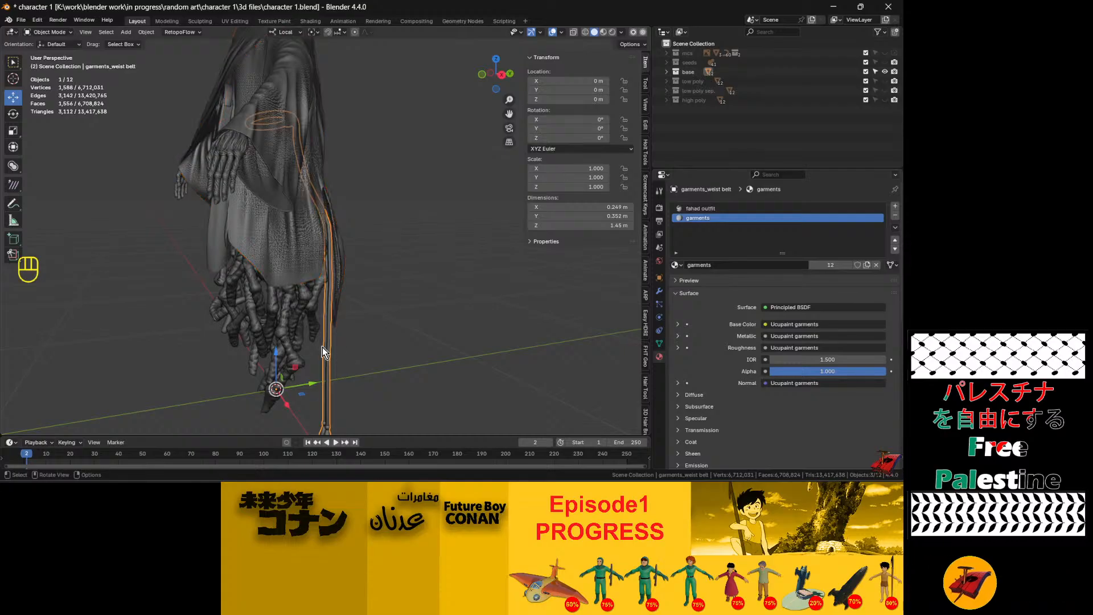
click(659, 344)
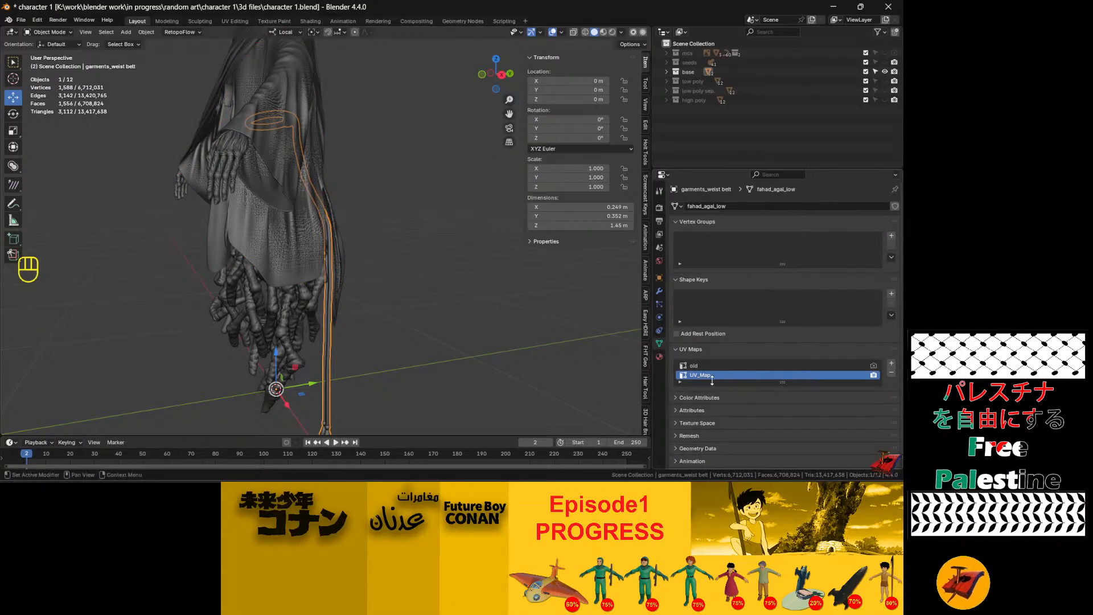
scroll(705, 375, down, 1)
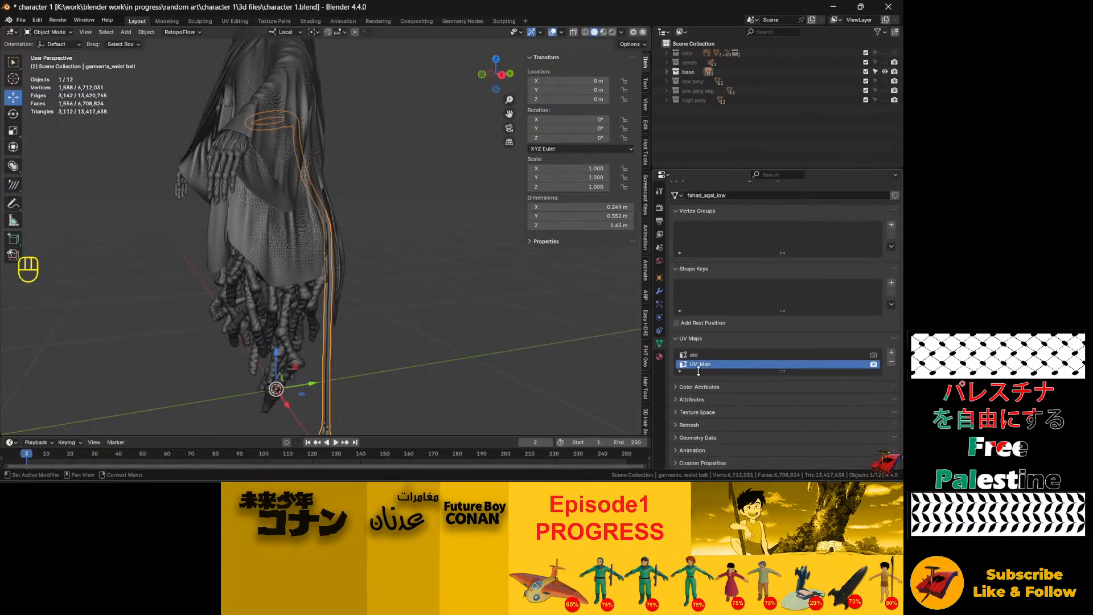
key(Delete)
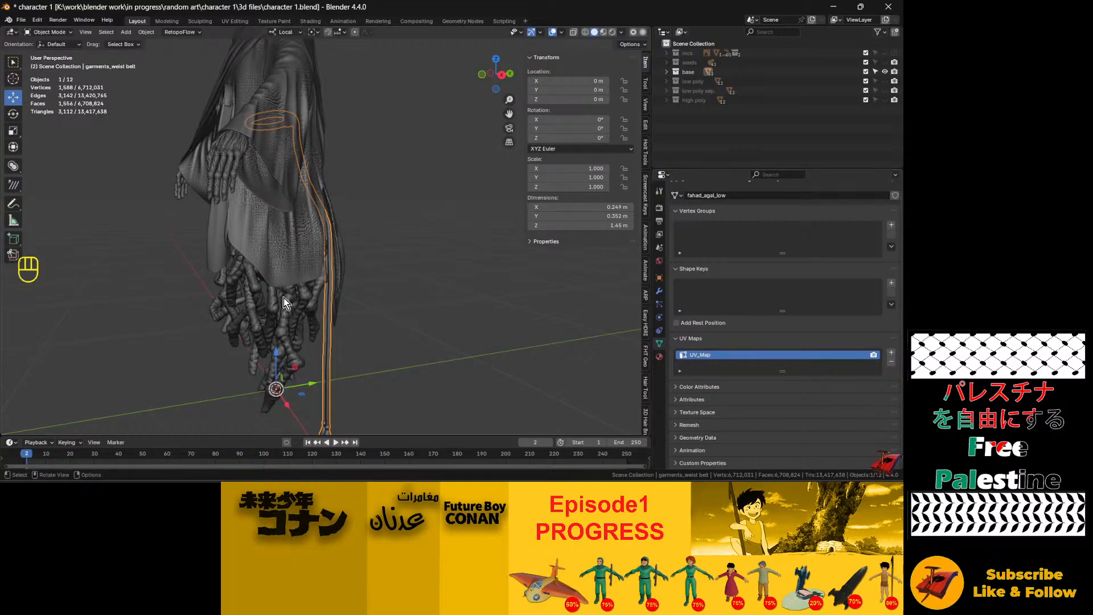
Step: Select the robe, waist belt and scarf together, check the assigned material, and hide the three garments
middle_drag(284, 298, 349, 239)
click(290, 224)
shift+click(331, 314)
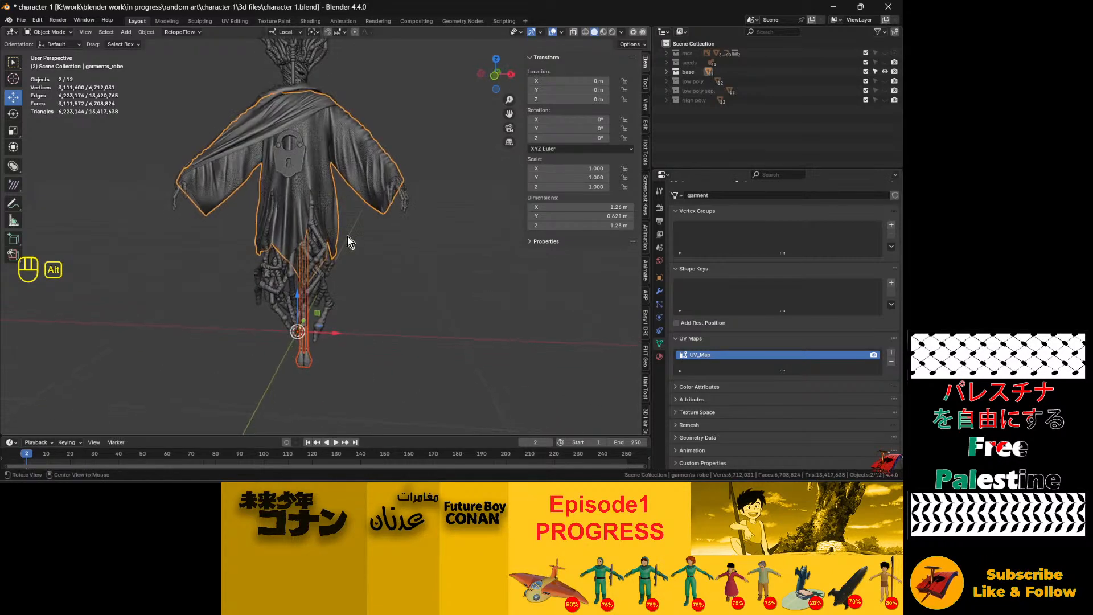
shift+click(217, 145)
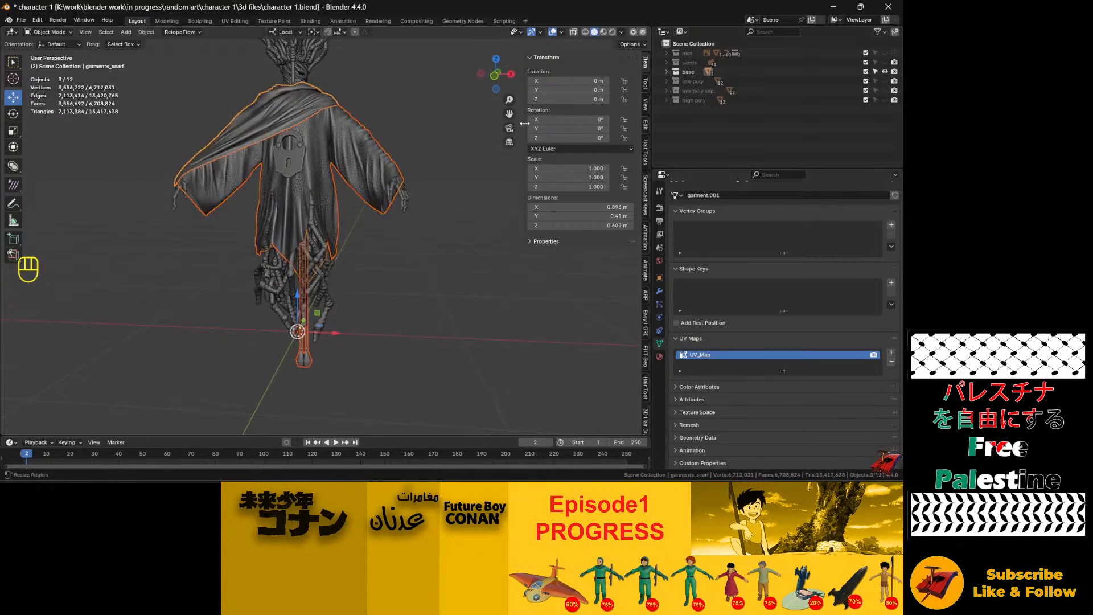
click(659, 356)
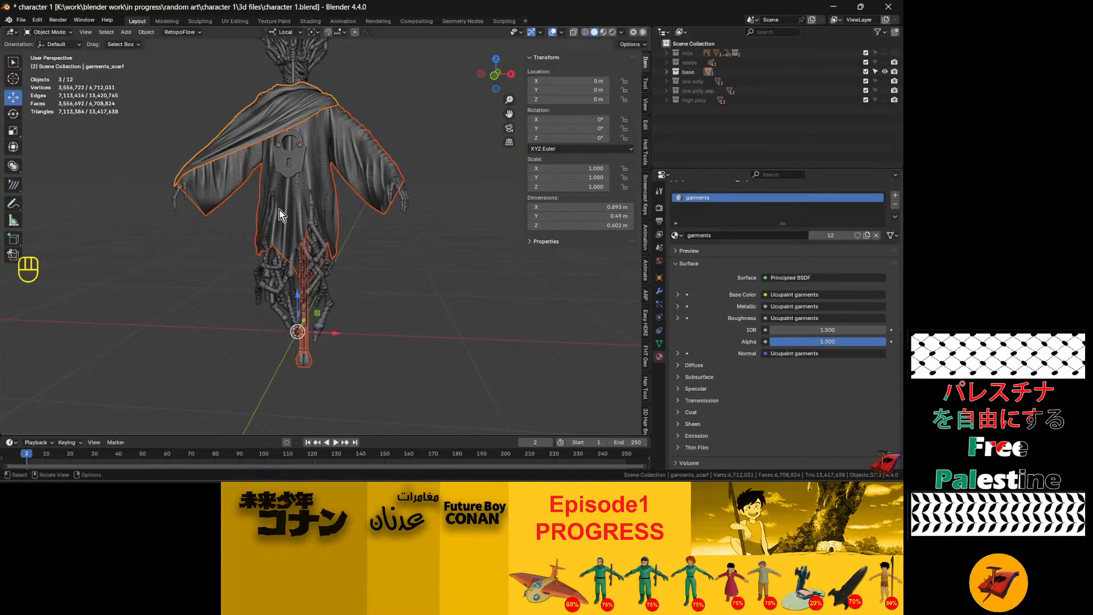
key(h)
Step: Select the tree's upper arms, forearms and hands together and examine their shared UV layout
scroll(245, 159, up, 2)
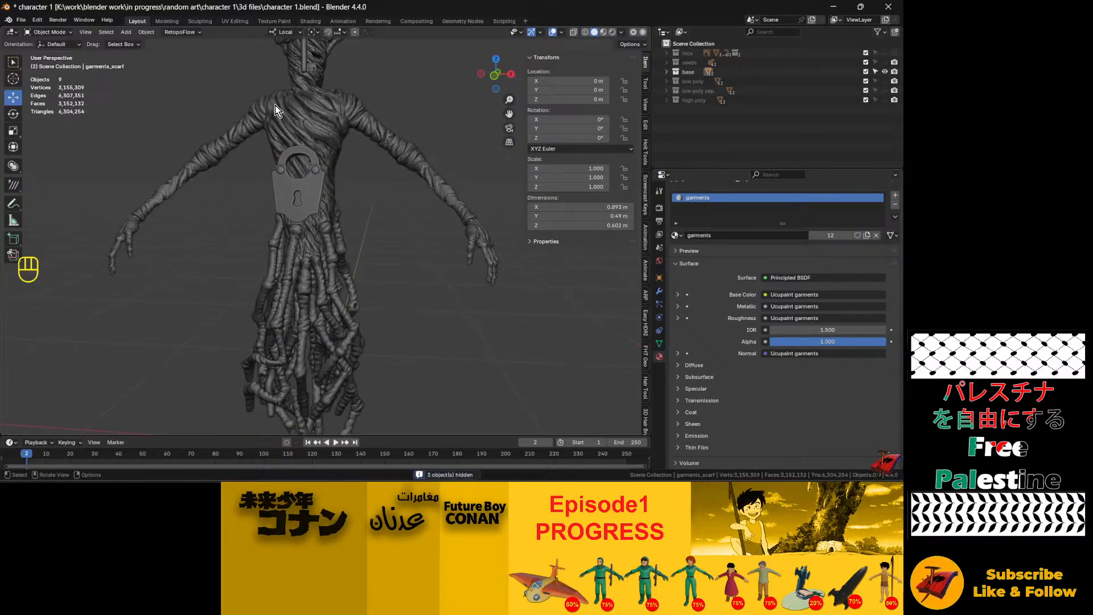
click(310, 113)
middle_drag(283, 128, 309, 144)
click(367, 134)
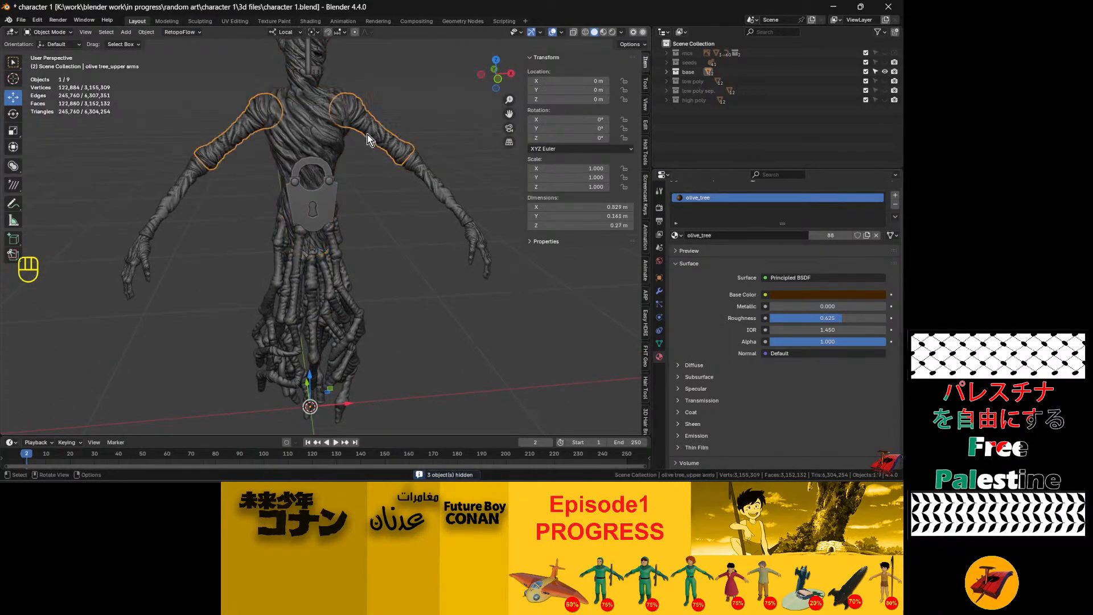
shift+click(432, 193)
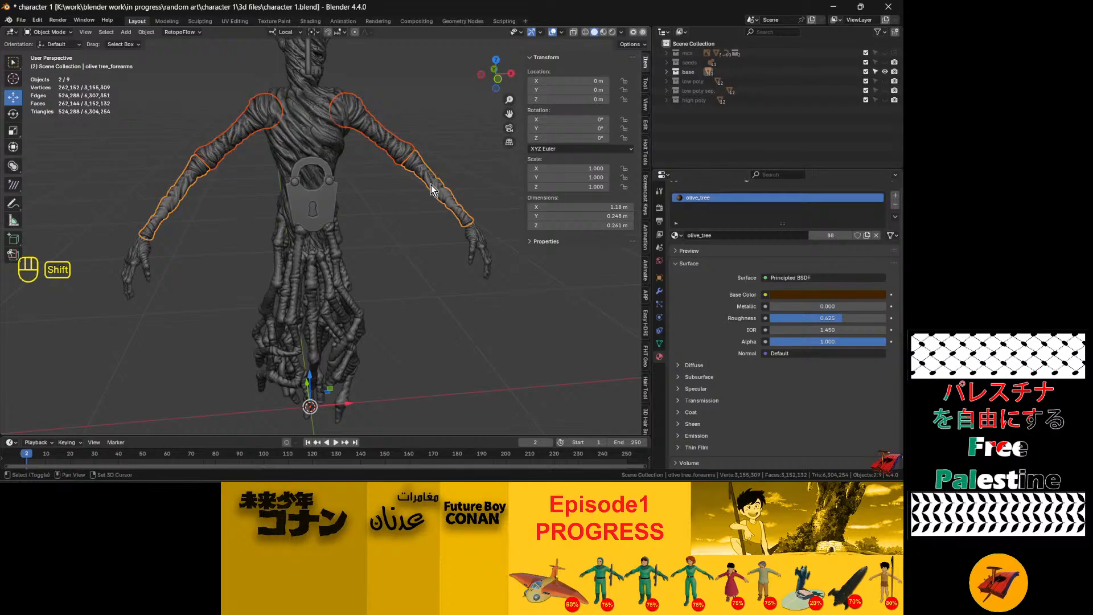
shift+click(478, 257)
click(236, 22)
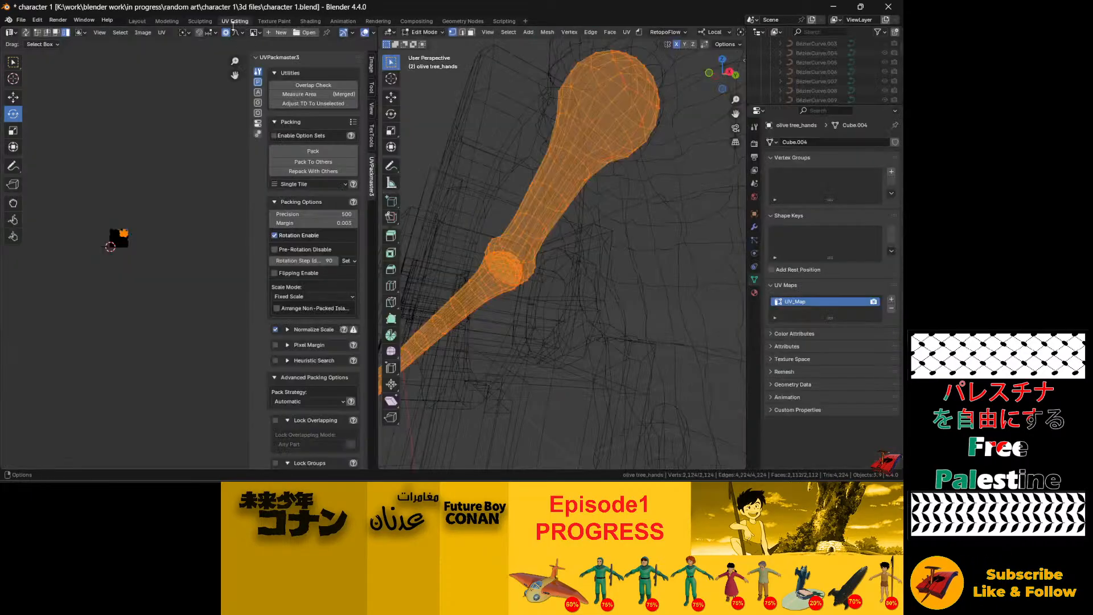
key(Home)
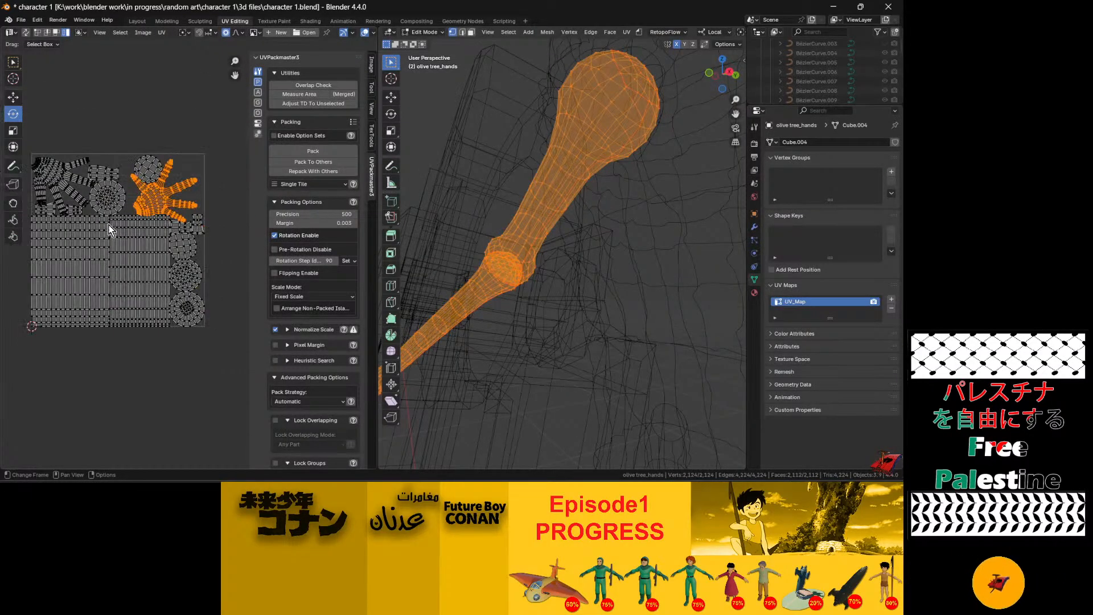
click(137, 21)
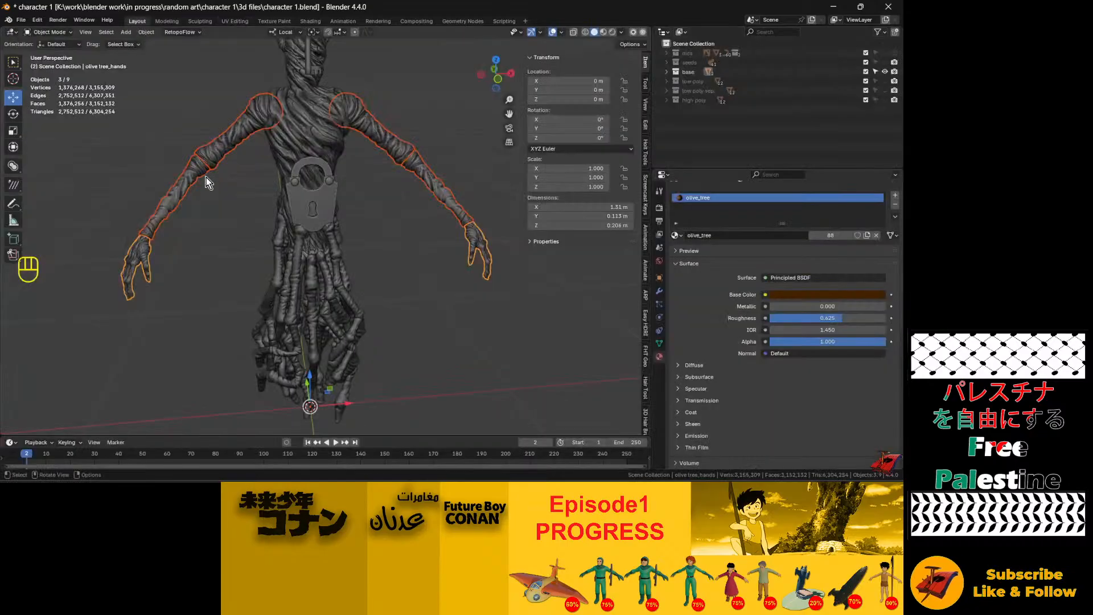
Step: Examine the UV layout of the detailed lower branches and that of the tree body
click(335, 259)
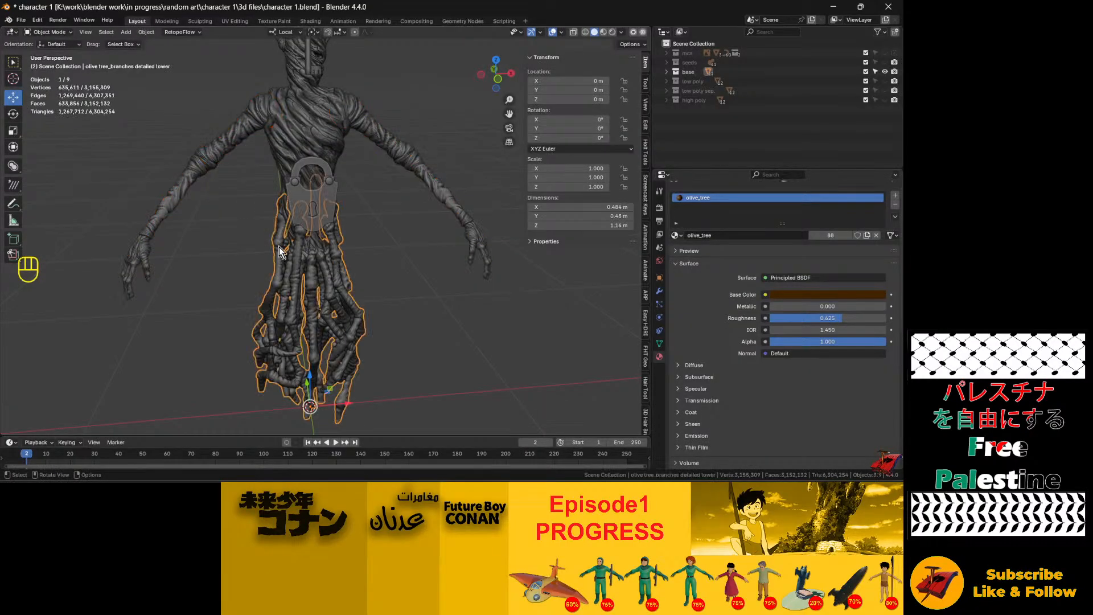
middle_drag(363, 248, 202, 76)
click(228, 21)
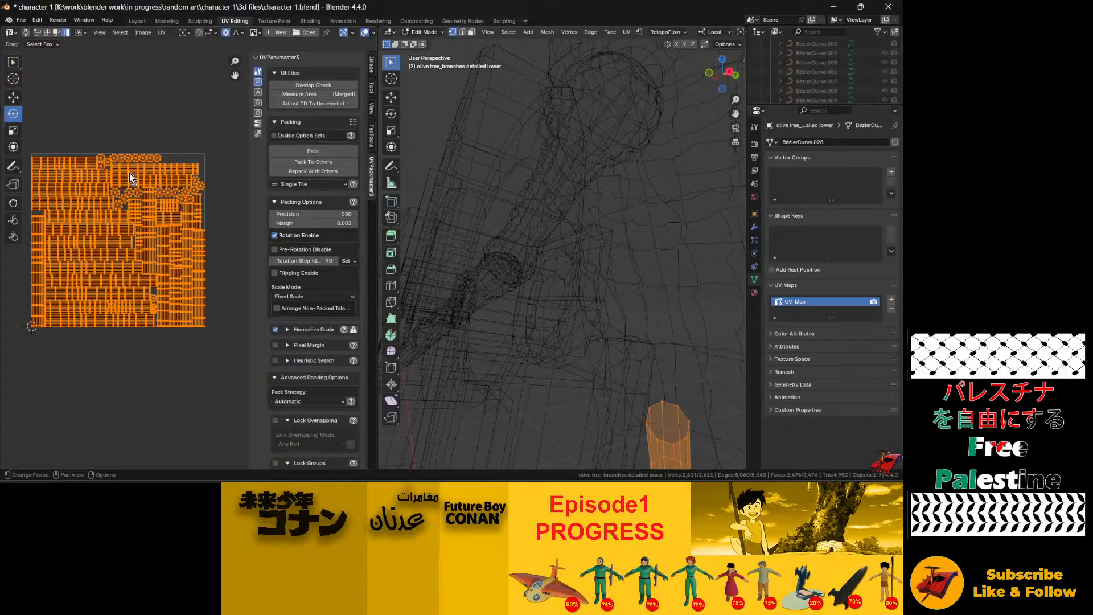
click(138, 21)
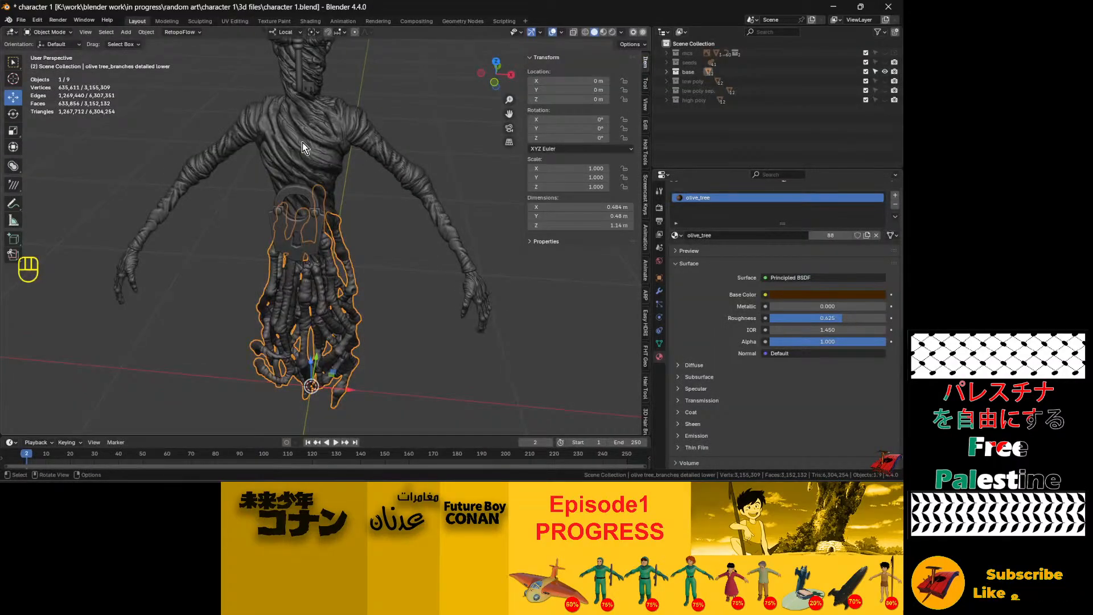
click(302, 142)
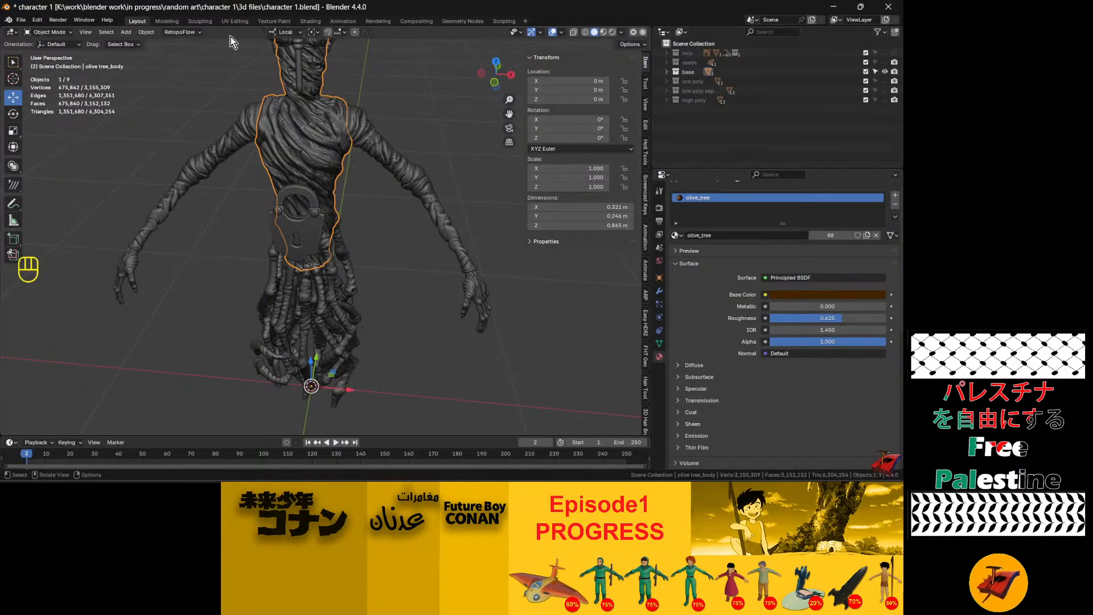
click(233, 21)
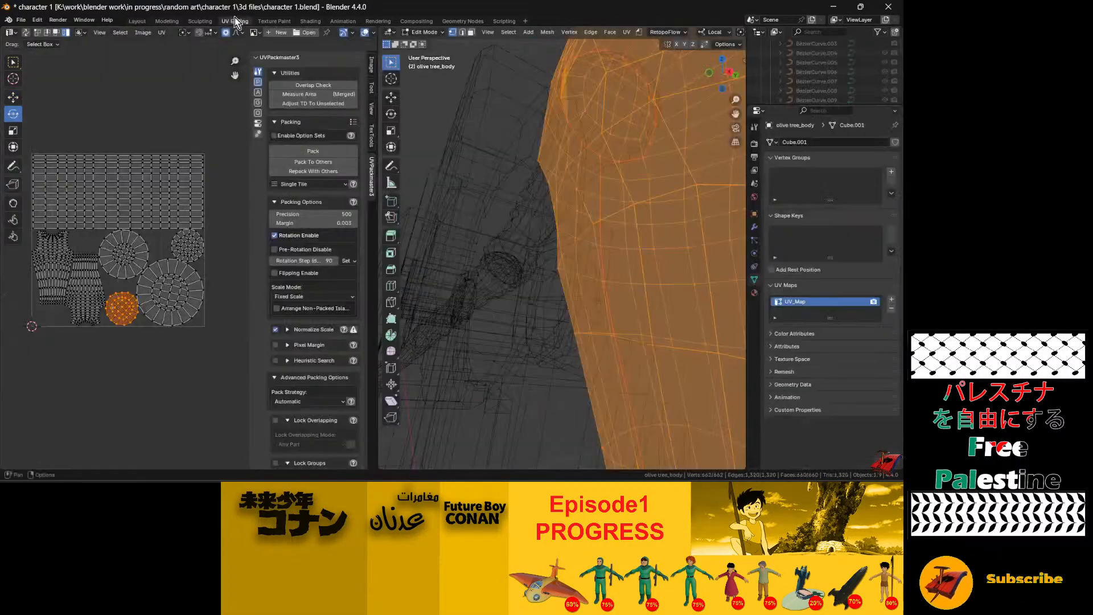
click(138, 21)
Step: Select both upper branch meshes on the head and examine their shared UV layout
middle_drag(256, 115, 305, 129)
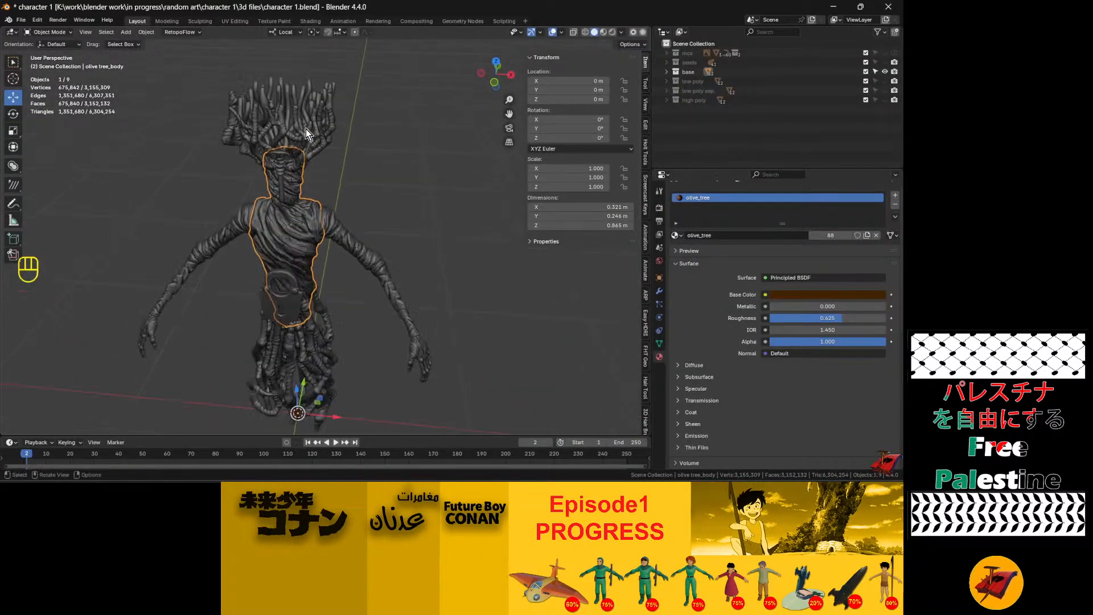
click(324, 142)
shift+click(291, 108)
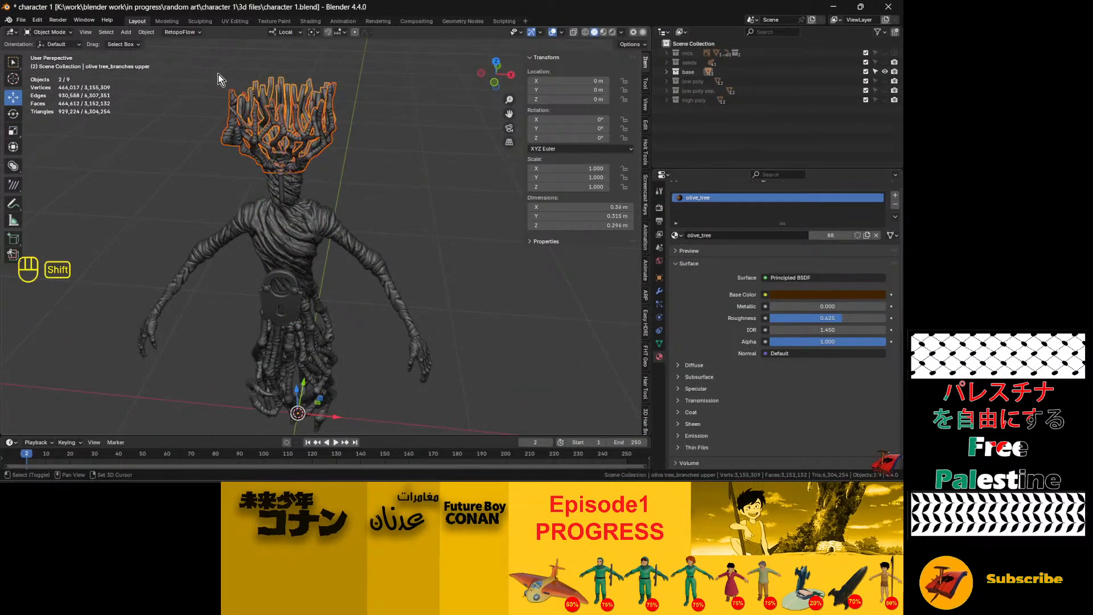
click(234, 22)
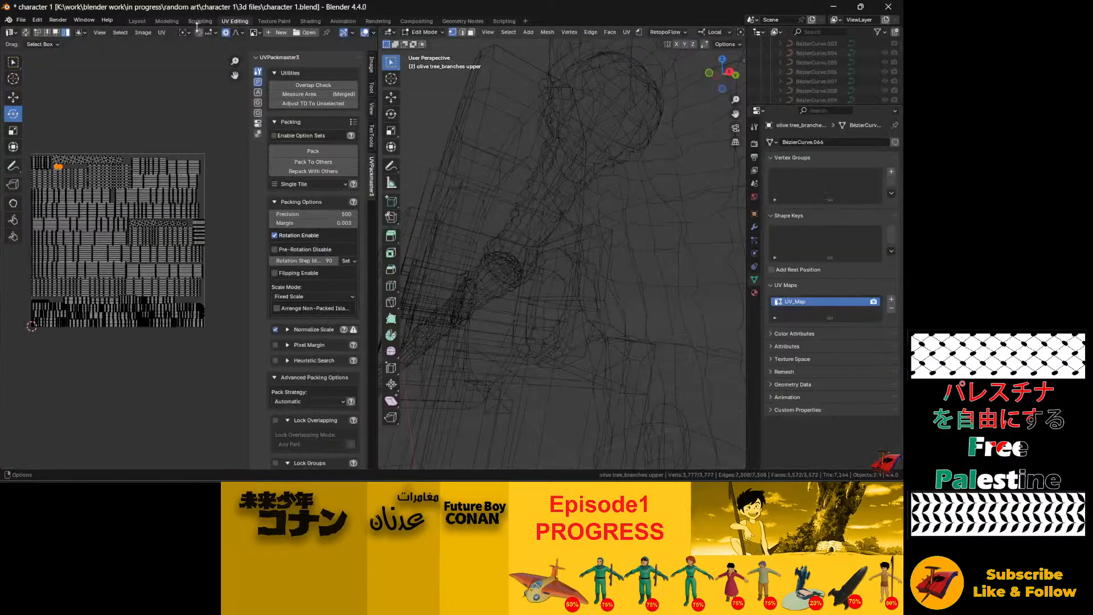
click(137, 21)
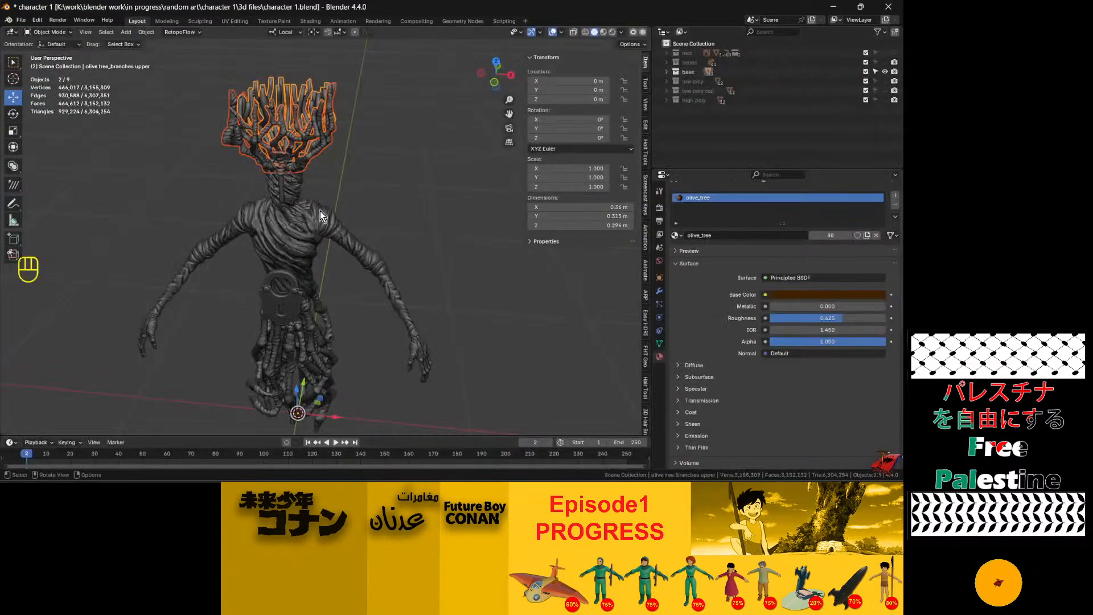
Step: Select the upper arms and start renaming their olive_tree material, extending the name to olive_tree_
middle_drag(342, 199, 325, 183)
click(307, 171)
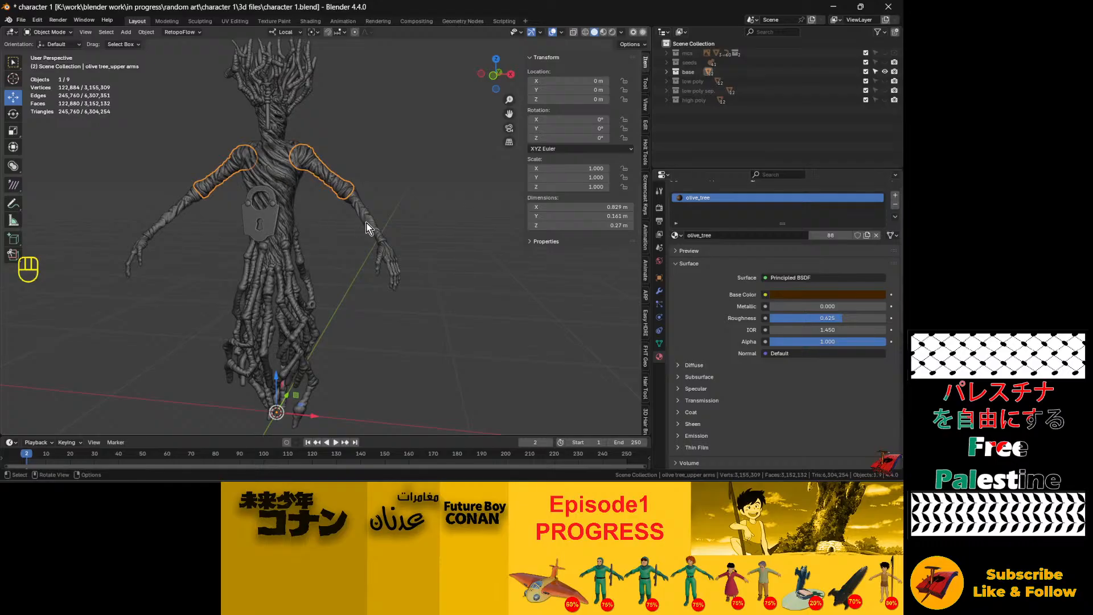
shift+click(366, 222)
click(420, 193)
click(332, 173)
double_click(712, 193)
text(_ms)
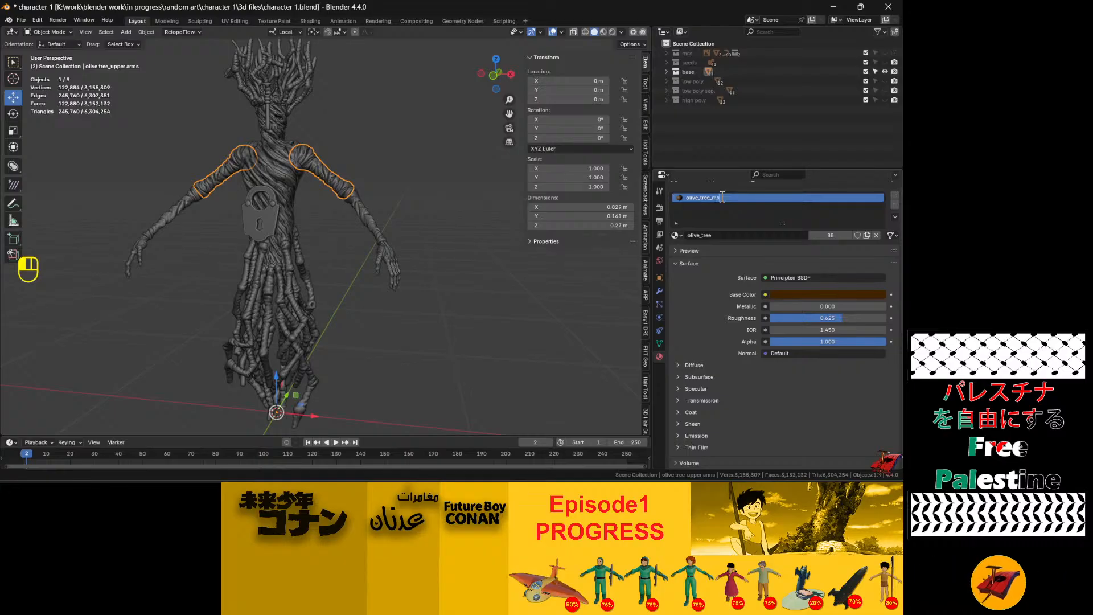
key(BackSpace)
key(BackSpace)
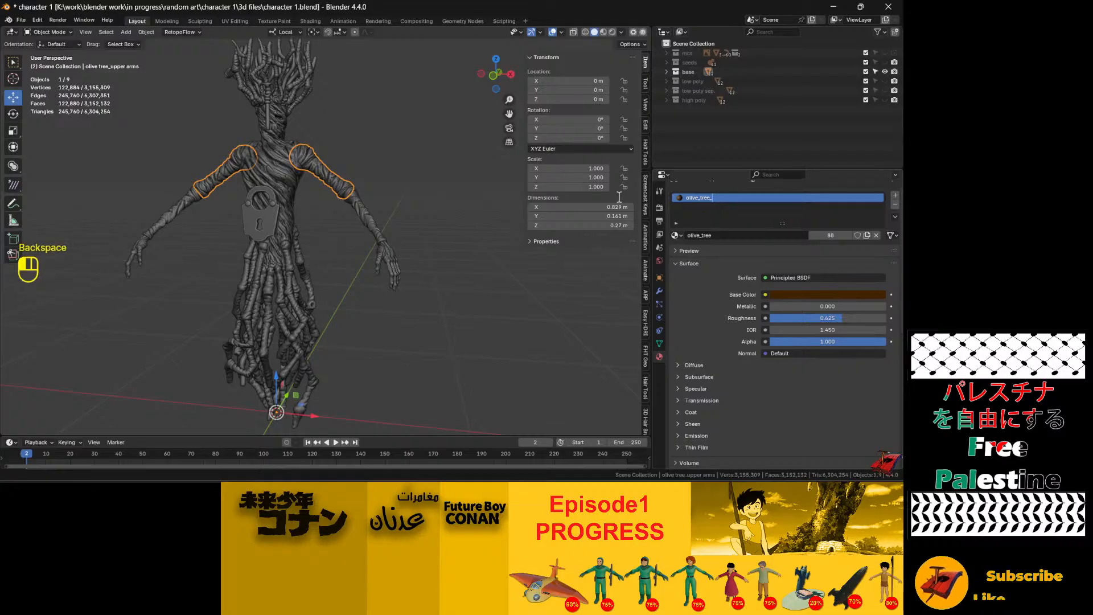
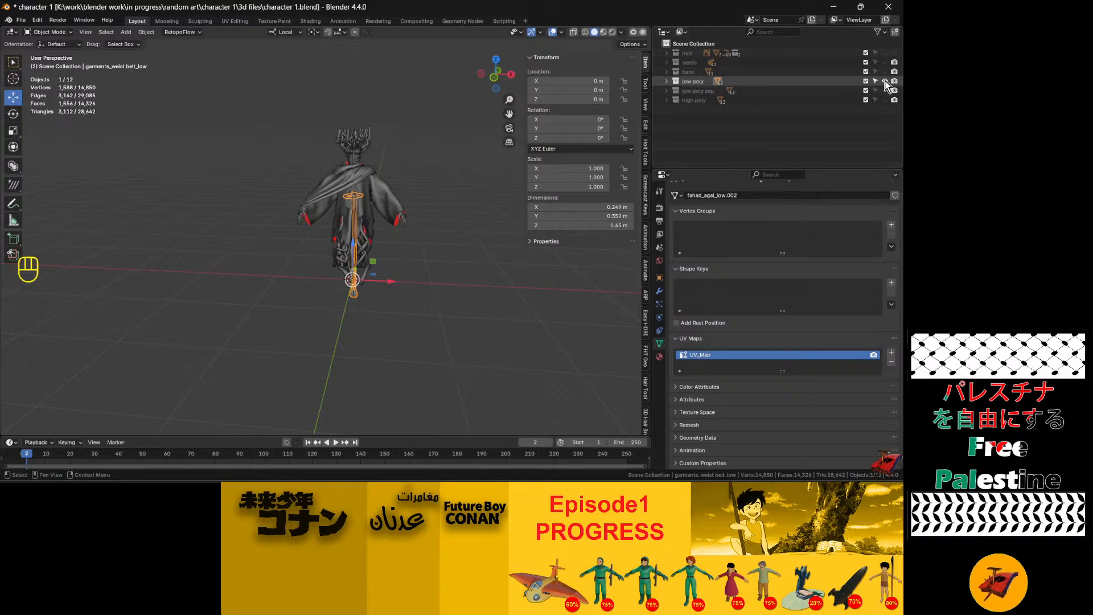
Step: Select all objects of the low poly collection and export them as FBX over olive_tree_low_sep.fbx
key(a)
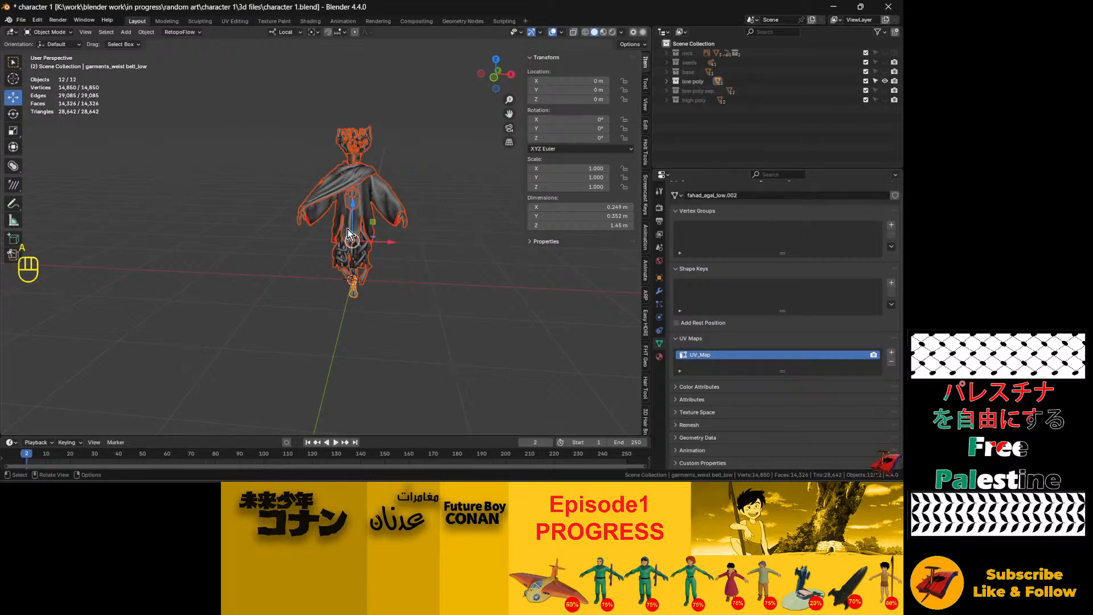
click(21, 24)
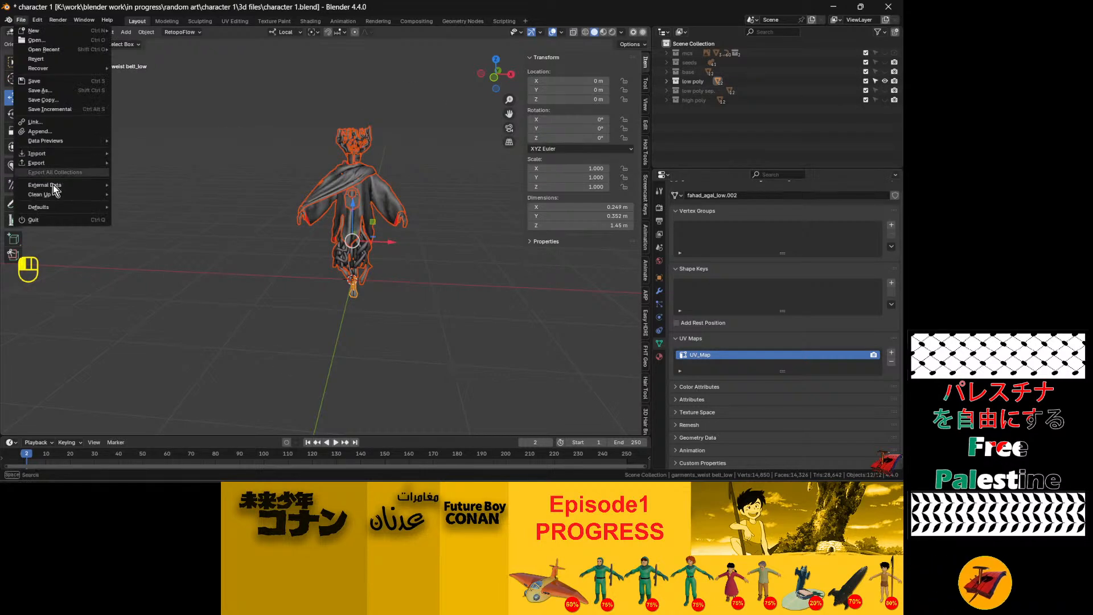
mouse_move(48, 163)
click(170, 249)
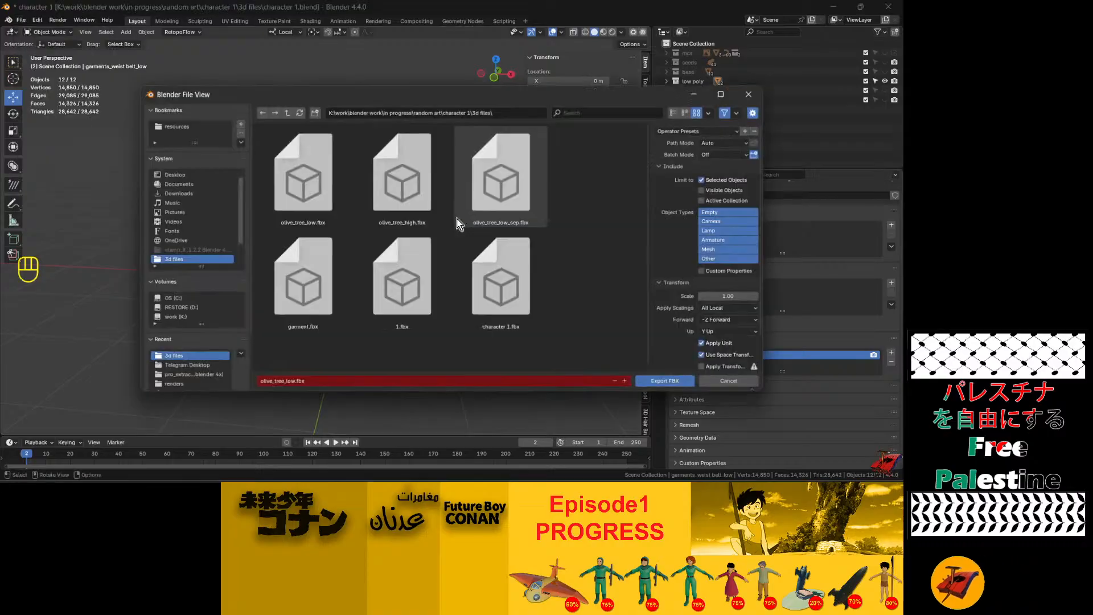
click(520, 180)
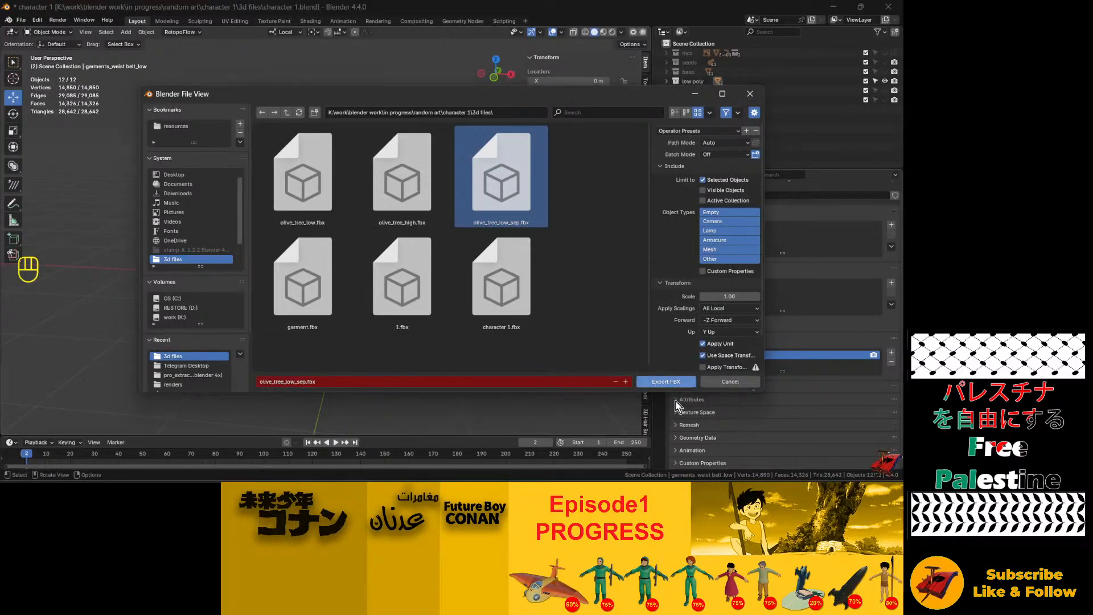
click(664, 382)
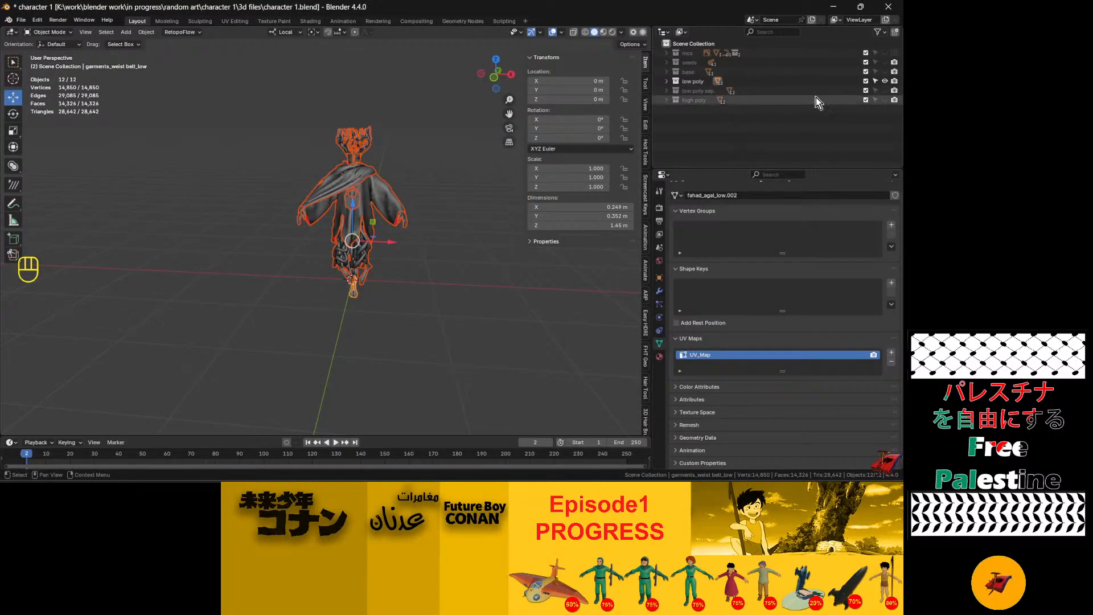
Step: Show the low poly sep collection instead of low poly and assign the olive_tree_arms material to its hands
click(884, 80)
click(884, 90)
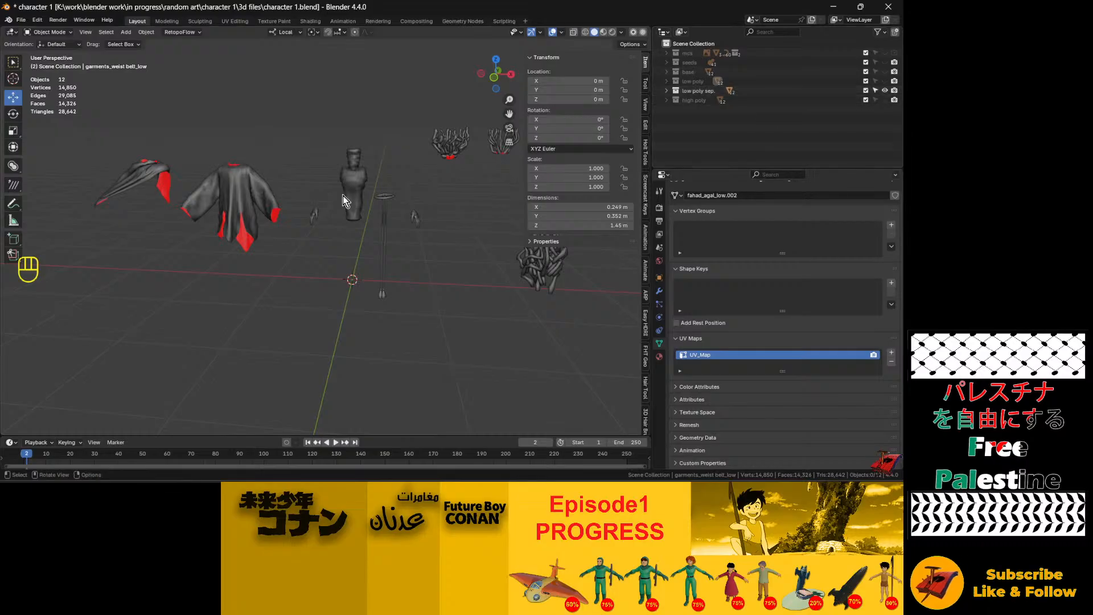
click(314, 217)
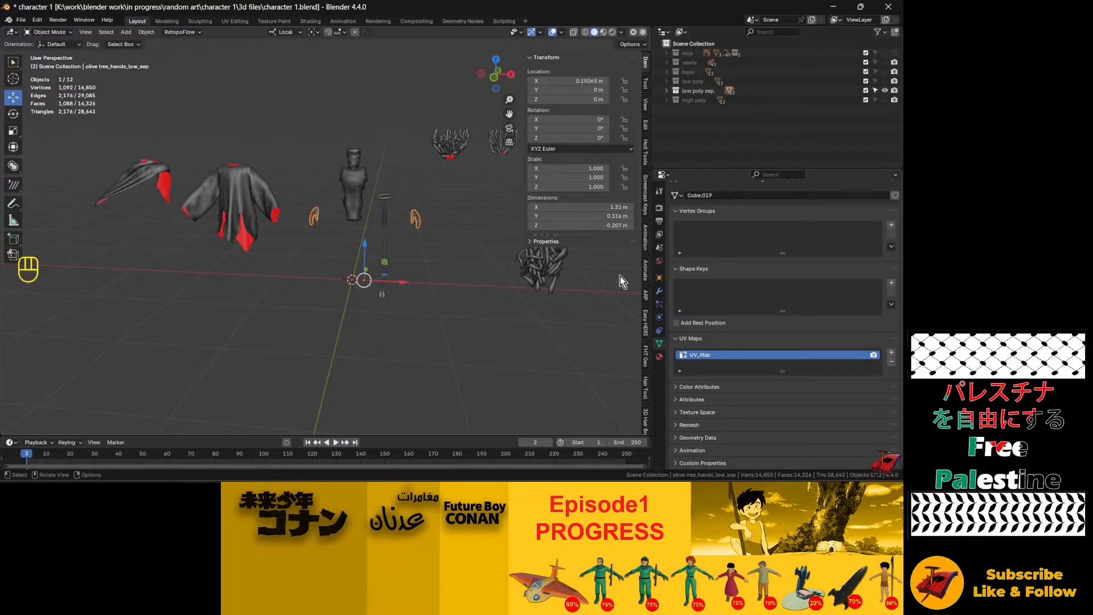
click(659, 356)
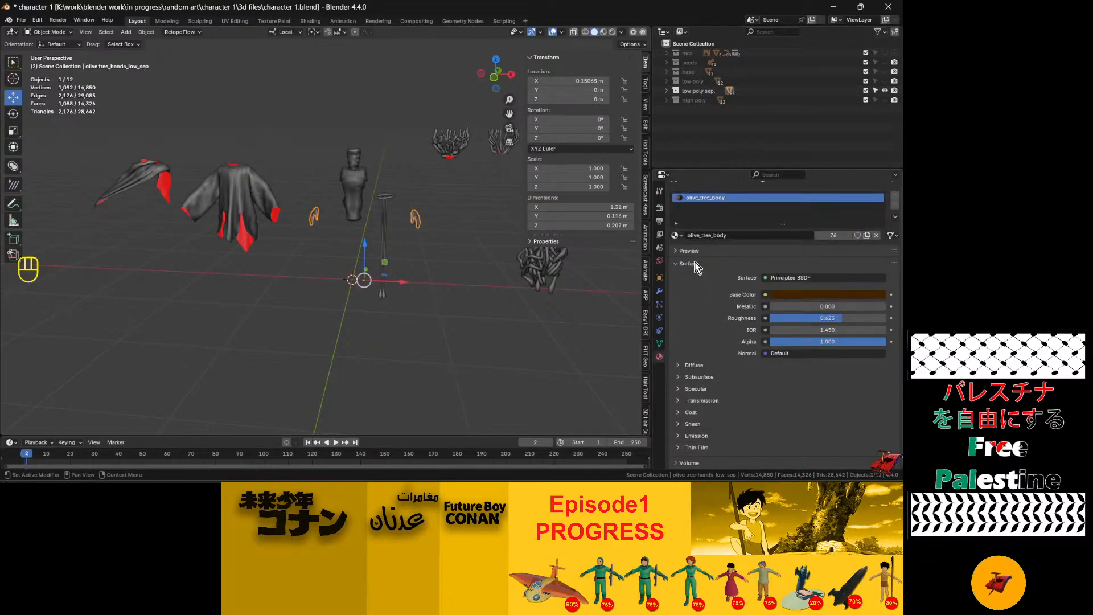
click(679, 235)
click(734, 287)
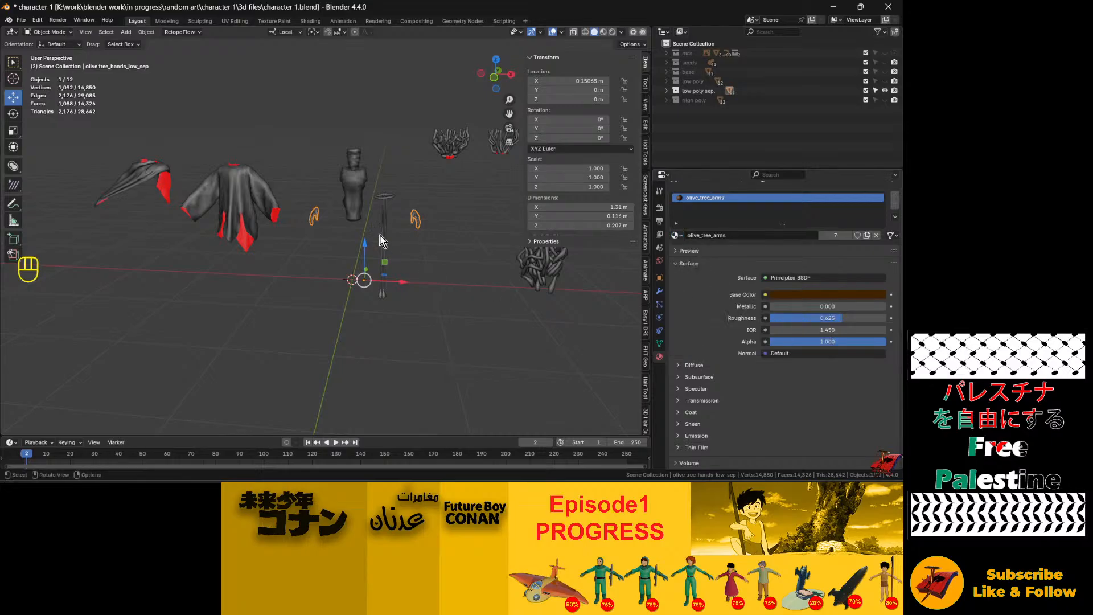
Step: Check the body and waist belt materials, and assign olive_tree_upper_branches to the detailed and plain upper branch meshes
click(357, 200)
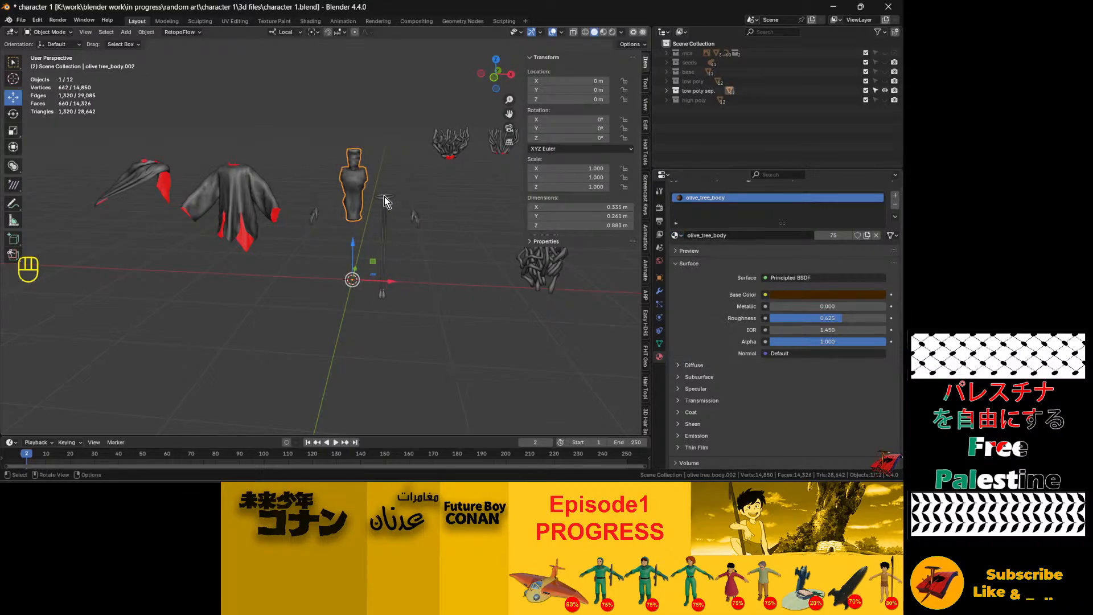
click(385, 198)
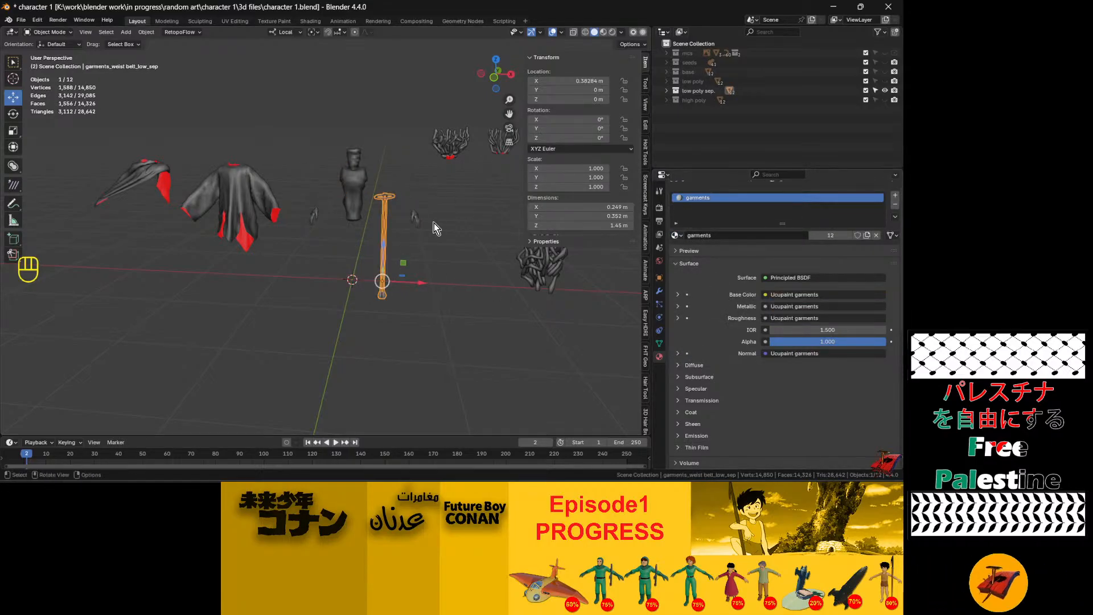
click(449, 147)
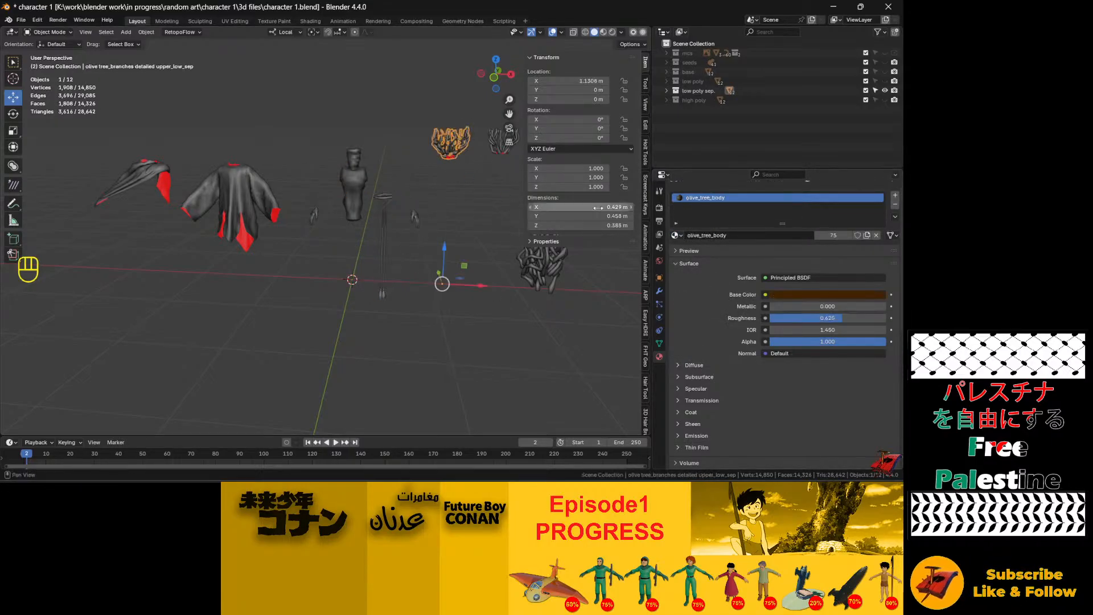
click(676, 235)
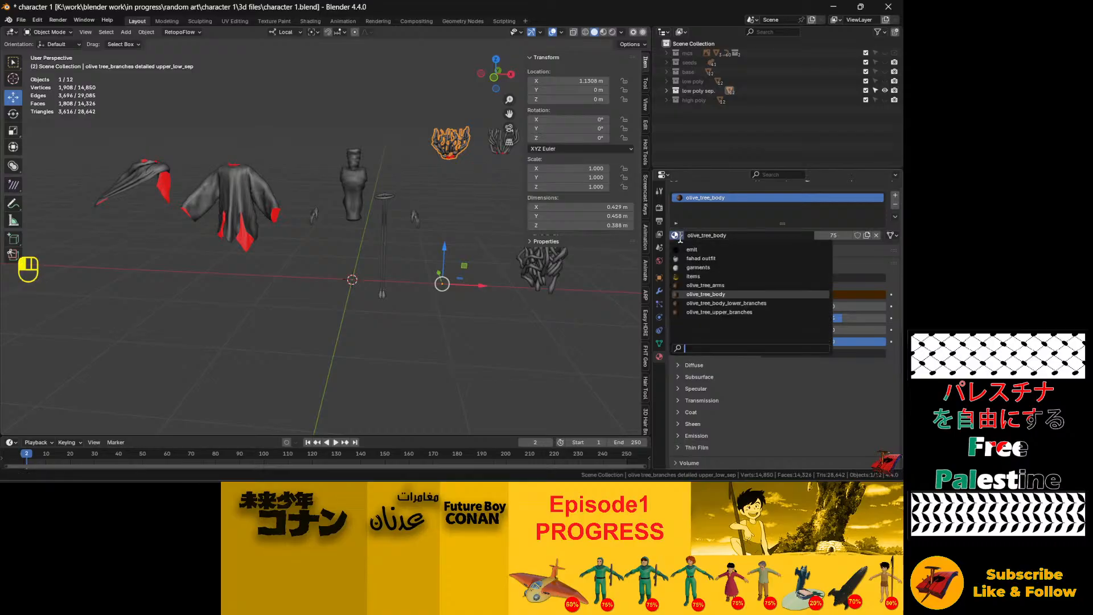
click(753, 311)
shift+middle_drag(501, 139, 265, 154)
click(264, 154)
click(681, 238)
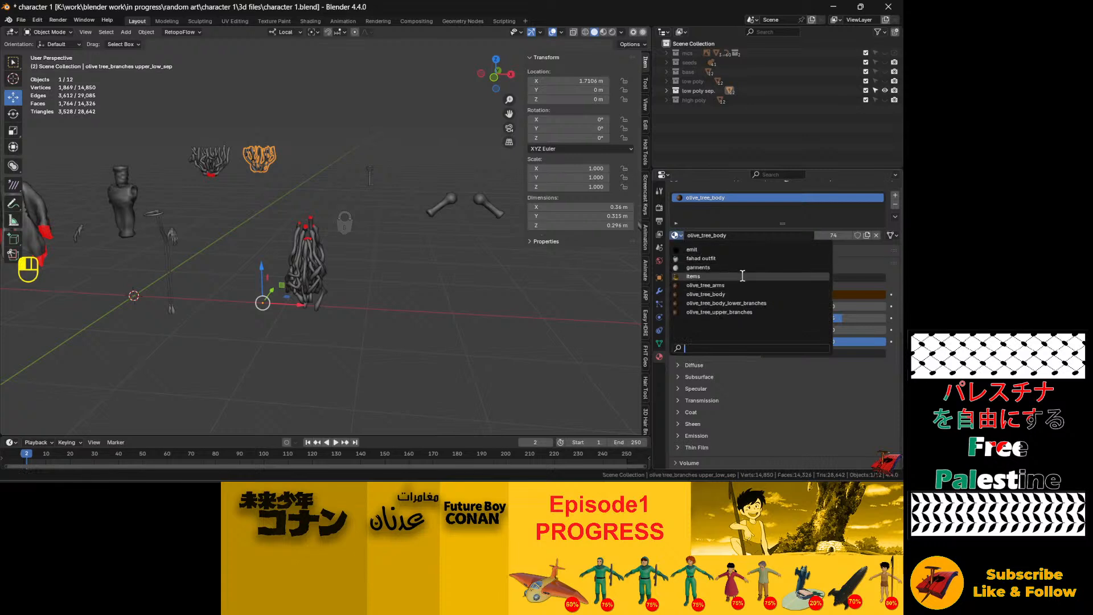
click(750, 312)
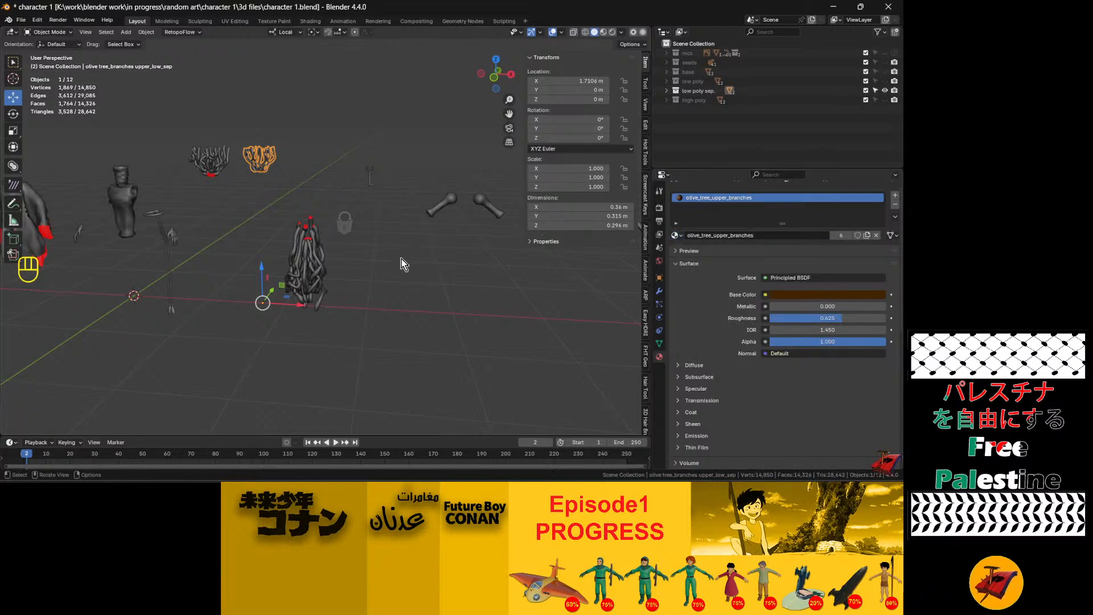
Step: Assign the olive_tree_body_lower_branches material to the detailed lower branches mesh
click(295, 242)
click(677, 235)
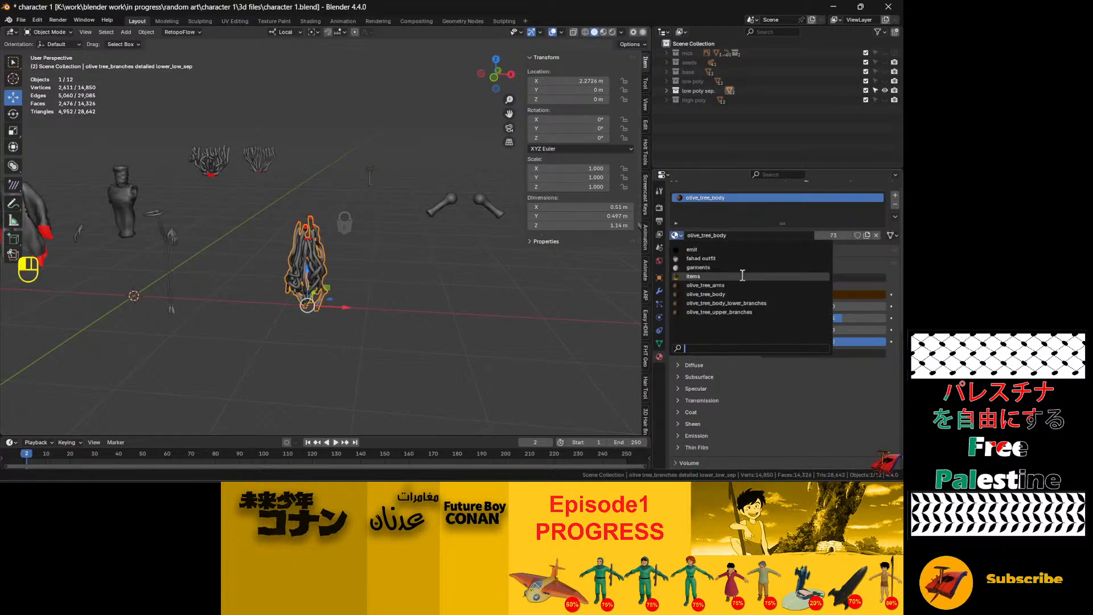
click(758, 303)
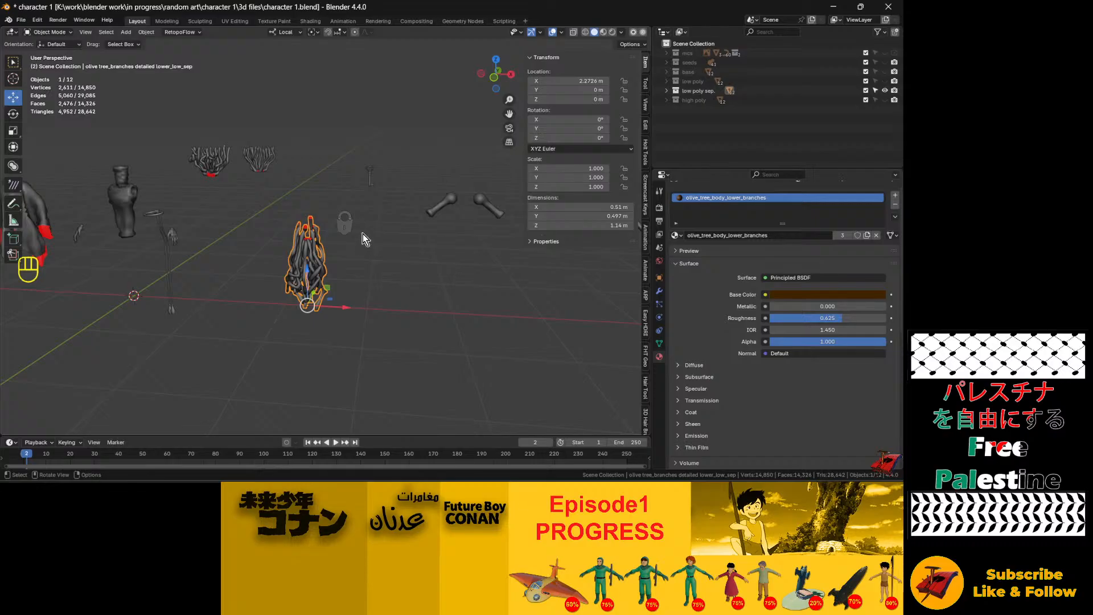
Step: Check the padlock's material, and assign the olive_tree_arms material to the upper arms and the forearms
click(350, 223)
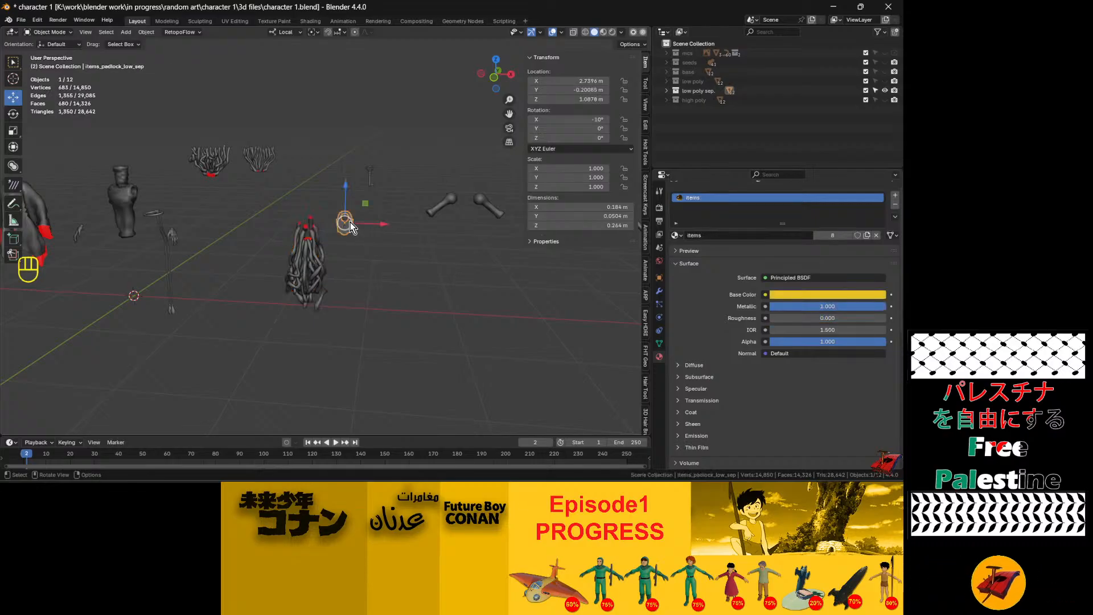
click(368, 182)
click(446, 210)
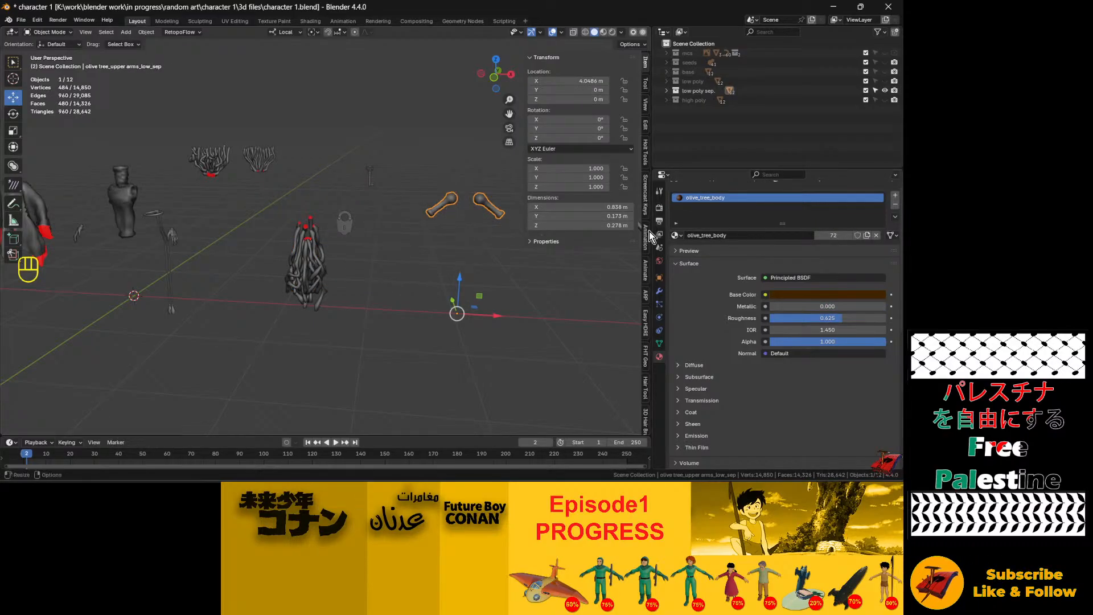
click(683, 239)
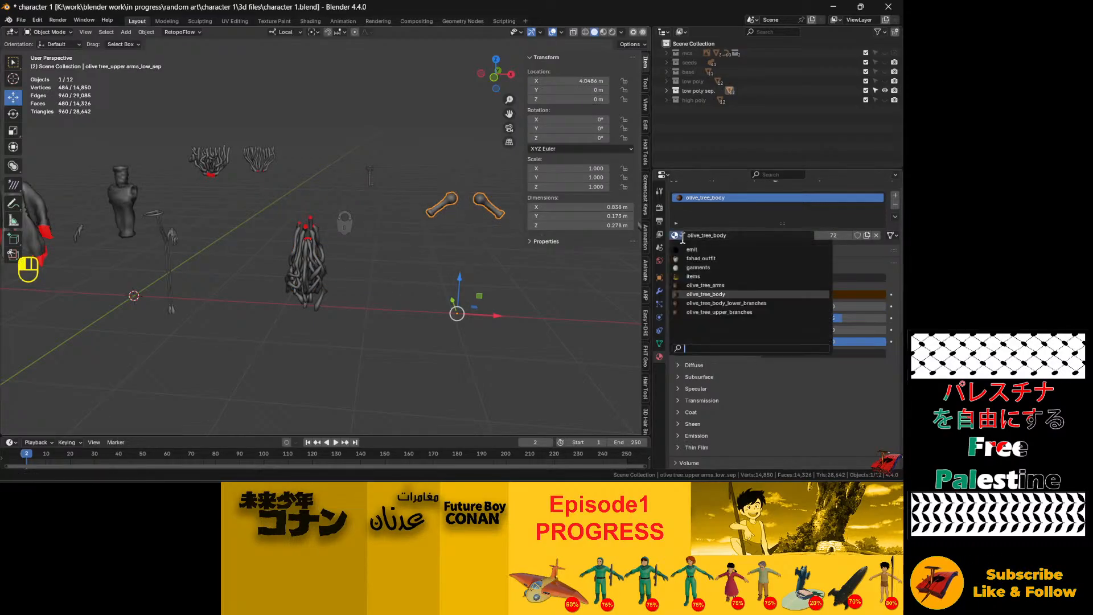
click(711, 283)
shift+middle_drag(501, 276, 319, 268)
click(354, 228)
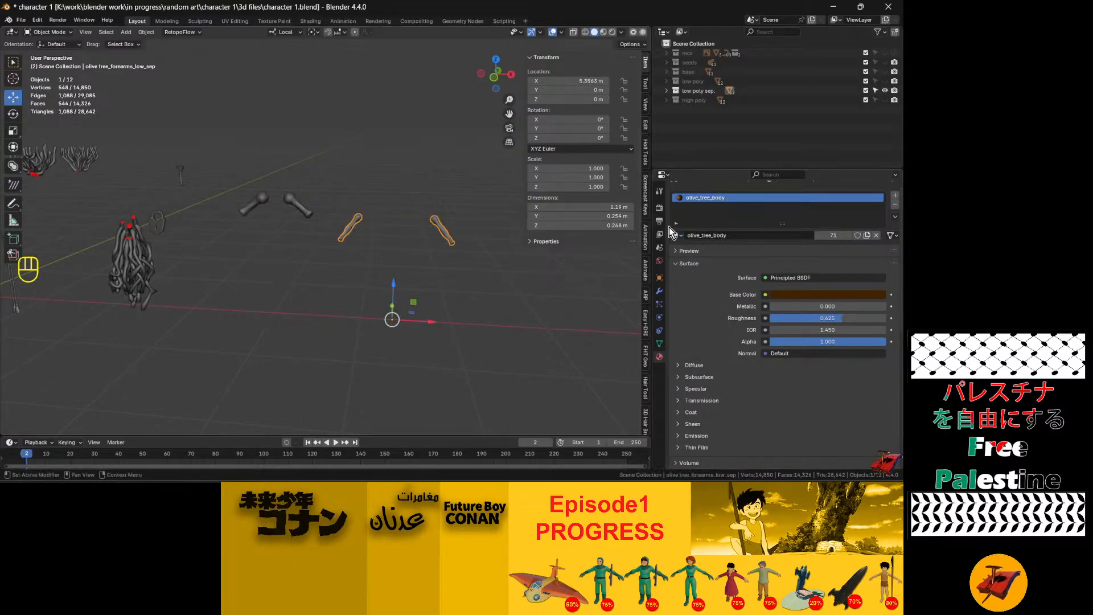
click(682, 236)
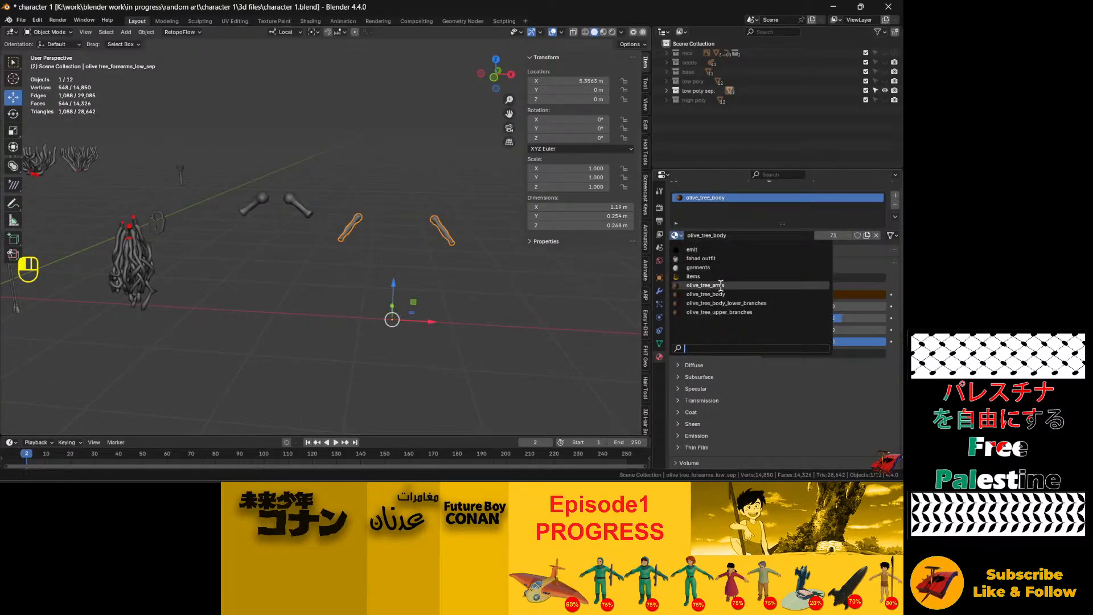
click(721, 285)
Step: Review the materials on the upper arms, upper branches and waist belt, and examine the belt's UV map list
mouse_move(520, 288)
alt+middle_down()
mouse_move(357, 288)
mouse_move(501, 288)
alt+middle_up()
click(295, 215)
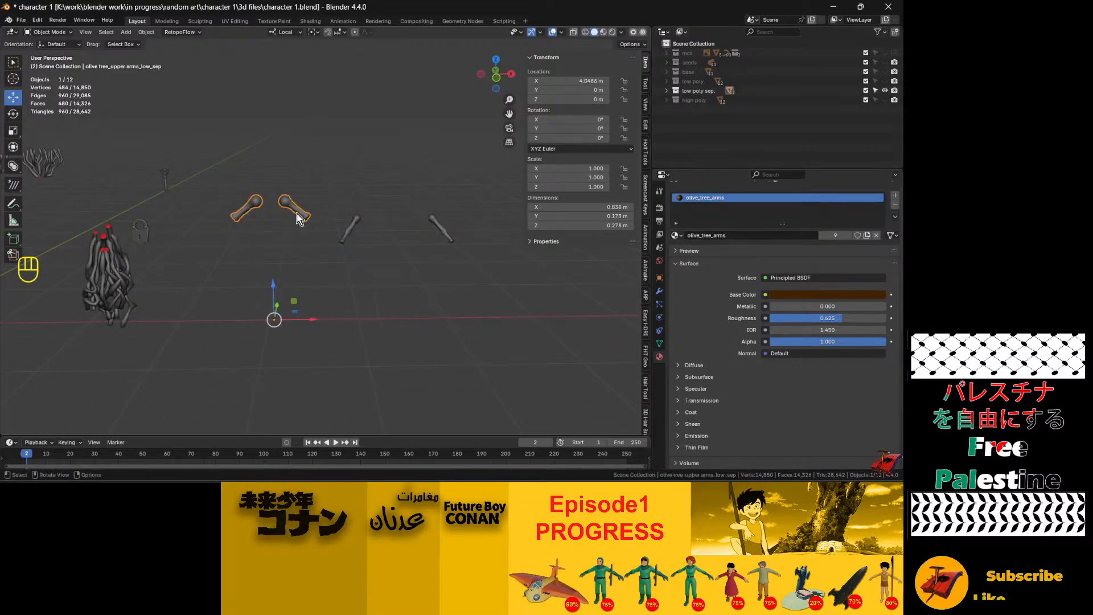
mouse_move(295, 218)
middle_down()
mouse_move(374, 206)
mouse_move(310, 231)
middle_up()
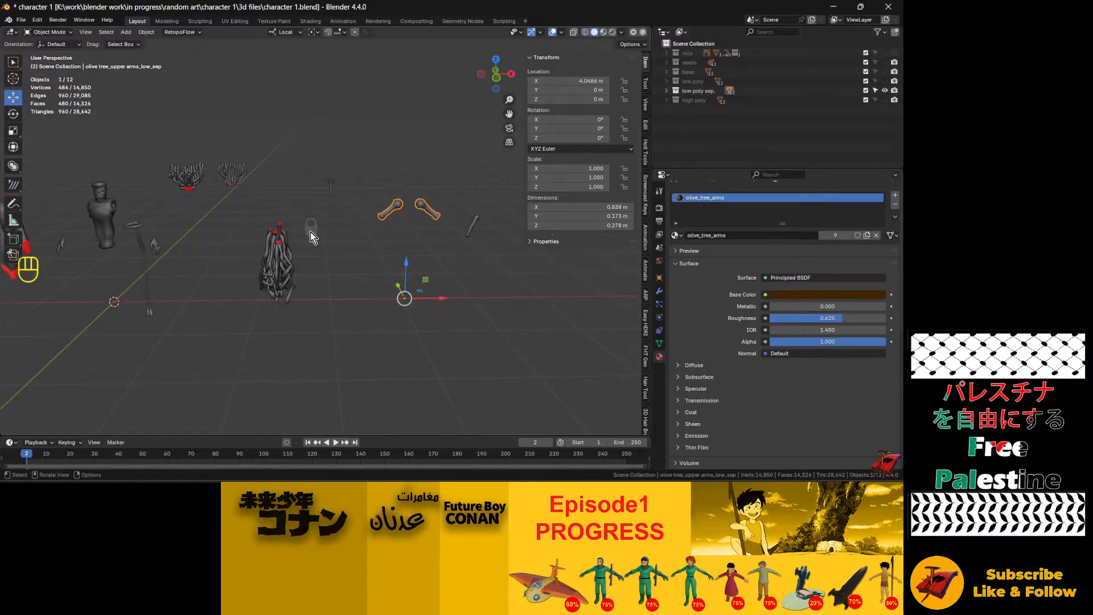
click(227, 169)
middle_drag(227, 170, 271, 220)
click(267, 244)
click(270, 218)
middle_drag(438, 225, 318, 256)
key(ctrl+a)
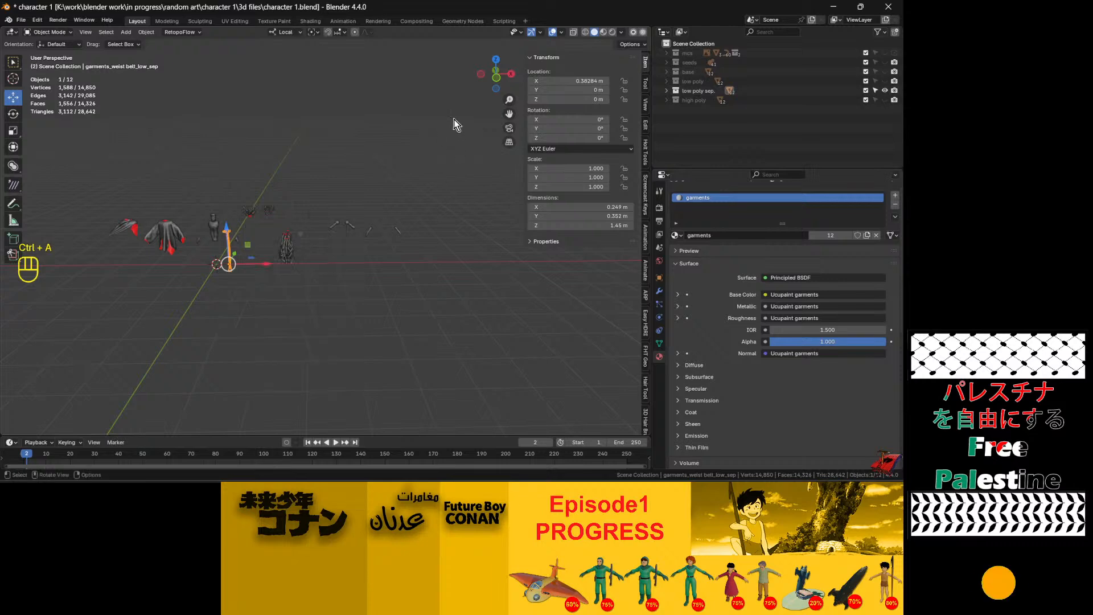
click(452, 122)
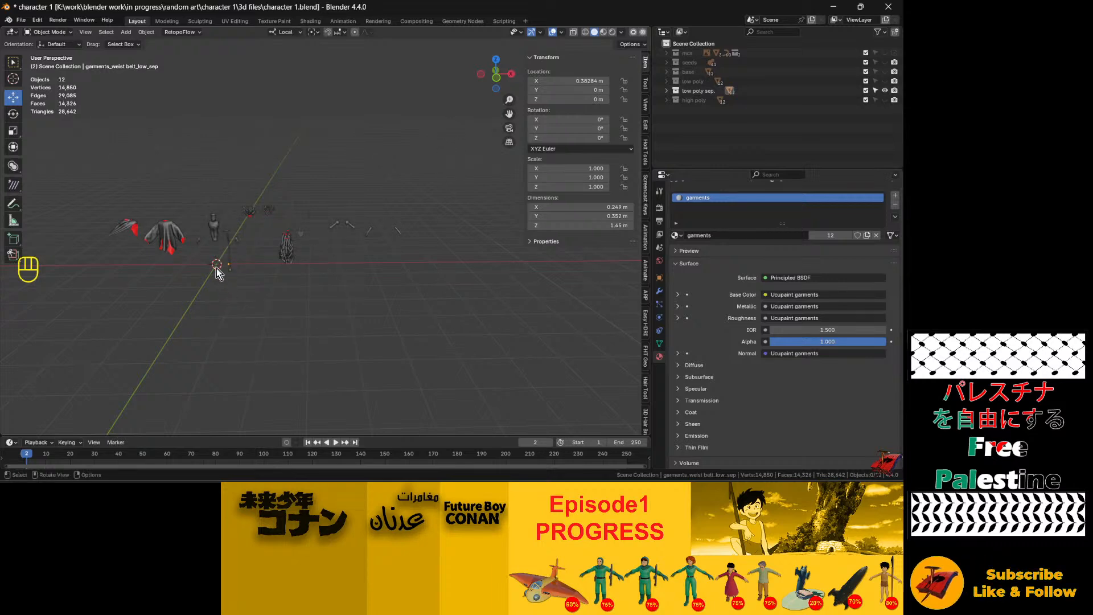
scroll(217, 273, up, 2)
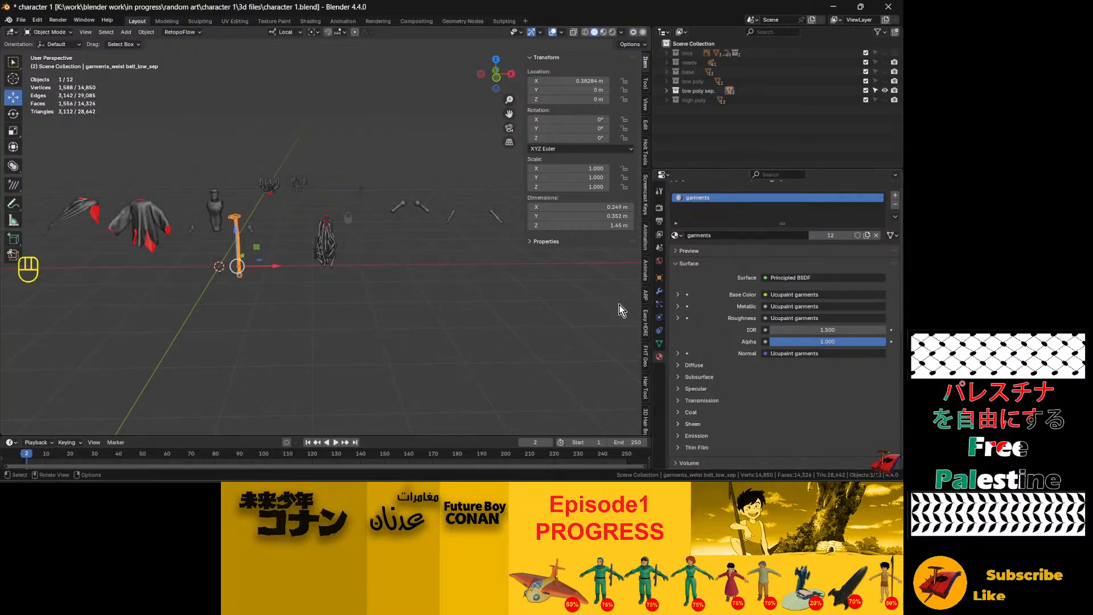
click(659, 343)
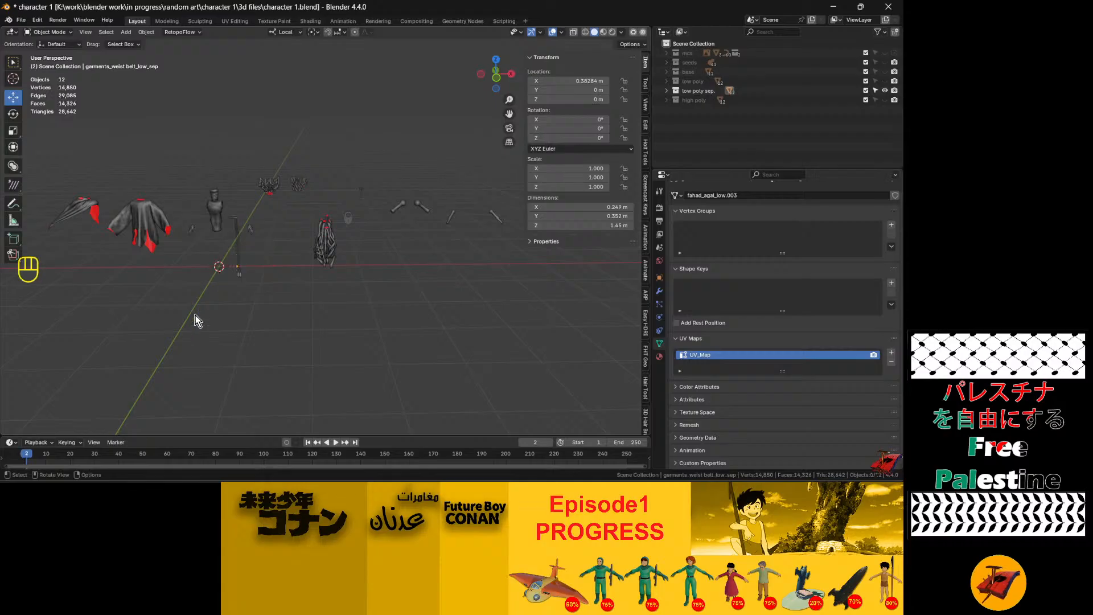
Step: Select all objects of the low poly sep collection and export them as FBX, overwriting olive_tree_low_sep.fbx
key(a)
click(20, 22)
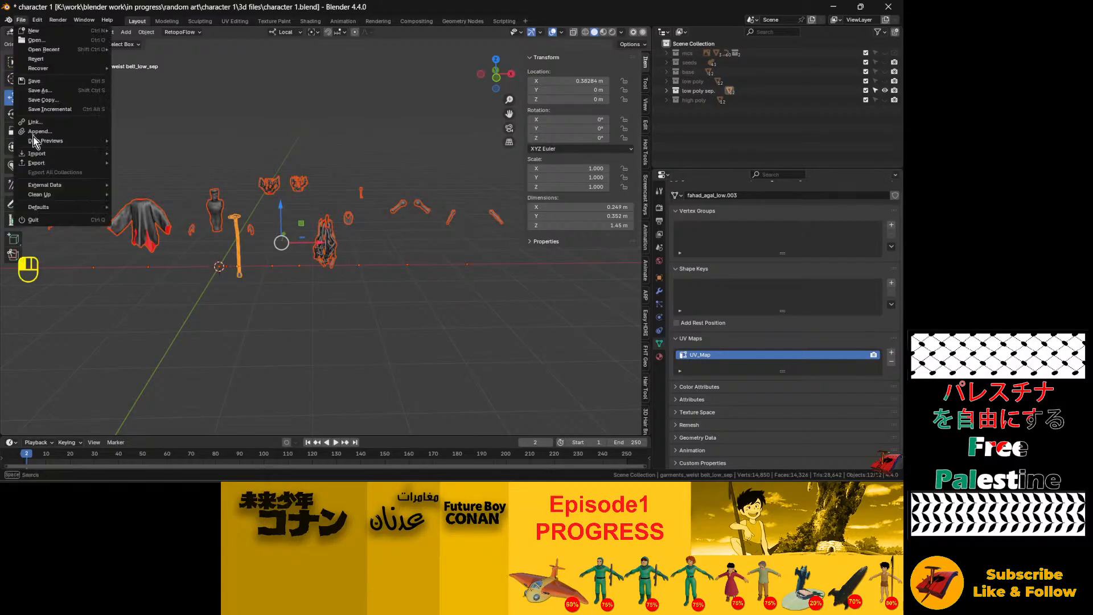
mouse_move(38, 163)
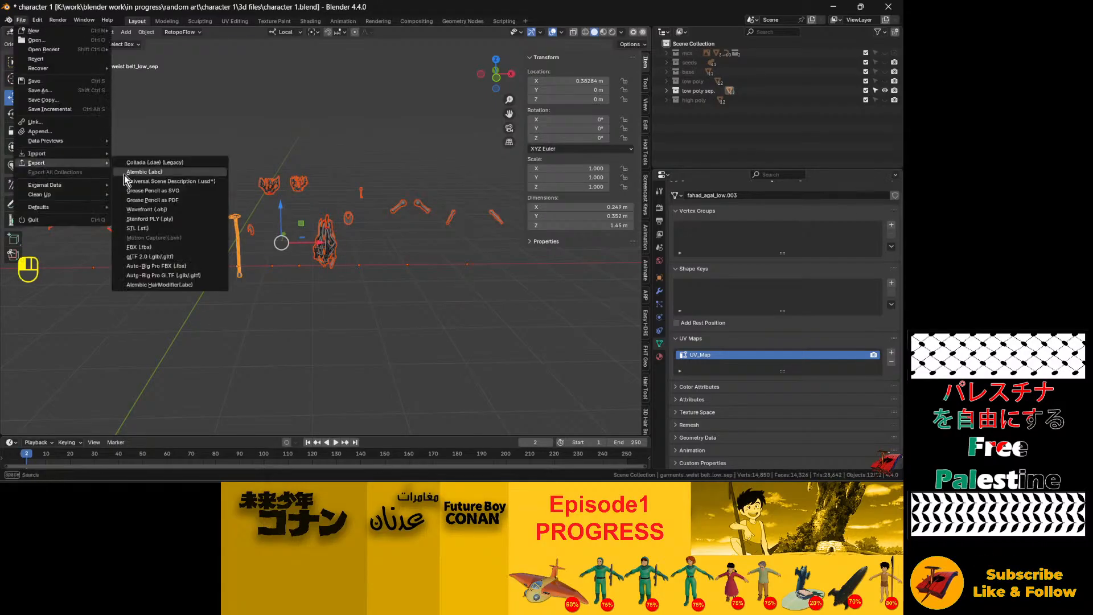
click(152, 248)
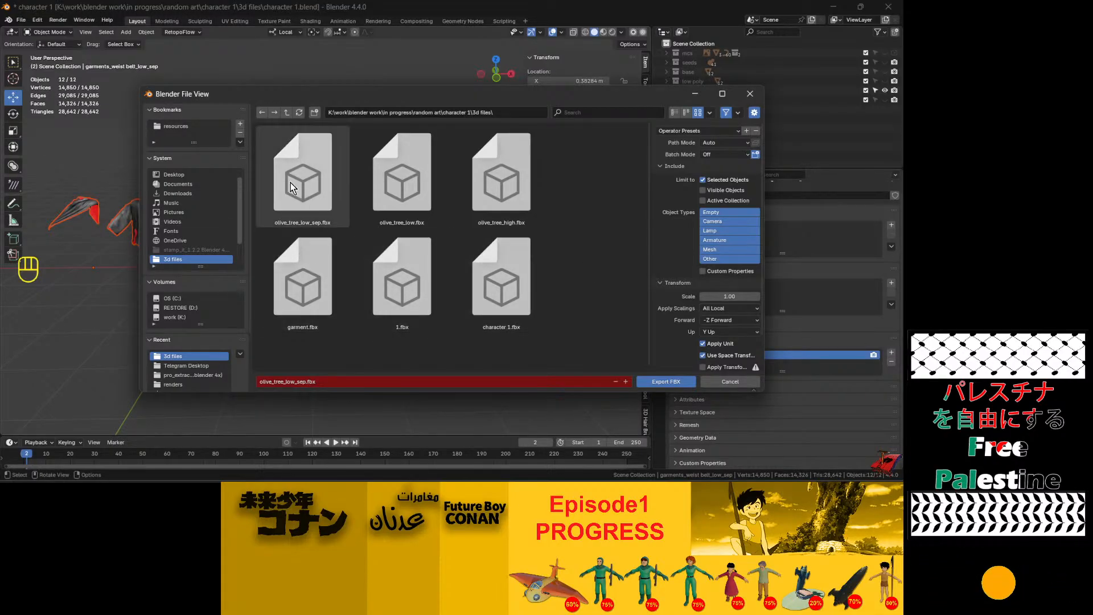
click(290, 184)
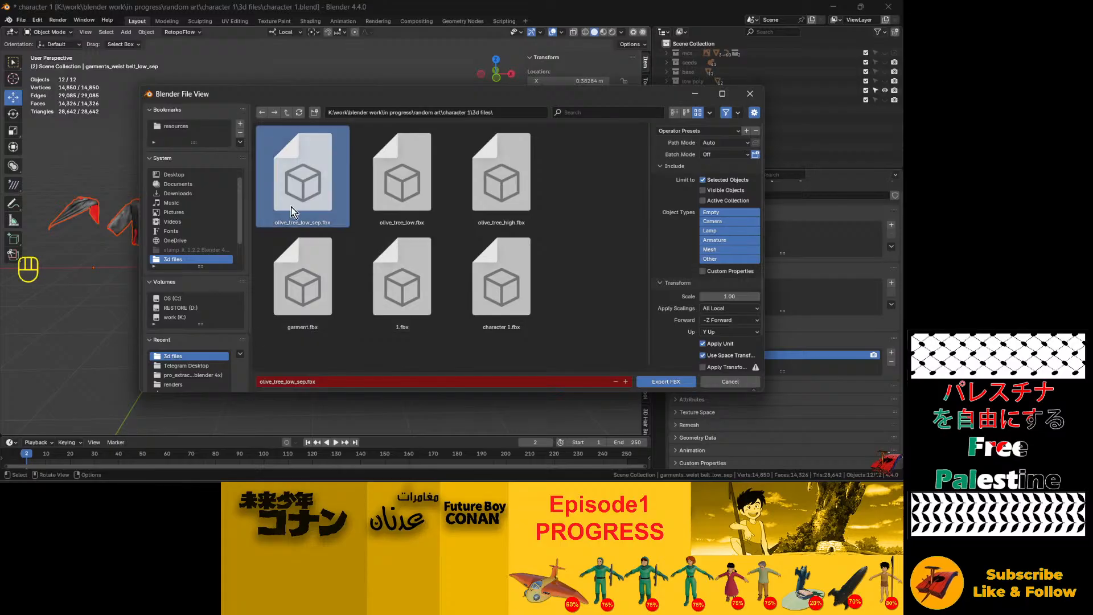
click(666, 382)
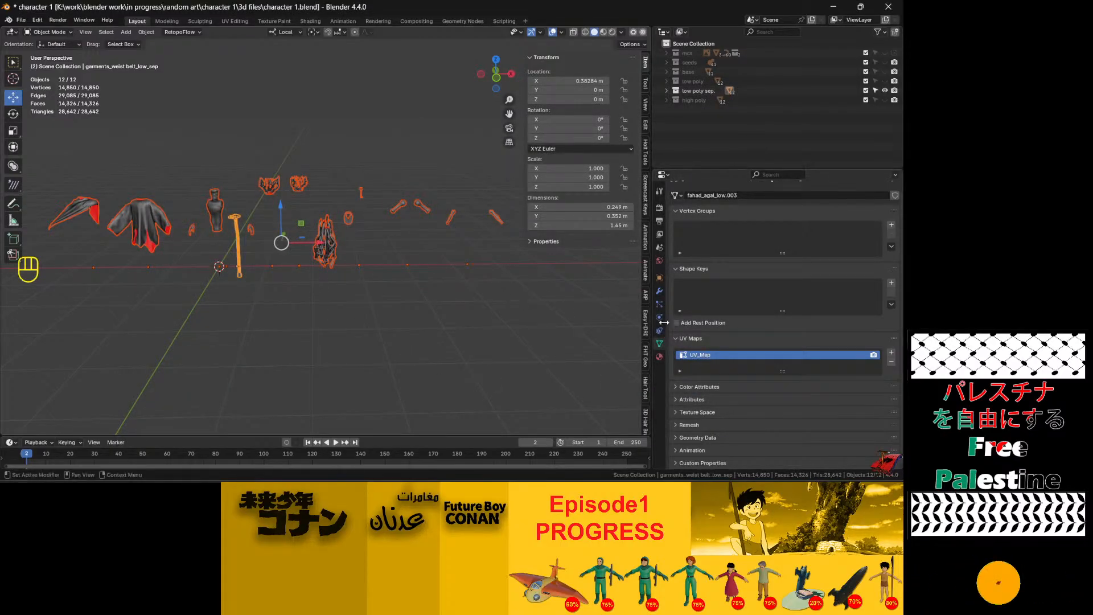
Step: Show the high poly collection instead of low poly sep and check the material assigned to the robe
scroll(245, 262, down, 4)
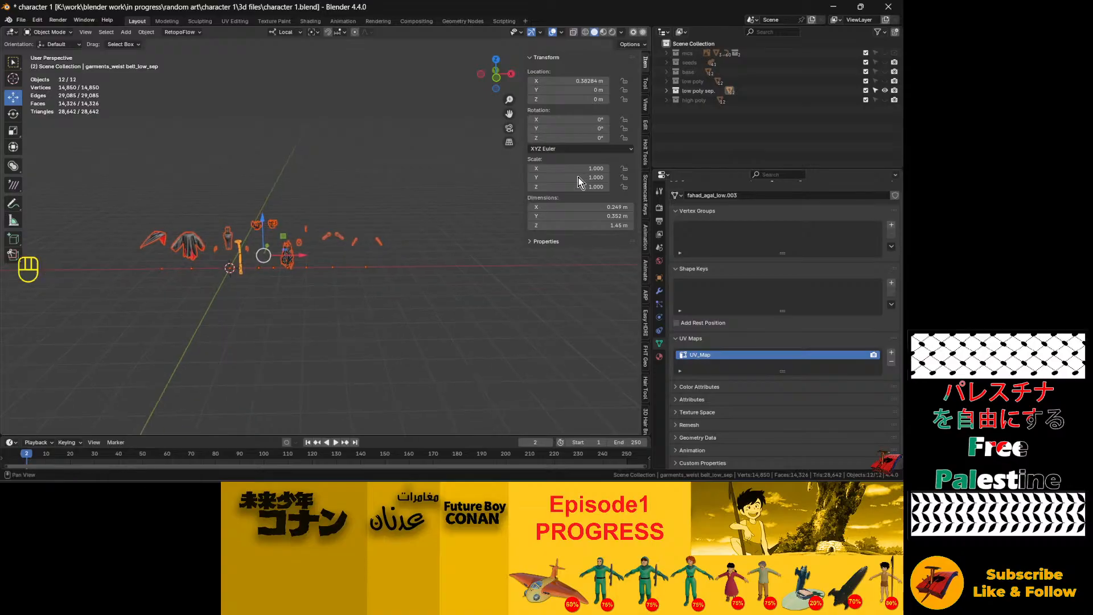
click(885, 91)
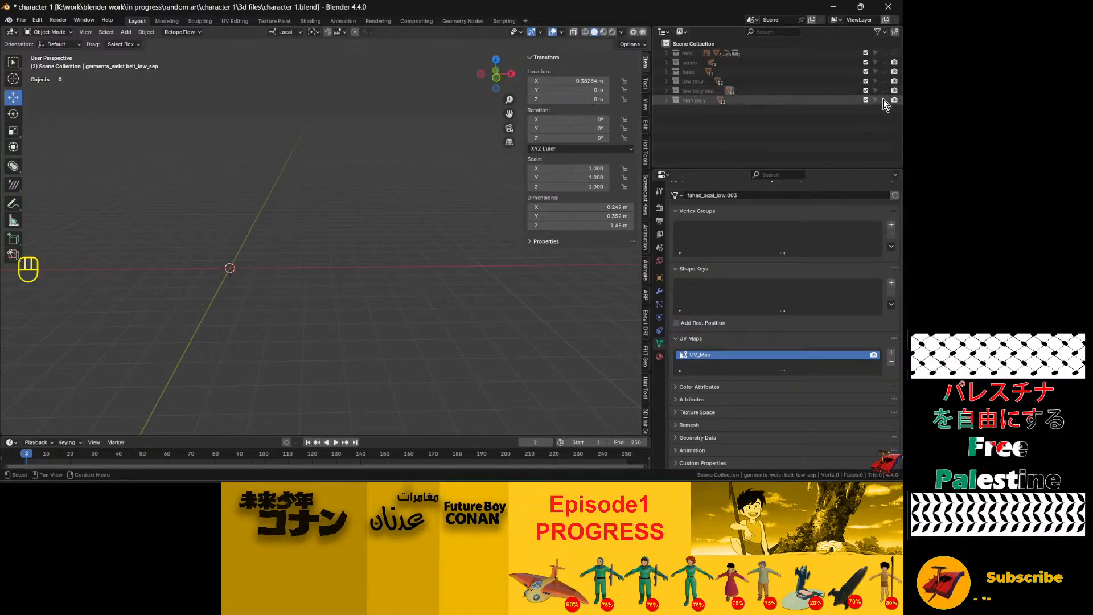
click(885, 99)
scroll(203, 239, up, 3)
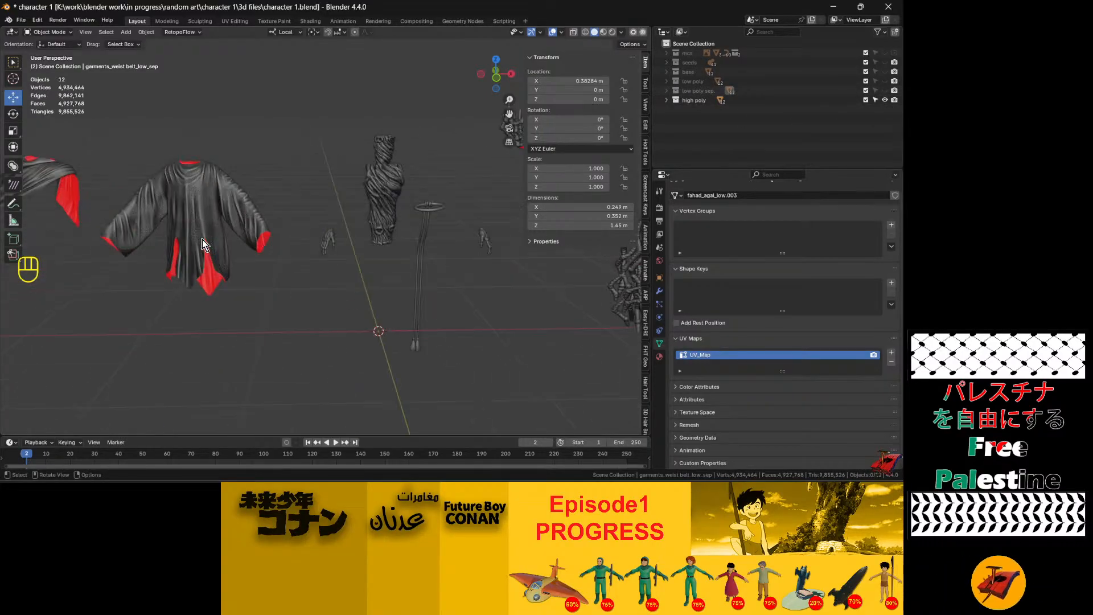
click(203, 239)
scroll(216, 228, down, 4)
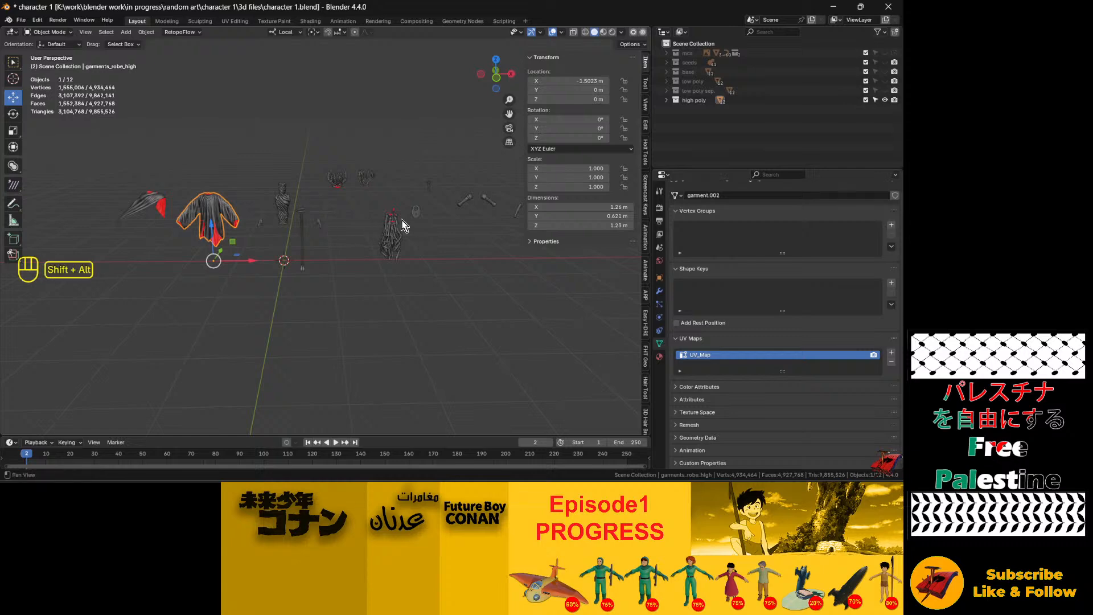
alt+shift+middle_drag(403, 224, 367, 232)
click(659, 357)
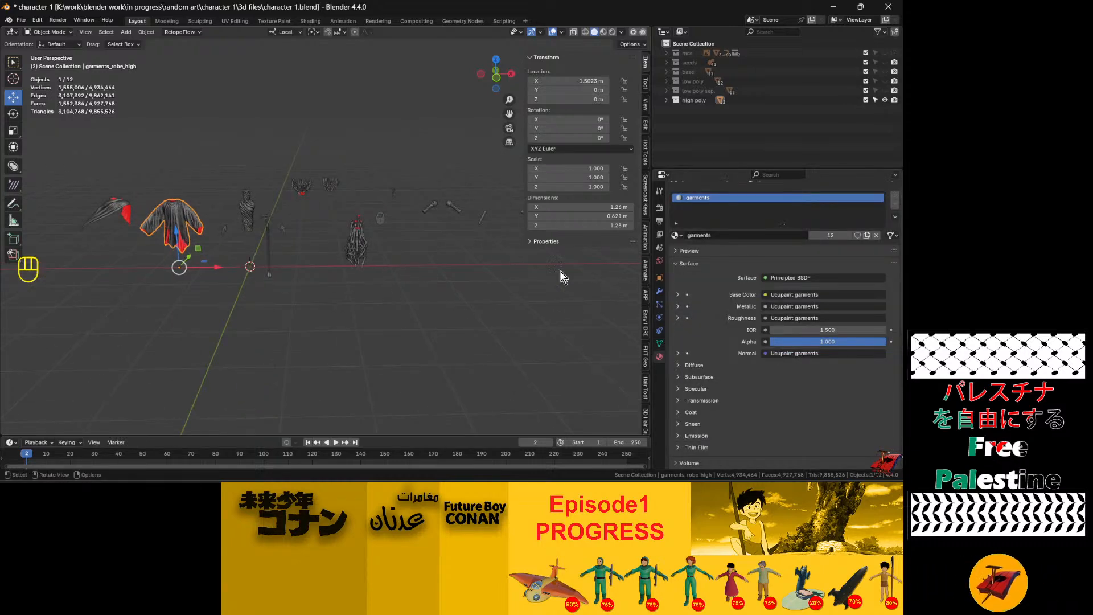
scroll(247, 258, down, 2)
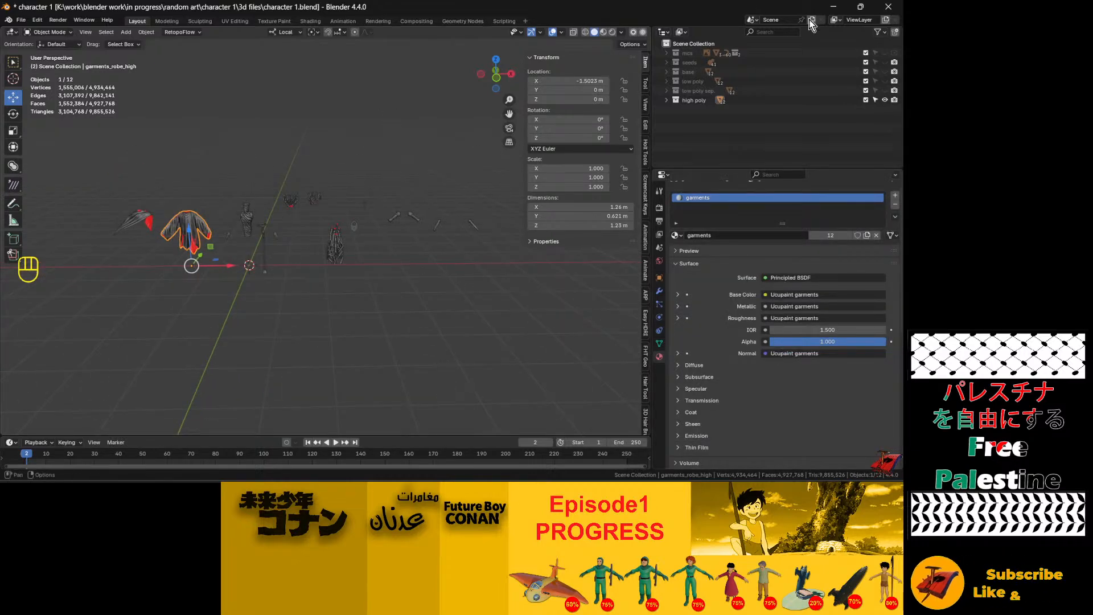
Step: Switch to Substance 3D Painter to view the imported meshes and the olive_tree texture set, and return to Blender
click(834, 7)
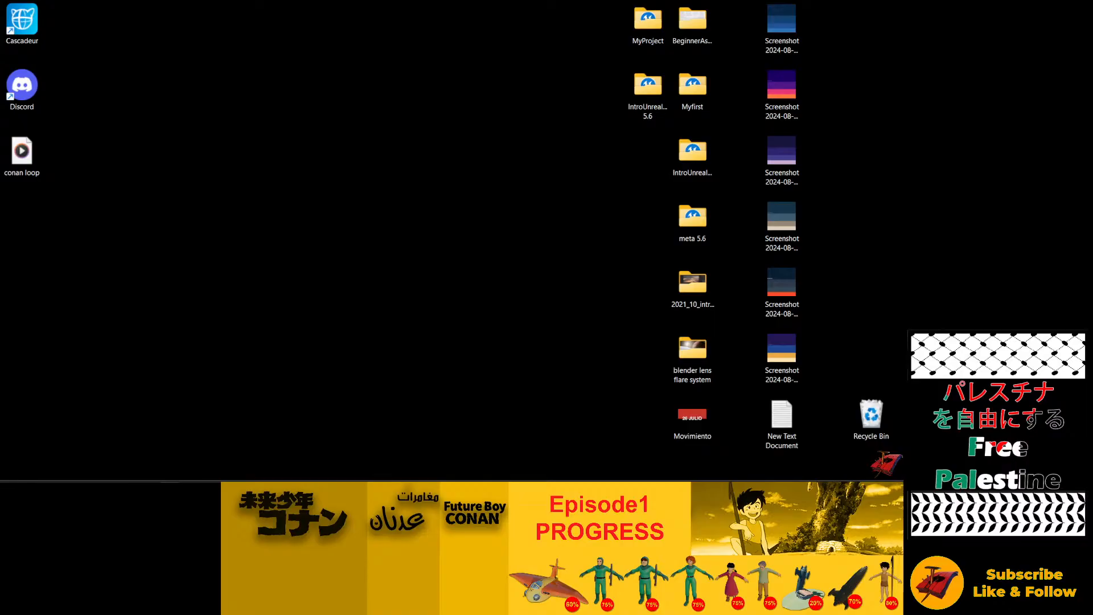
key(alt+Tab)
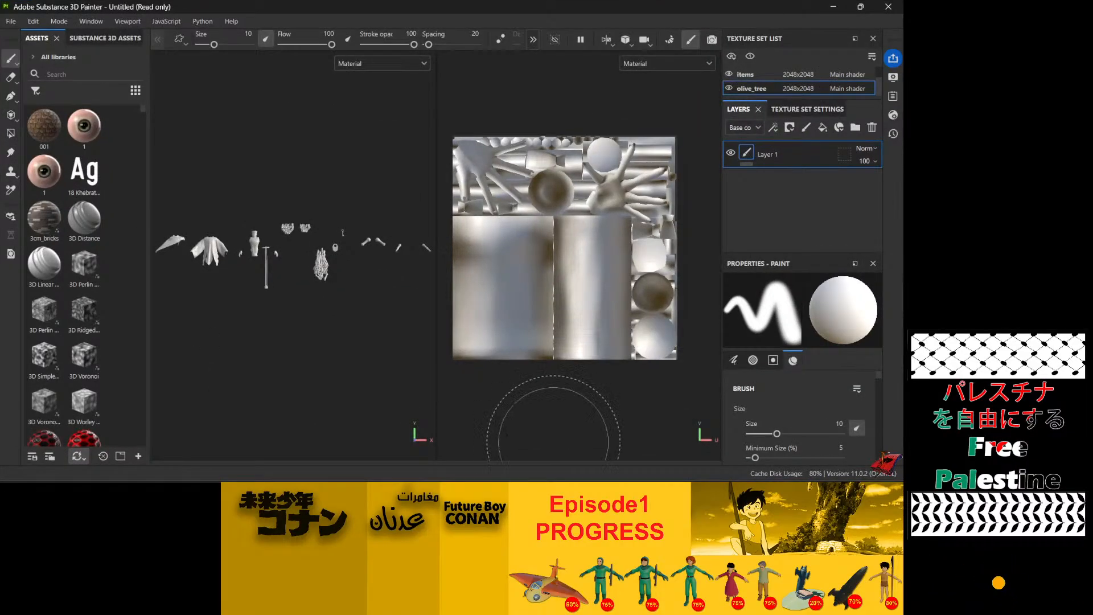
key(alt+Tab)
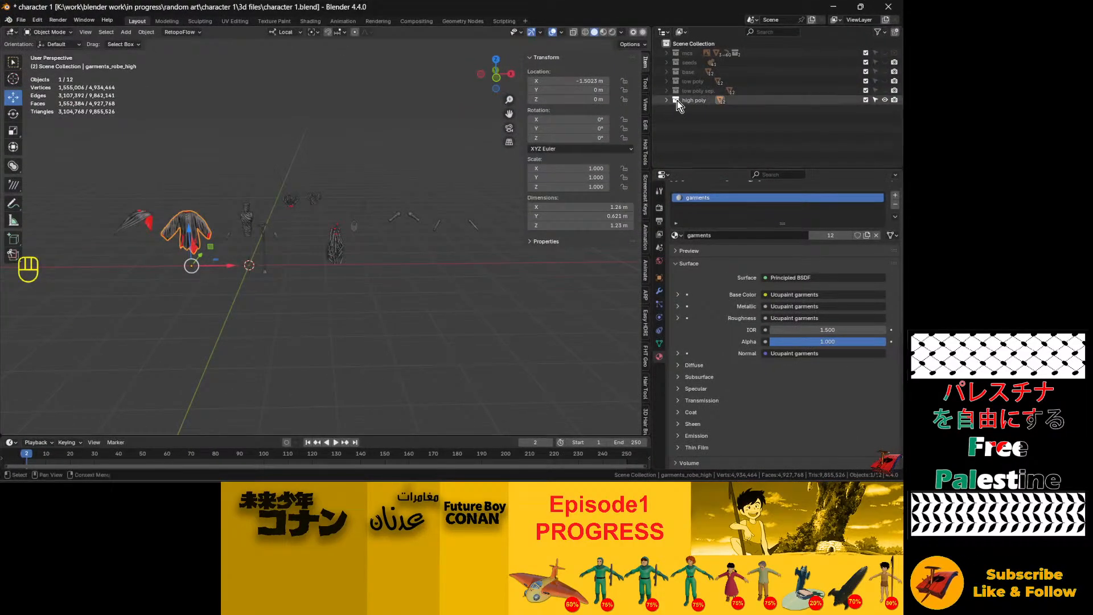
Step: Hide the high poly collection and show the base collection with the assembled character
click(885, 100)
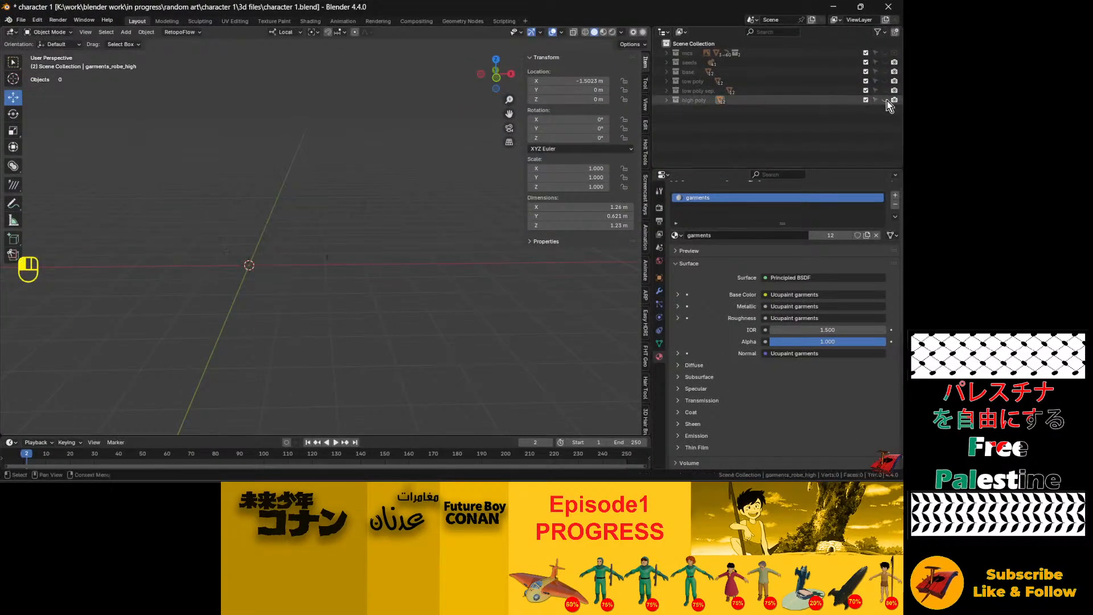
click(884, 72)
scroll(254, 259, up, 10)
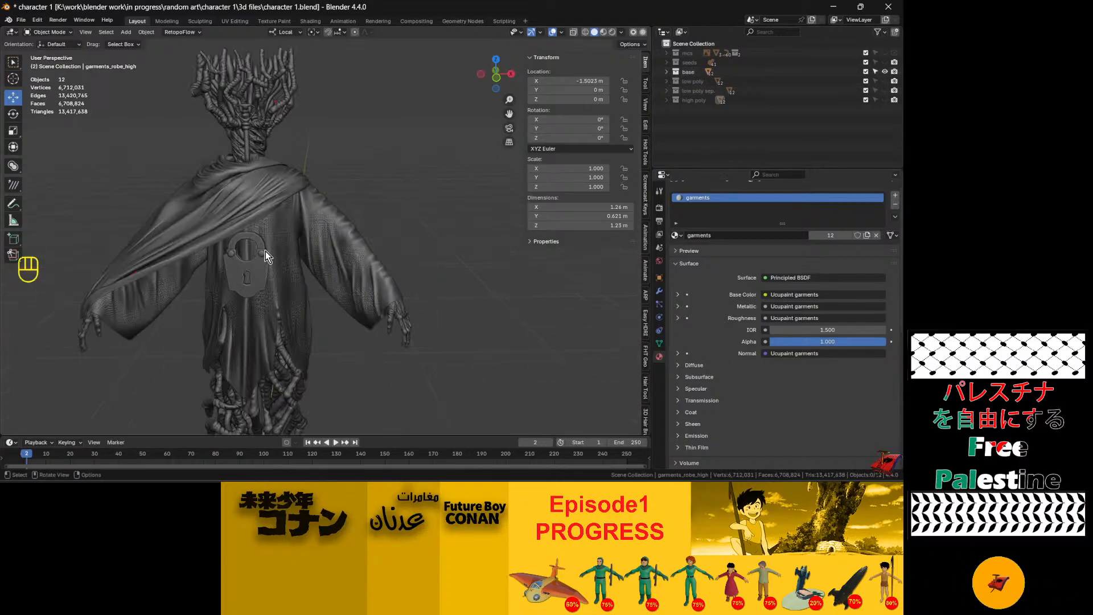
Step: Turn off the viewport overlays, view the assembled character of the base collection, and save the file
alt+middle_drag(255, 268, 272, 252)
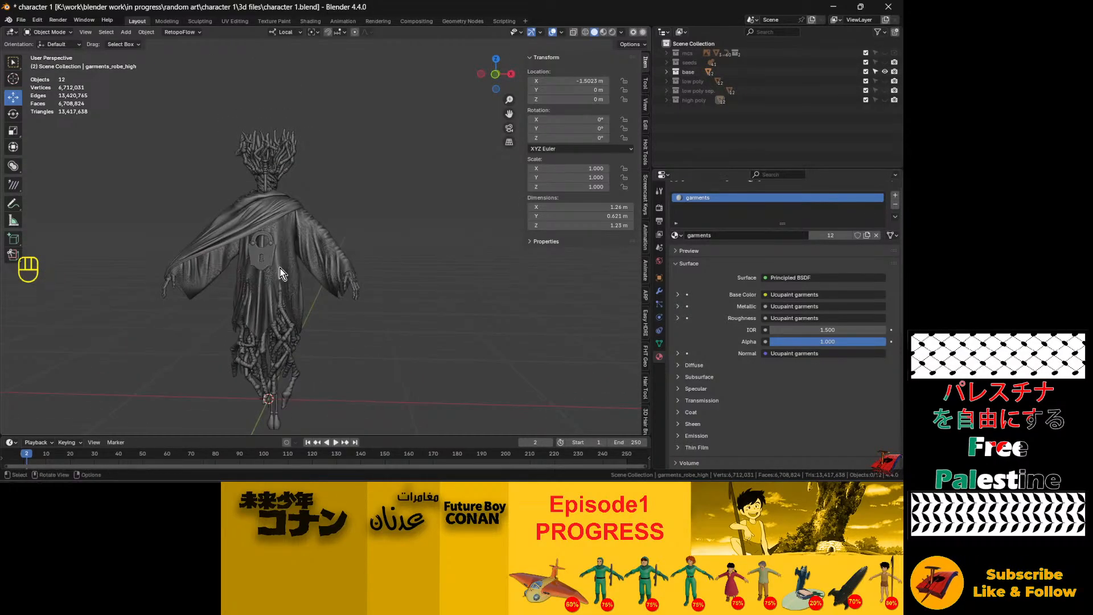
alt+shift+drag(280, 268, 293, 234)
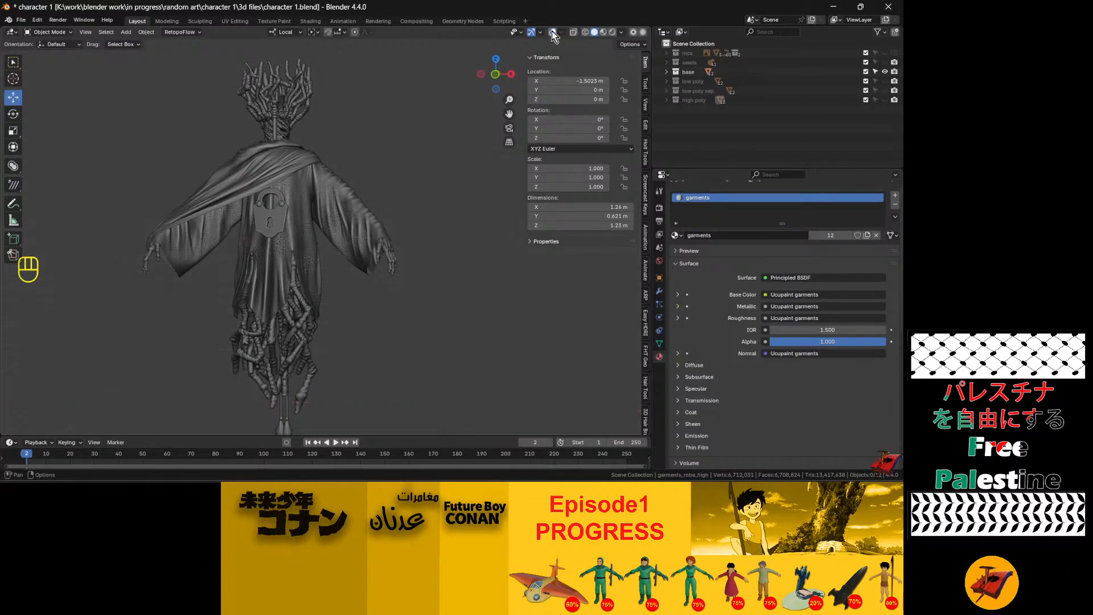
ctrl+alt+drag(344, 205, 344, 203)
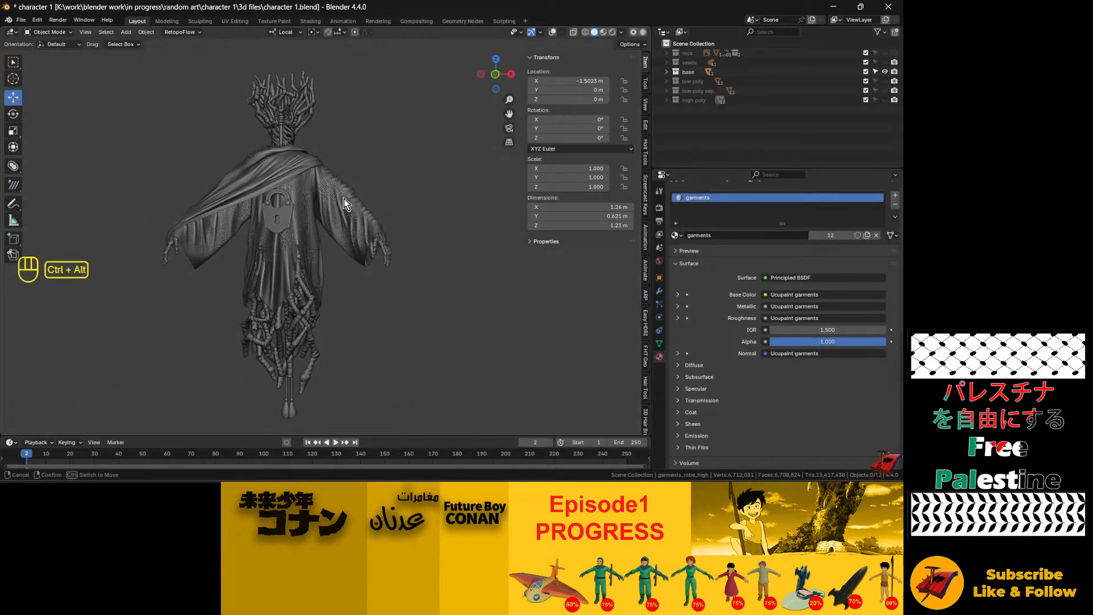
click(20, 19)
click(49, 81)
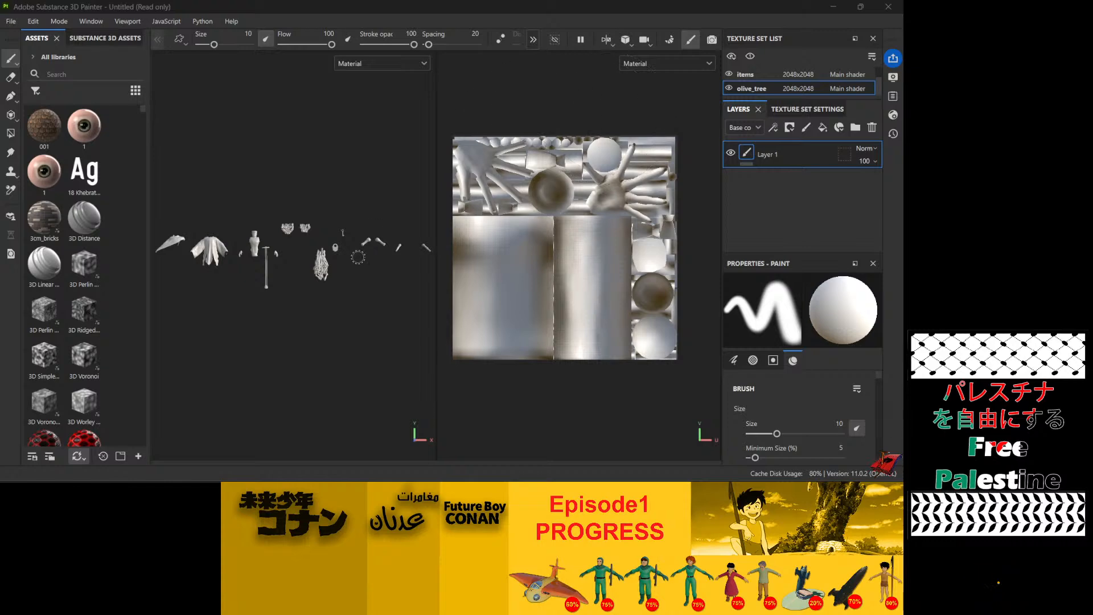
Step: Switch to Substance 3D Painter and reload olive_tree_low_sep as the project mesh through the project configuration
click(11, 22)
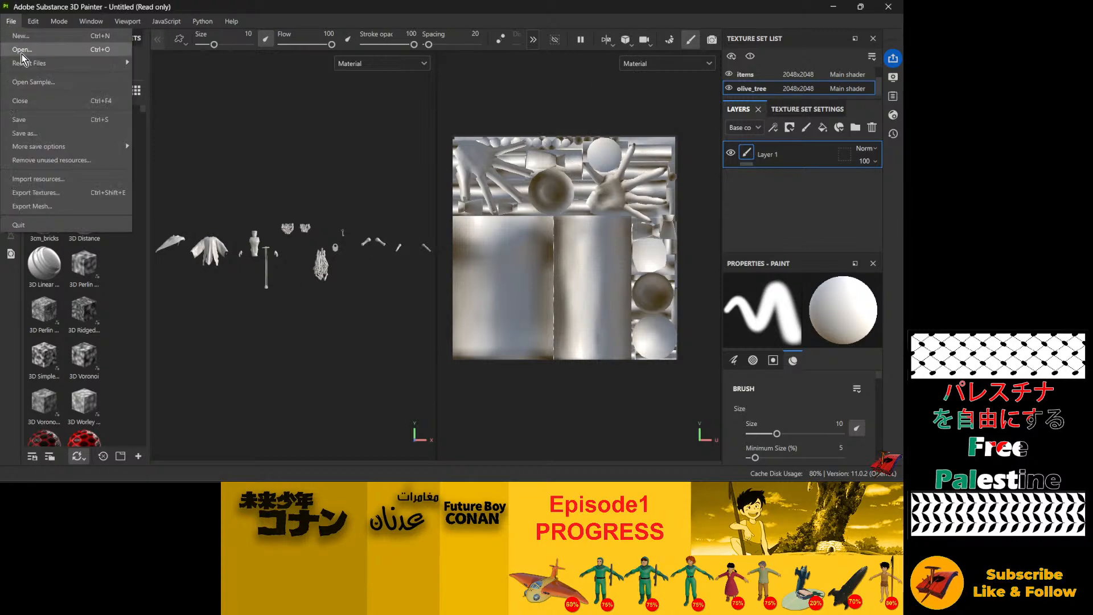
click(33, 21)
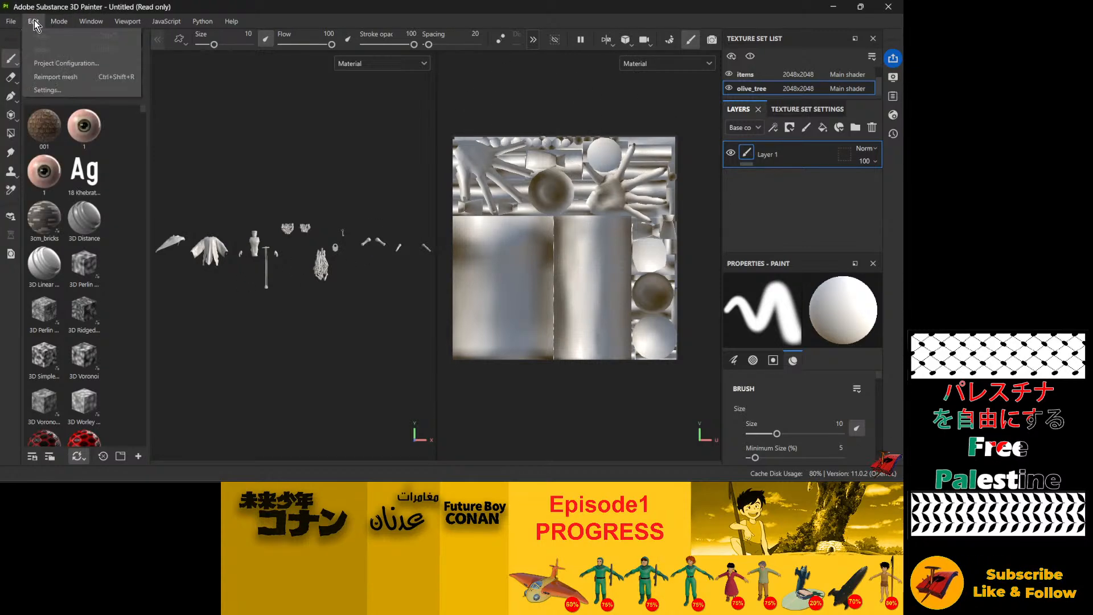
click(60, 64)
click(545, 140)
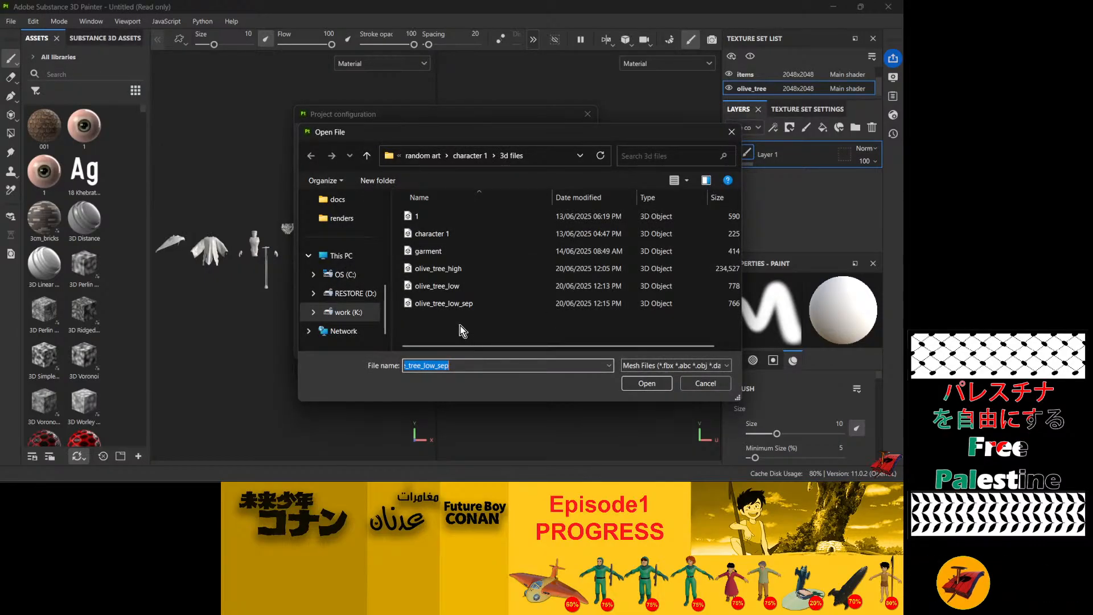
click(461, 304)
click(643, 383)
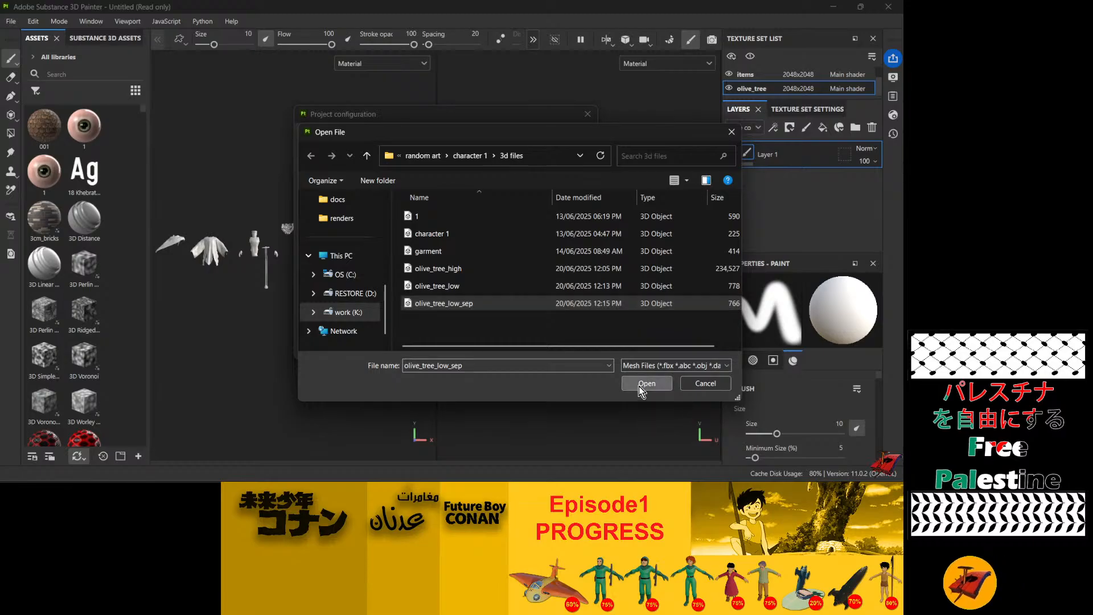
click(478, 345)
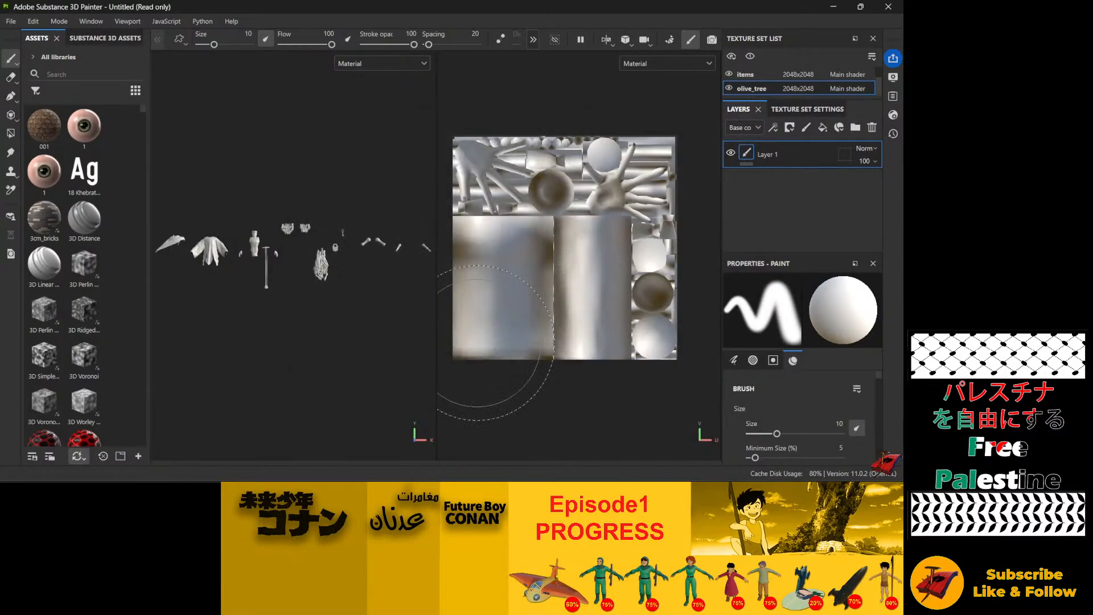
Step: Enlarge the texture set list and examine the UV layouts of the split olive_tree, items and garments texture sets
scroll(837, 82, down, 2)
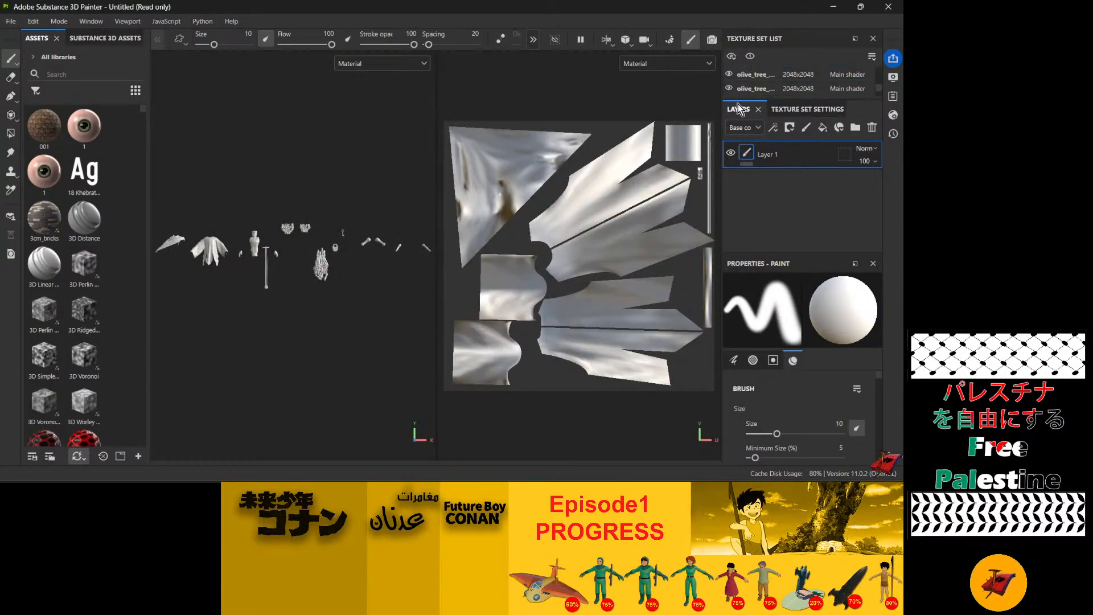
drag(805, 100, 805, 116)
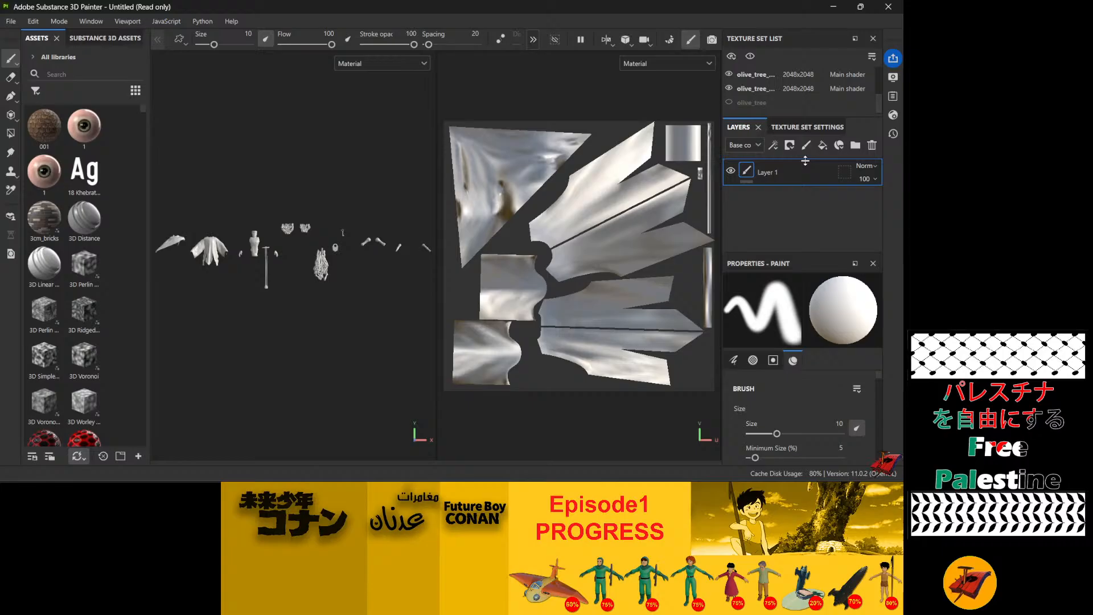
click(762, 104)
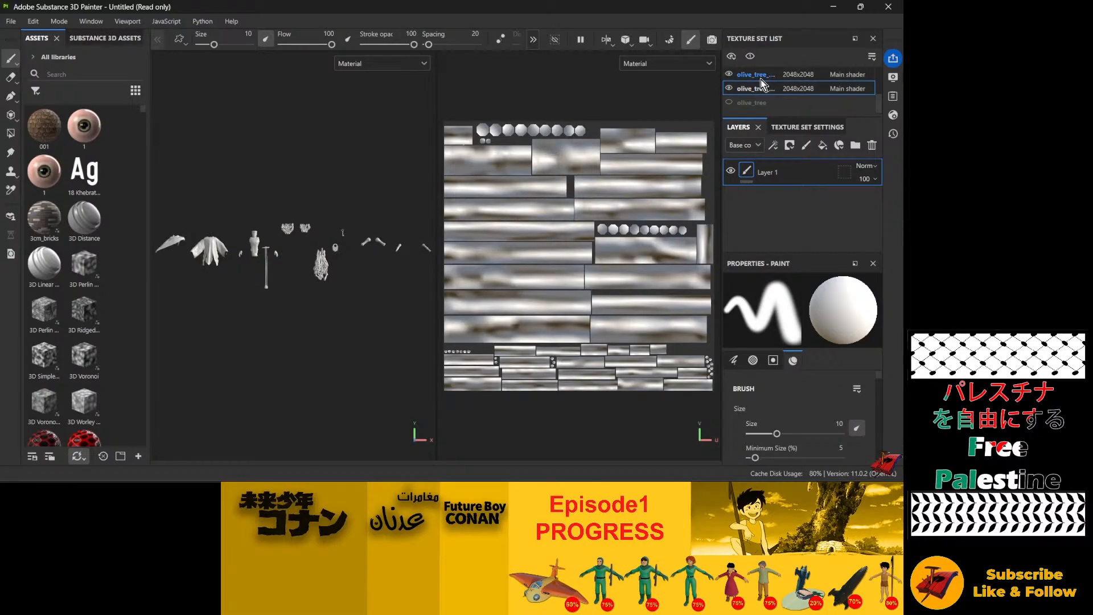
scroll(775, 101, up, 1)
click(766, 103)
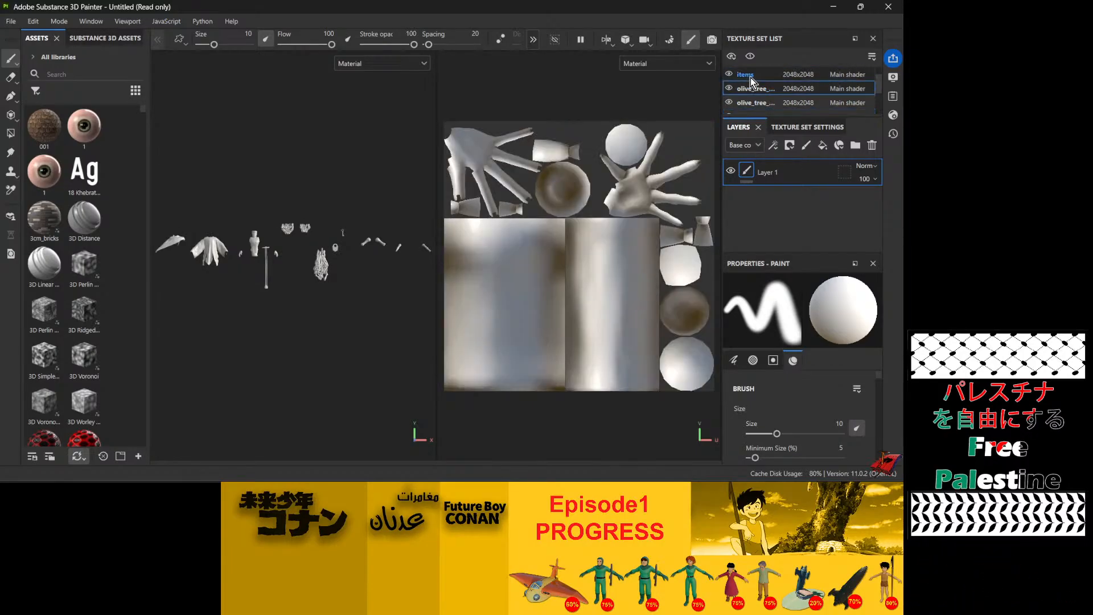
click(749, 76)
scroll(749, 75, up, 1)
click(749, 74)
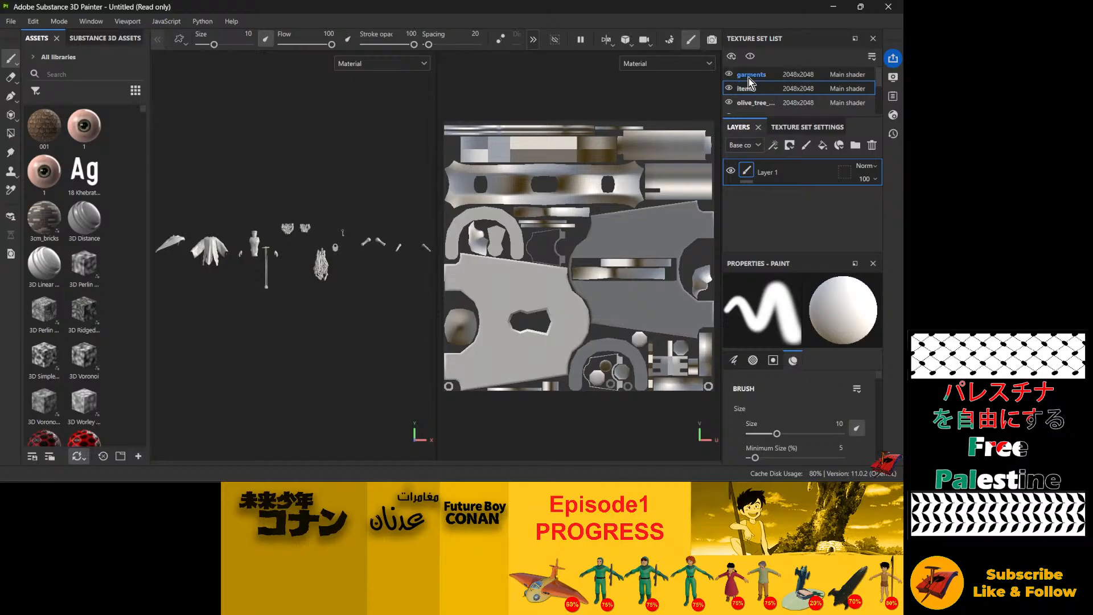
scroll(734, 100, down, 4)
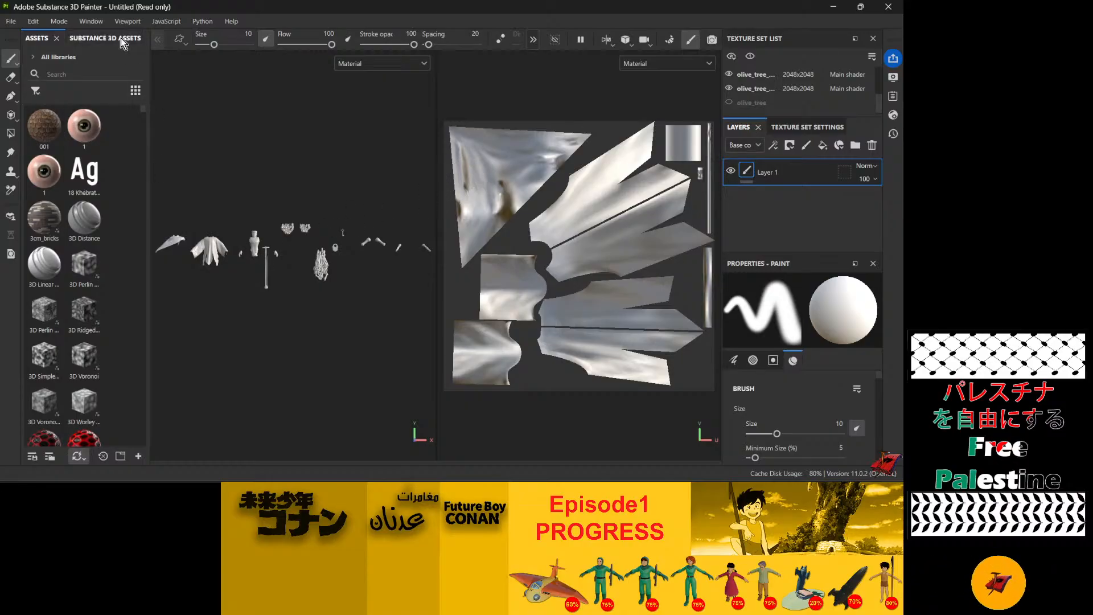
Step: Enter mesh map baking mode and load olive_tree_high as the high definition mesh
click(36, 23)
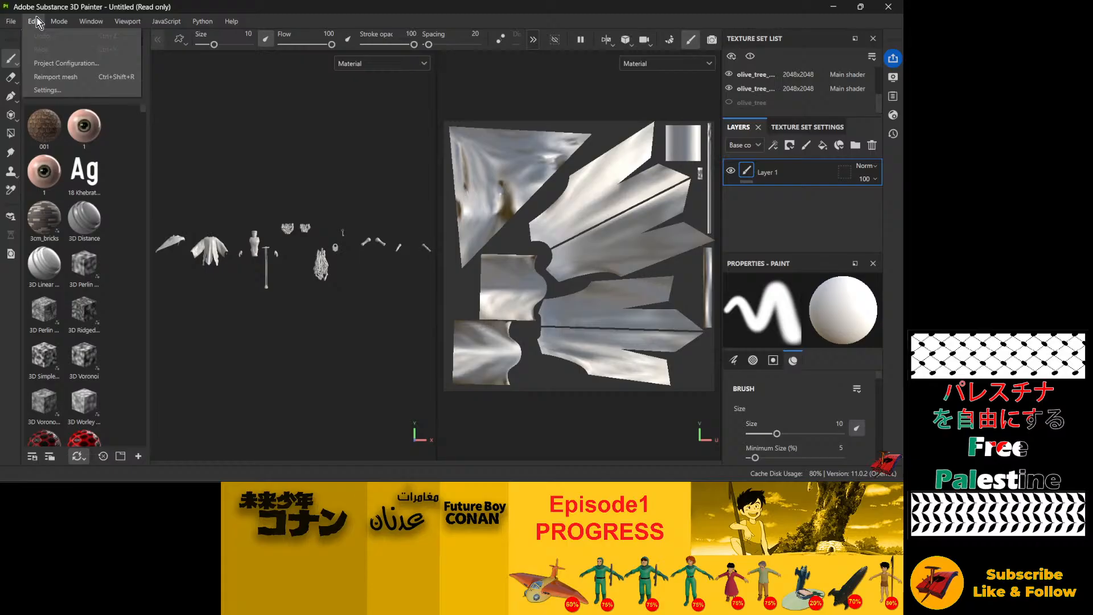
mouse_move(67, 18)
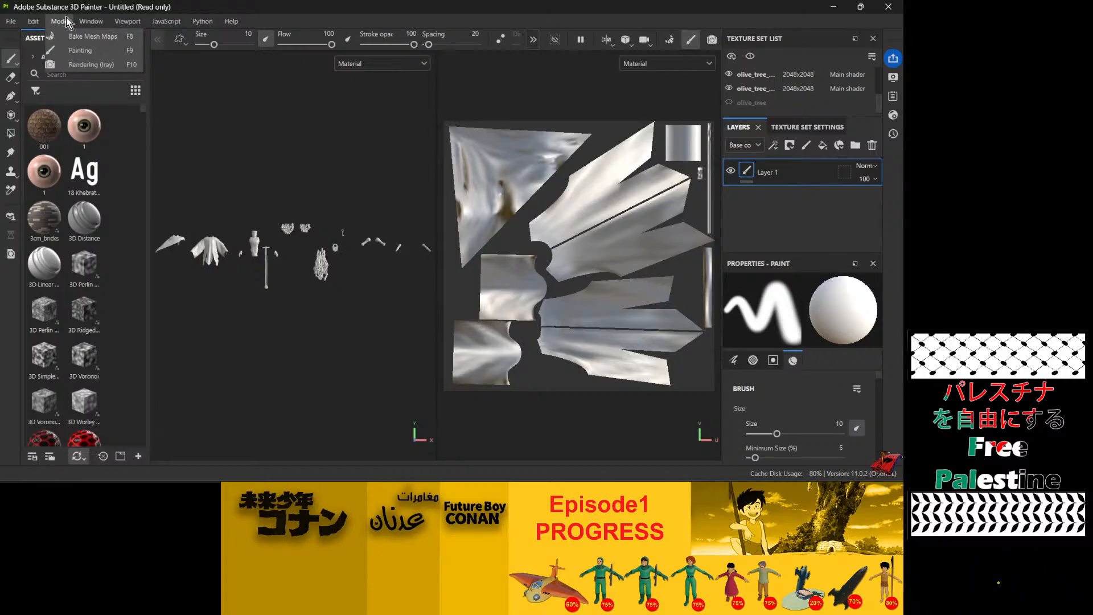
key(Escape)
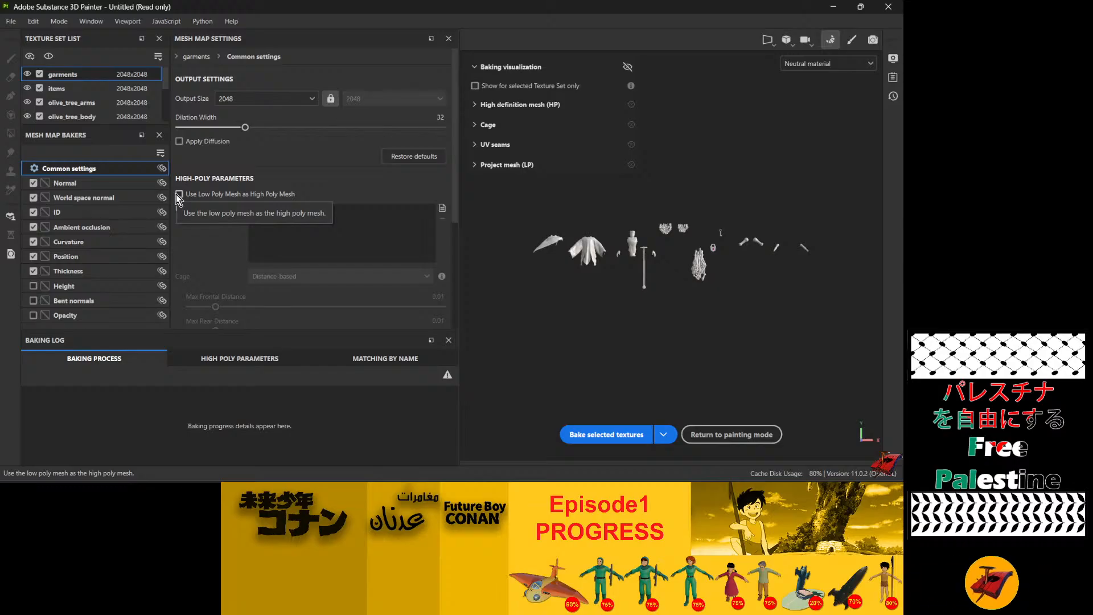
click(443, 208)
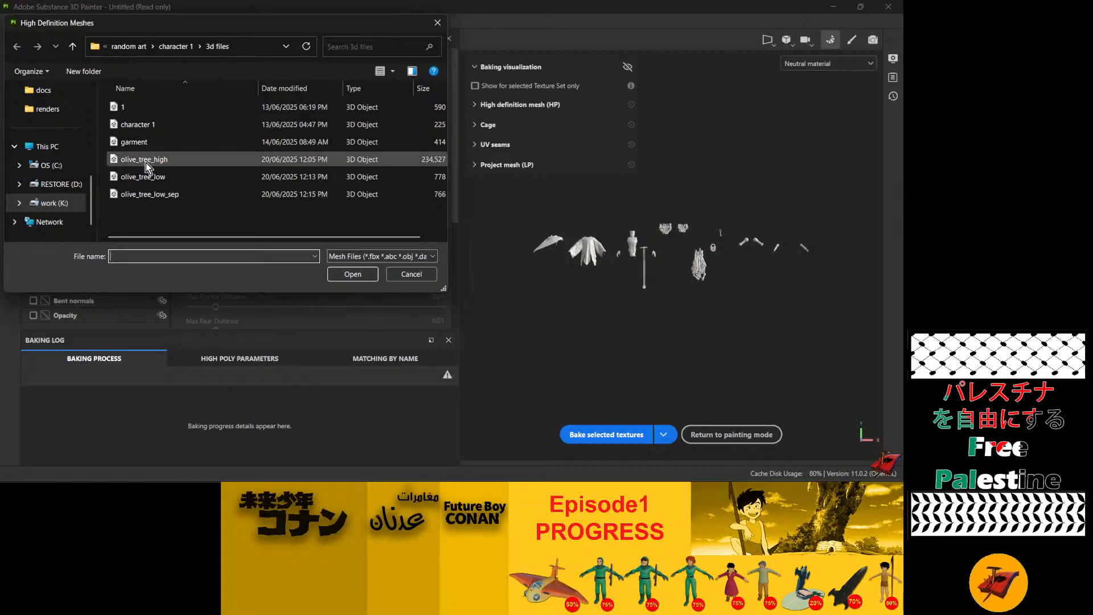
click(146, 162)
click(353, 274)
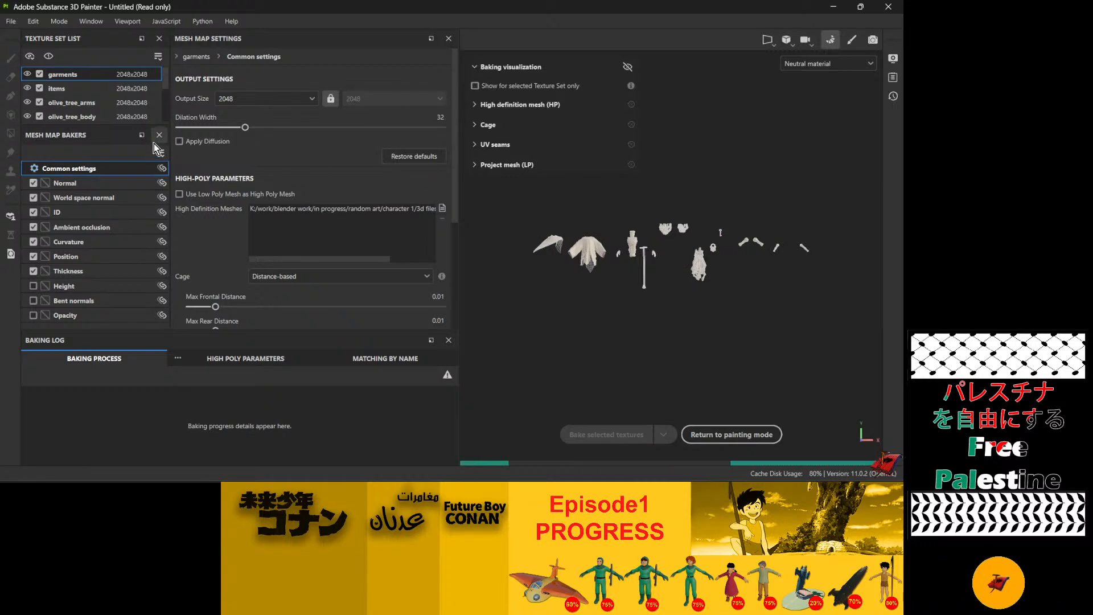
Step: Inspect how the cage and high poly mesh overlap the low poly parts, especially the body and robe
click(310, 100)
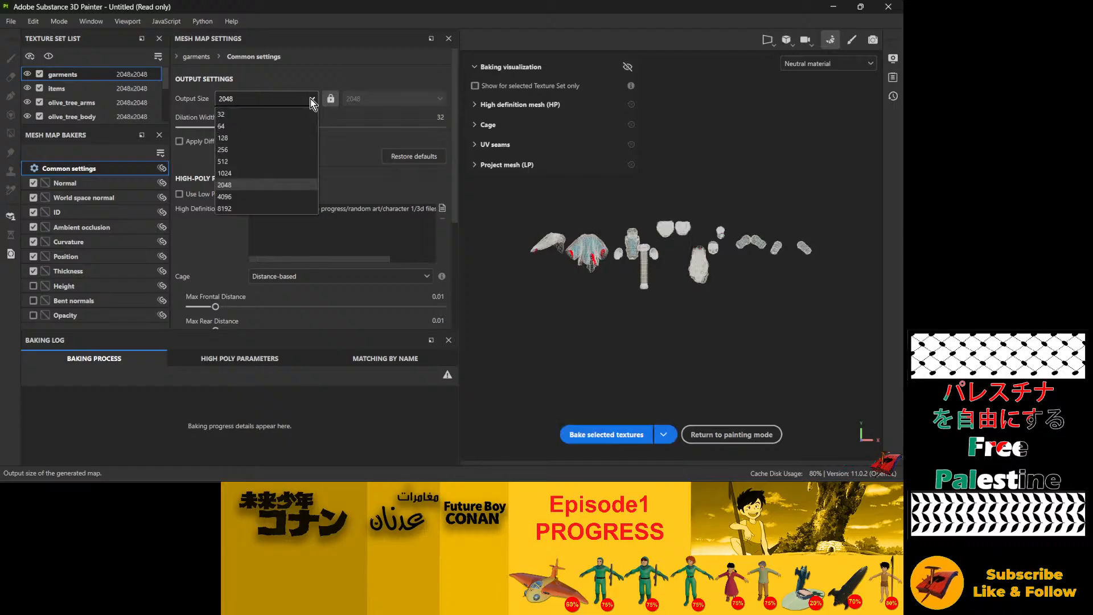
click(311, 101)
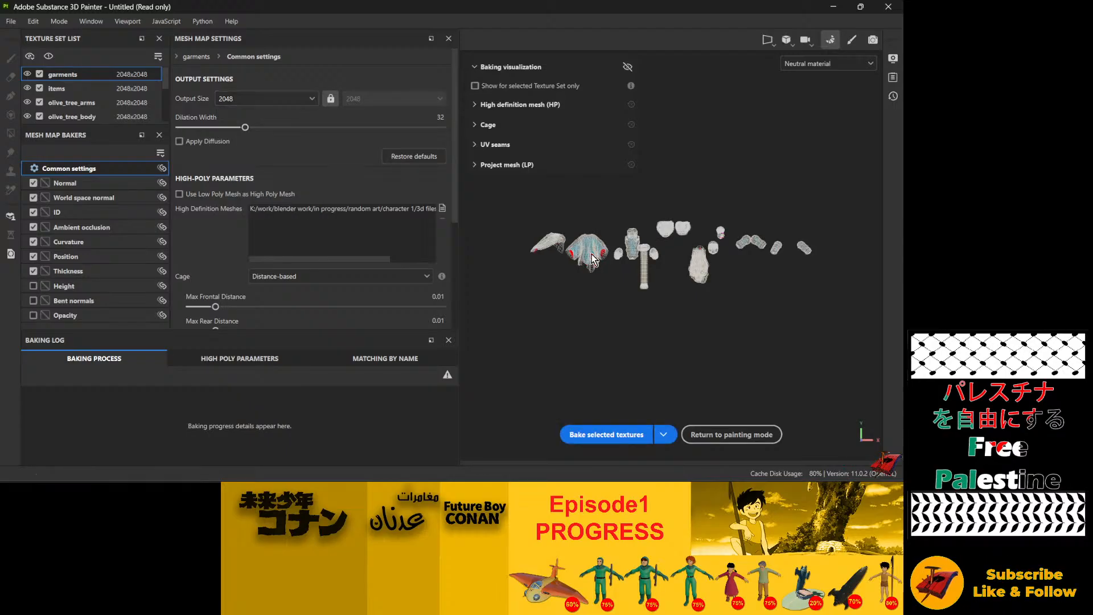
scroll(595, 248, up, 10)
scroll(582, 235, down, 3)
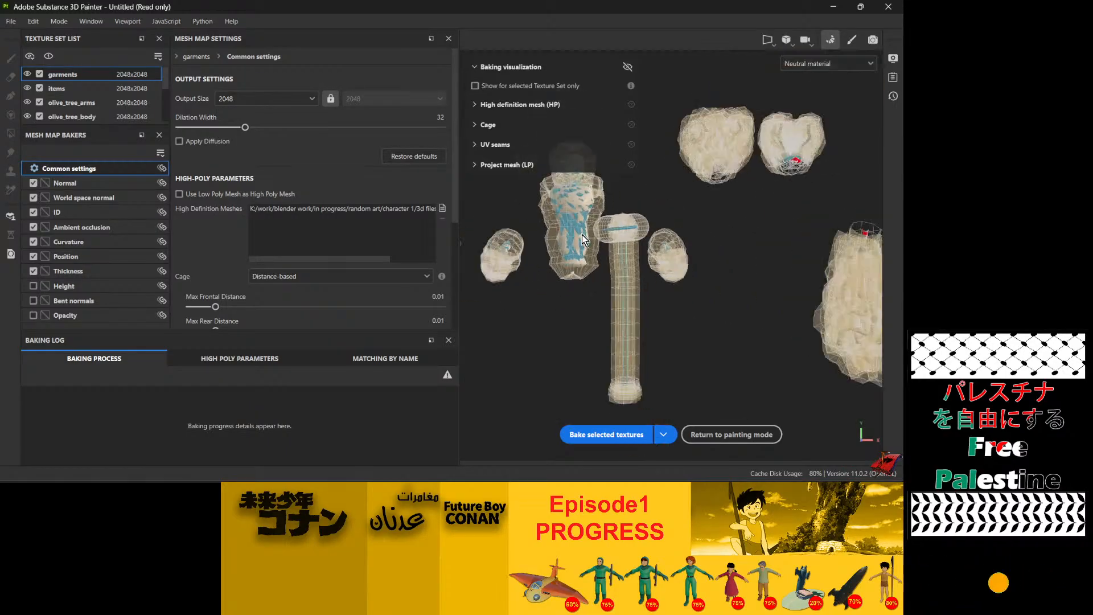
alt+drag(581, 235, 570, 214)
alt+drag(737, 218, 819, 248)
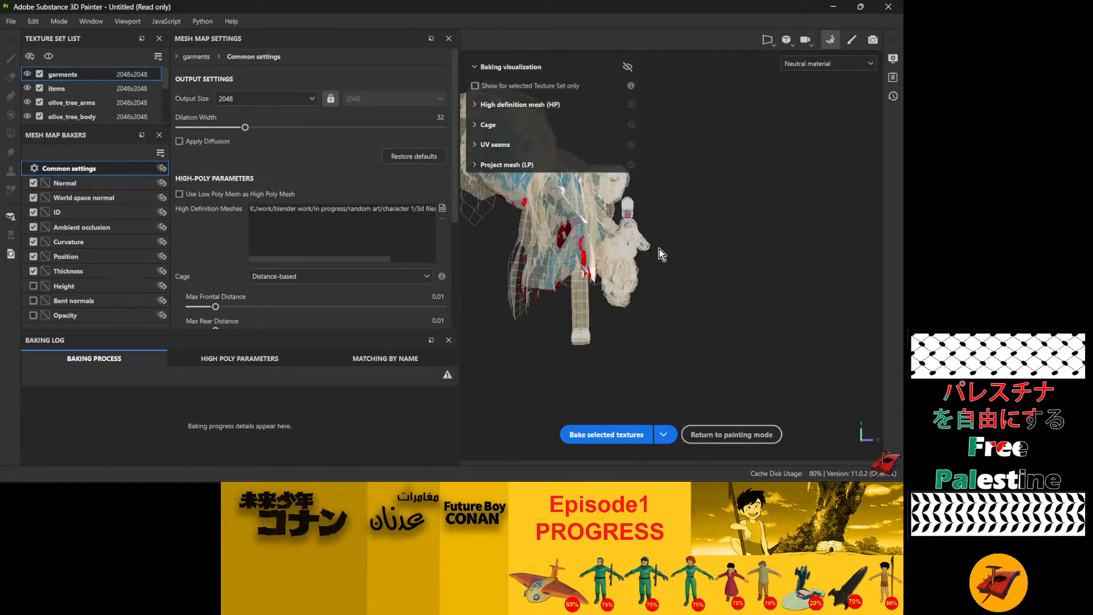
alt+drag(659, 248, 598, 230)
scroll(609, 279, up, 5)
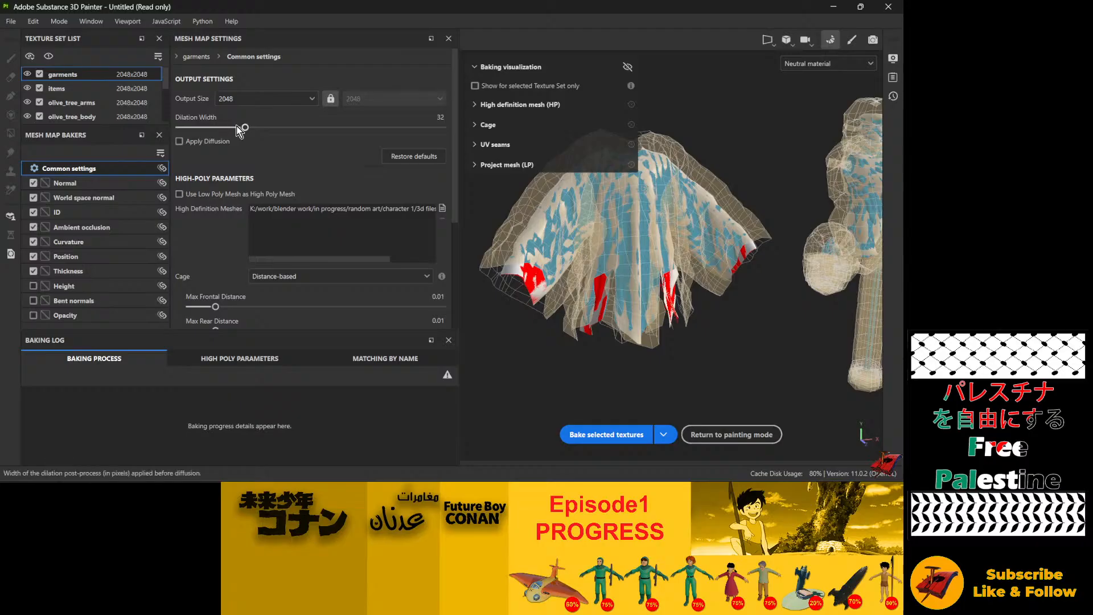
Step: Set the common bake settings to dilation width 3, output size 4096 and max frontal distance 0.0016
drag(249, 129, 218, 130)
click(285, 98)
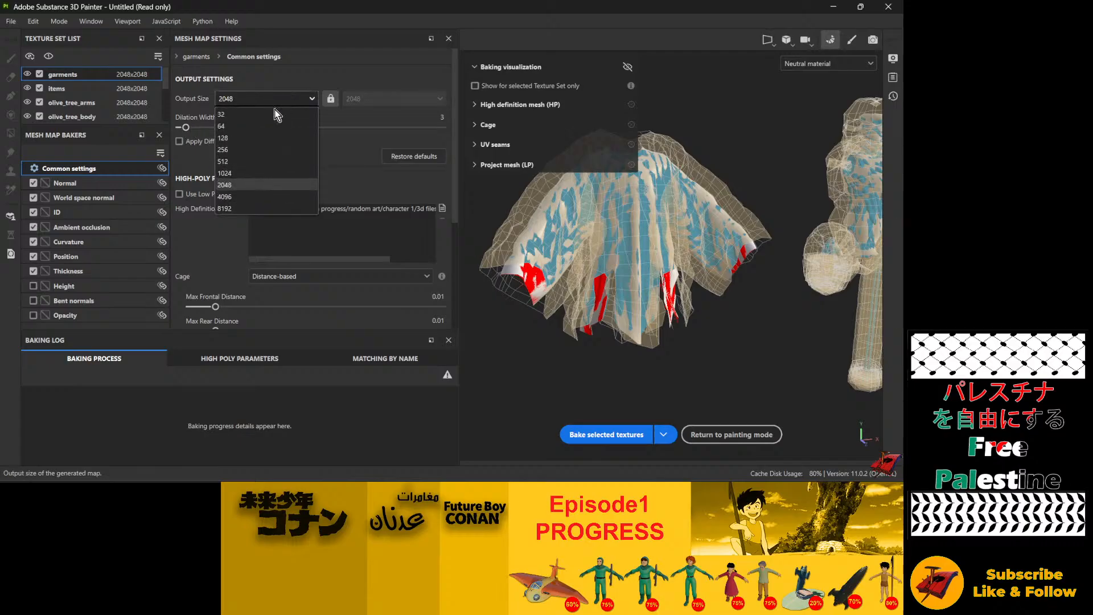
click(225, 196)
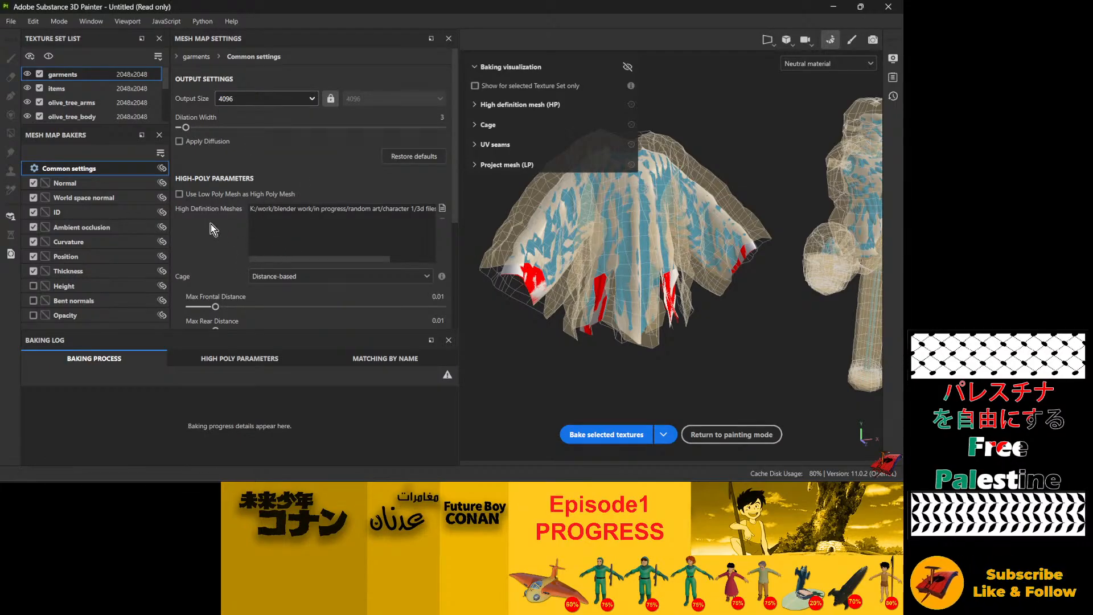
scroll(212, 229, down, 3)
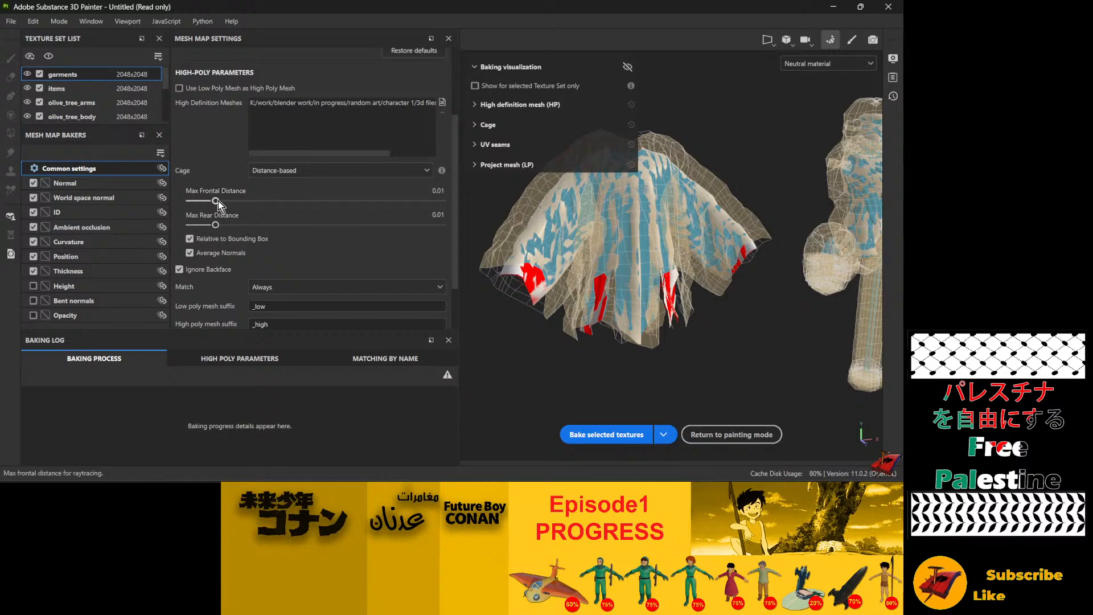
drag(217, 201, 201, 198)
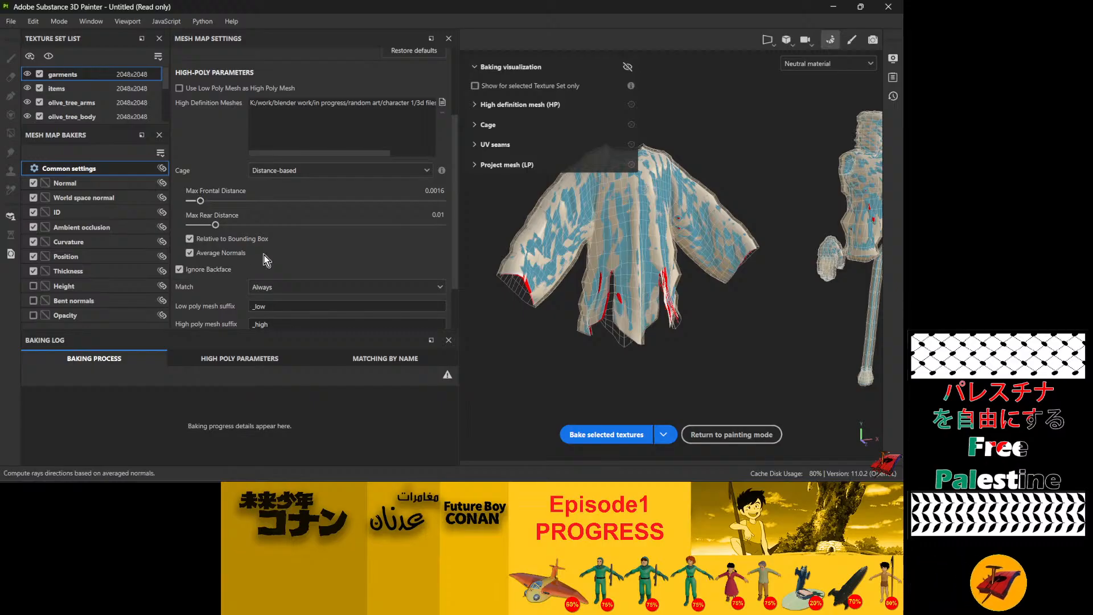
Step: Examine the cage coverage at the robe's lower edge and review the remaining high-poly bake parameters
scroll(285, 256, down, 2)
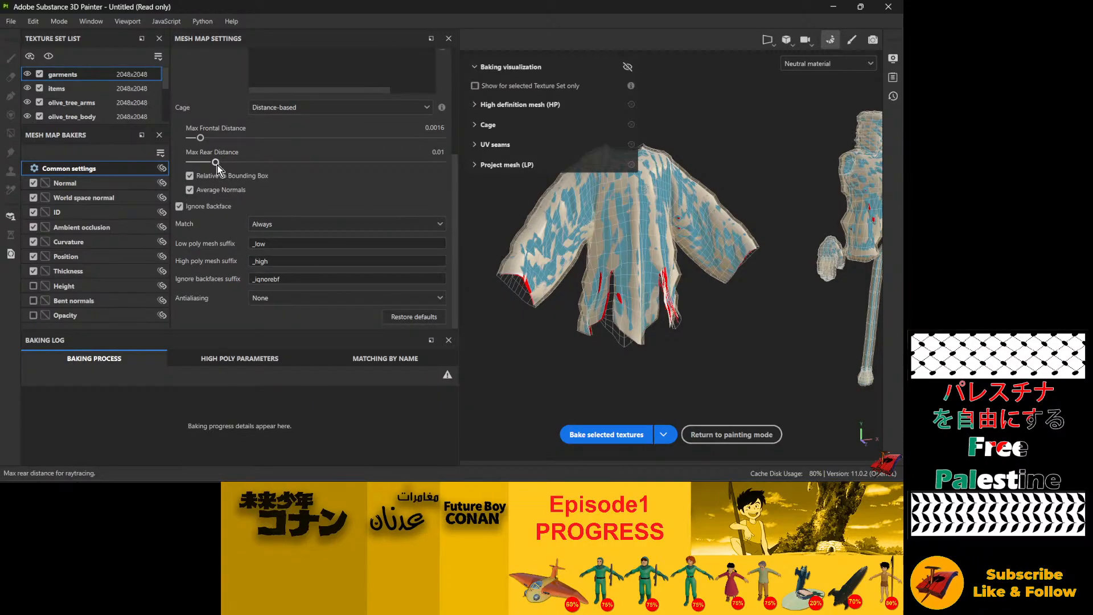
mouse_move(683, 250)
alt+mouse_down()
mouse_move(703, 258)
mouse_move(671, 245)
alt+mouse_up()
scroll(636, 300, up, 4)
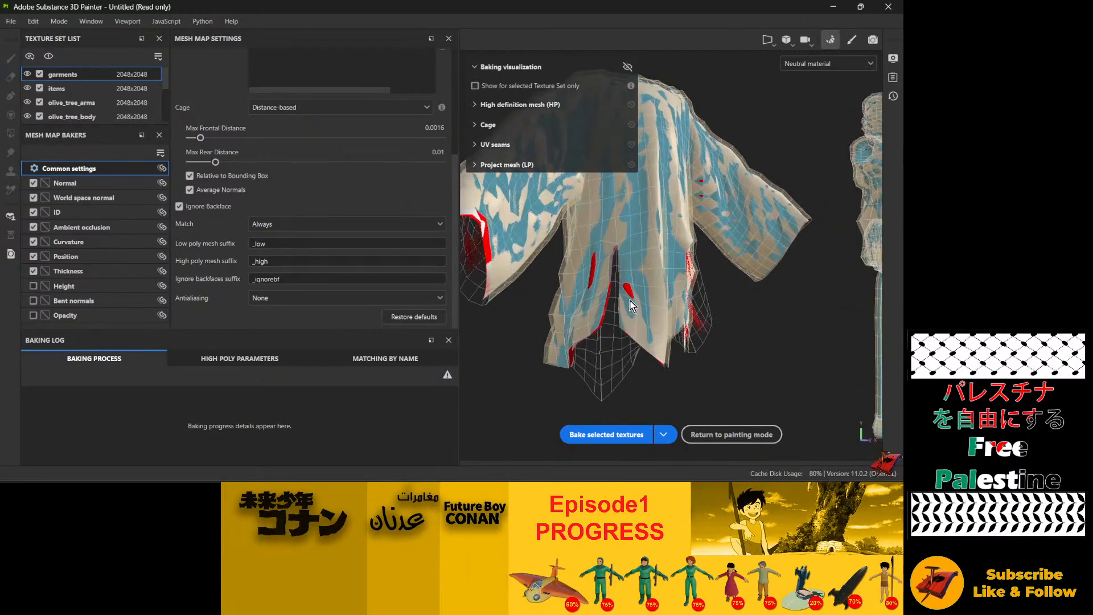
alt+drag(635, 301, 609, 287)
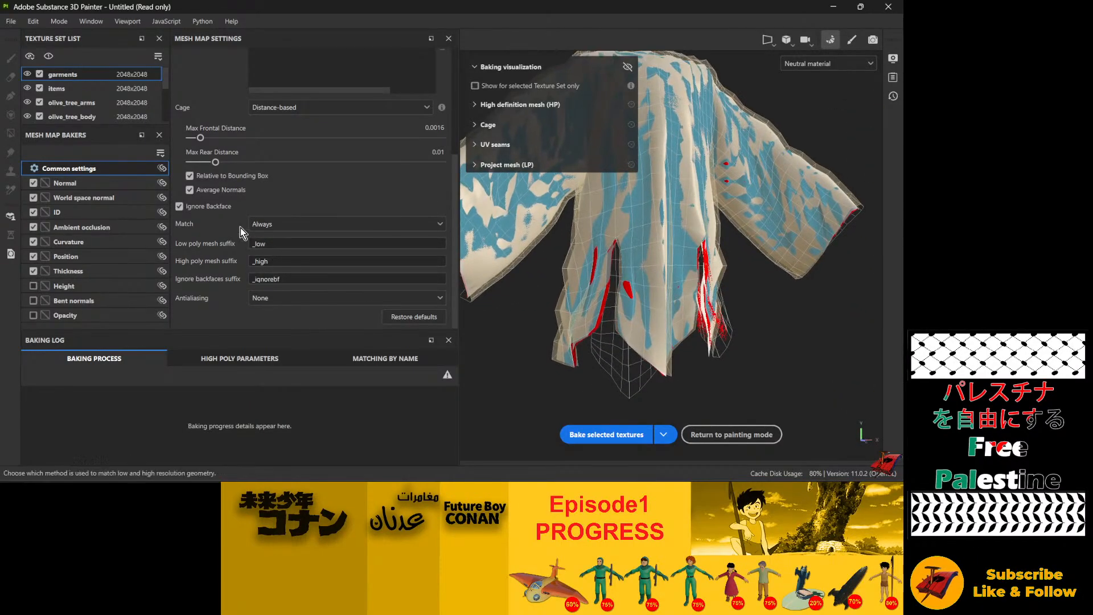
scroll(228, 222, up, 4)
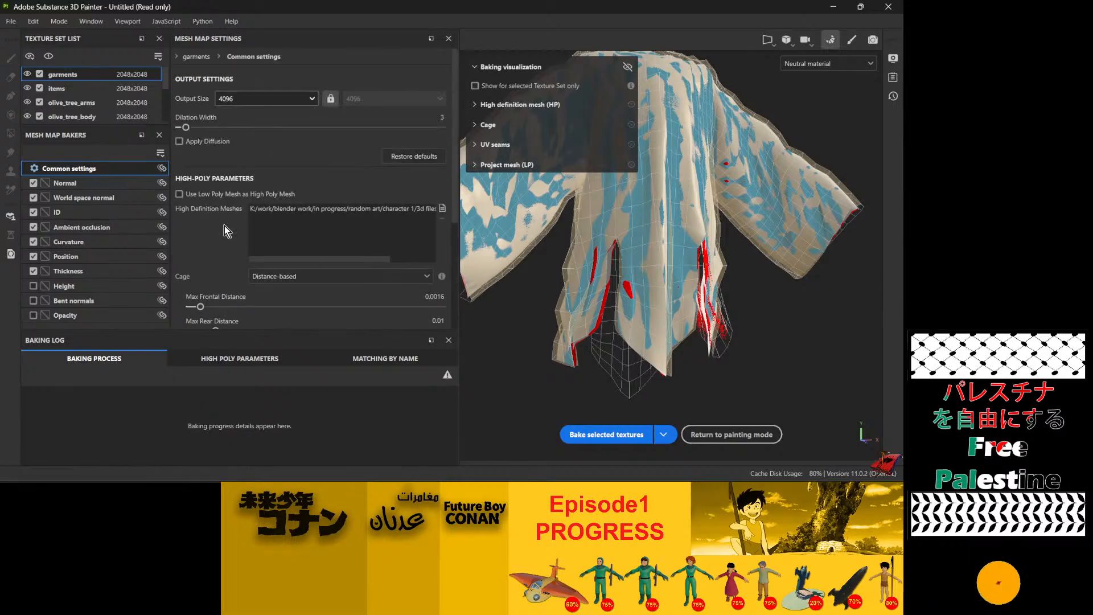
scroll(224, 225, down, 4)
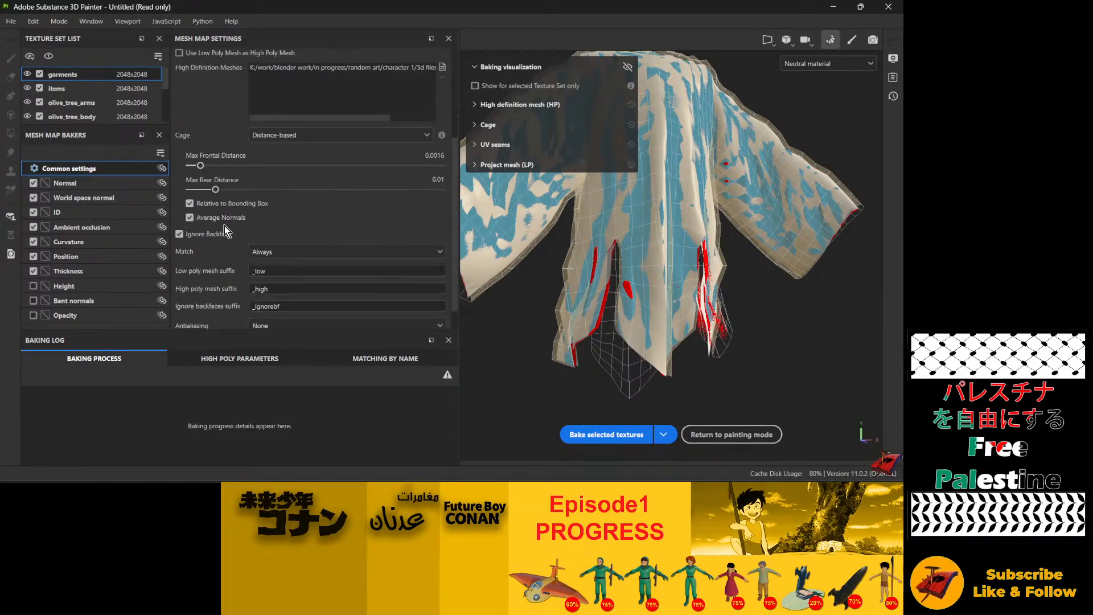
scroll(281, 238, down, 1)
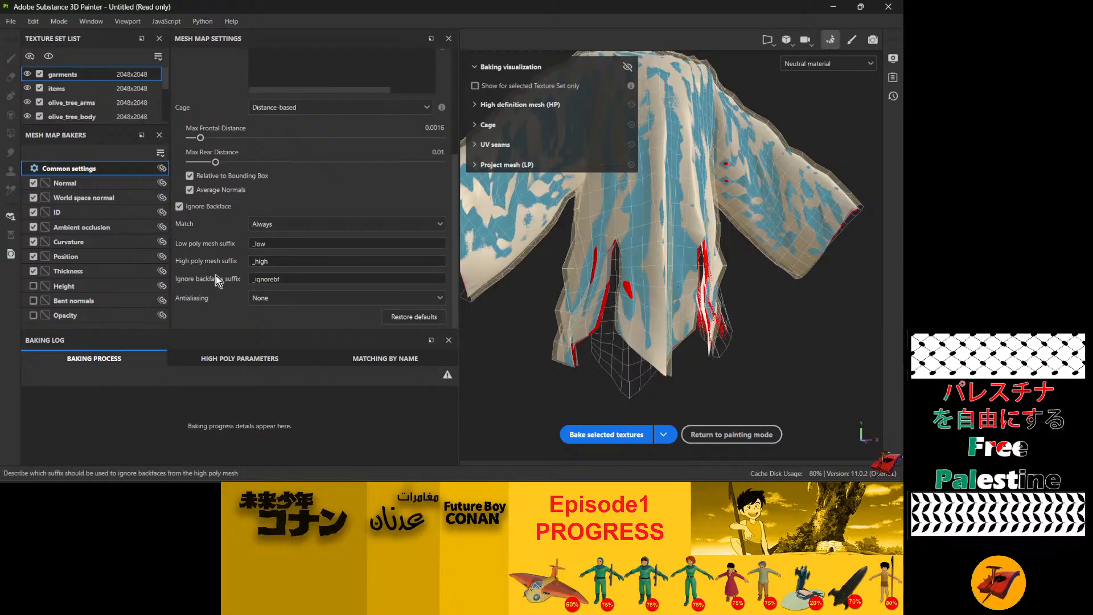
Step: Set the max frontal distance in the common bake settings to 0.002
click(279, 227)
click(278, 229)
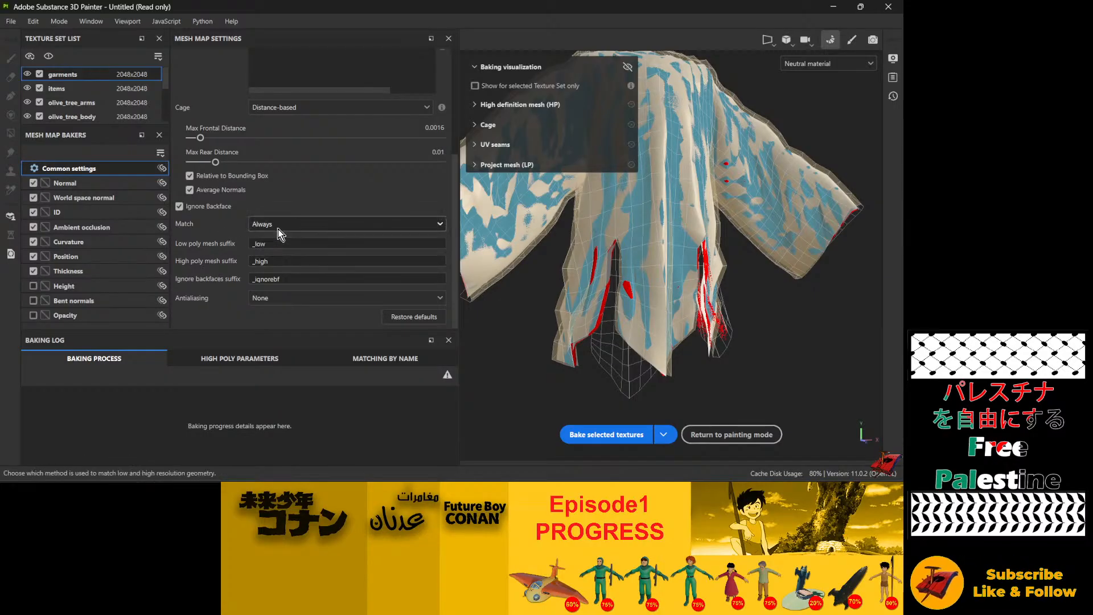
scroll(193, 235, up, 5)
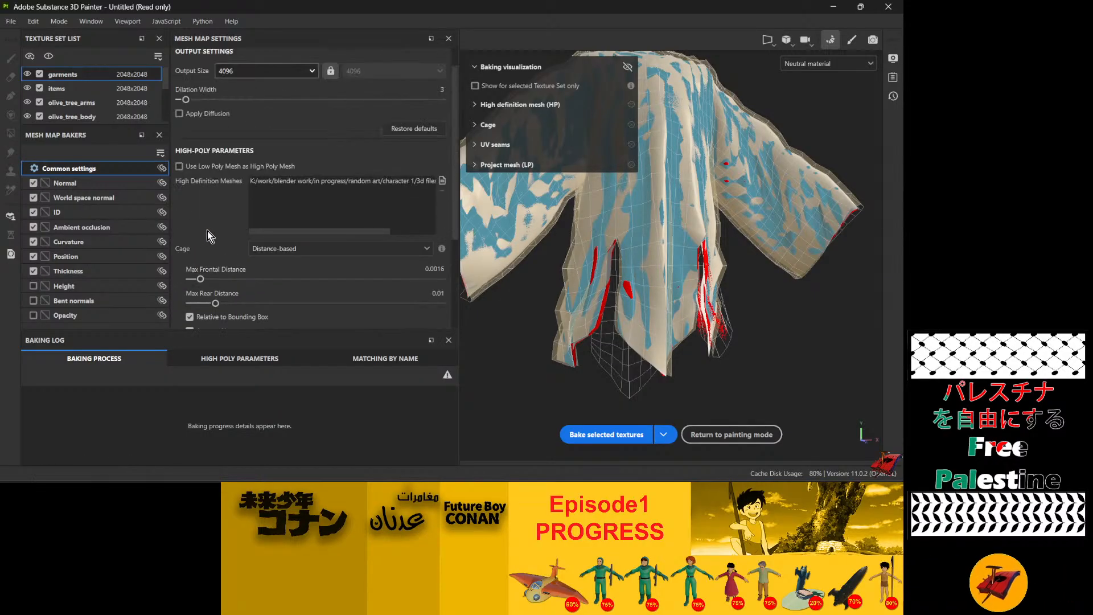
scroll(196, 235, down, 3)
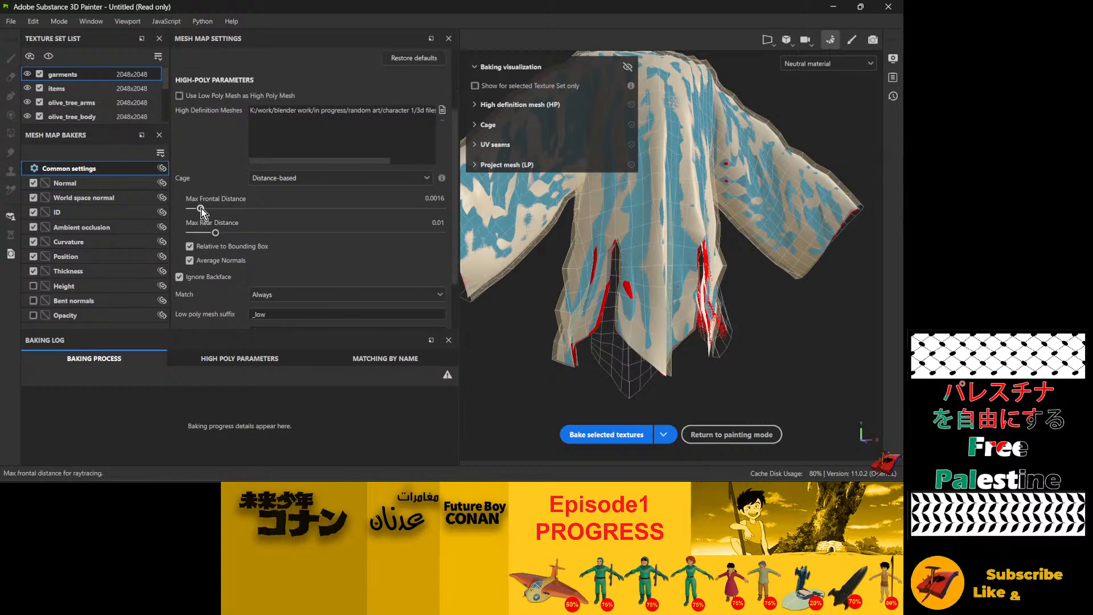
drag(202, 209, 199, 208)
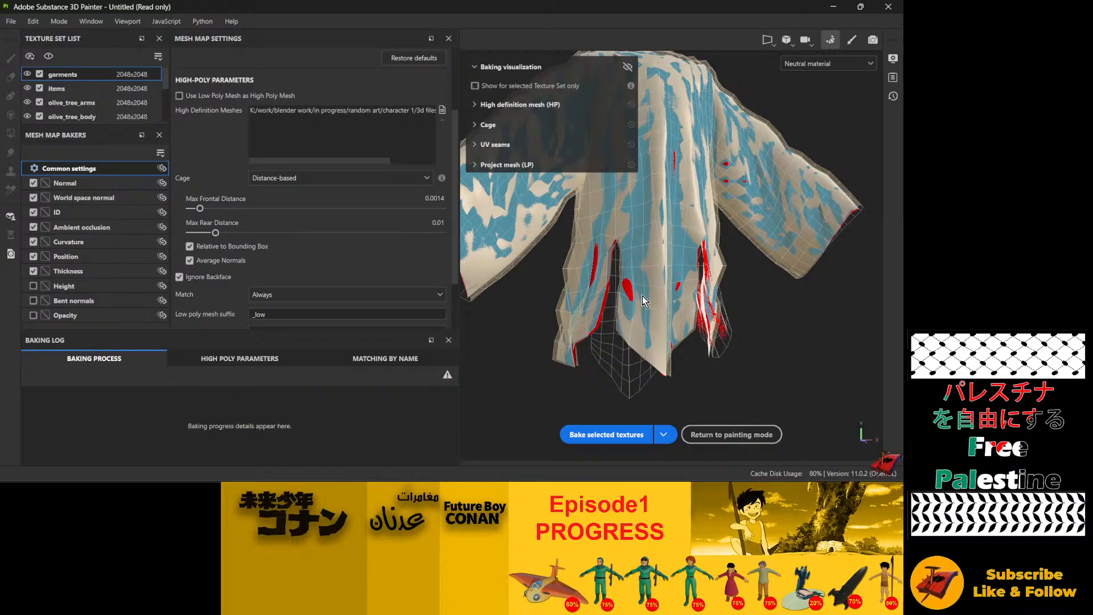
drag(199, 208, 203, 208)
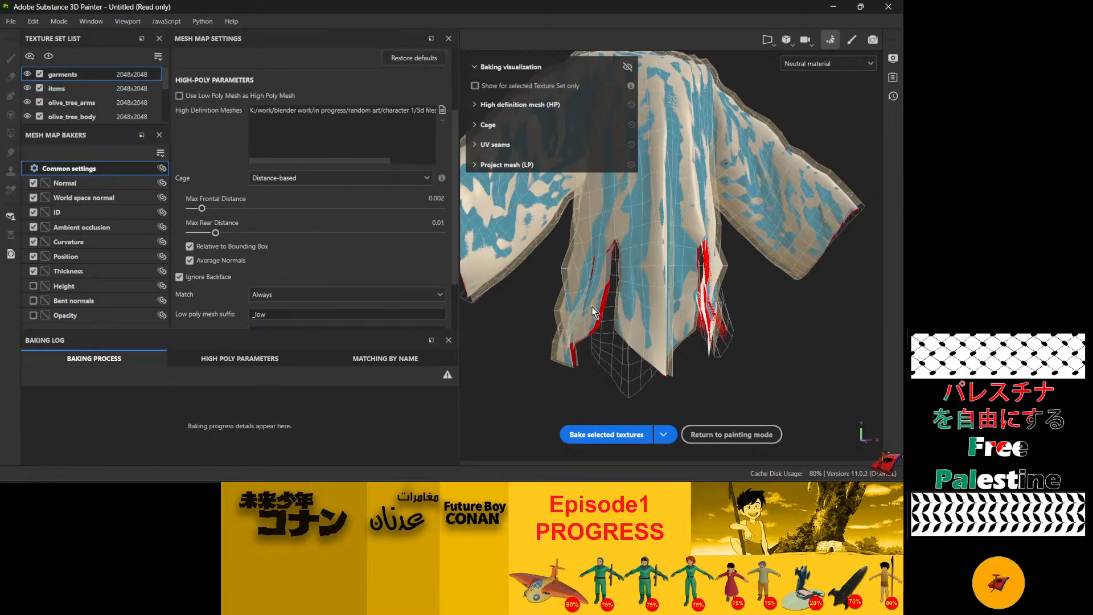
Step: Inspect the cage coverage around the robe, its sleeves, the root-like mesh and the padlock
alt+drag(594, 312, 589, 281)
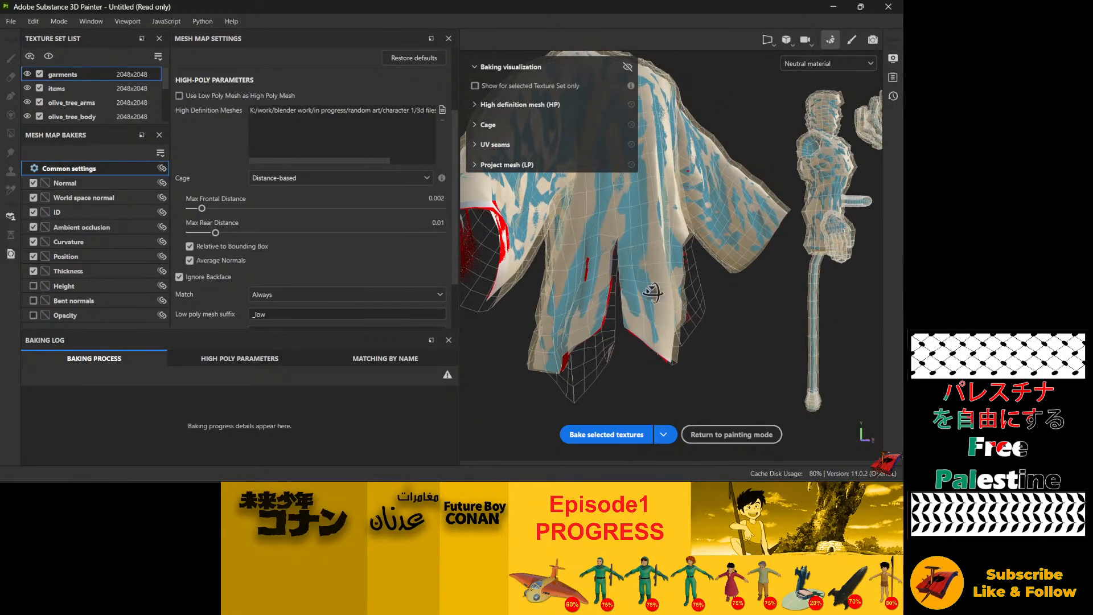
alt+drag(653, 293, 613, 296)
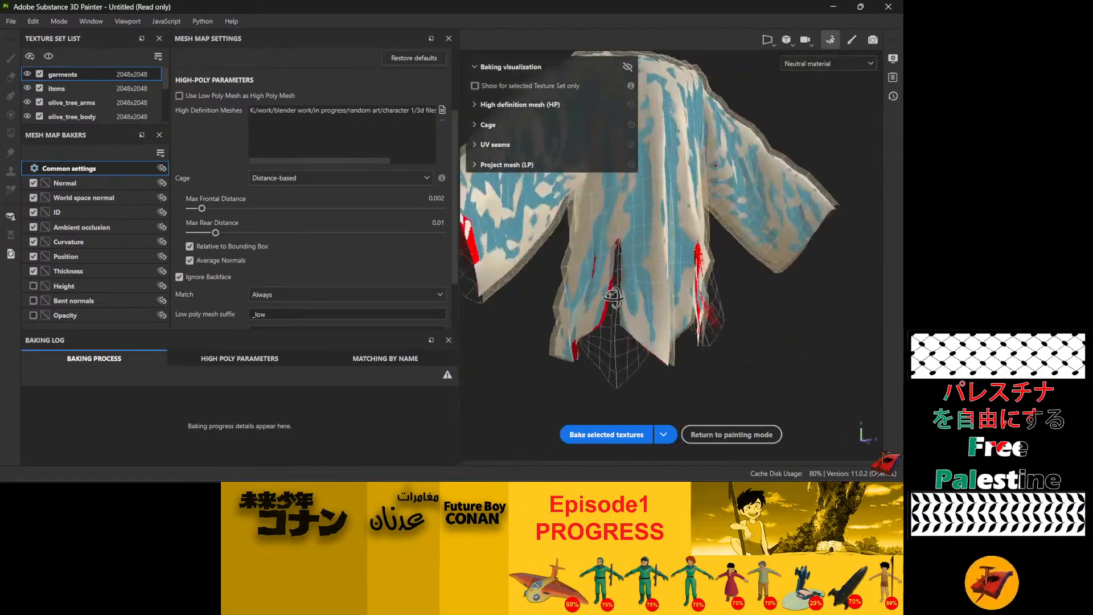
scroll(613, 296, down, 5)
scroll(484, 241, up, 4)
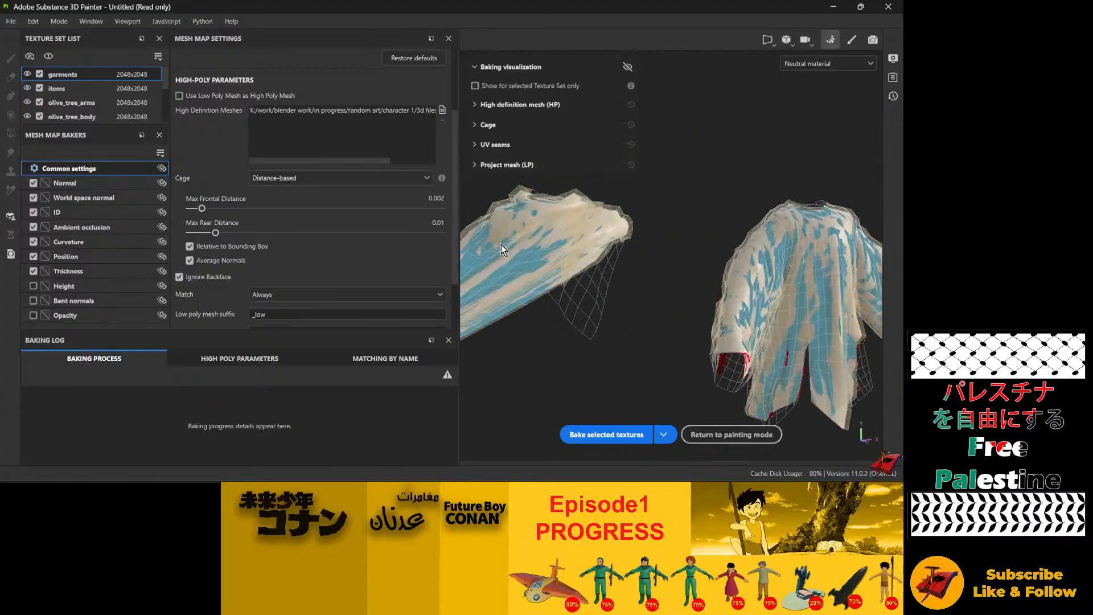
alt+drag(501, 244, 528, 281)
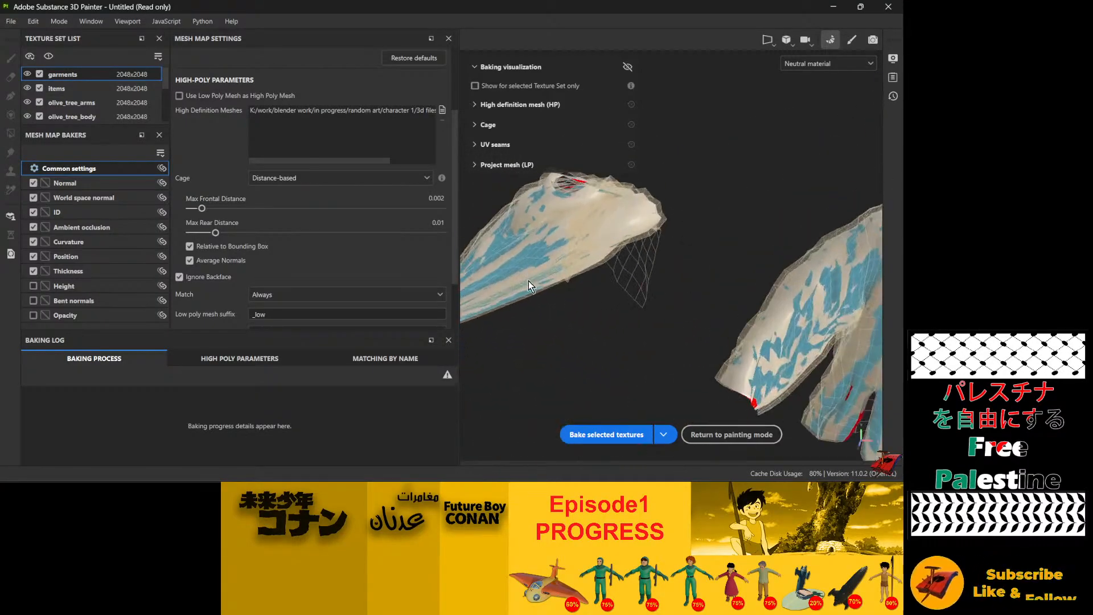
scroll(626, 285, down, 6)
scroll(808, 299, up, 5)
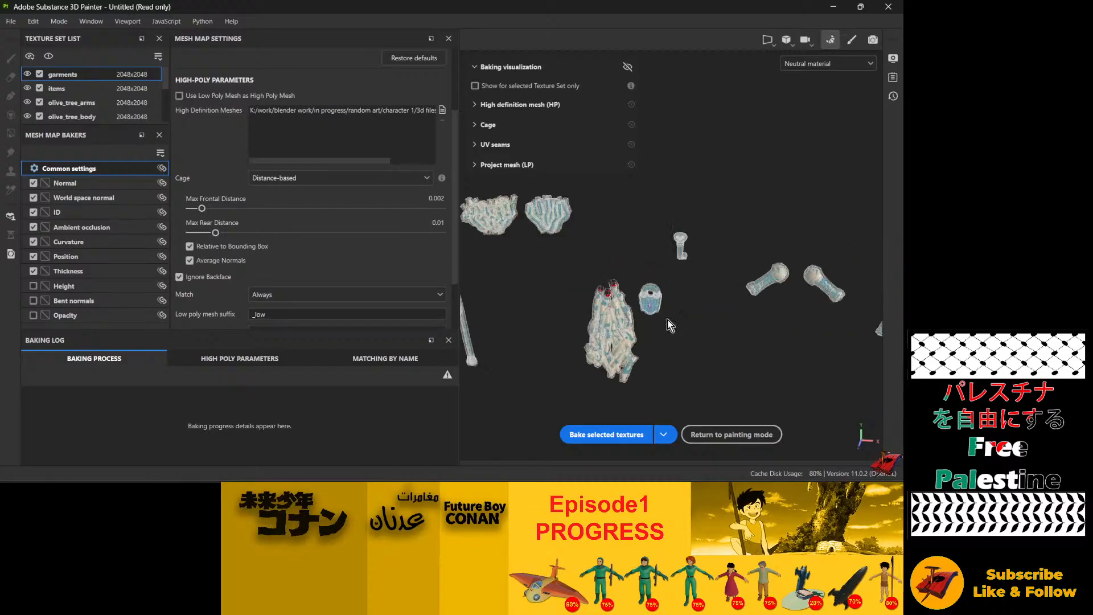
scroll(808, 298, down, 3)
alt+drag(811, 315, 641, 246)
scroll(609, 274, up, 8)
scroll(636, 312, down, 4)
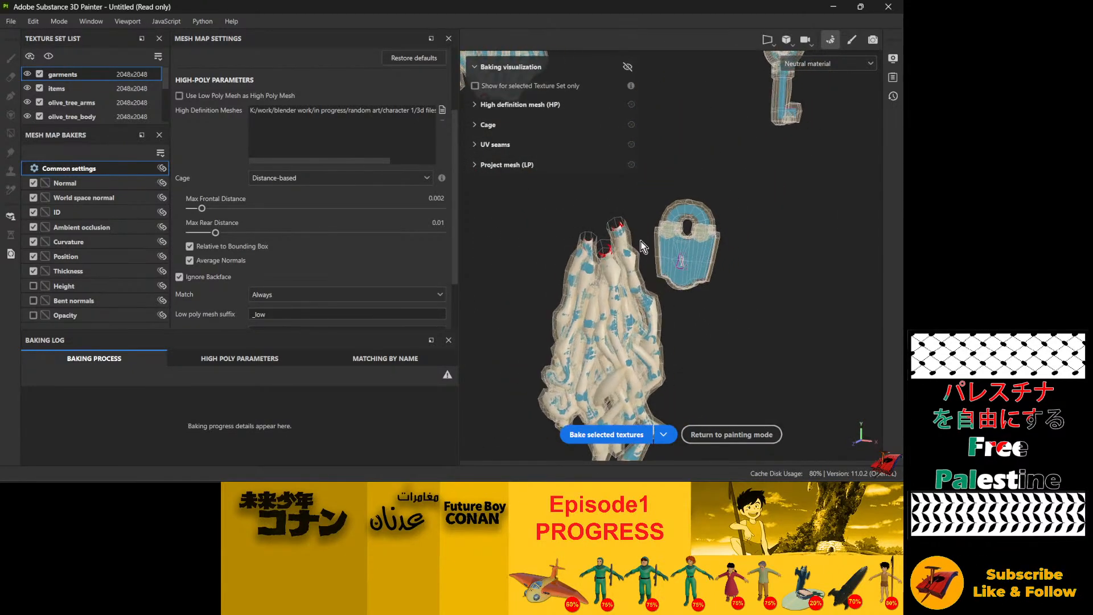
Step: Review the cage and project mesh display options, high-poly parameters, baking log sections, and the Normal and World space normal bakers
click(473, 126)
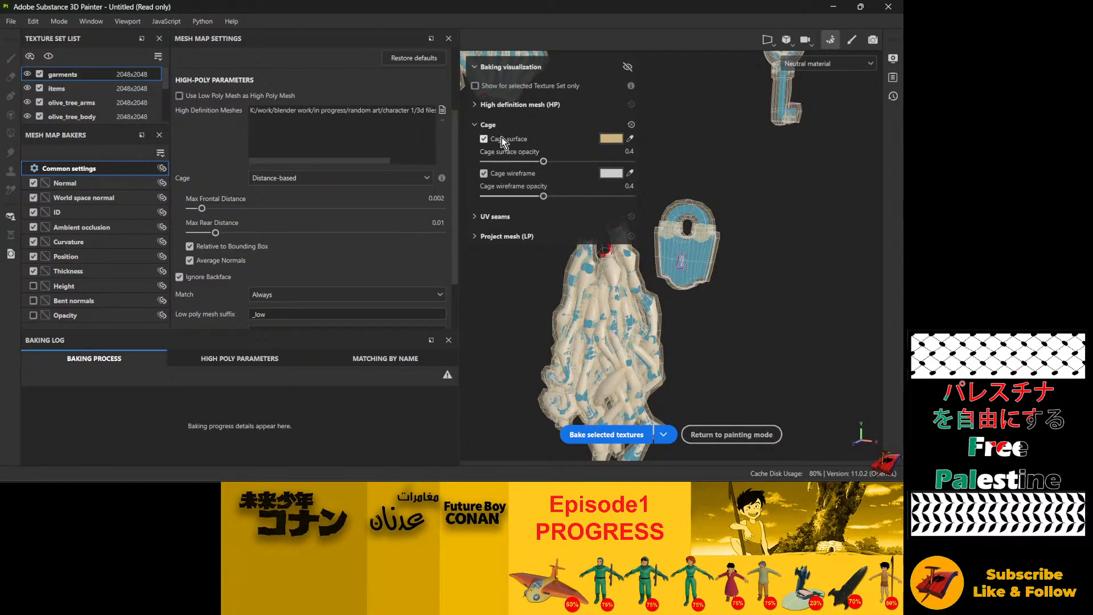
click(474, 125)
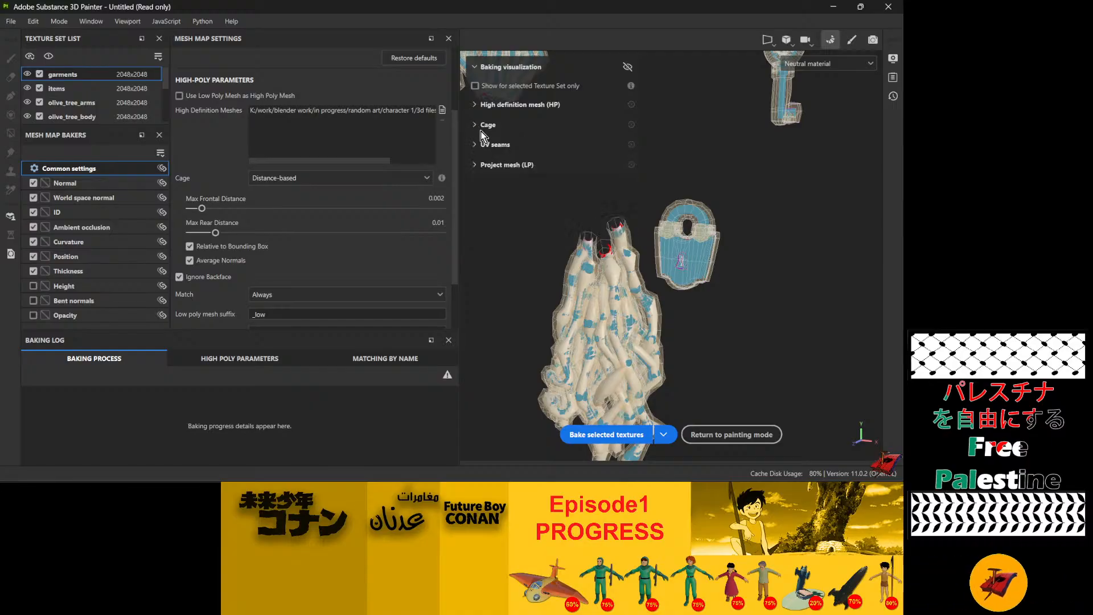
click(511, 166)
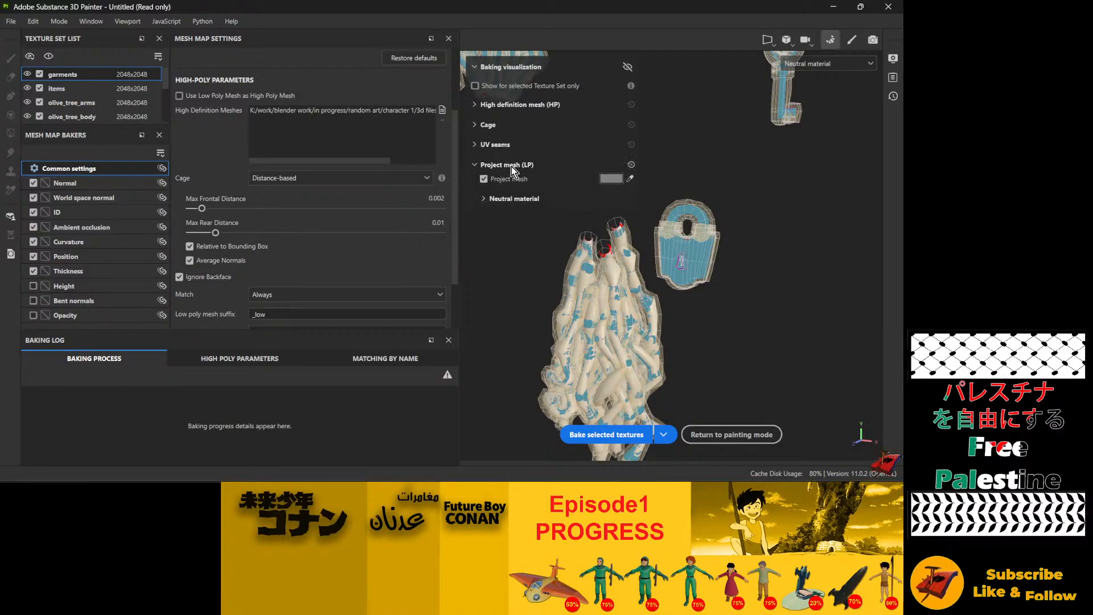
click(511, 165)
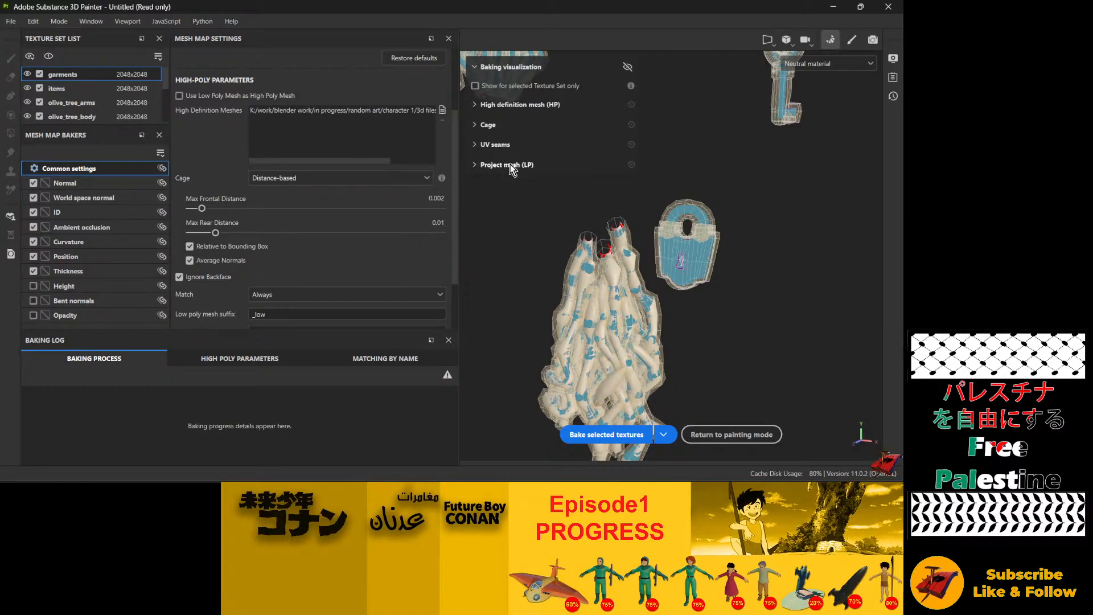
scroll(267, 208, up, 2)
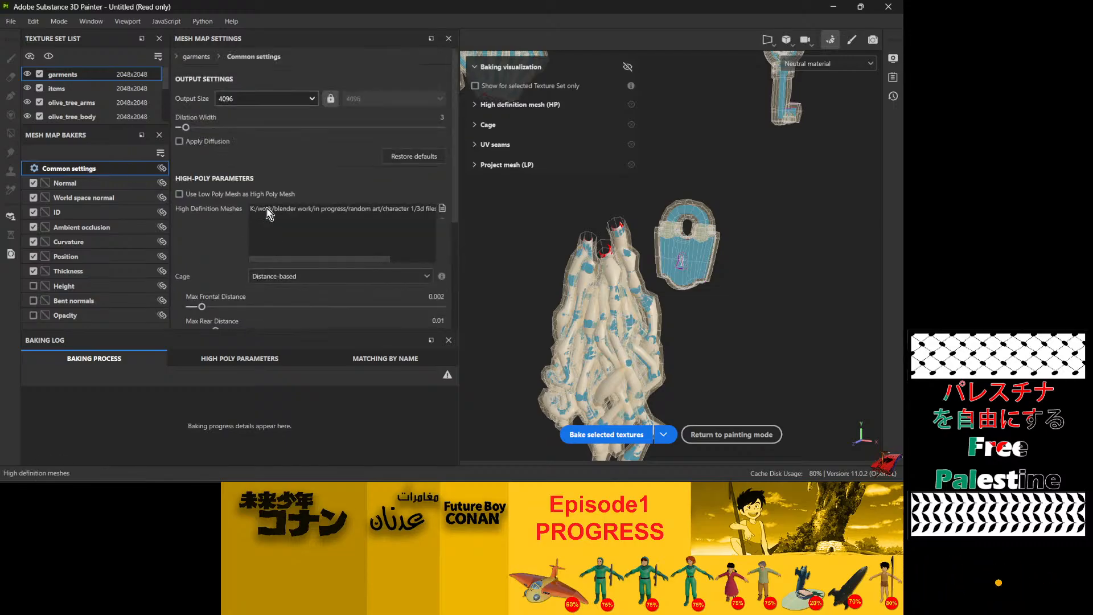
scroll(264, 210, down, 2)
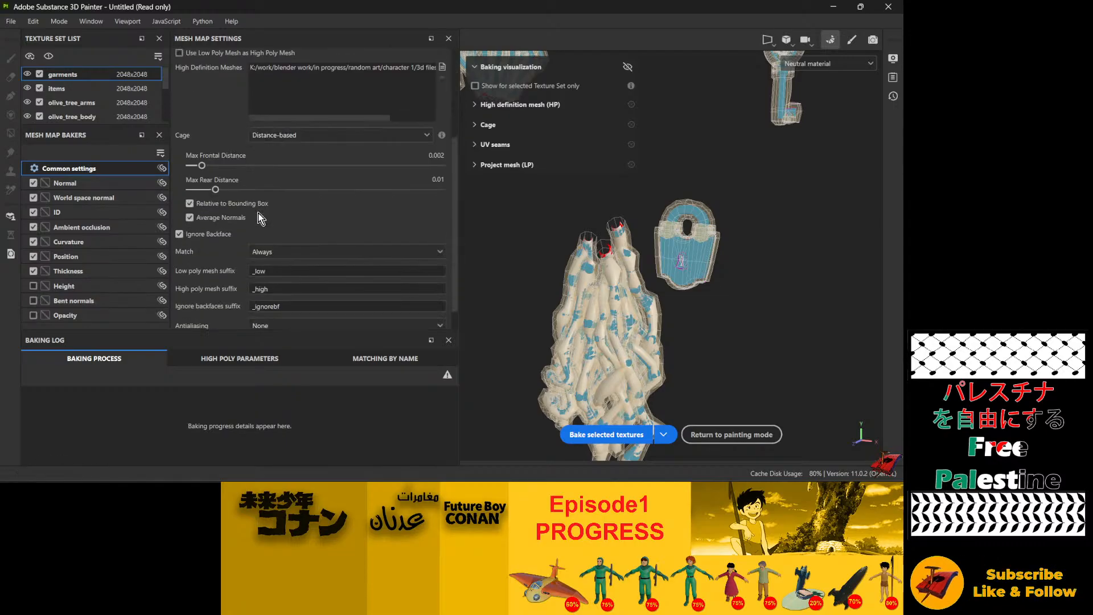
scroll(260, 218, down, 1)
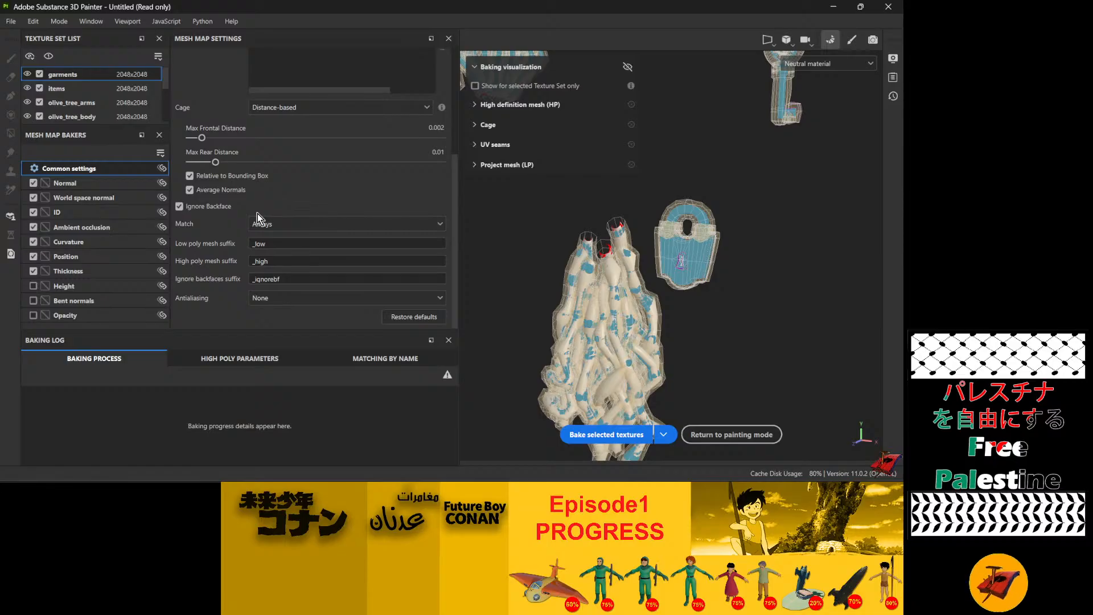
click(257, 359)
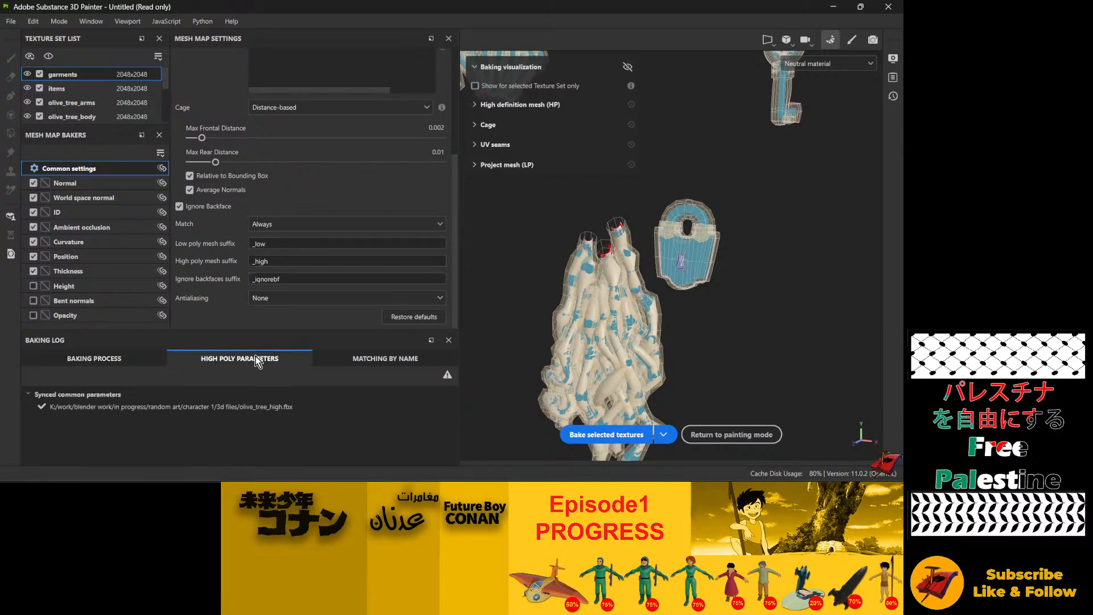
click(380, 360)
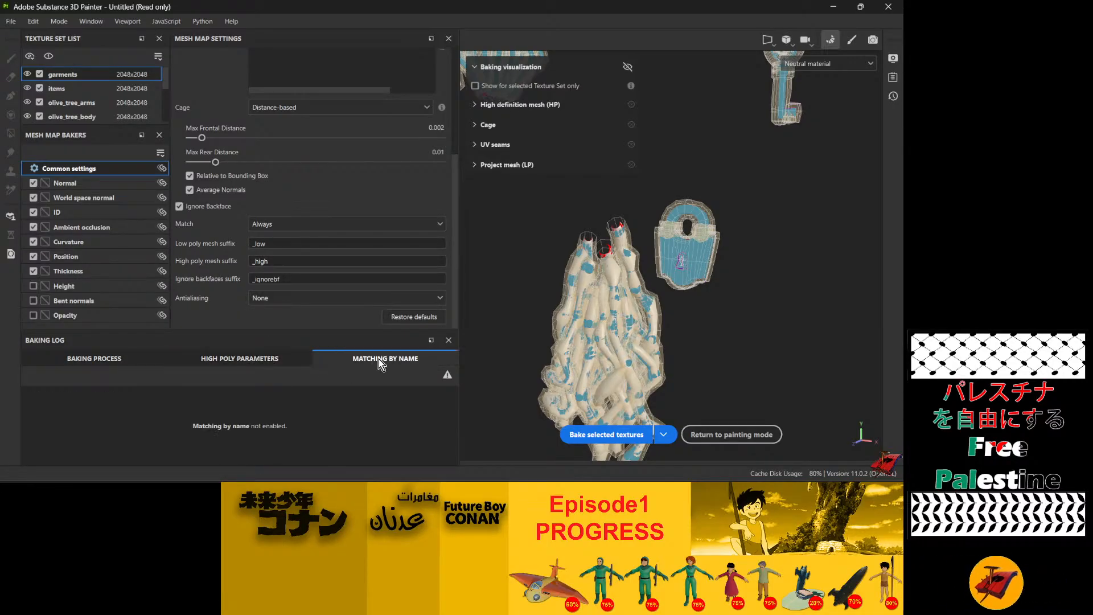
click(93, 355)
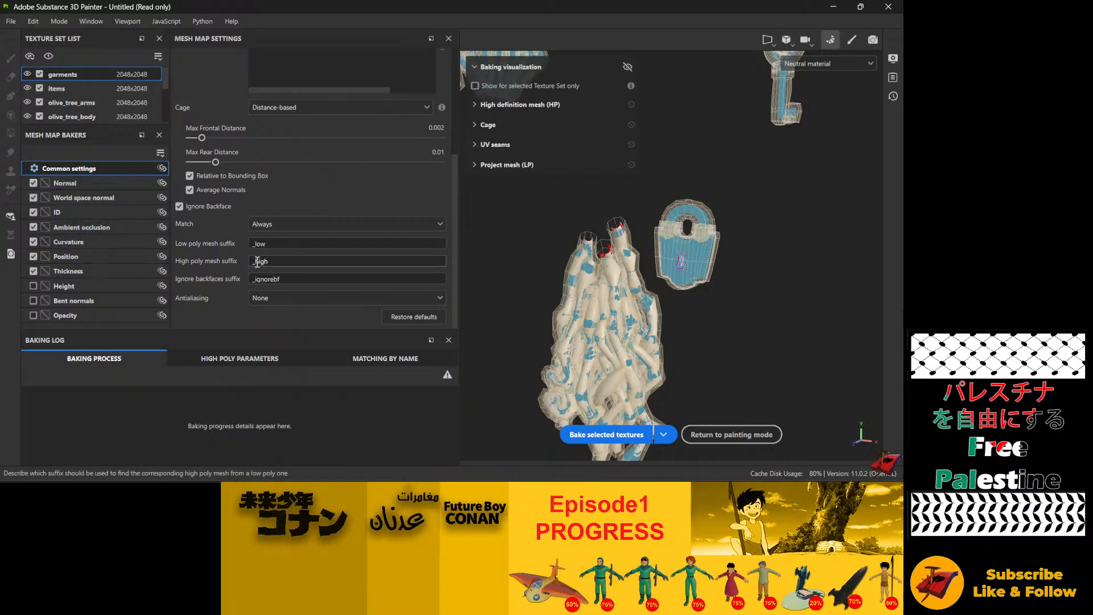
click(67, 183)
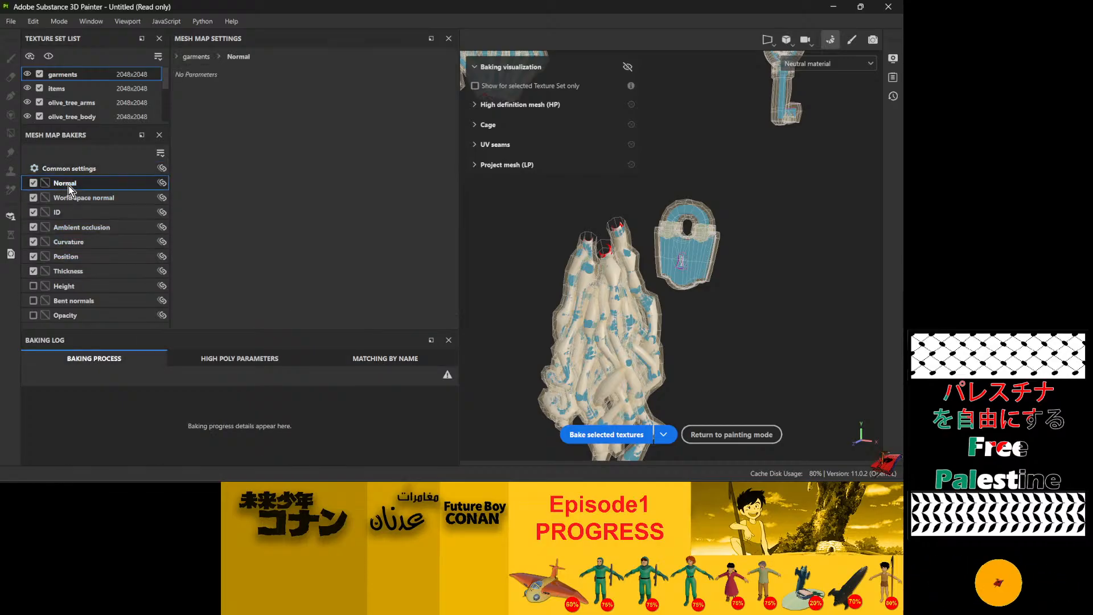
click(89, 198)
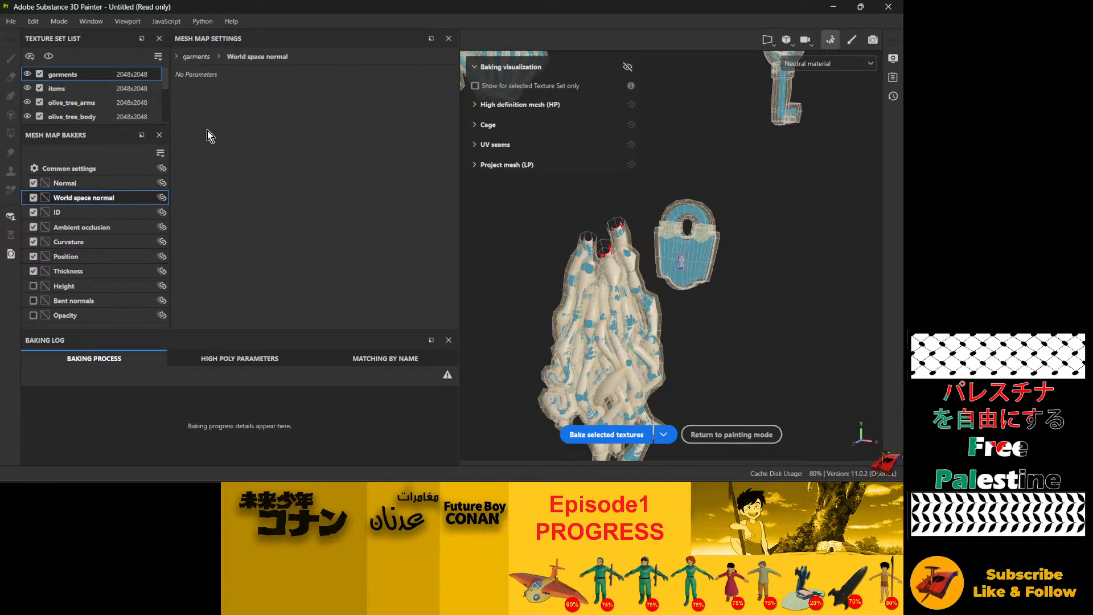
Step: Set the ID baker's color source to Mesh ID / Polygroup
click(66, 218)
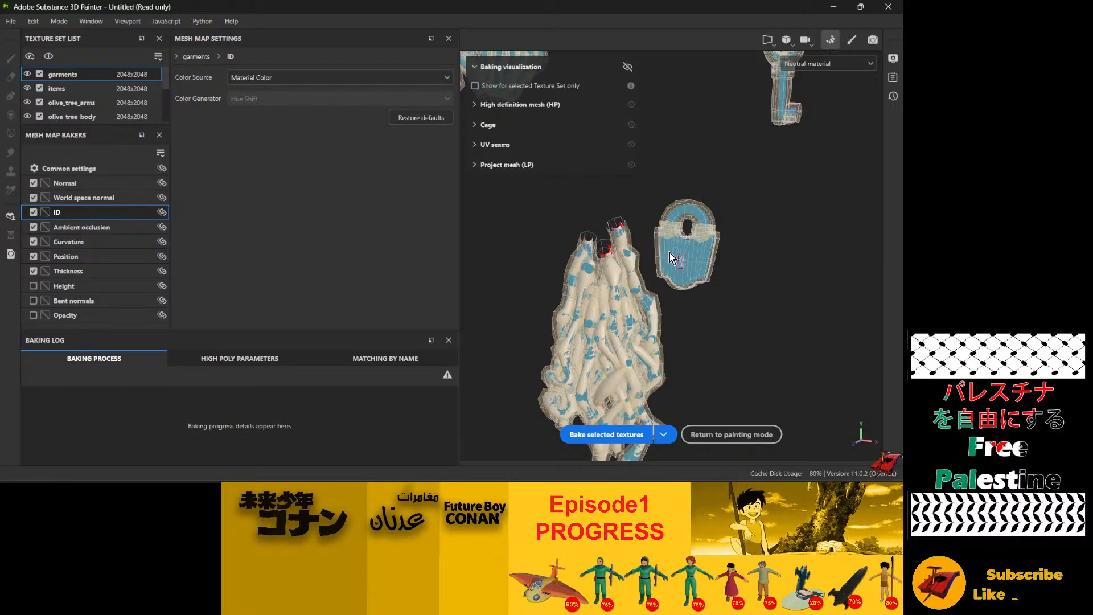
scroll(669, 253, down, 2)
scroll(669, 255, down, 3)
scroll(545, 233, up, 6)
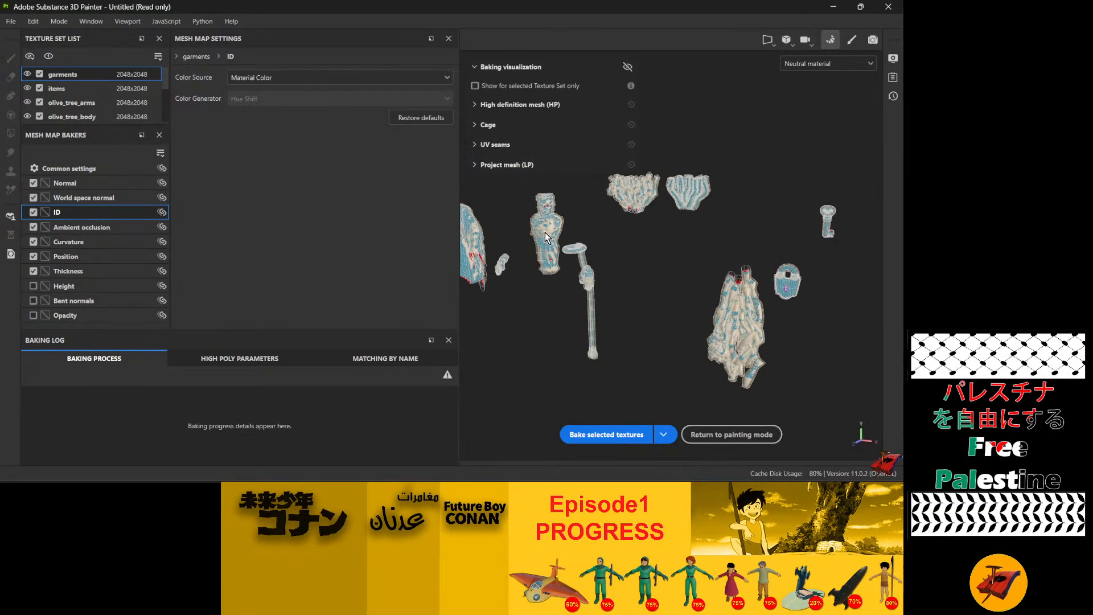
scroll(547, 238, up, 2)
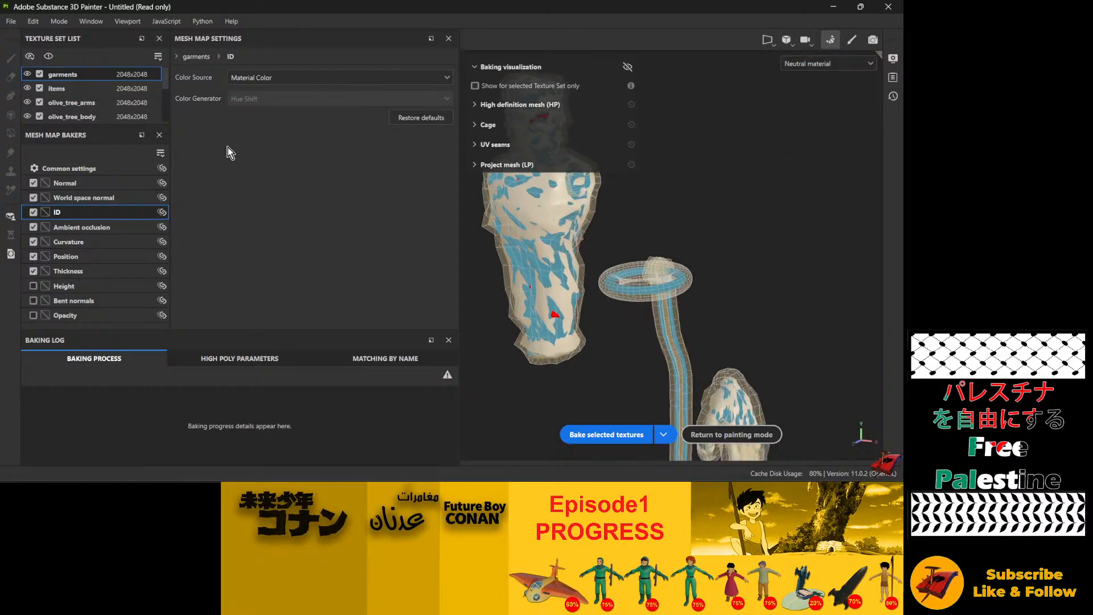
click(265, 80)
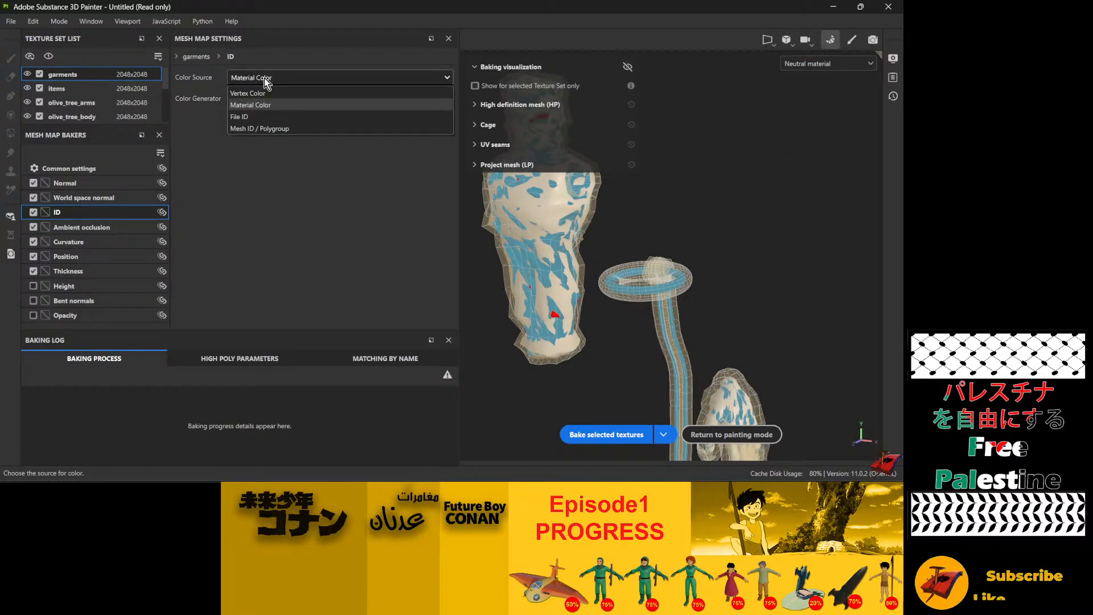
click(265, 80)
click(266, 81)
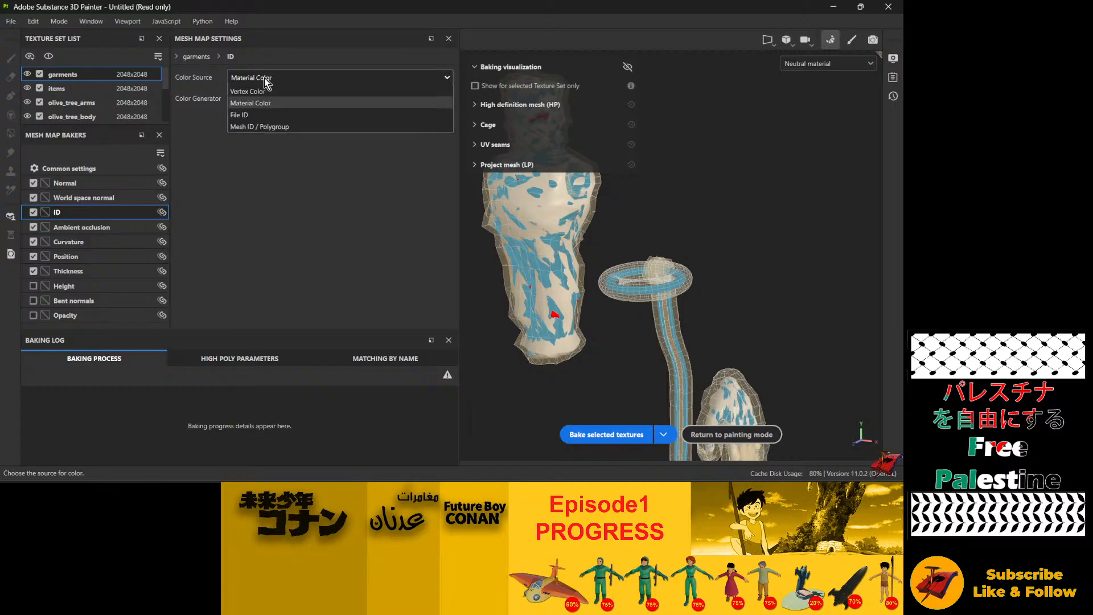
click(265, 82)
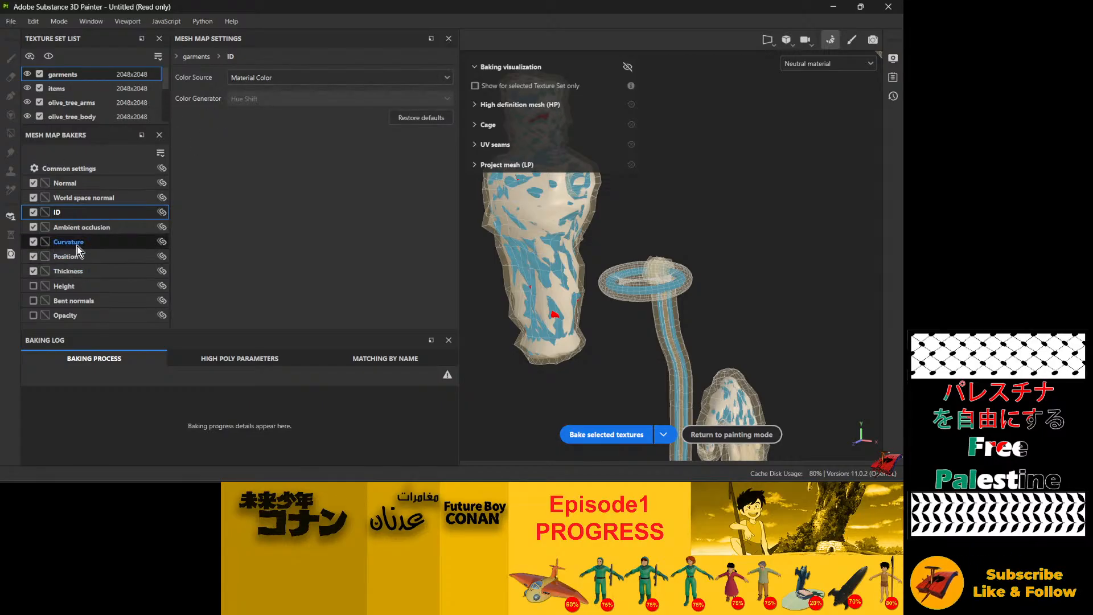
click(262, 80)
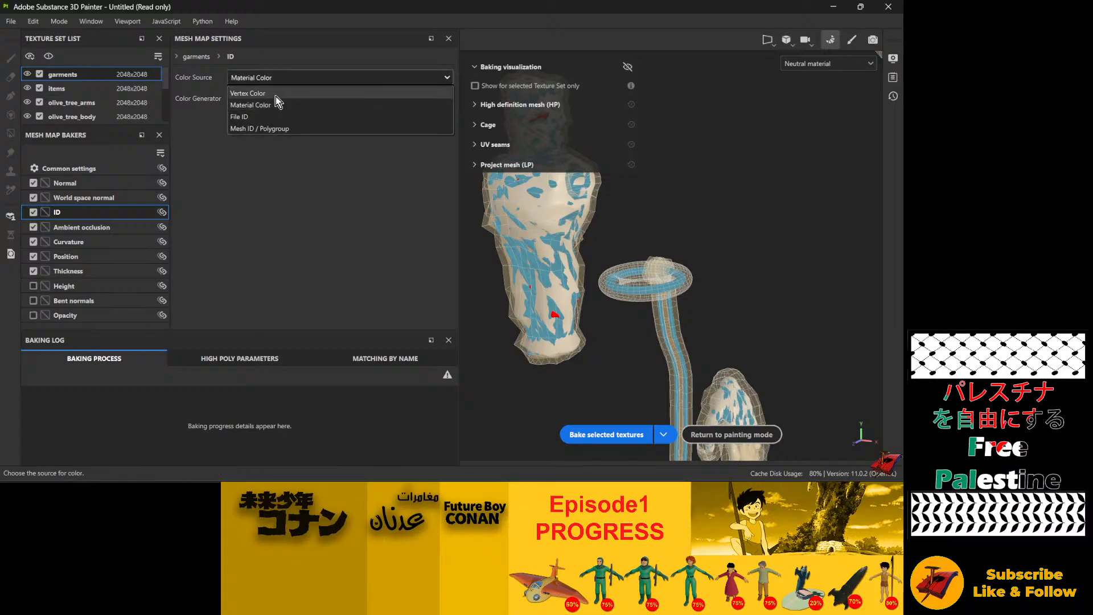
click(275, 94)
click(263, 77)
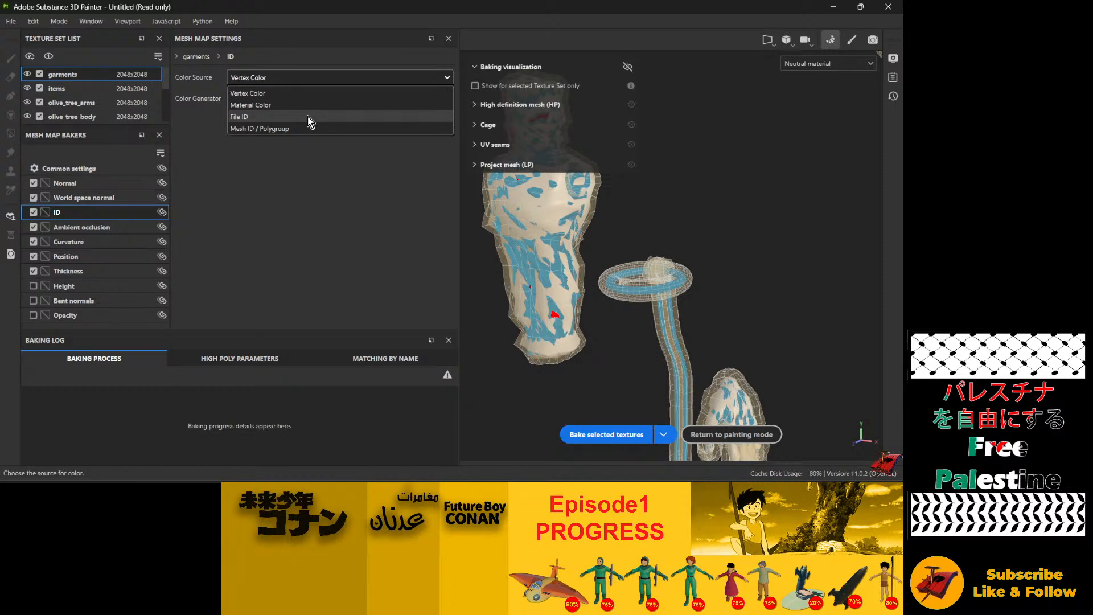
click(300, 126)
Step: Set the Ambient occlusion baker's self occlusion to Only Same Mesh Name
click(94, 227)
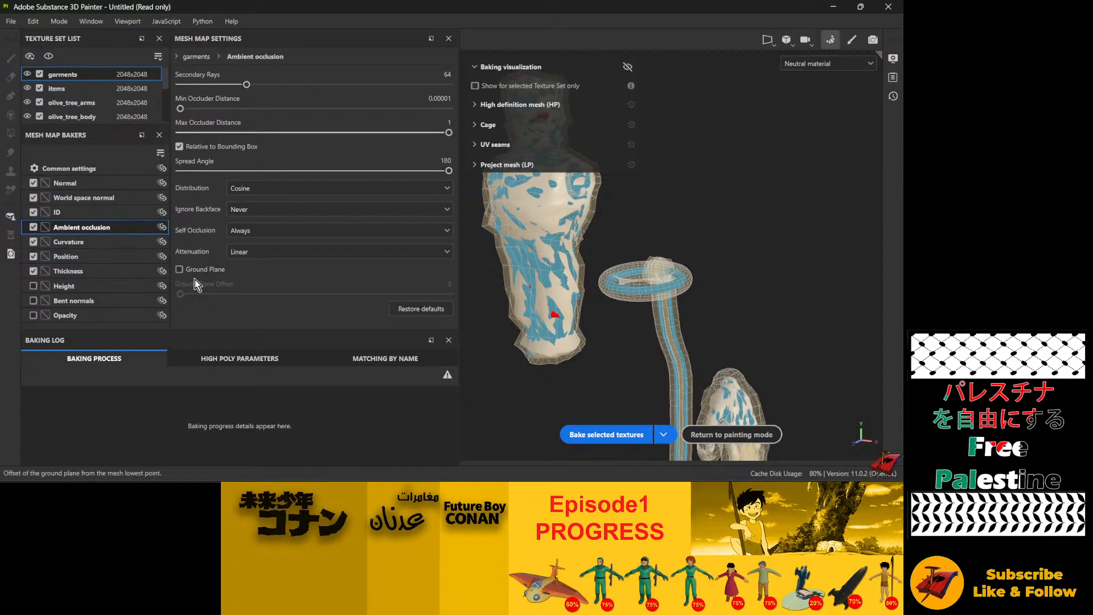
click(239, 232)
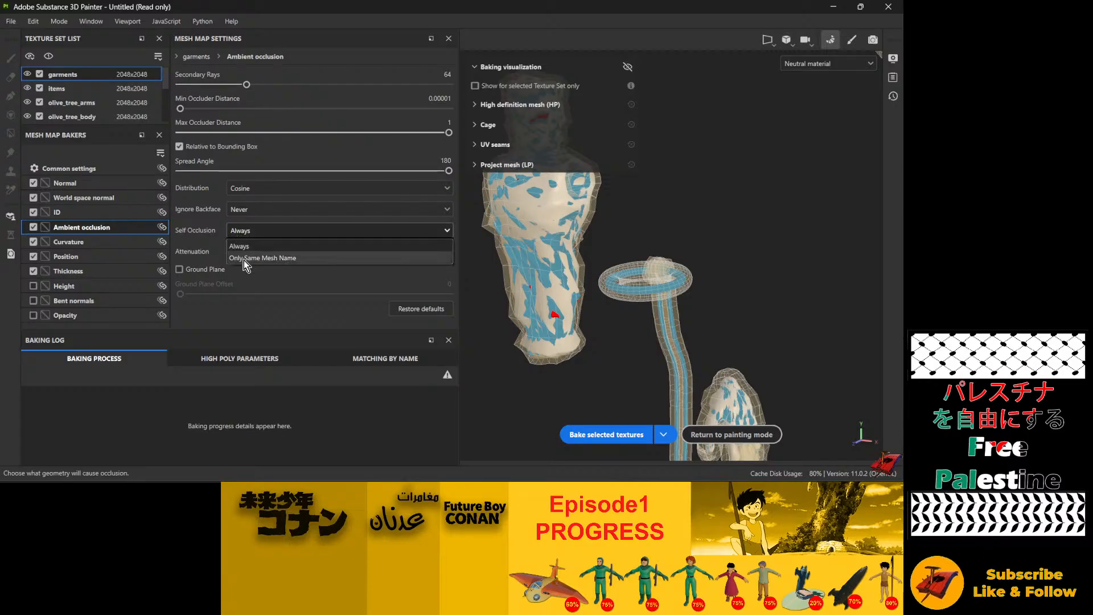
click(244, 259)
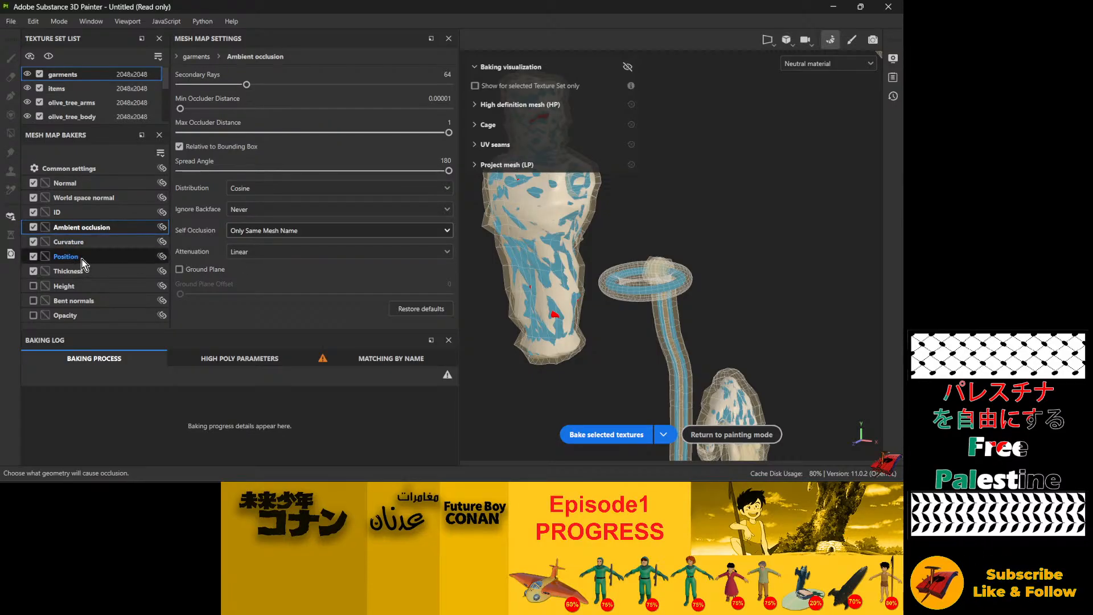
Step: Set the Curvature baker's self intersection to Only Same Mesh Name
click(77, 246)
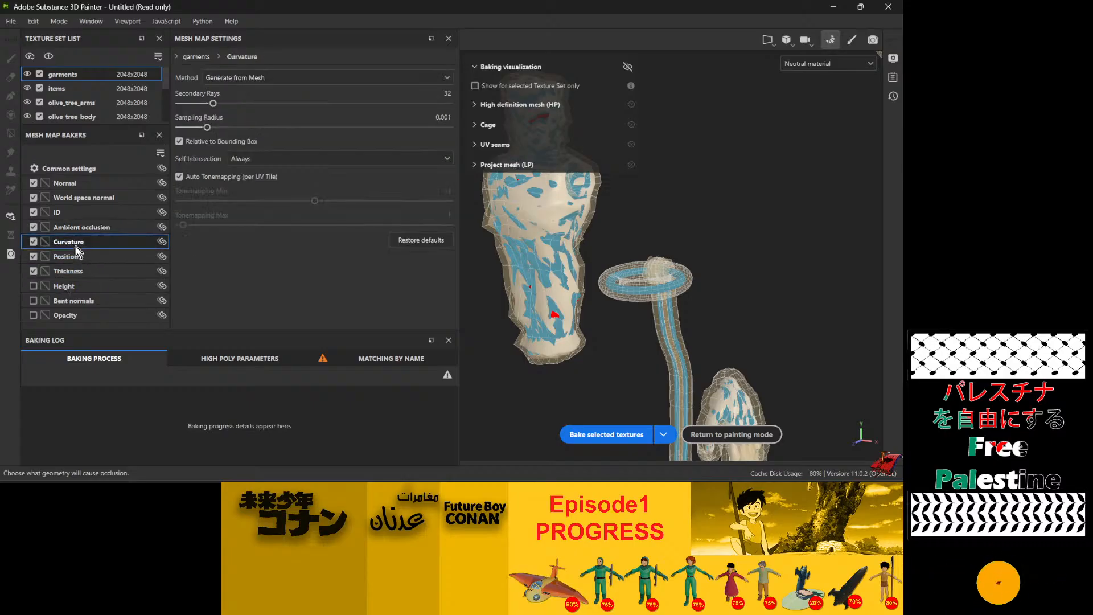
click(261, 160)
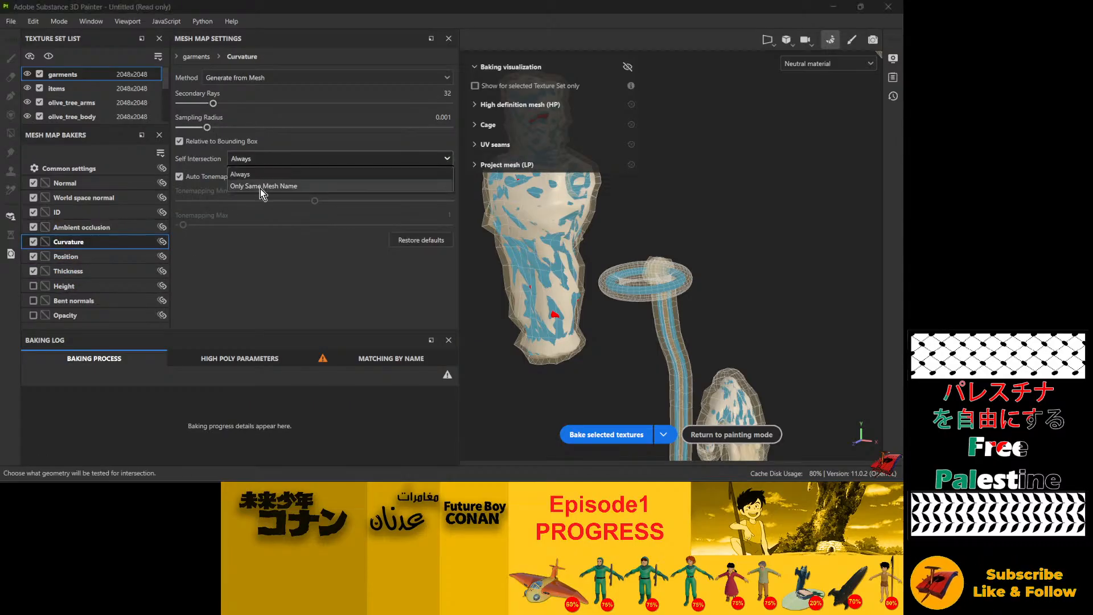
click(261, 187)
Step: Set the Thickness baker's self occlusion to Only Same Mesh Name
click(76, 258)
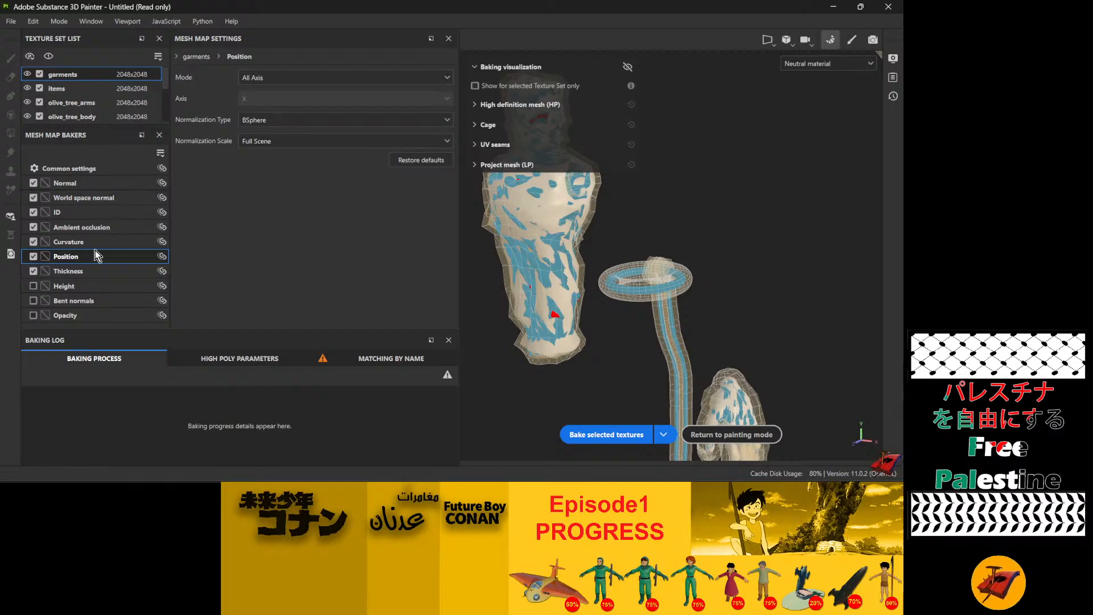
click(81, 272)
click(235, 210)
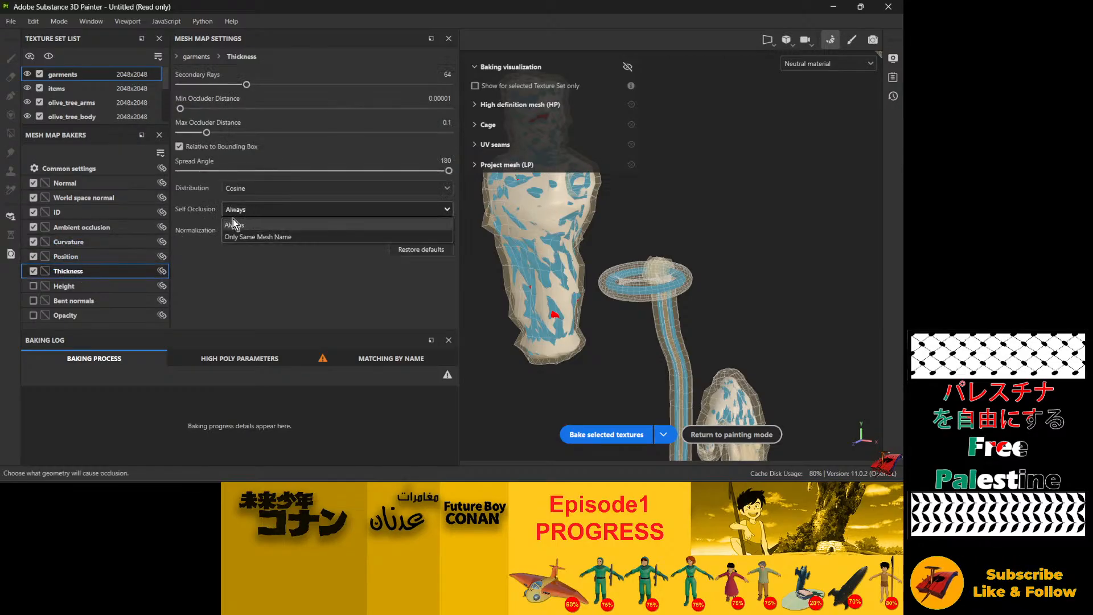
click(245, 237)
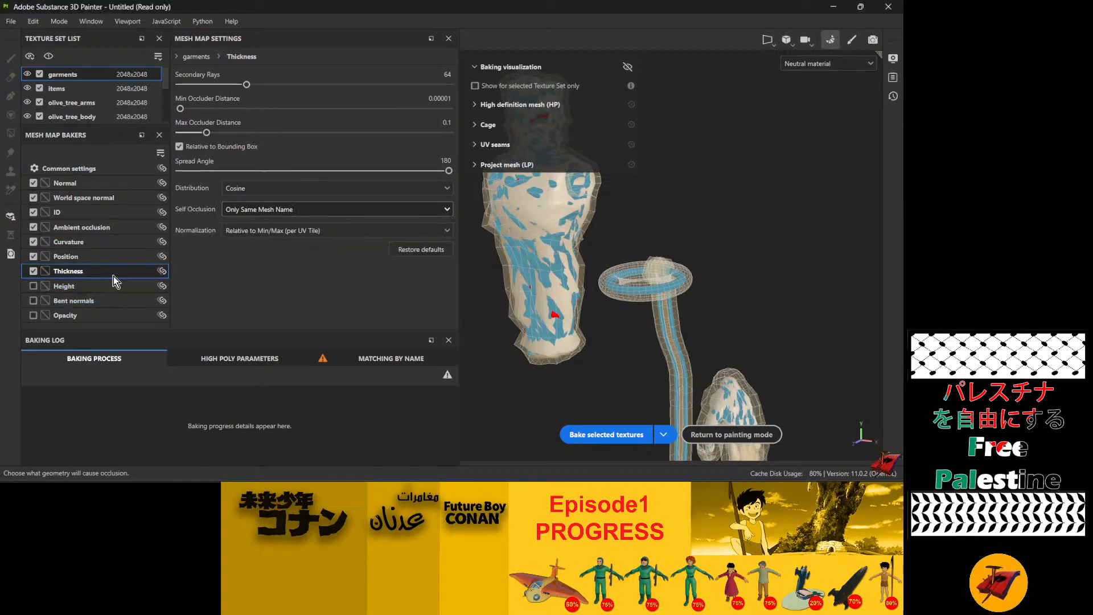
Step: Review the Height baker's settings and the common output and high-poly parameters for the garments texture set
click(78, 287)
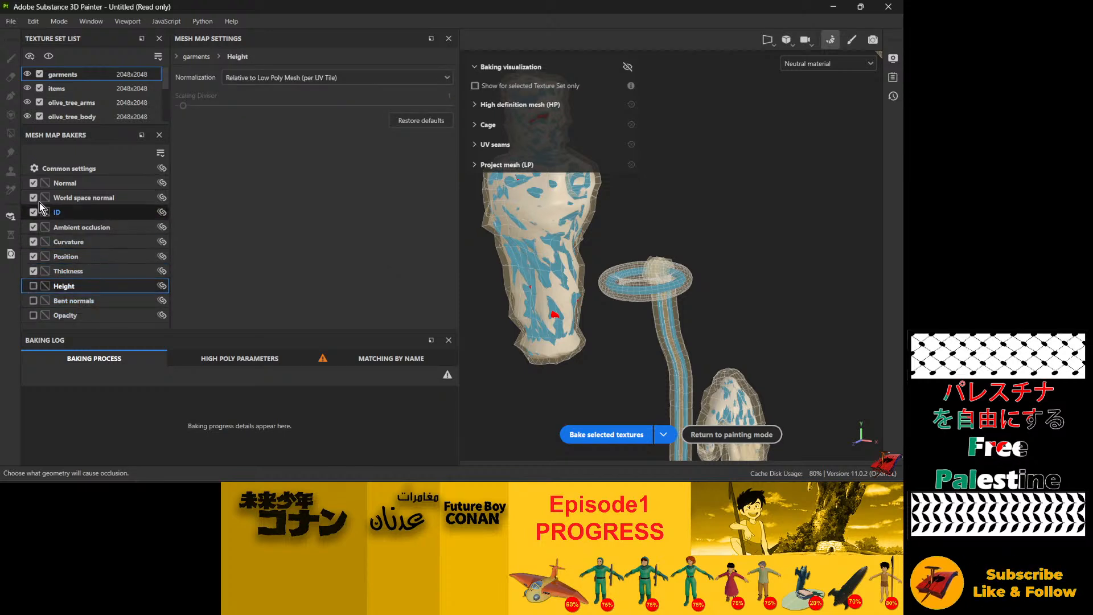
scroll(63, 104, down, 3)
scroll(63, 104, up, 3)
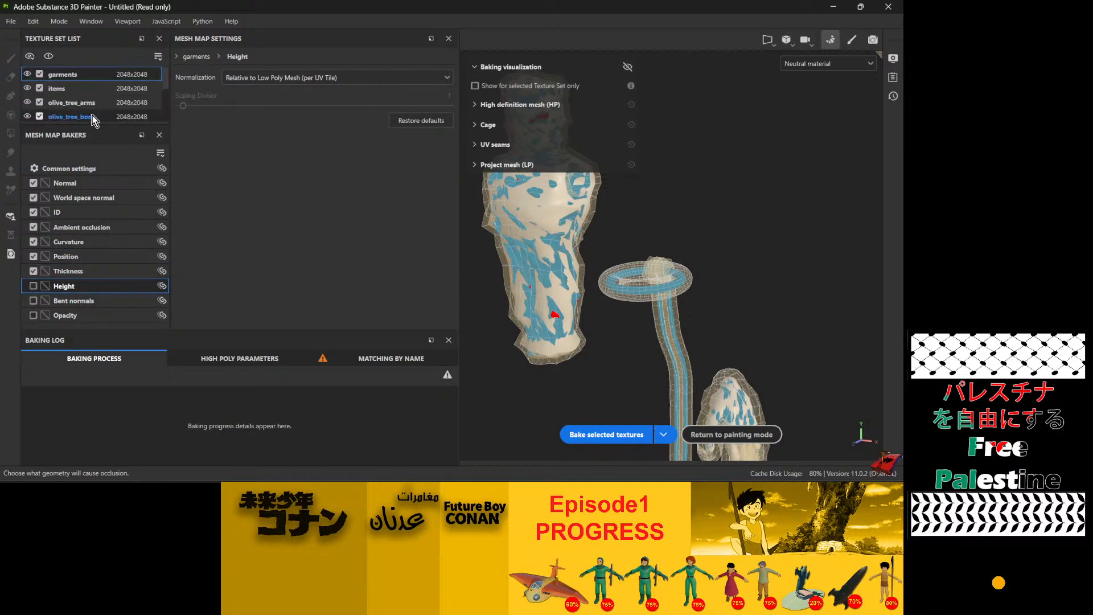
click(69, 168)
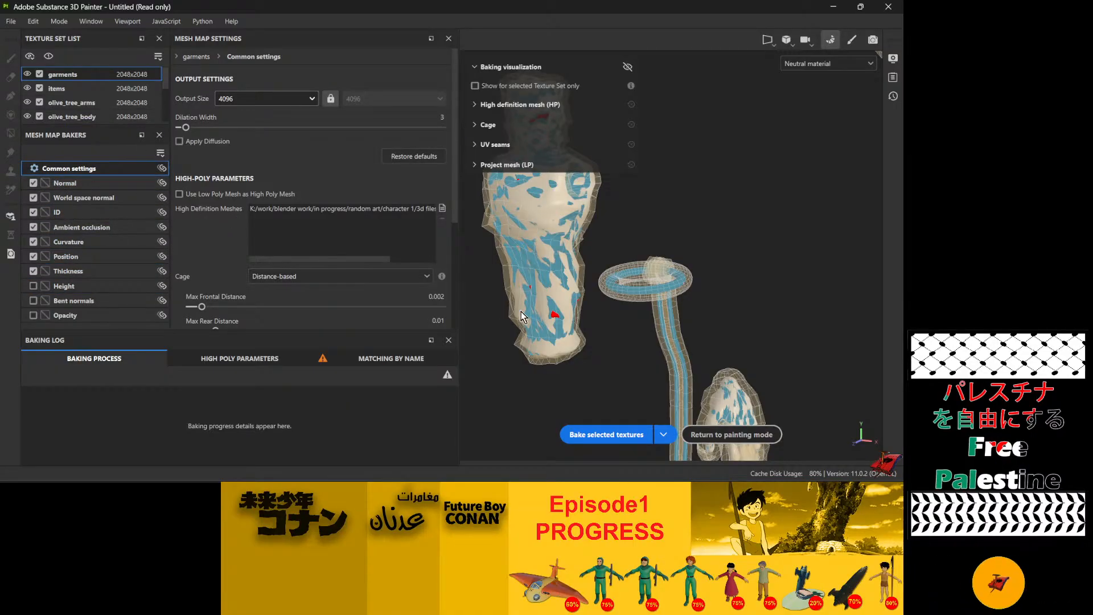
scroll(196, 230, down, 3)
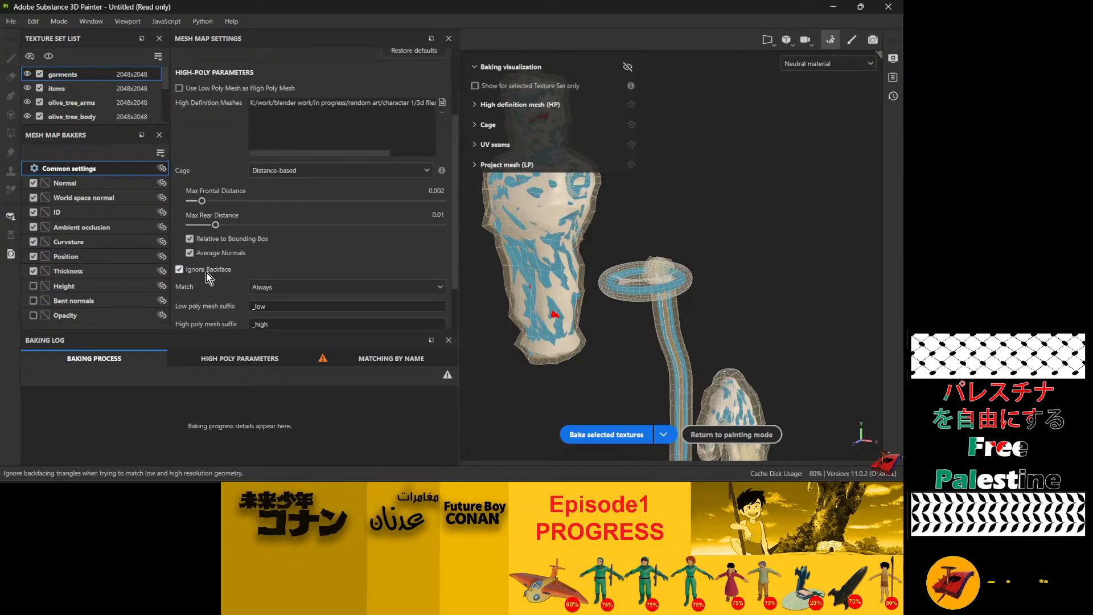
scroll(203, 277, down, 2)
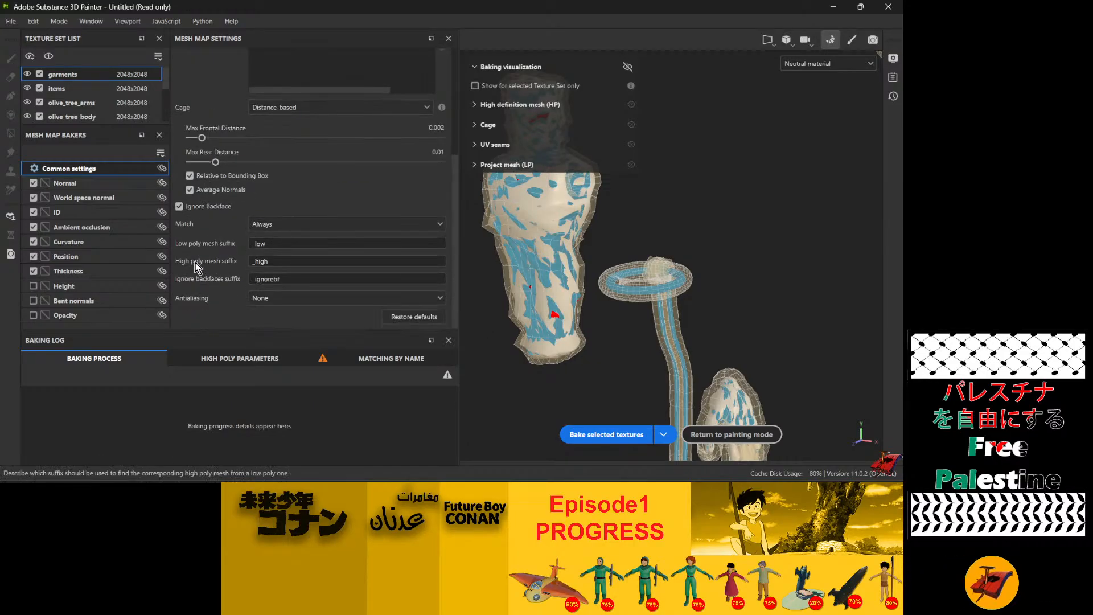
scroll(195, 261, up, 1)
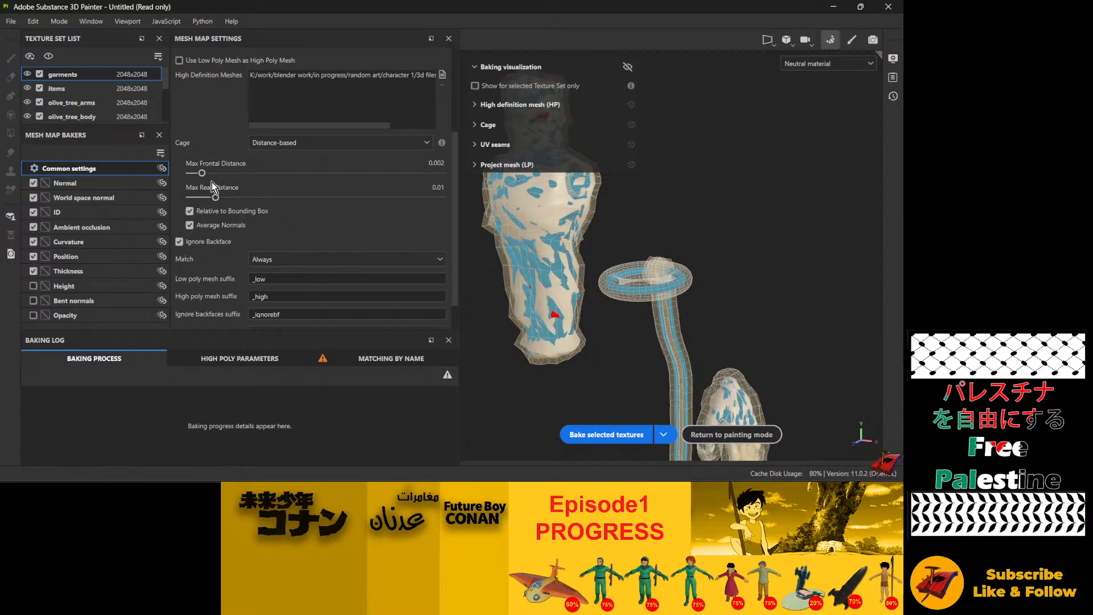
Step: Try a max frontal distance of 0.0032 for the distance-based cage and check its coverage around the robe's hem and sleeves
drag(203, 173, 204, 174)
drag(206, 178, 205, 180)
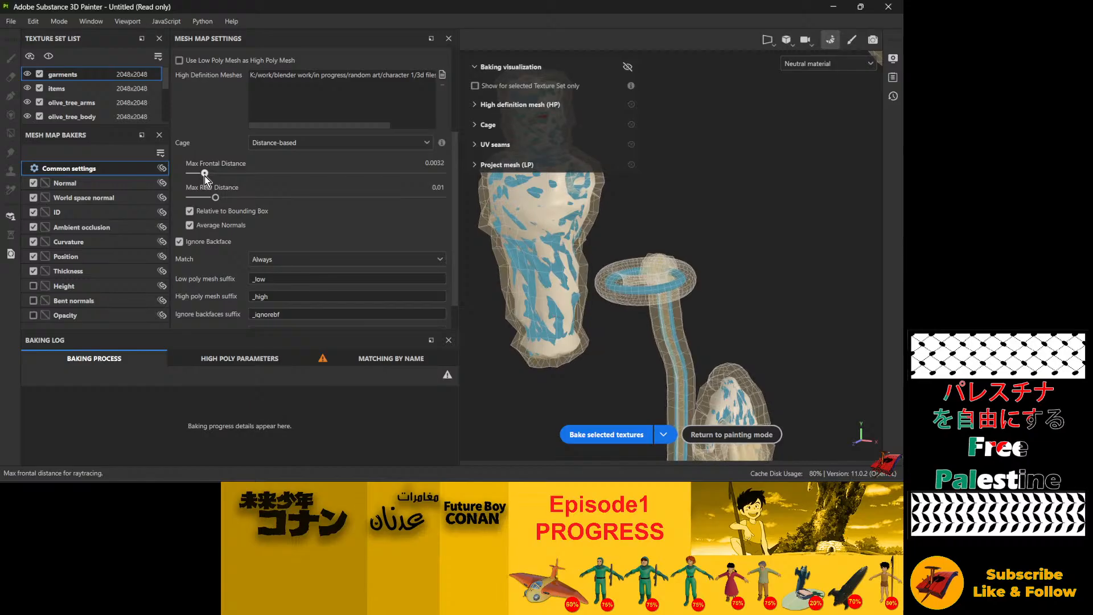
scroll(578, 279, down, 8)
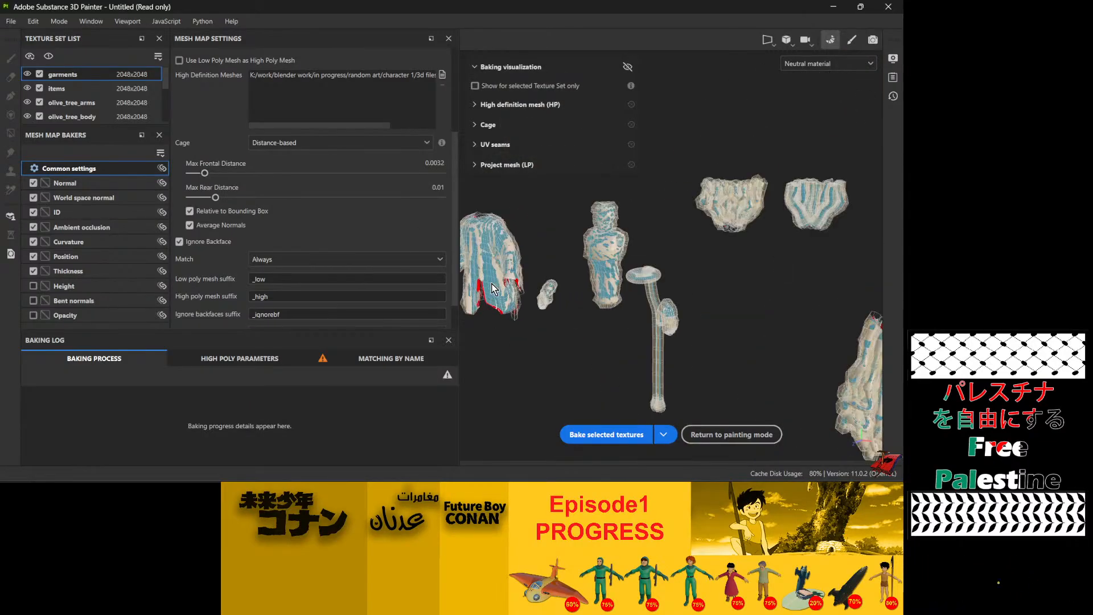
scroll(503, 298, up, 5)
scroll(504, 298, down, 5)
scroll(582, 267, down, 3)
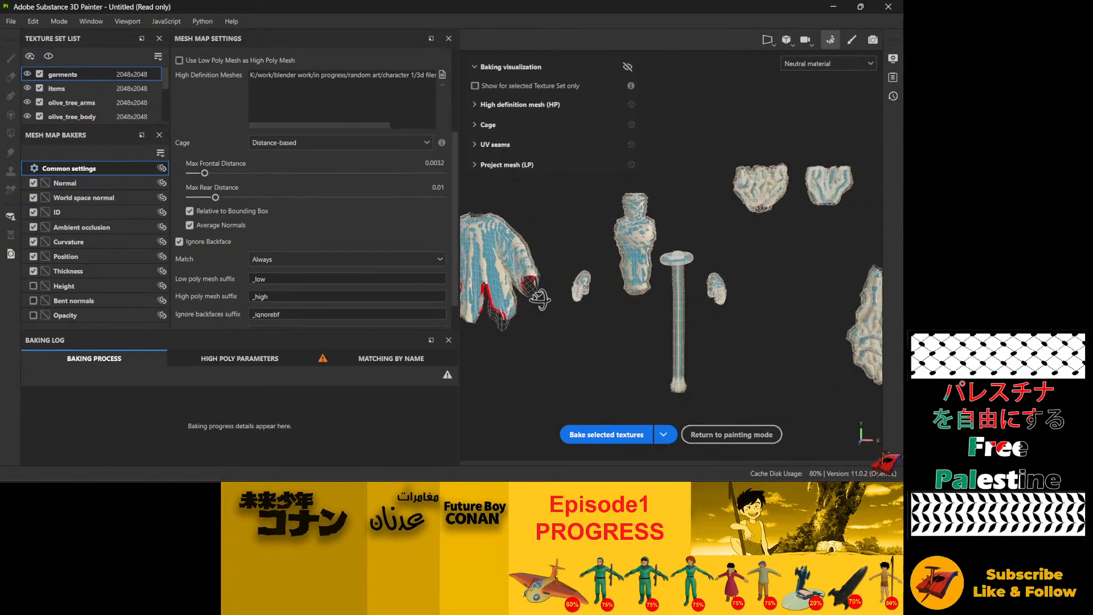
scroll(581, 268, up, 3)
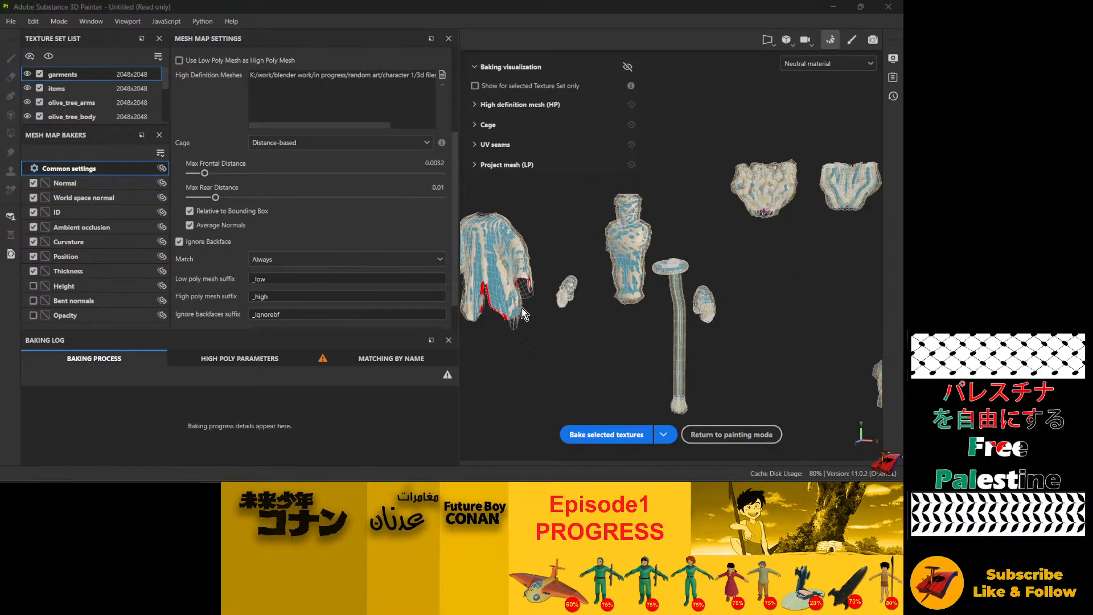
scroll(523, 313, up, 2)
alt+drag(524, 313, 686, 275)
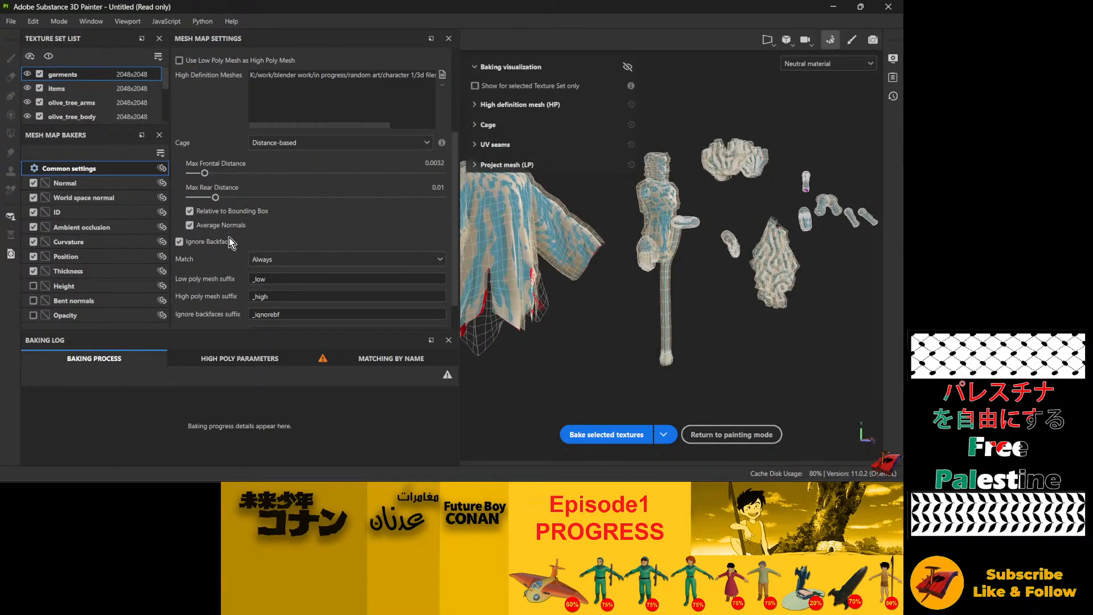
Step: Set the distance-based cage's max rear distance to 0.0239 and its max frontal distance to 0.0018
mouse_move(216, 197)
mouse_down()
mouse_move(207, 197)
mouse_move(245, 198)
mouse_move(192, 204)
mouse_move(271, 203)
mouse_move(231, 204)
mouse_up()
alt+drag(526, 268, 528, 298)
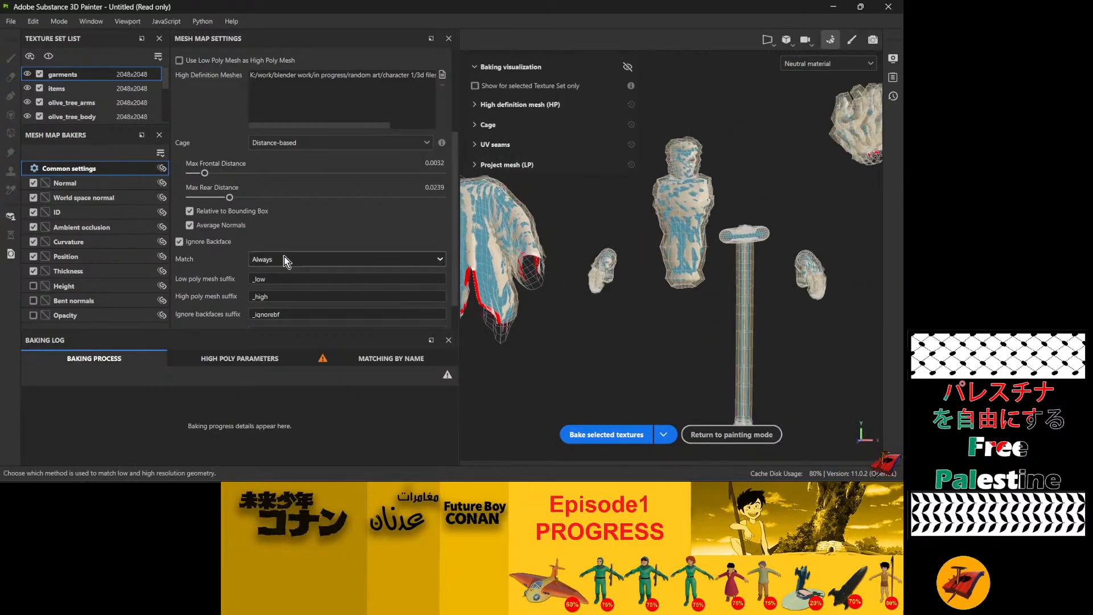
click(205, 173)
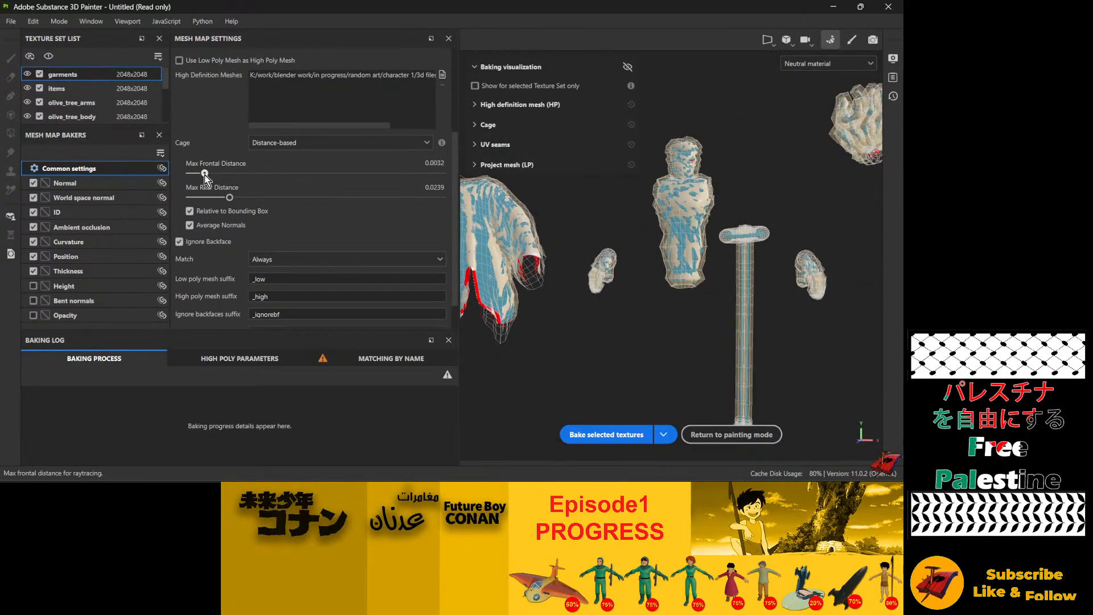
drag(205, 174, 201, 174)
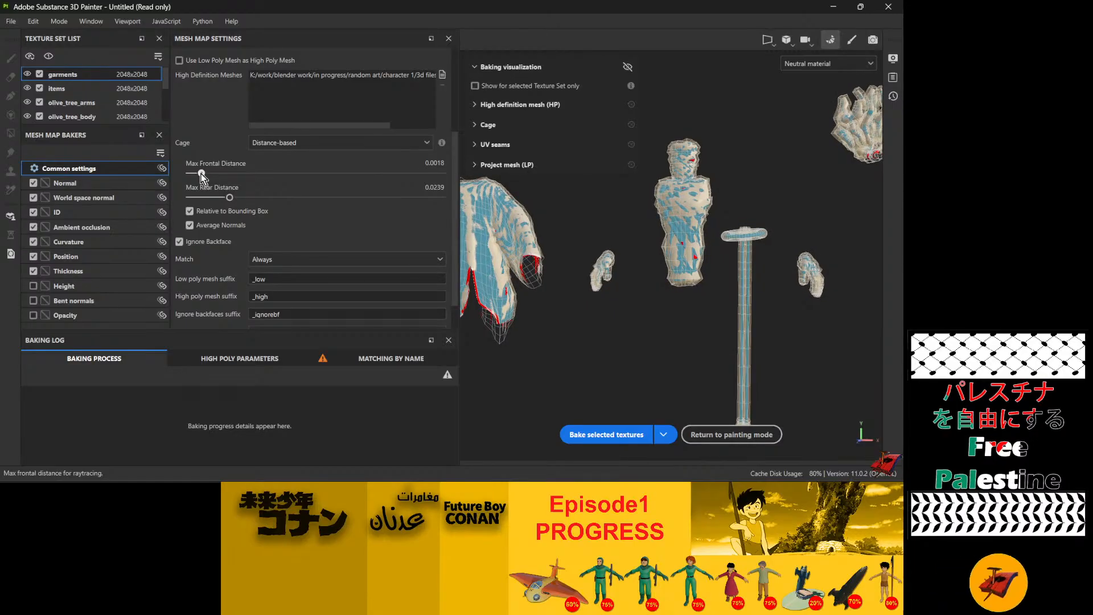
scroll(227, 246, down, 1)
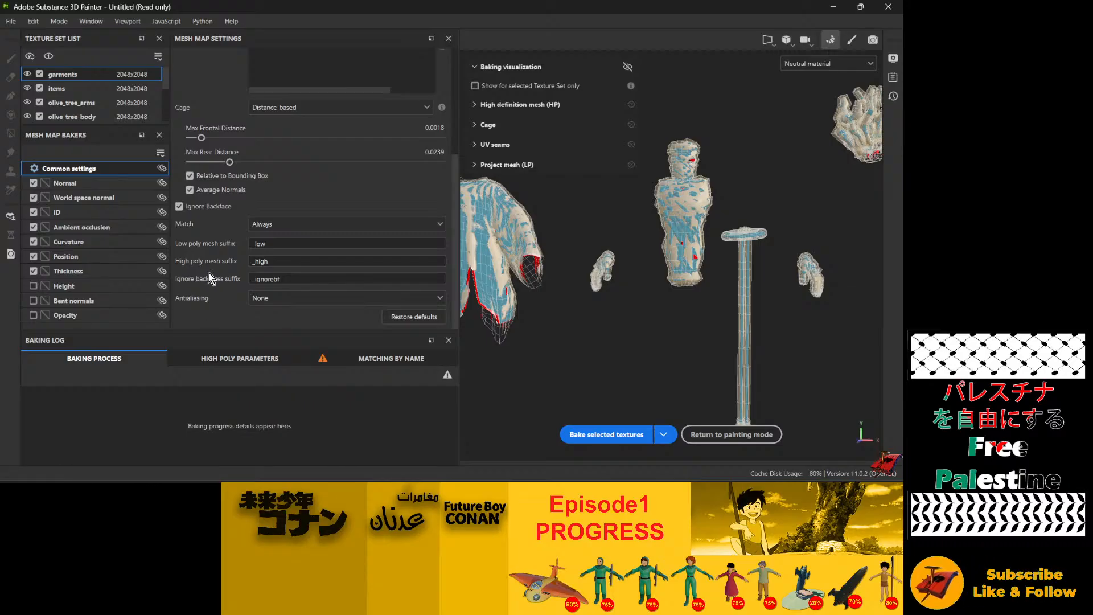
Step: Switch the cage mode to Automatic (experimental) and check the generated cage around the robe's torn hem and sleeve
scroll(205, 270, up, 3)
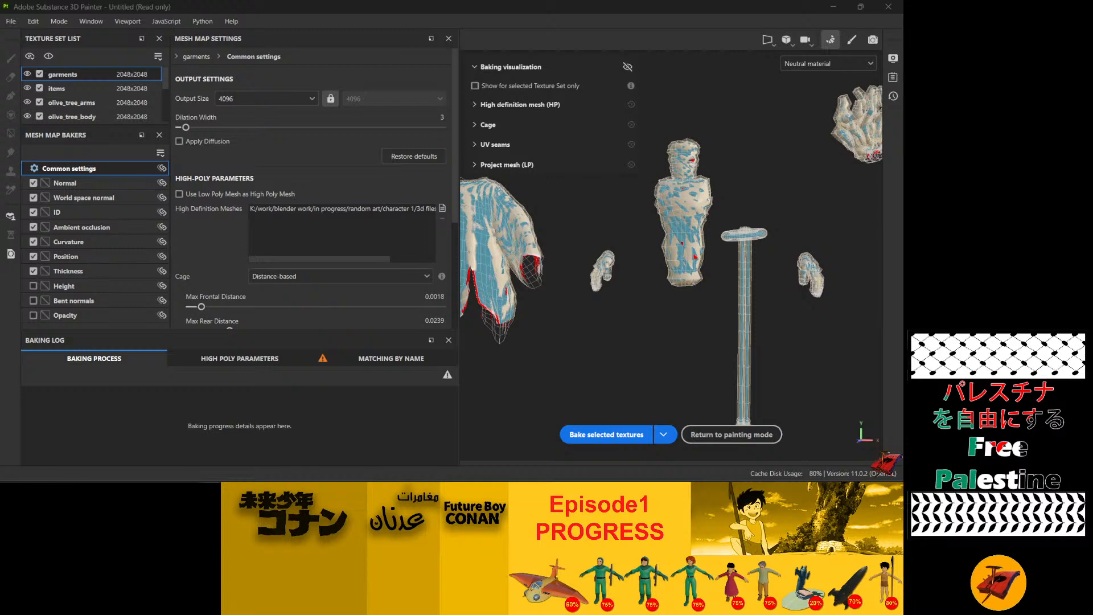
click(428, 278)
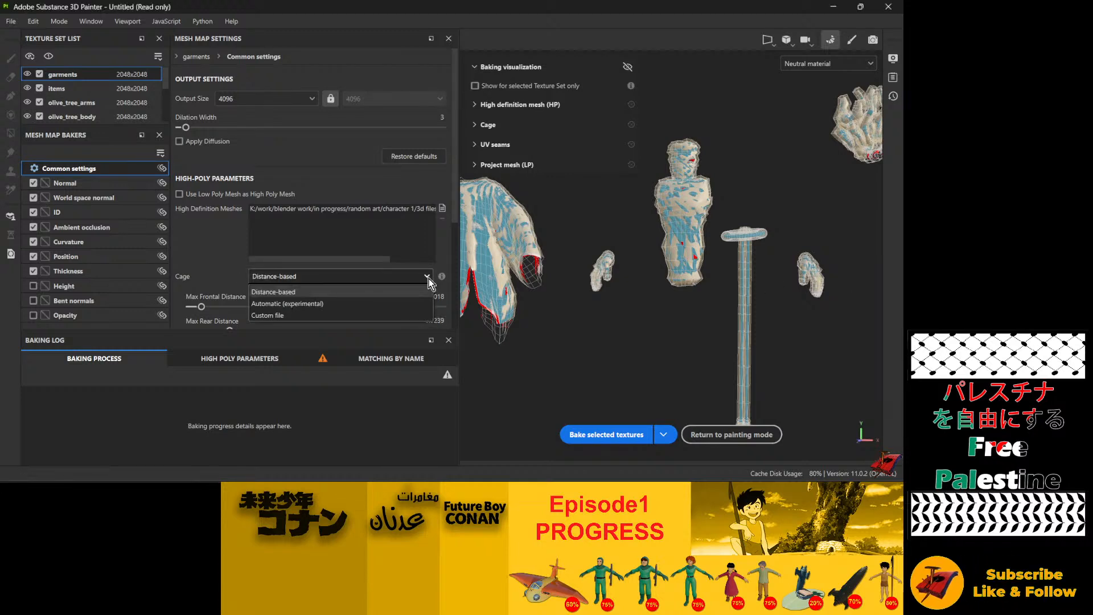
click(328, 304)
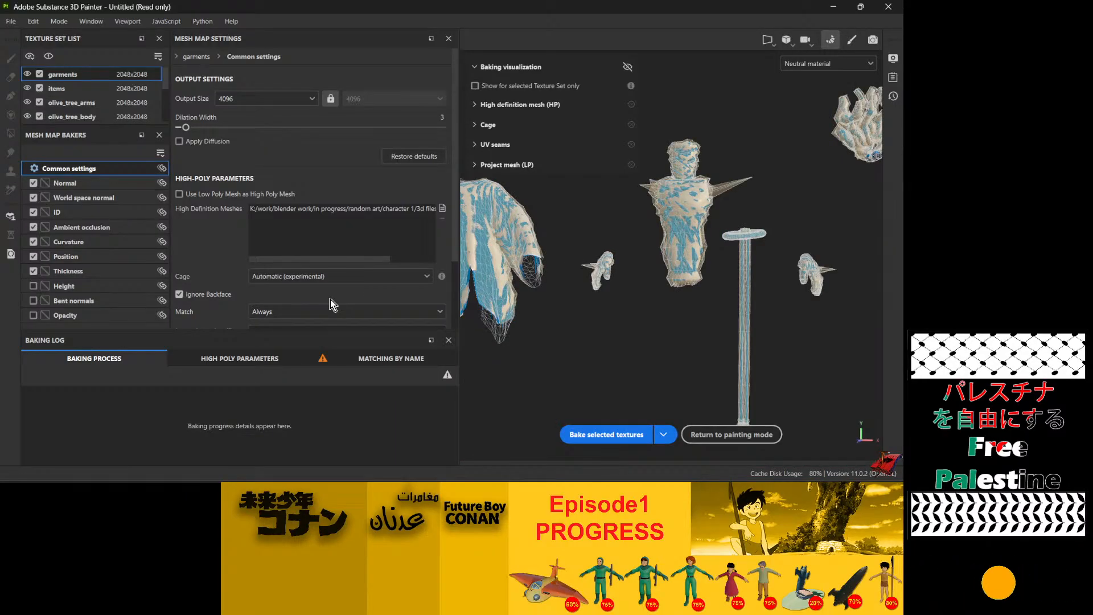
scroll(623, 275, down, 4)
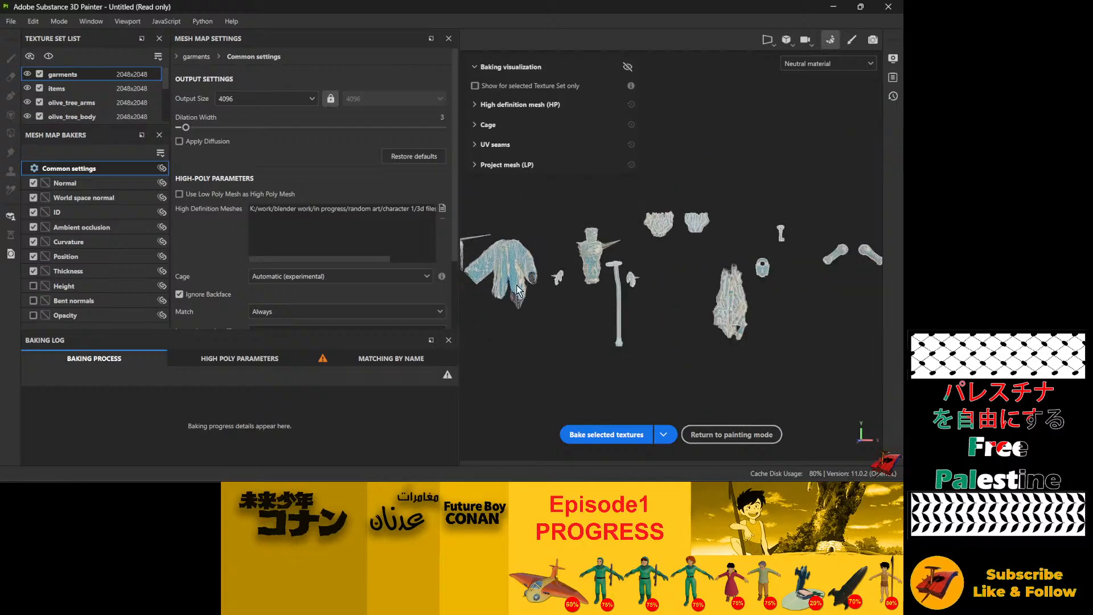
scroll(513, 282, up, 4)
mouse_move(602, 277)
alt+mouse_down()
mouse_move(606, 227)
mouse_move(614, 273)
alt+mouse_up()
Step: Review the cage mode choices and cage display options, and examine the spikes of the automatic cage on the body mesh
scroll(317, 282, down, 1)
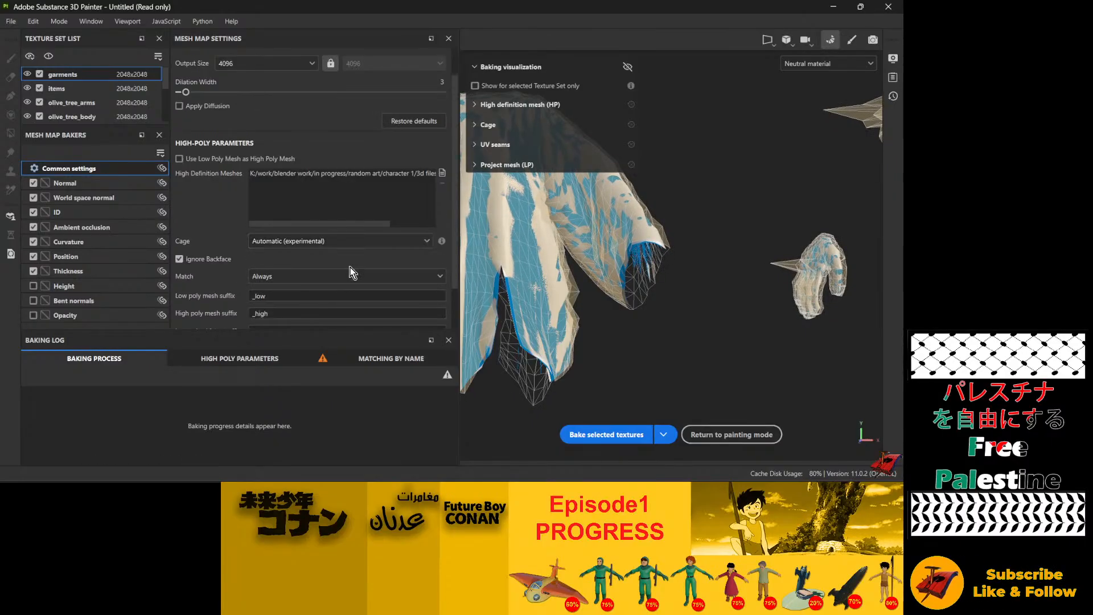
click(334, 242)
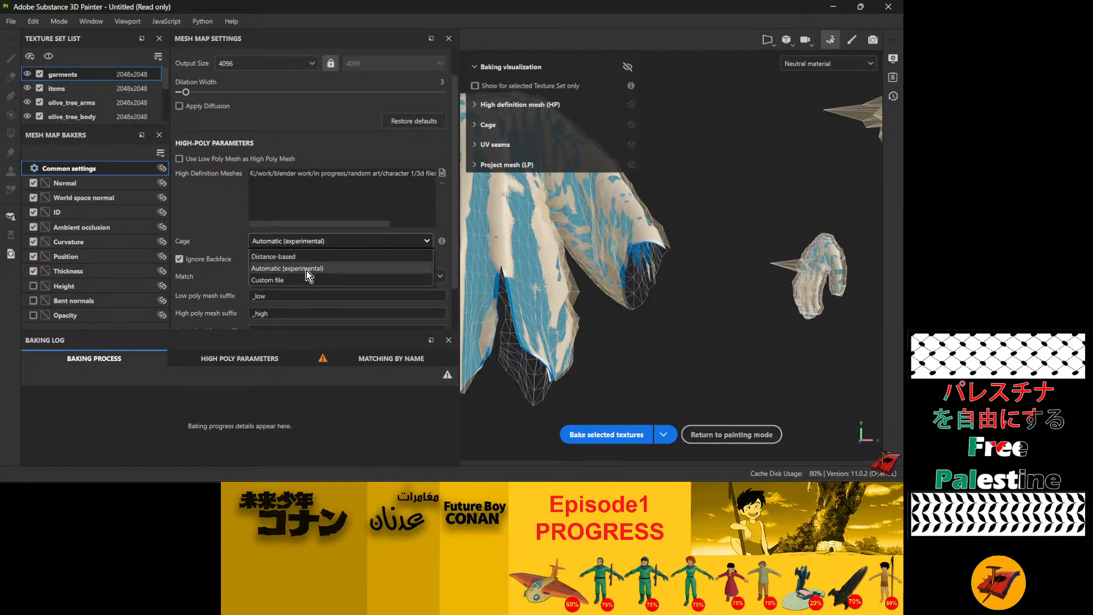
click(212, 228)
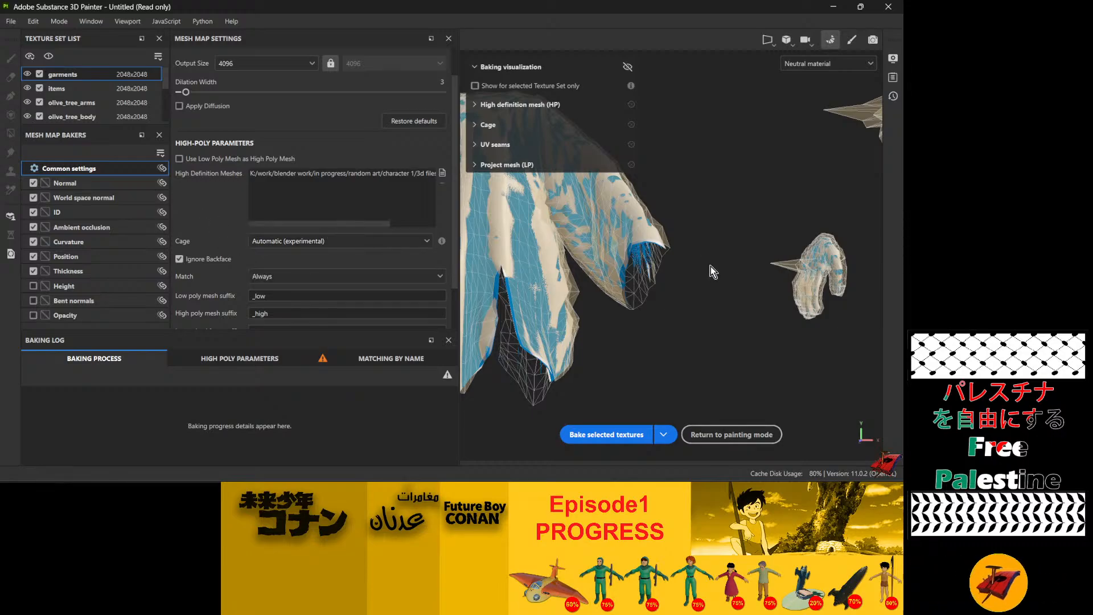
scroll(717, 263, down, 6)
alt+drag(733, 261, 700, 182)
scroll(633, 284, up, 10)
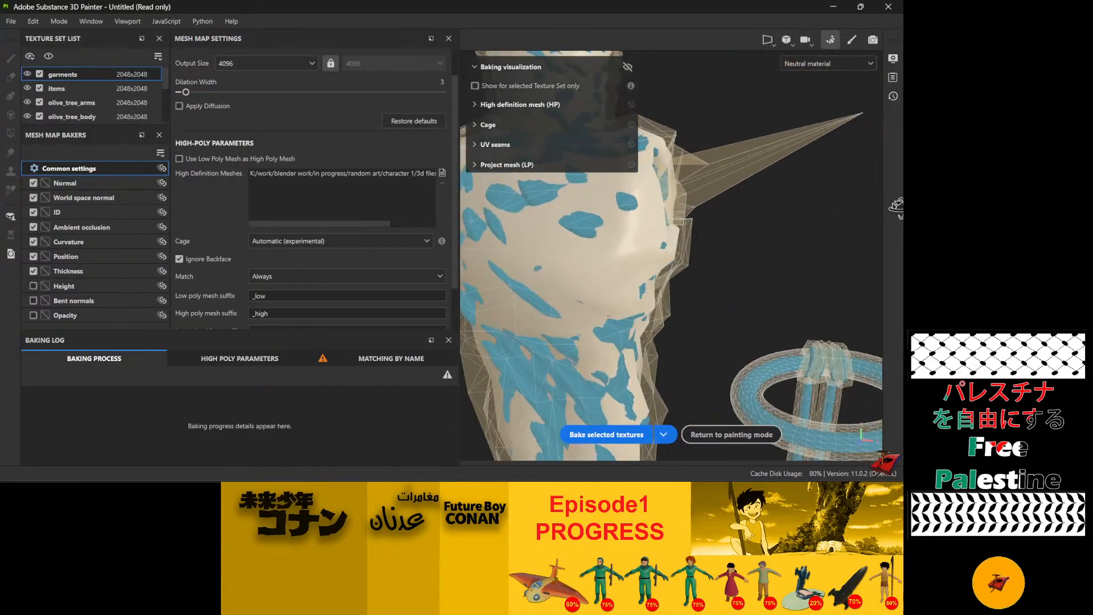
click(484, 124)
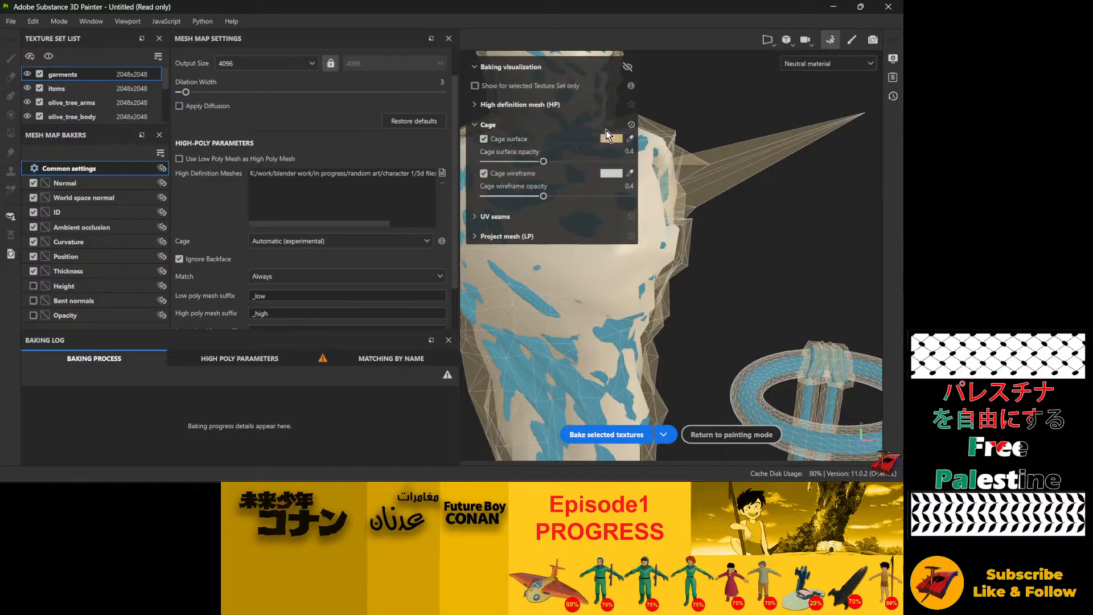
click(485, 124)
scroll(249, 295, down, 2)
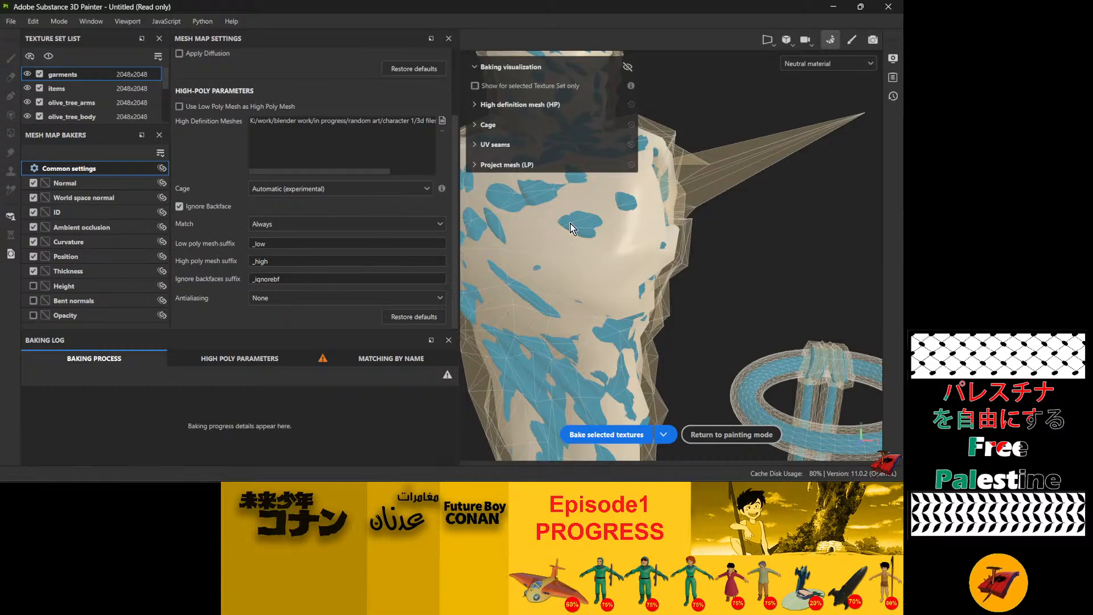
Step: Inspect the automatic cage around the robe and its neighbouring garment piece from several angles for gaps and distorted spikes
alt+drag(643, 268, 535, 265)
scroll(509, 299, up, 5)
scroll(569, 292, down, 3)
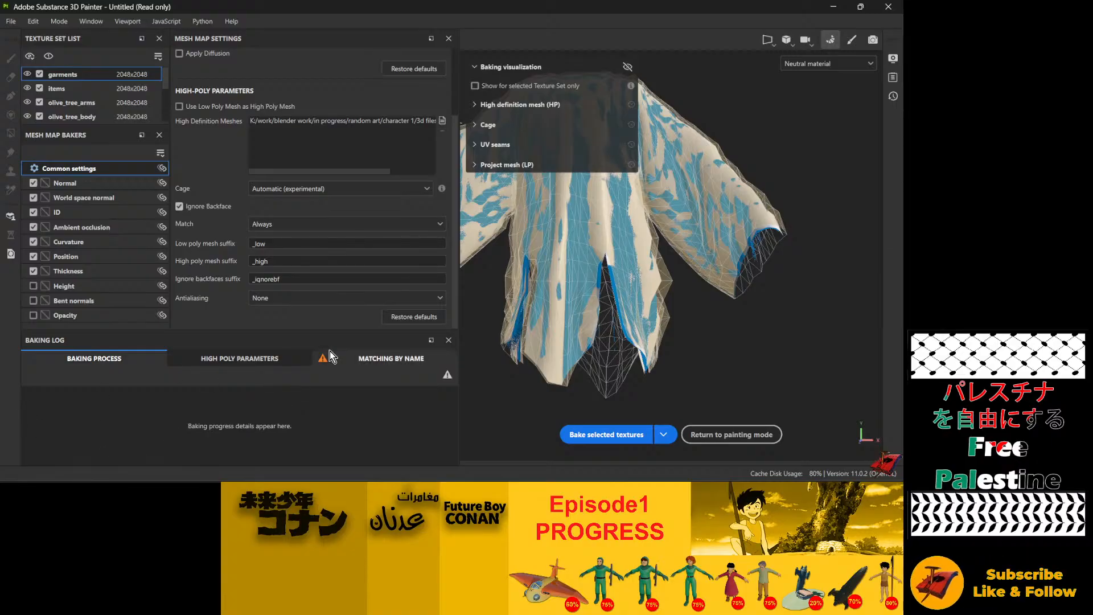
mouse_move(322, 357)
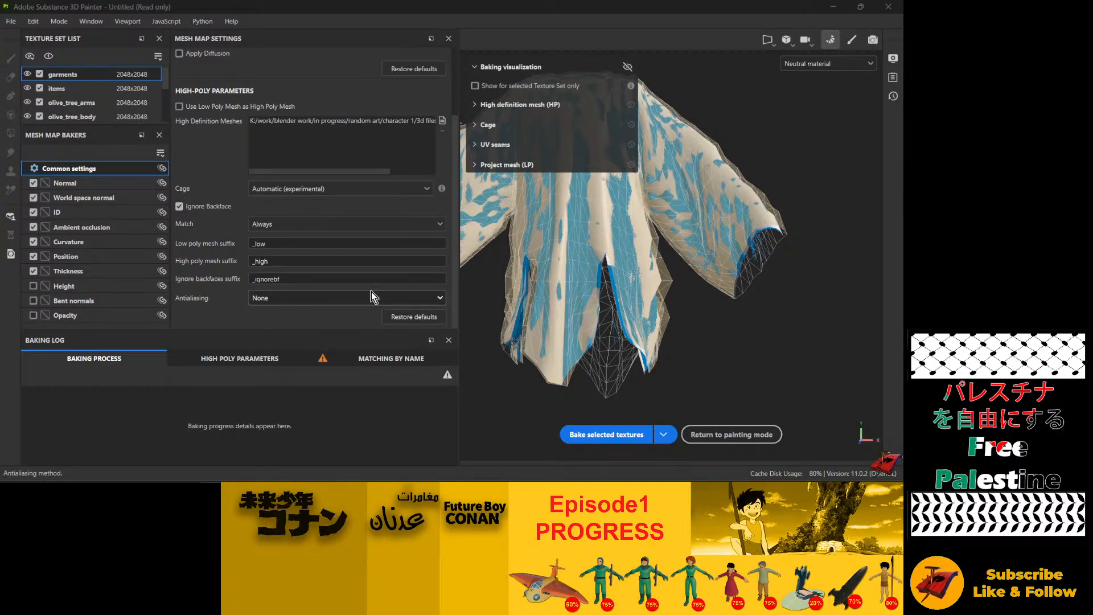
scroll(648, 323, down, 3)
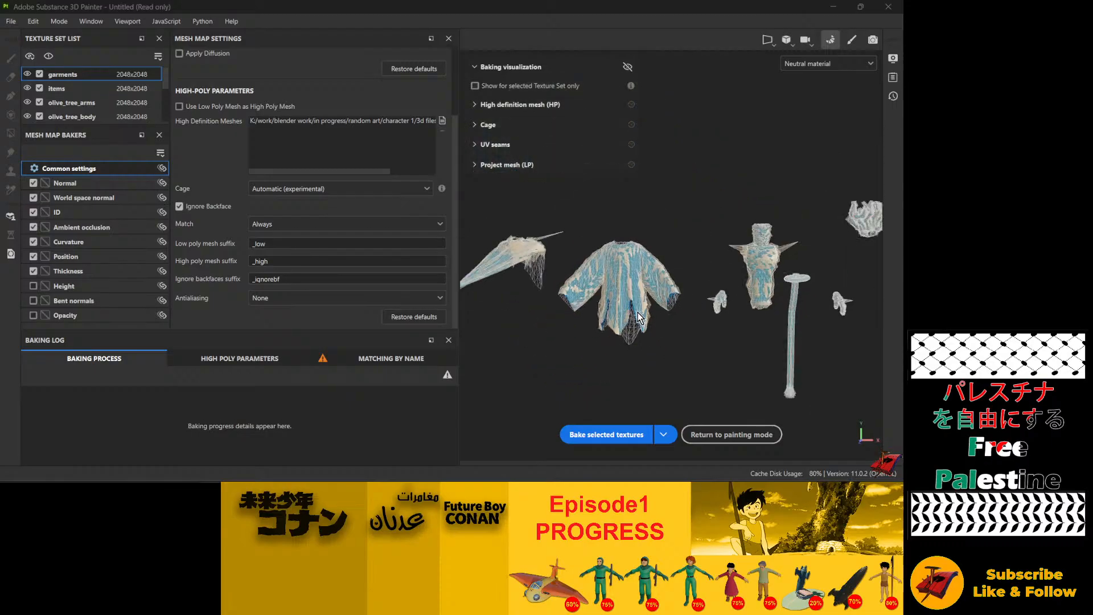
alt+drag(638, 318, 617, 311)
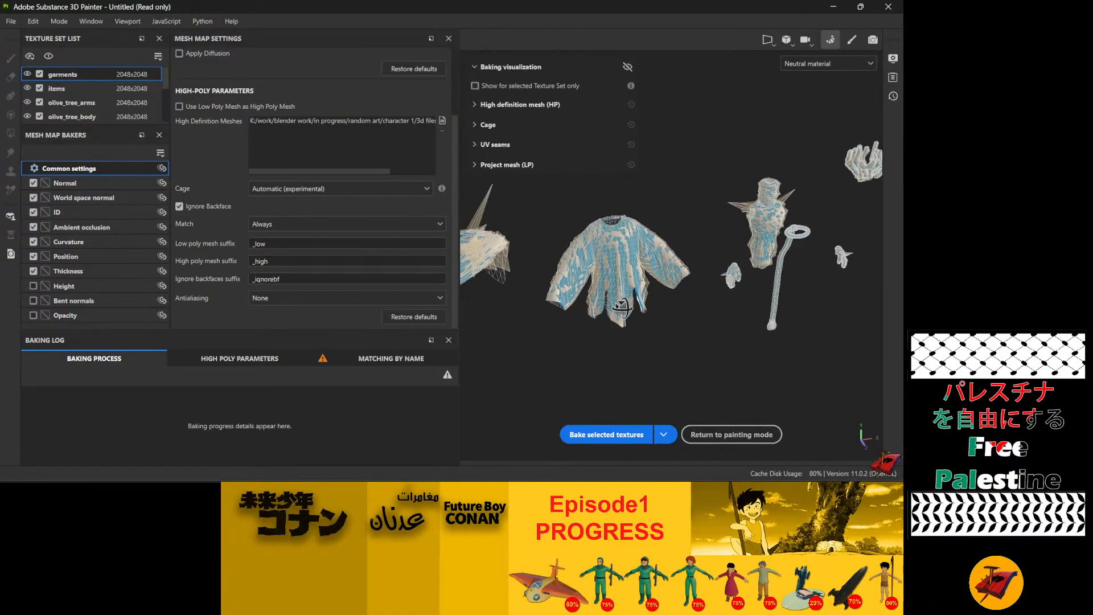
alt+drag(501, 267, 514, 362)
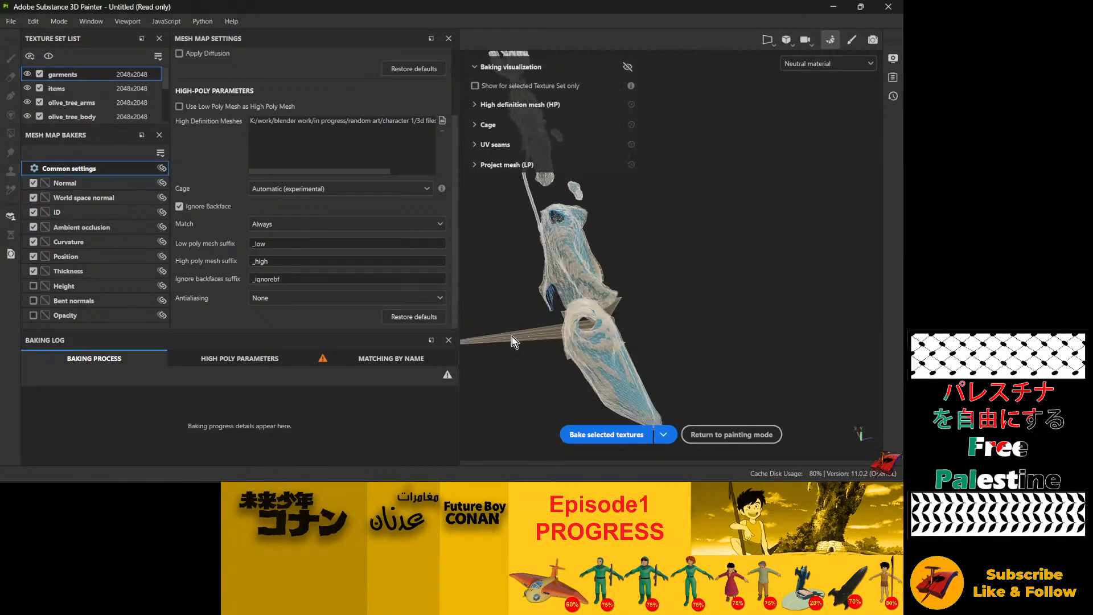
Step: Bake the mesh maps of the selected texture sets with the automatic cage and return to painting mode
alt+drag(619, 341, 457, 268)
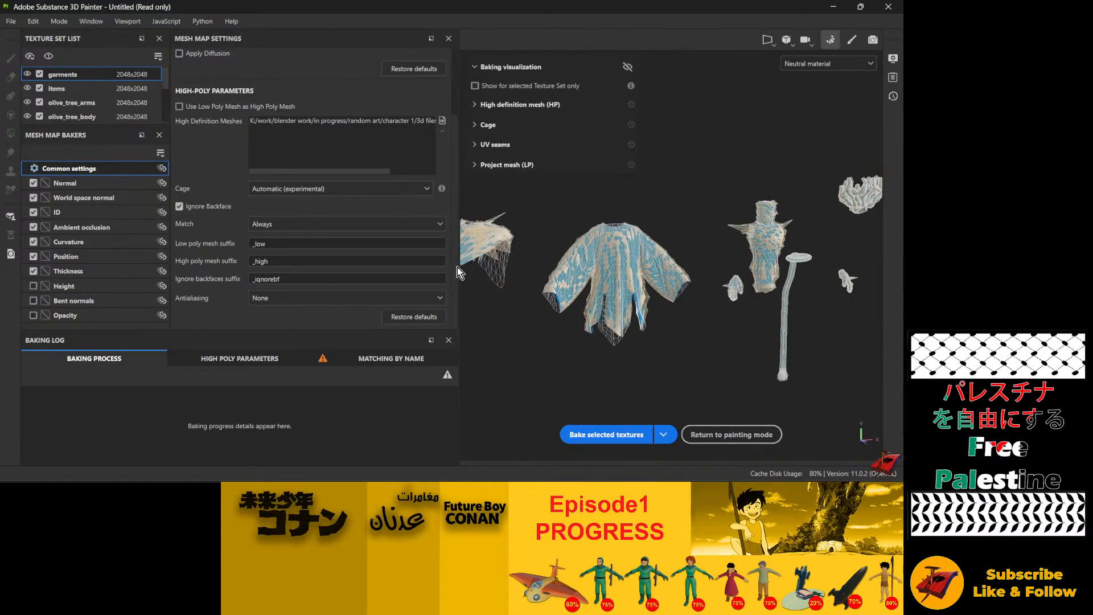
click(603, 435)
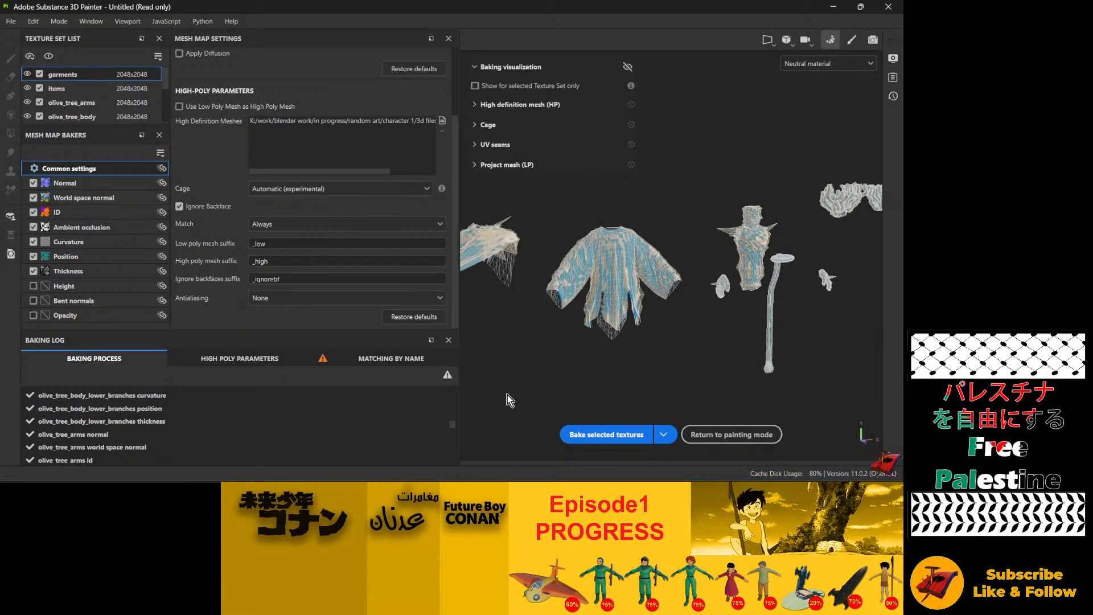
scroll(599, 286, up, 3)
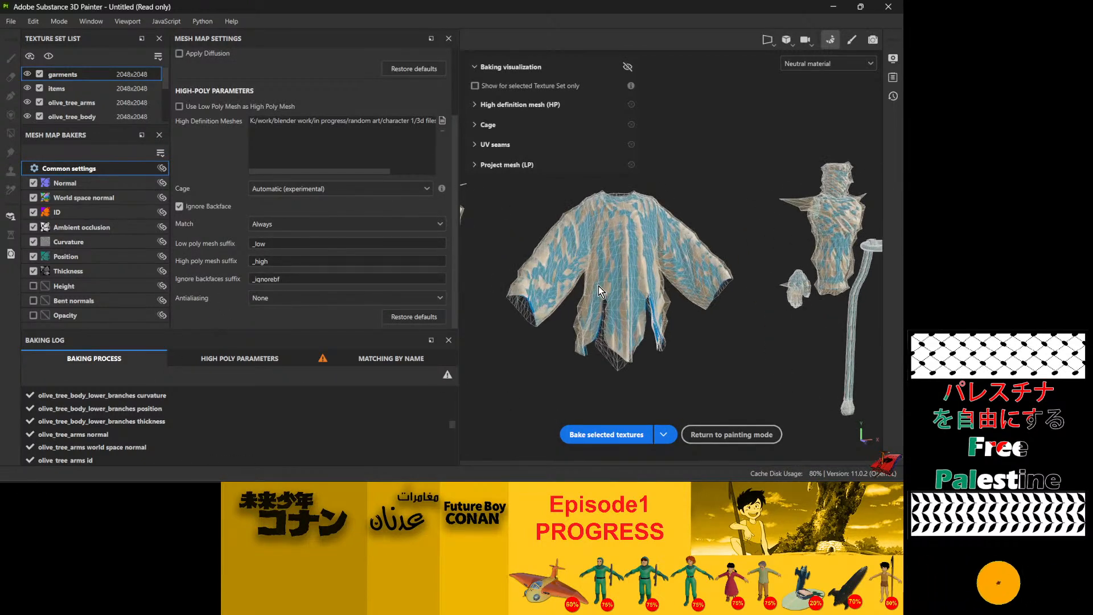
scroll(629, 231, up, 4)
scroll(629, 231, down, 6)
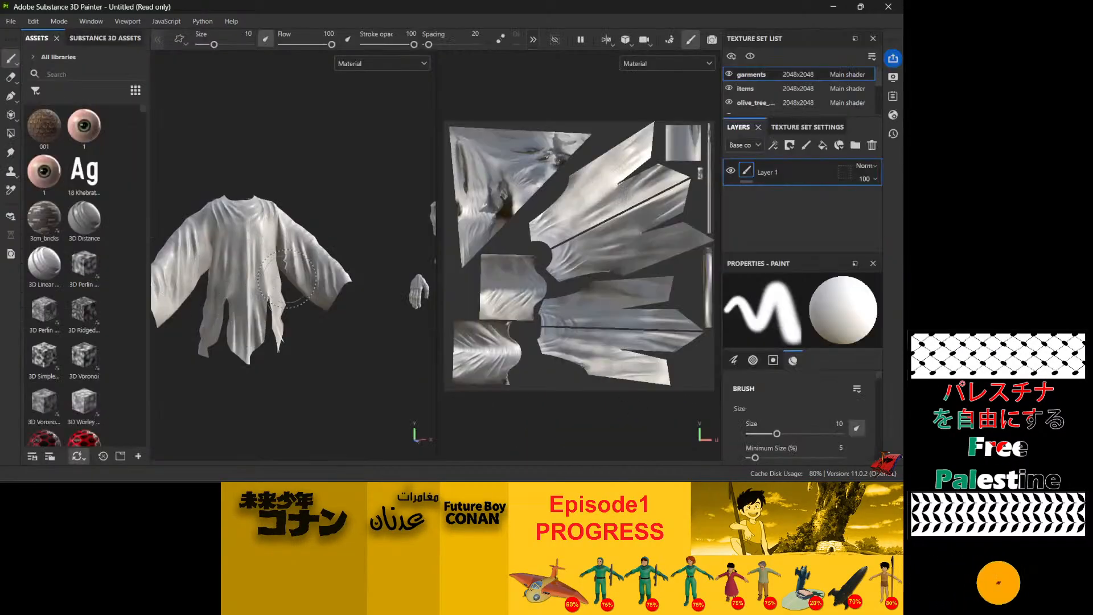
Step: Examine the baked shading on the torn robe, the draped cloth and the body mesh from several angles
mouse_move(287, 278)
alt+mouse_down()
mouse_move(317, 179)
mouse_move(336, 268)
mouse_move(410, 342)
mouse_move(463, 291)
mouse_move(305, 283)
mouse_move(239, 233)
mouse_move(353, 284)
mouse_move(430, 300)
mouse_move(379, 300)
alt+mouse_up()
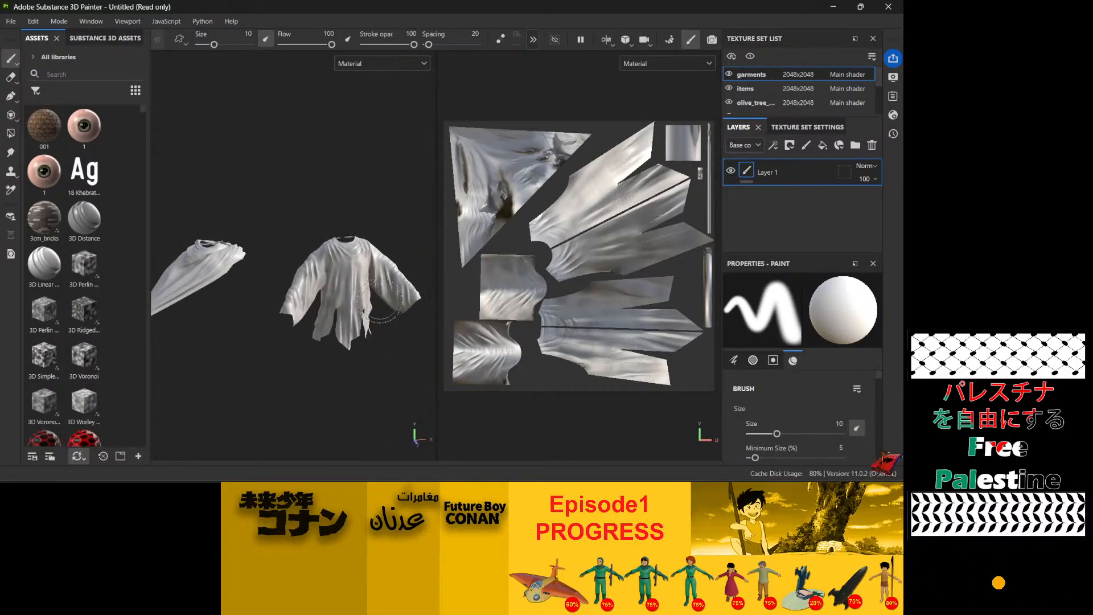
mouse_move(371, 298)
alt+middle_down()
mouse_move(329, 285)
mouse_move(138, 280)
mouse_move(144, 290)
mouse_move(112, 302)
mouse_move(317, 273)
alt+middle_up()
scroll(293, 243, up, 5)
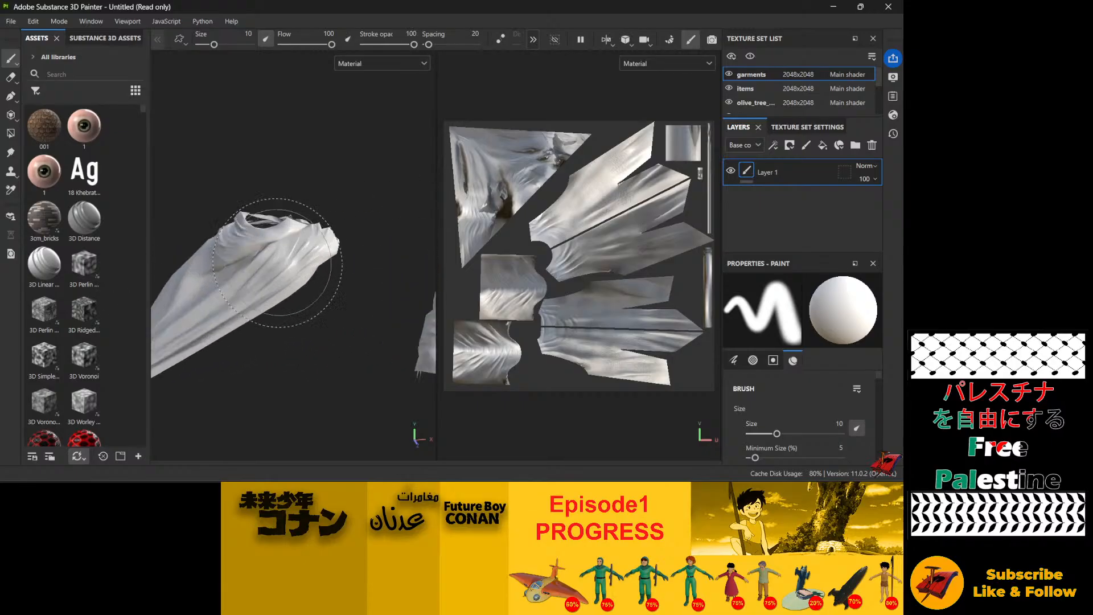
alt+drag(267, 259, 166, 239)
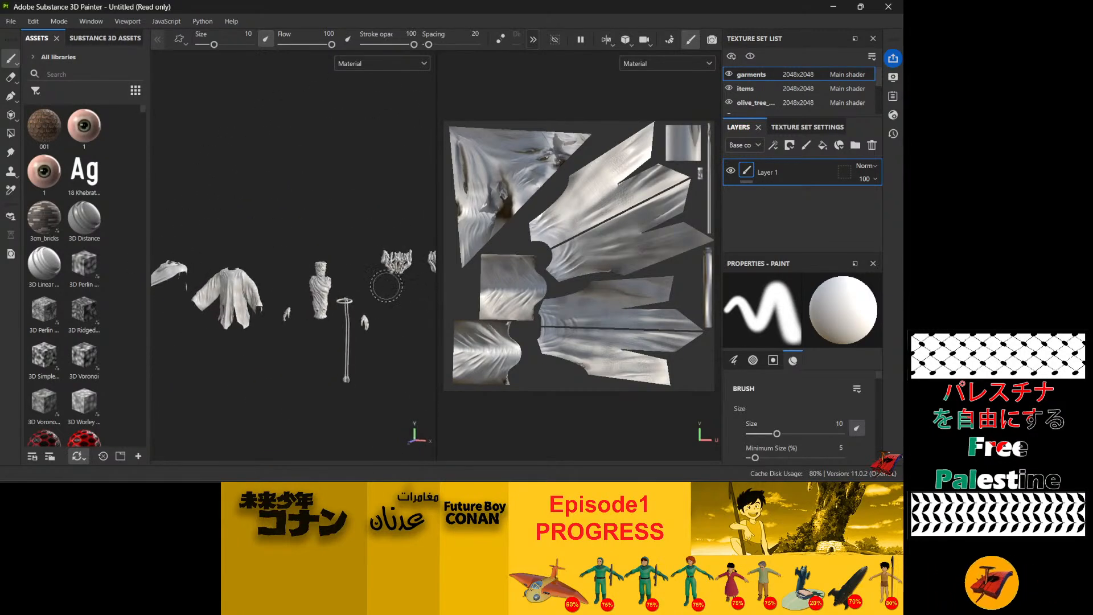
alt+drag(314, 275, 198, 236)
mouse_move(323, 280)
alt+mouse_down()
mouse_move(409, 271)
mouse_move(468, 284)
mouse_move(521, 244)
mouse_move(315, 297)
mouse_move(359, 293)
alt+mouse_up()
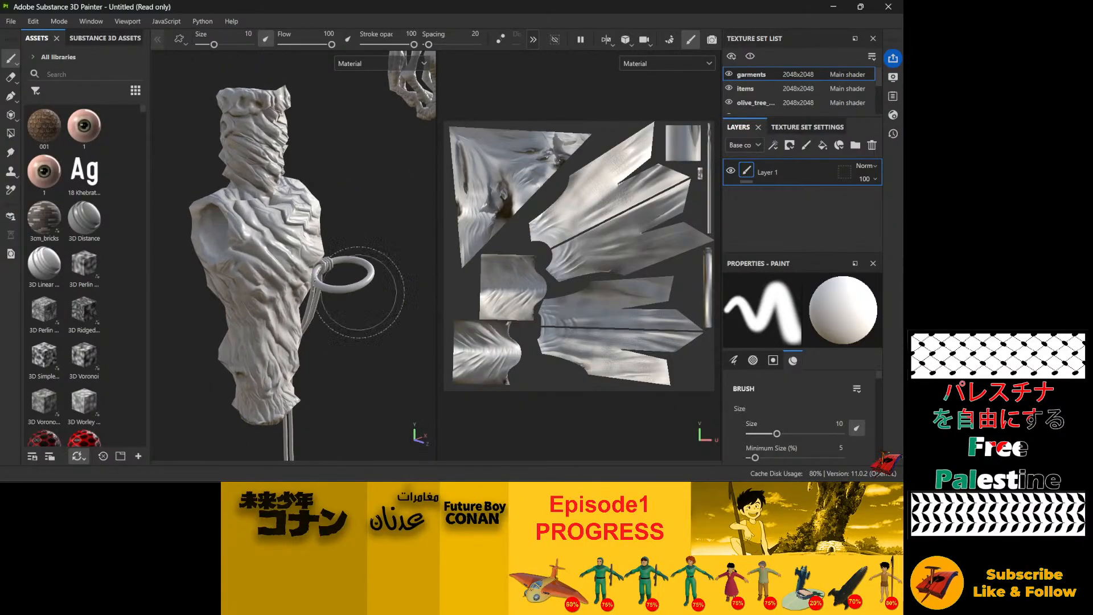
scroll(293, 241, up, 8)
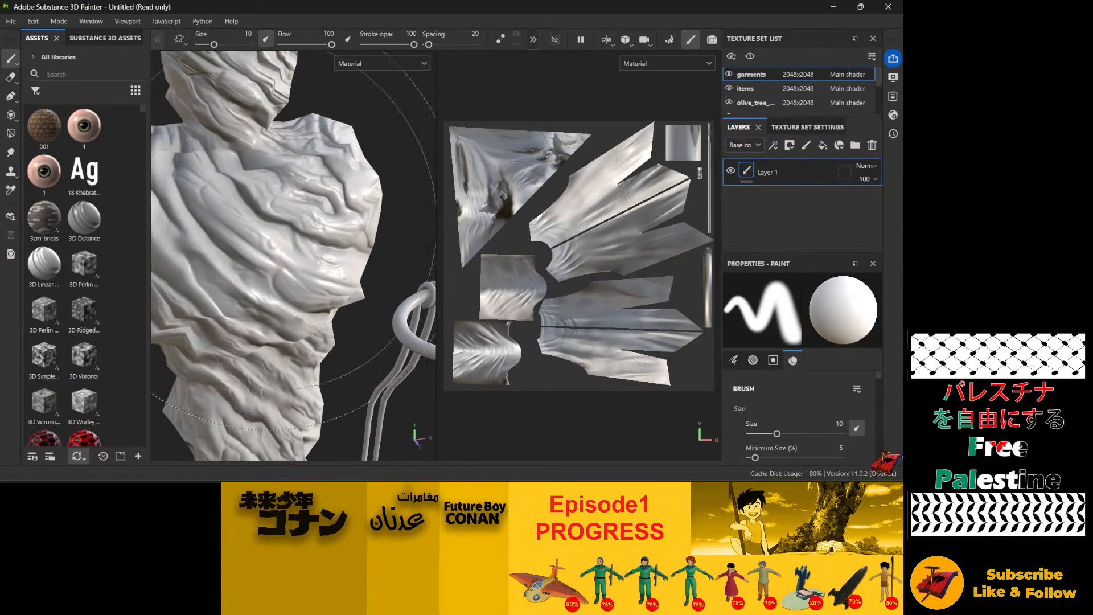
scroll(293, 242, down, 5)
alt+drag(364, 239, 357, 201)
alt+drag(319, 294, 150, 225)
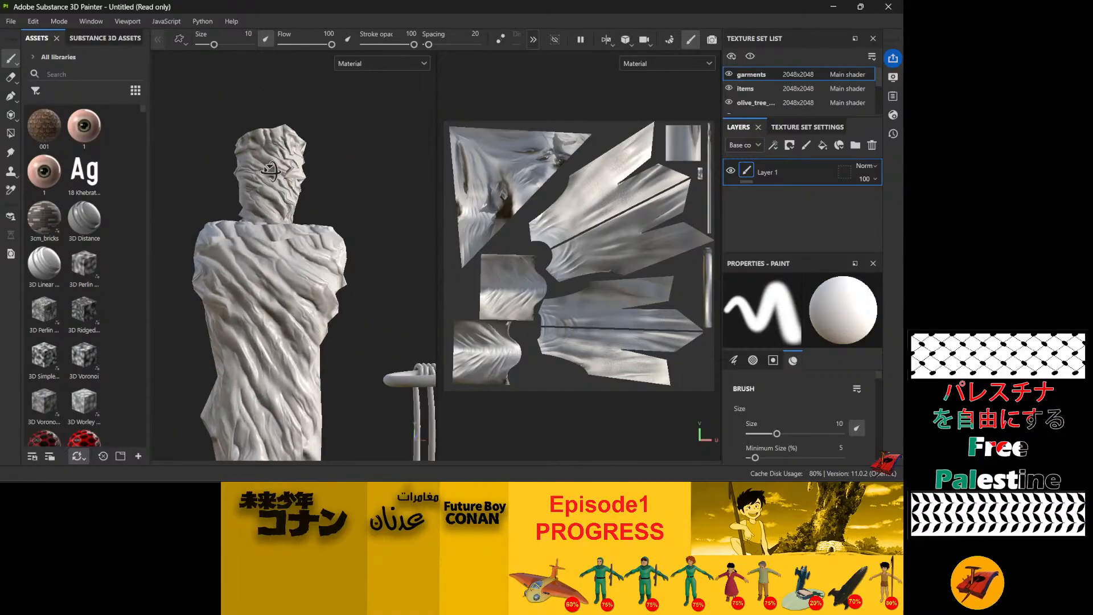
alt+drag(271, 171, 377, 230)
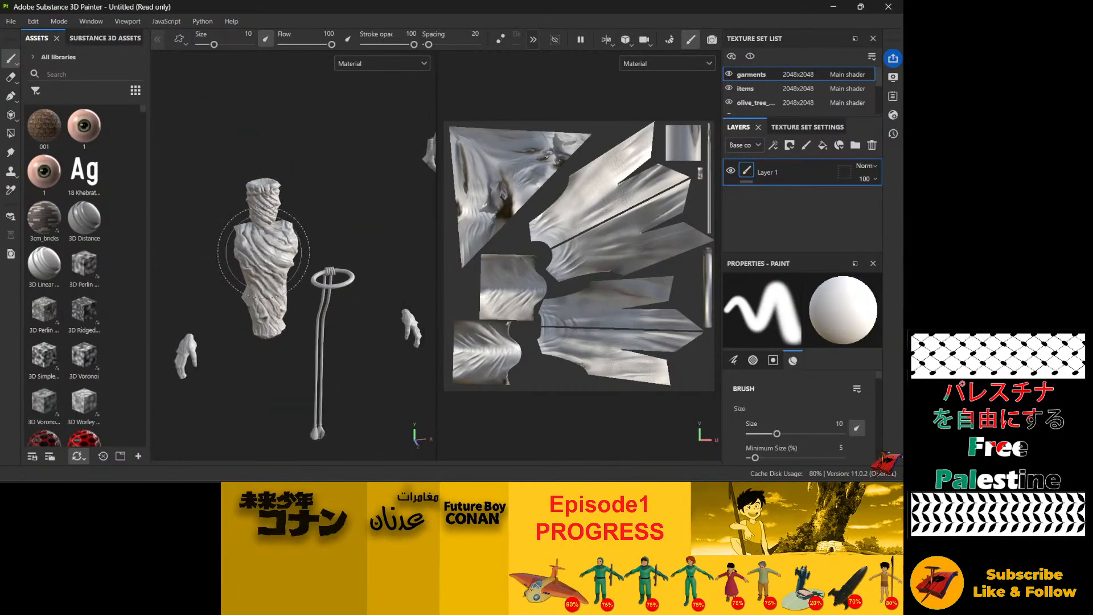
Step: Examine the baked result on the branch clusters and the tangled lower-branch mesh from several sides for projection errors
scroll(384, 216, up, 10)
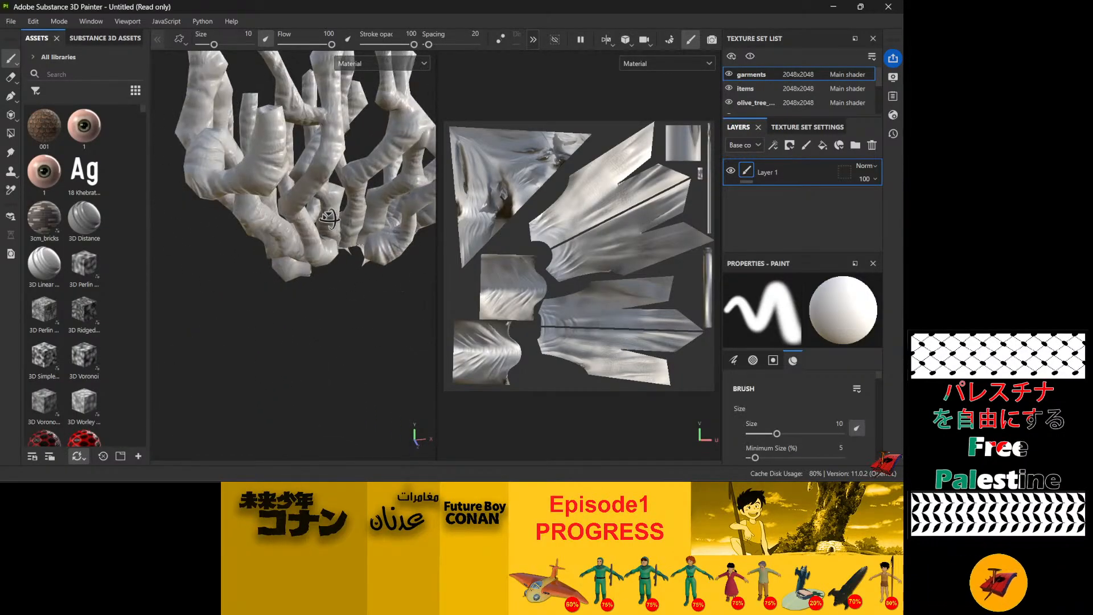
alt+drag(508, 179, 597, 213)
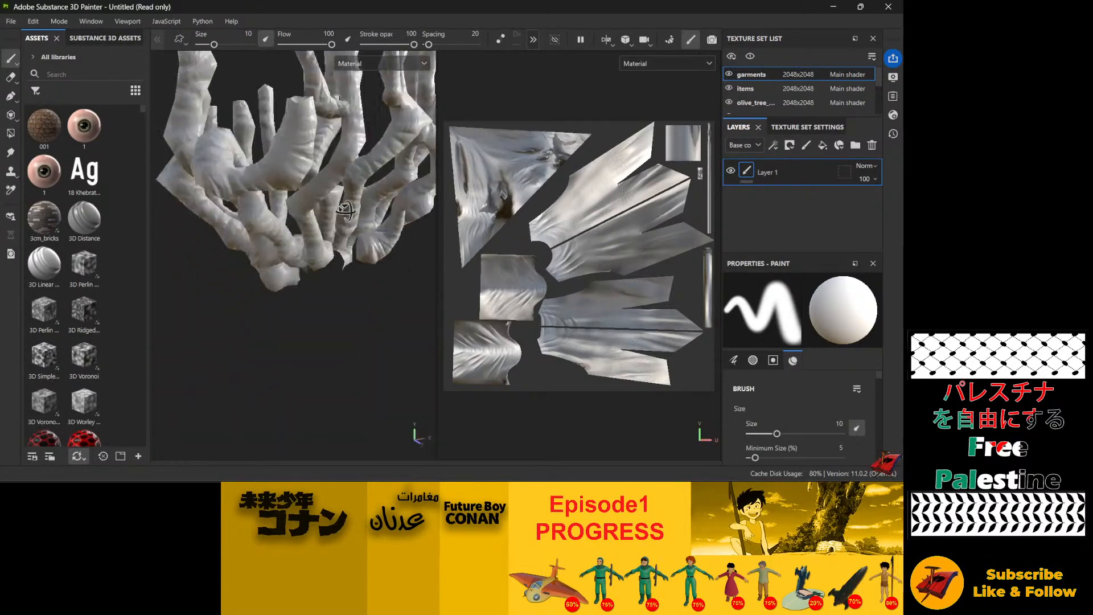
scroll(267, 206, down, 6)
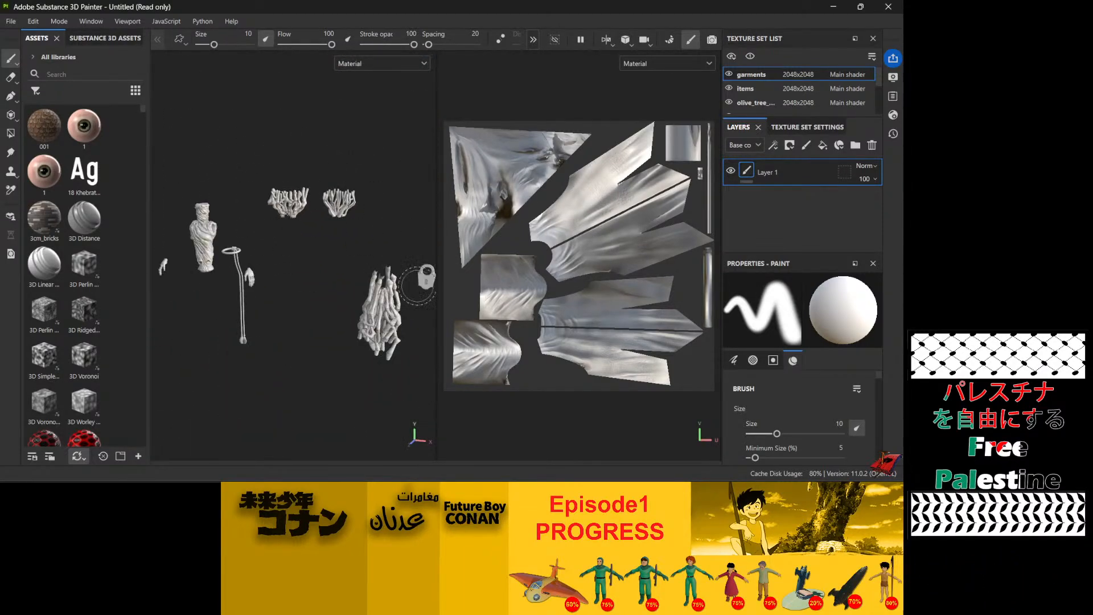
scroll(407, 359, up, 8)
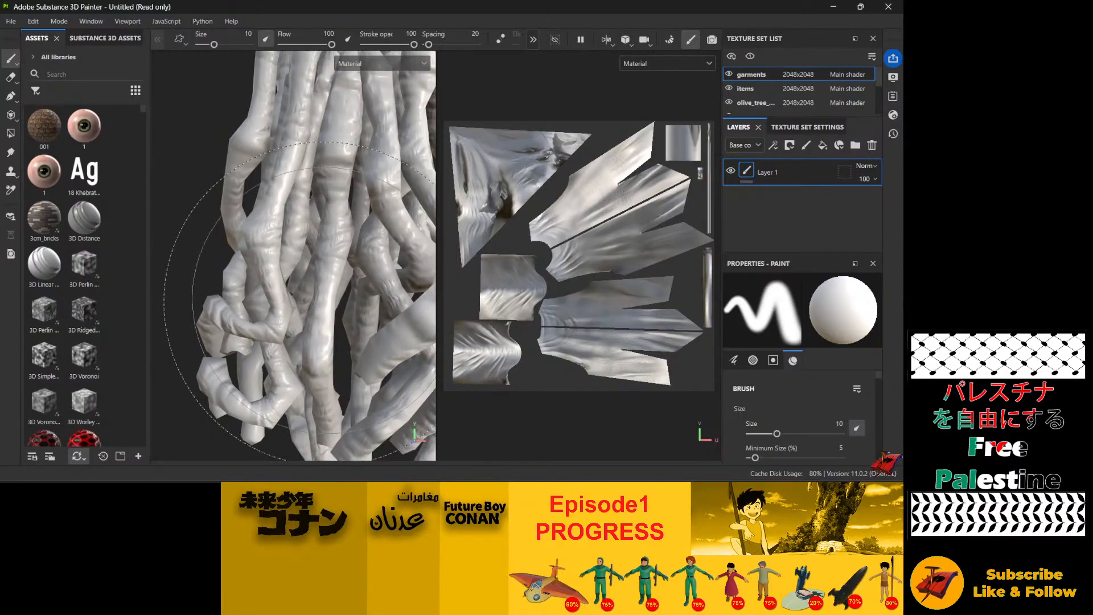
scroll(390, 246, up, 10)
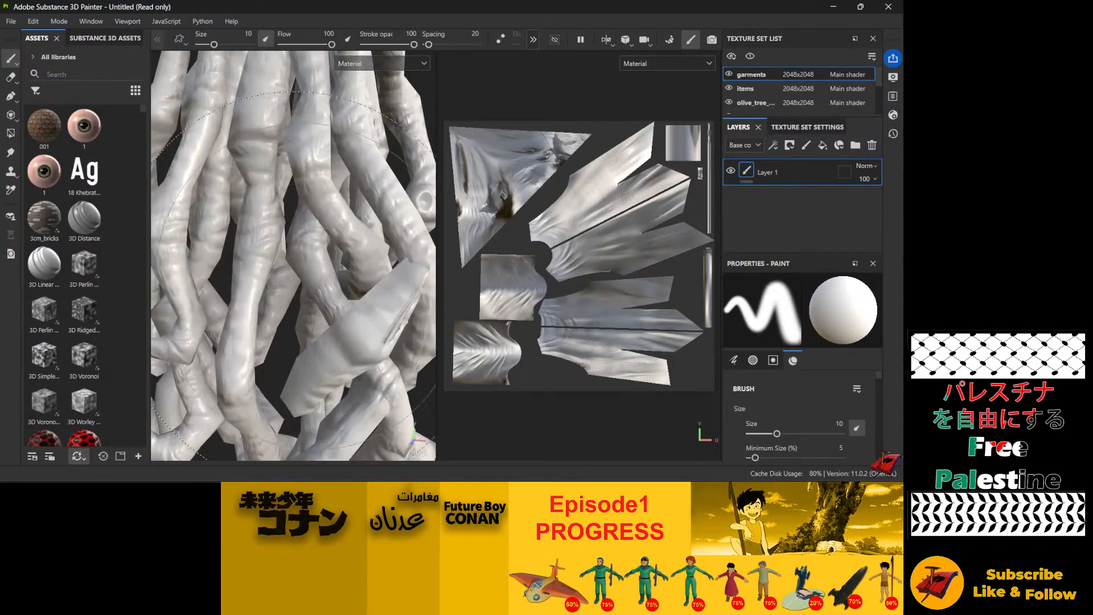
alt+drag(390, 246, 451, 236)
scroll(251, 254, down, 10)
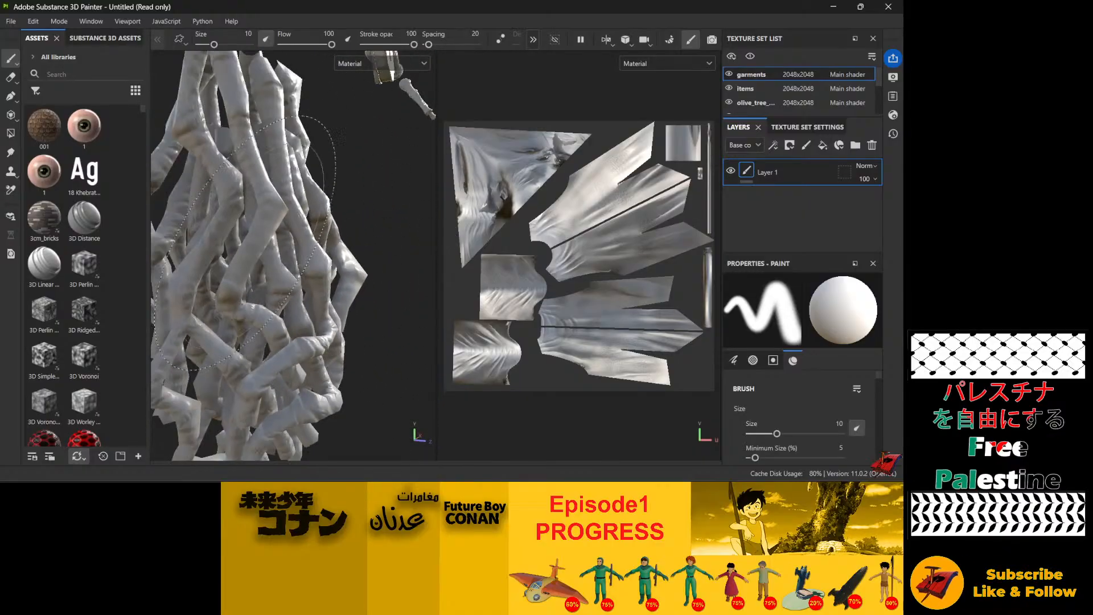
mouse_move(250, 254)
alt+mouse_down()
mouse_move(383, 210)
mouse_move(325, 179)
mouse_move(176, 178)
mouse_move(129, 228)
mouse_move(171, 205)
mouse_move(267, 221)
alt+mouse_up()
scroll(269, 228, down, 10)
scroll(375, 204, up, 9)
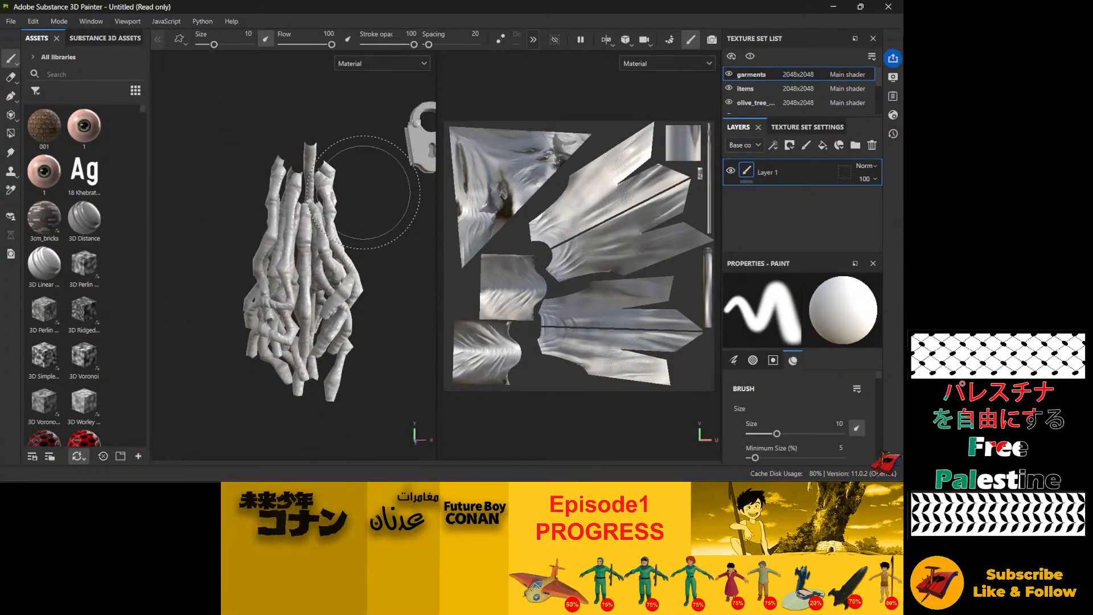
alt+drag(361, 207, 232, 258)
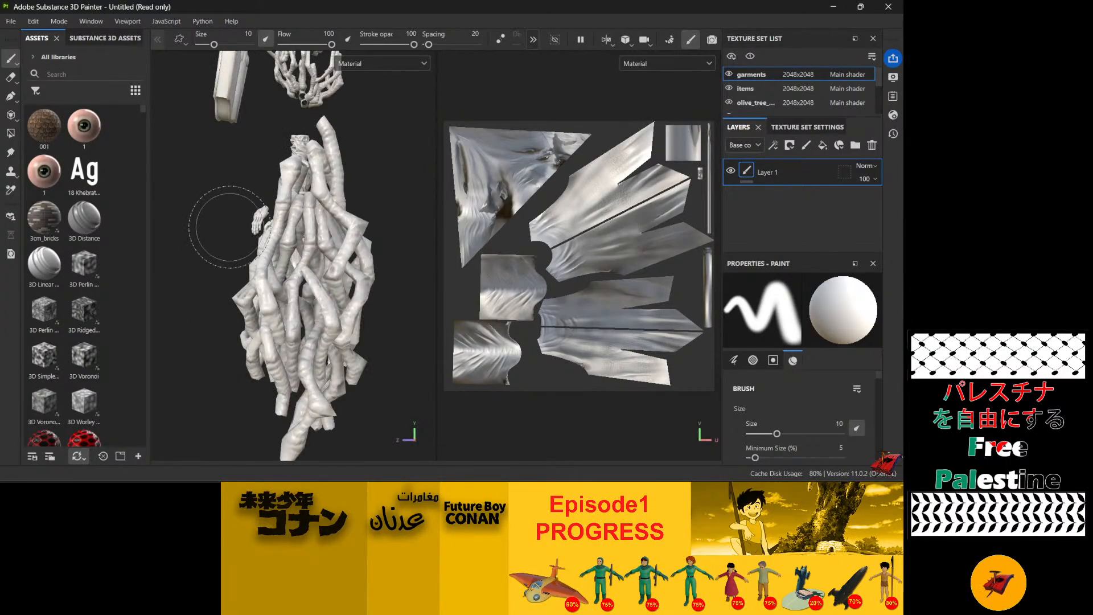
scroll(233, 240, down, 10)
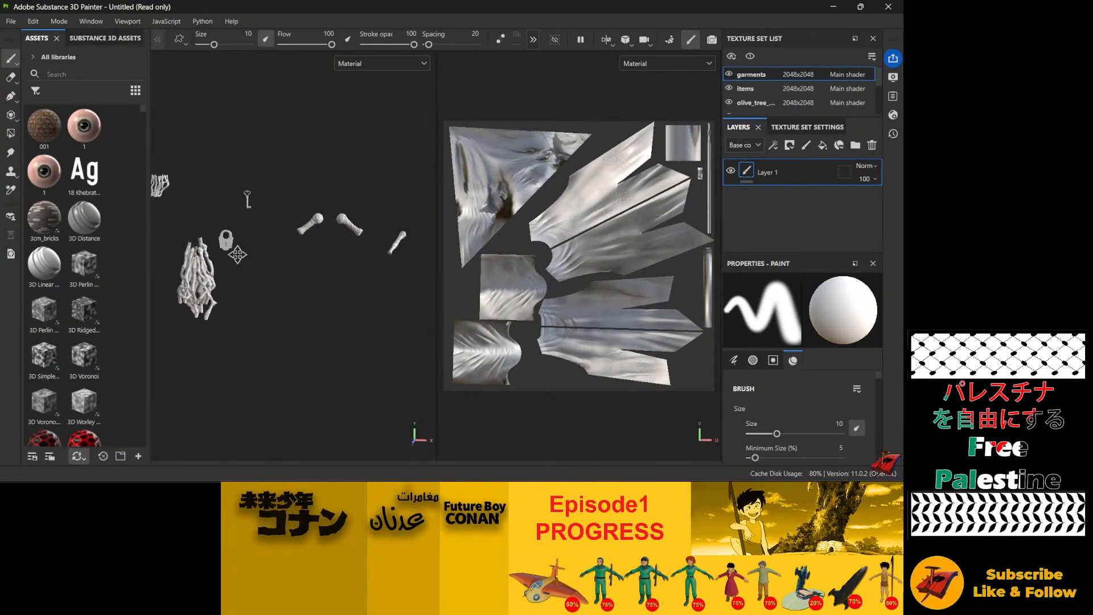
Step: Check the remaining small pieces of the model and examine the triangular cloth island in the garments UV layout for baking artefacts
middle_drag(237, 254, 256, 279)
scroll(519, 176, up, 3)
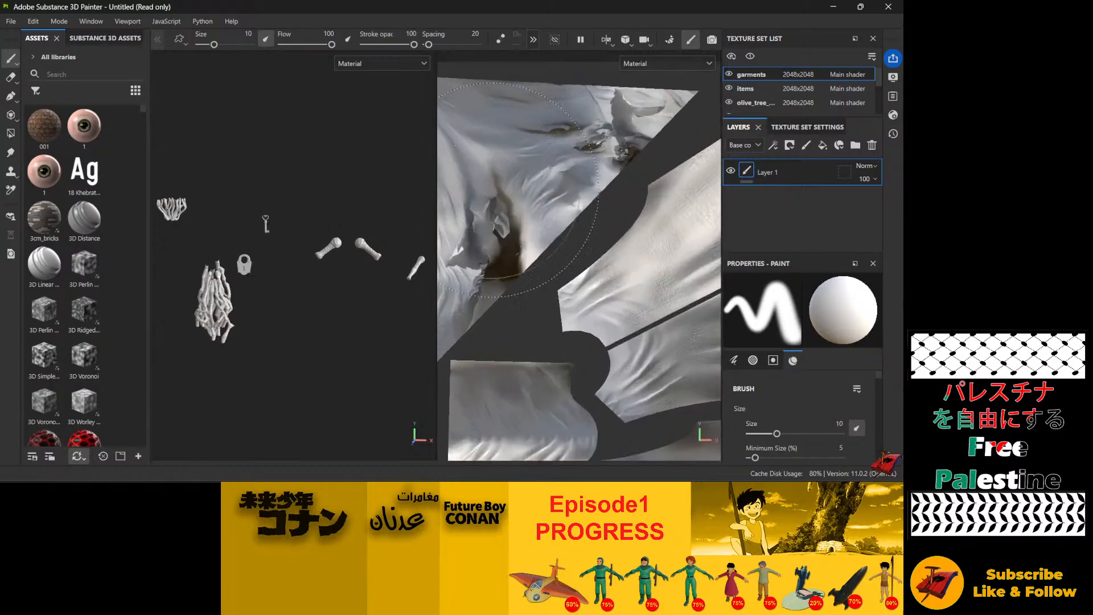
scroll(246, 269, down, 4)
scroll(316, 266, up, 6)
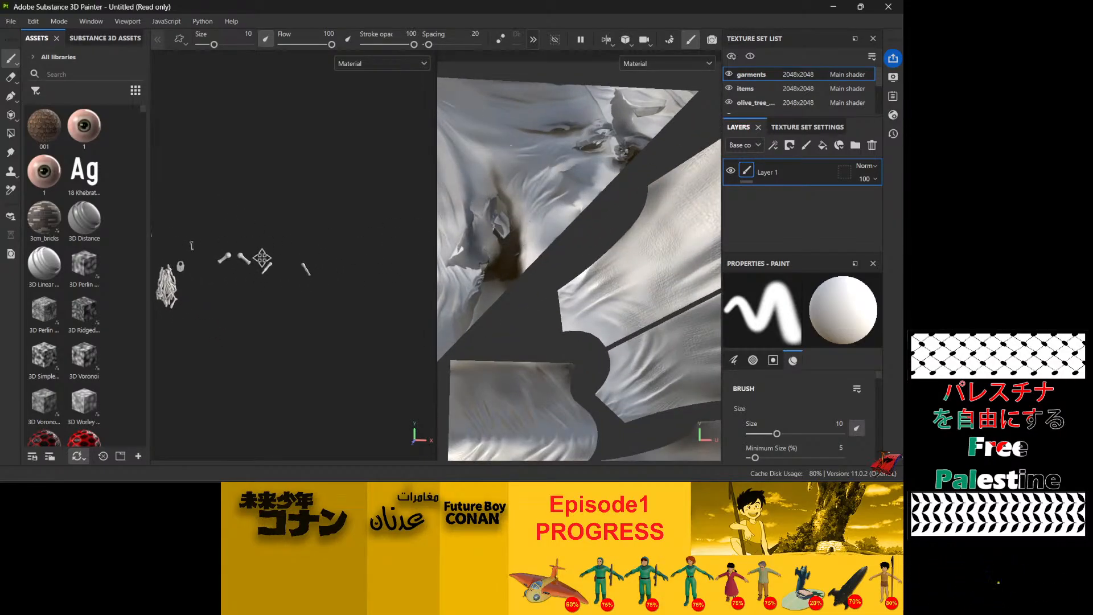
mouse_move(367, 254)
alt+mouse_down()
mouse_move(176, 327)
mouse_move(3, 328)
mouse_move(245, 281)
mouse_move(215, 245)
mouse_move(287, 248)
mouse_move(324, 268)
mouse_move(288, 237)
mouse_move(364, 245)
alt+mouse_up()
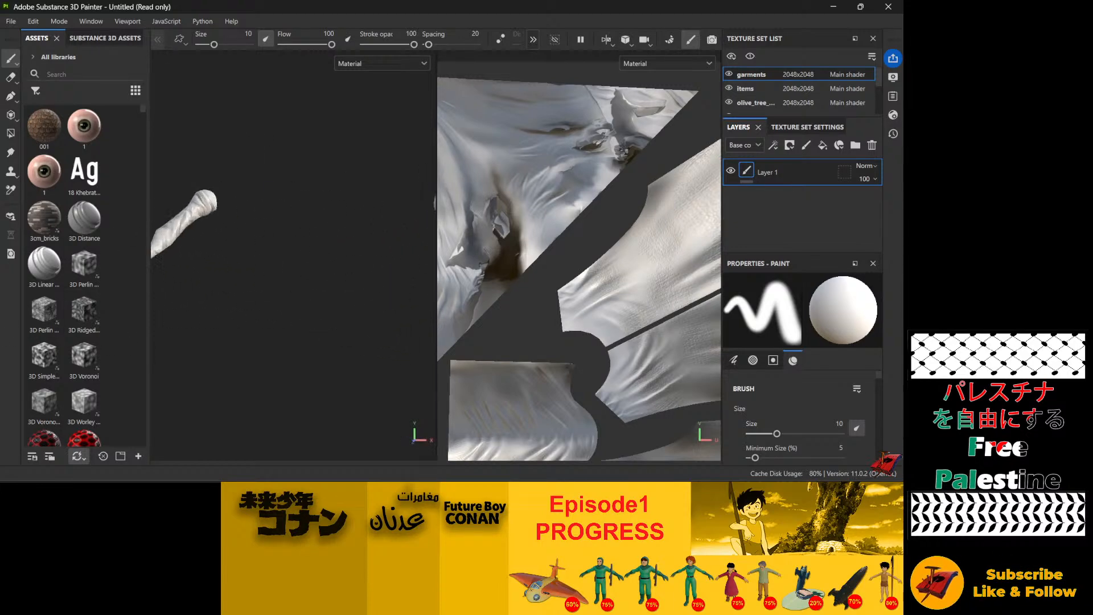
scroll(556, 296, down, 3)
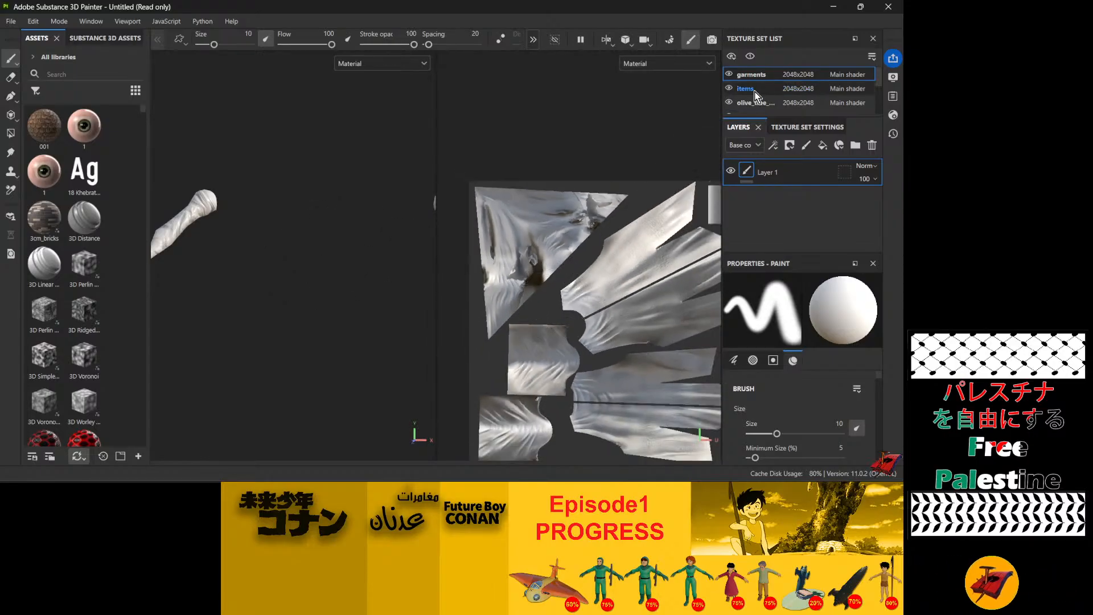
scroll(586, 224, down, 2)
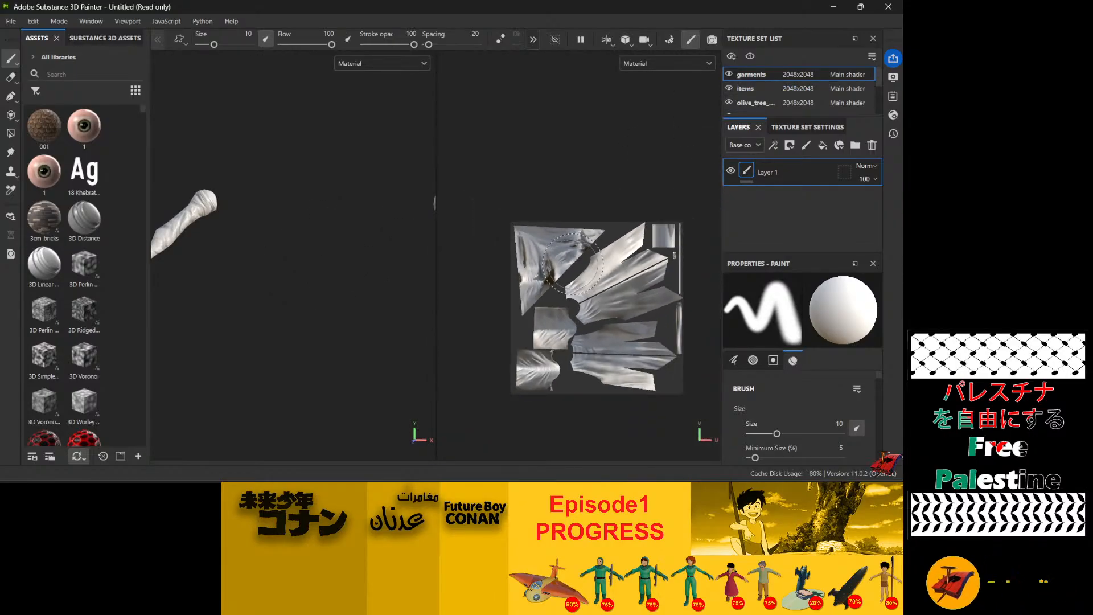
scroll(585, 224, up, 6)
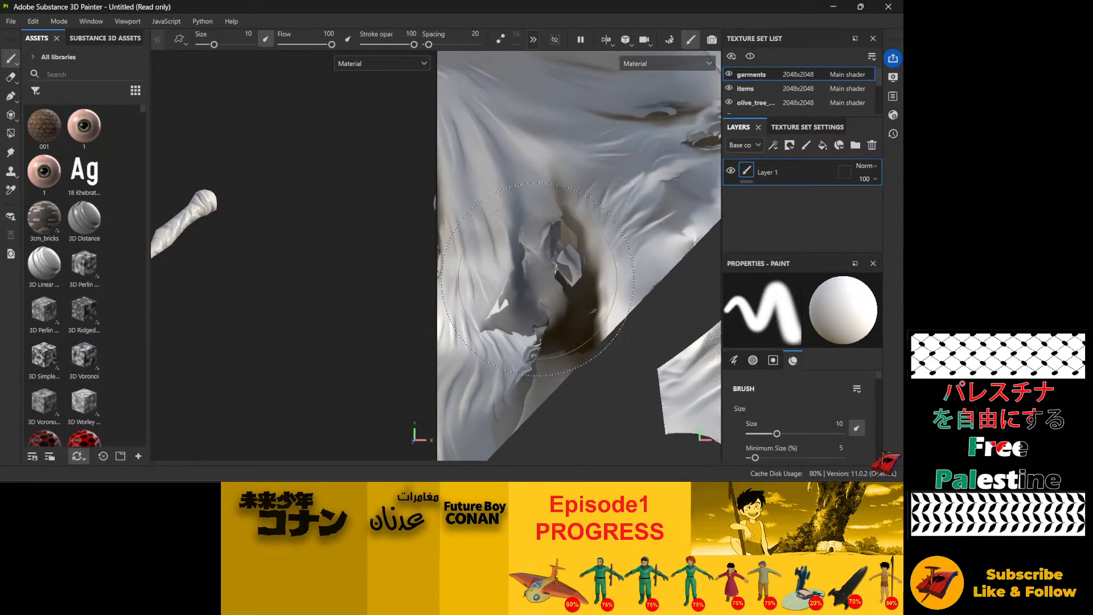
scroll(538, 279, down, 2)
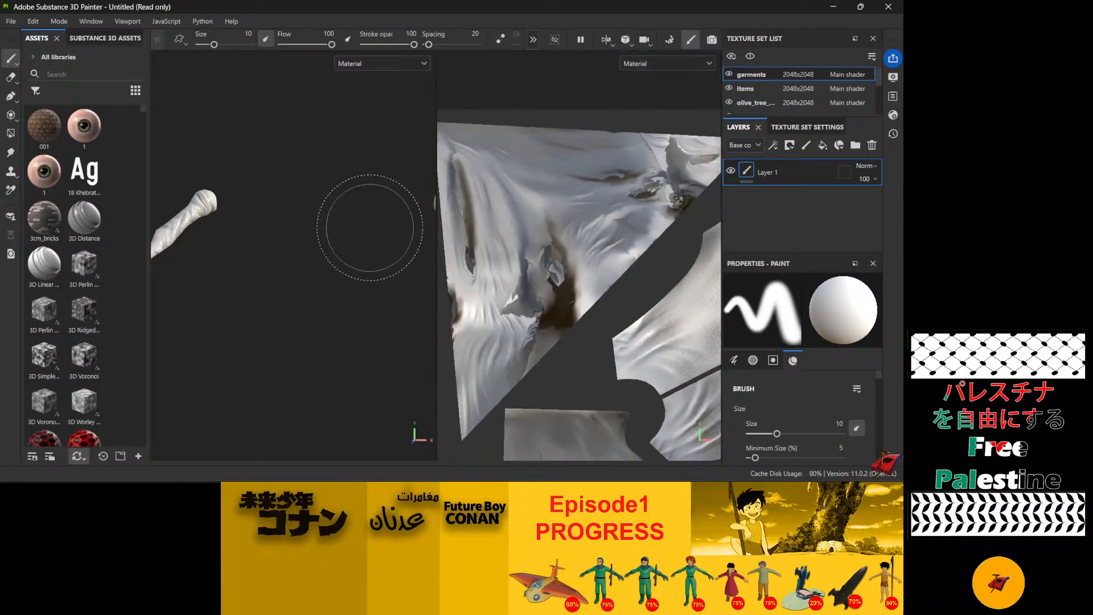
alt+drag(370, 228, 283, 220)
scroll(486, 274, up, 3)
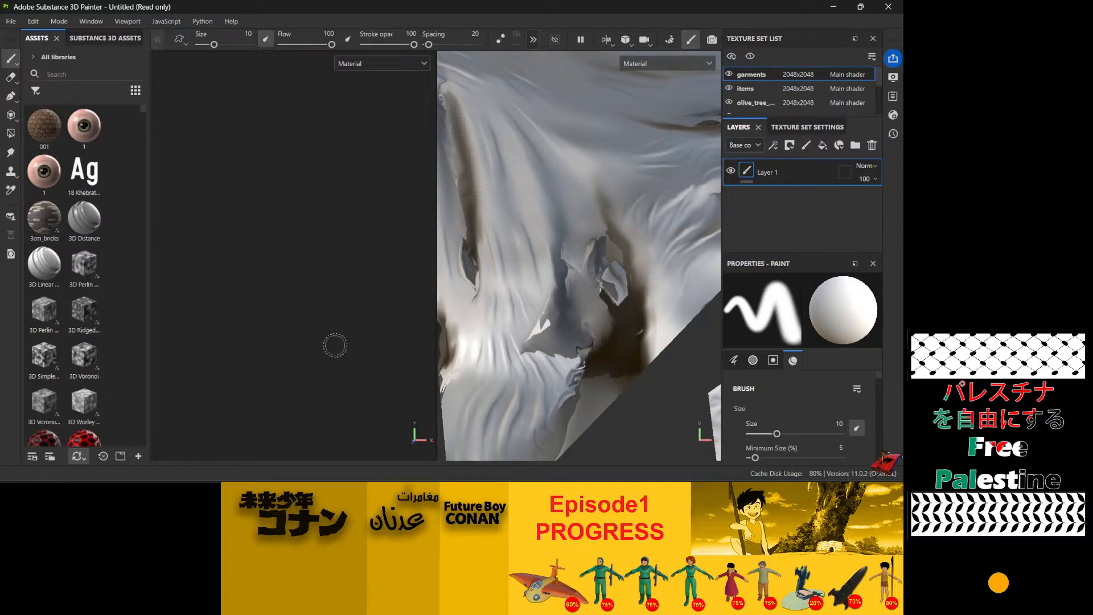
alt+drag(329, 374, 246, 275)
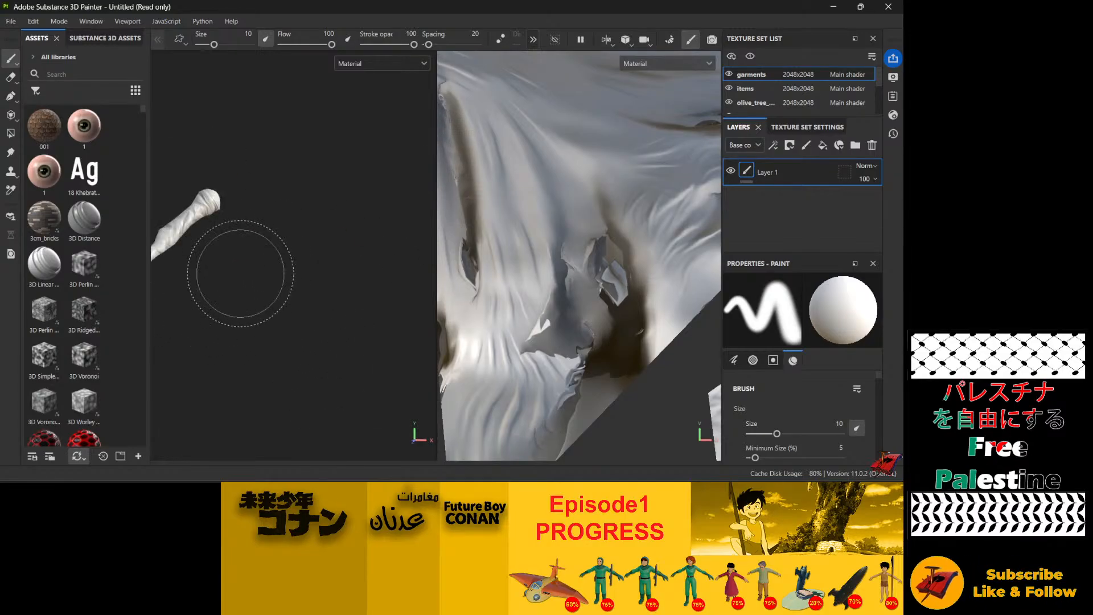
Step: Compare the draped cloth mesh up close with the garments UV layout, examining the edges of its smaller cloth islands
alt+middle_drag(268, 248, 903, 244)
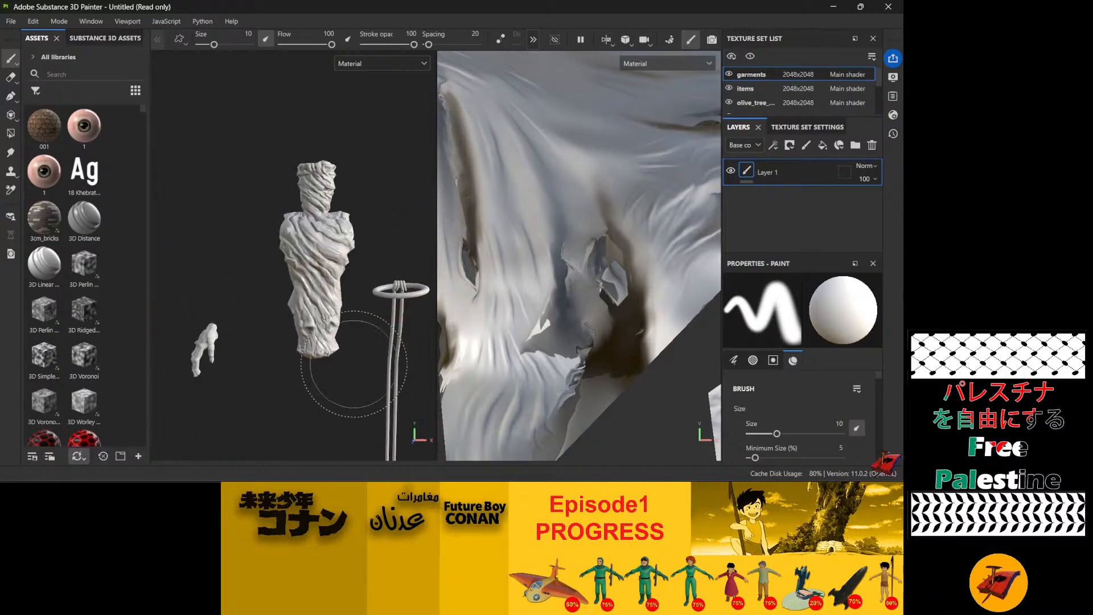
alt+middle_drag(291, 320, 903, 337)
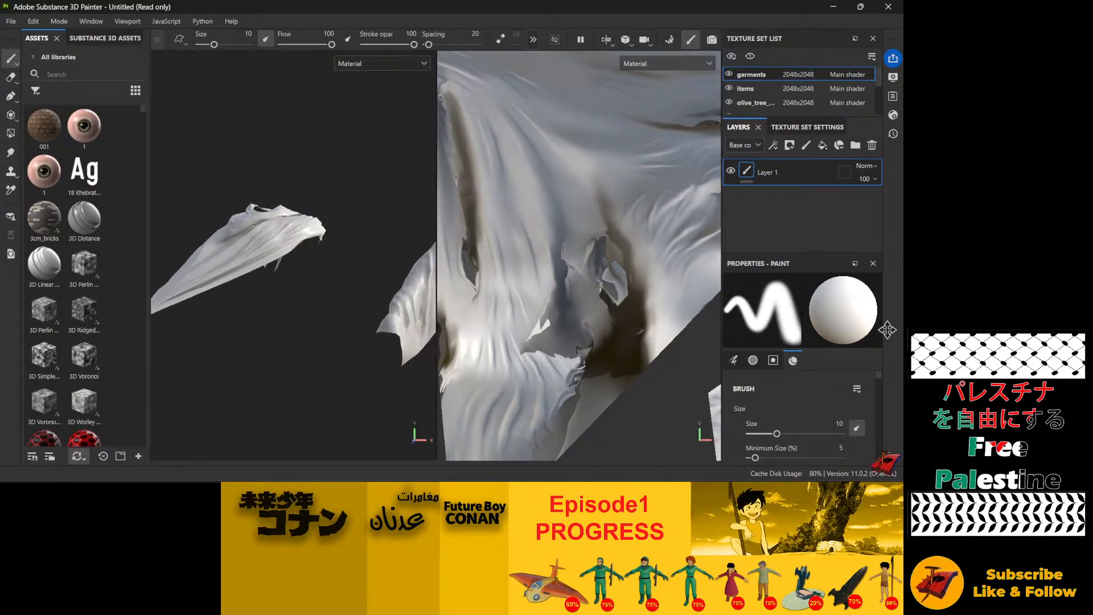
mouse_move(366, 222)
alt+mouse_down()
mouse_move(244, 207)
mouse_move(160, 337)
mouse_move(123, 316)
mouse_move(288, 244)
mouse_move(239, 253)
mouse_move(412, 256)
mouse_move(359, 398)
mouse_move(368, 430)
mouse_move(360, 341)
mouse_move(395, 378)
mouse_move(317, 330)
mouse_move(387, 227)
mouse_move(515, 190)
mouse_move(215, 176)
mouse_move(200, 157)
mouse_move(411, 151)
alt+mouse_up()
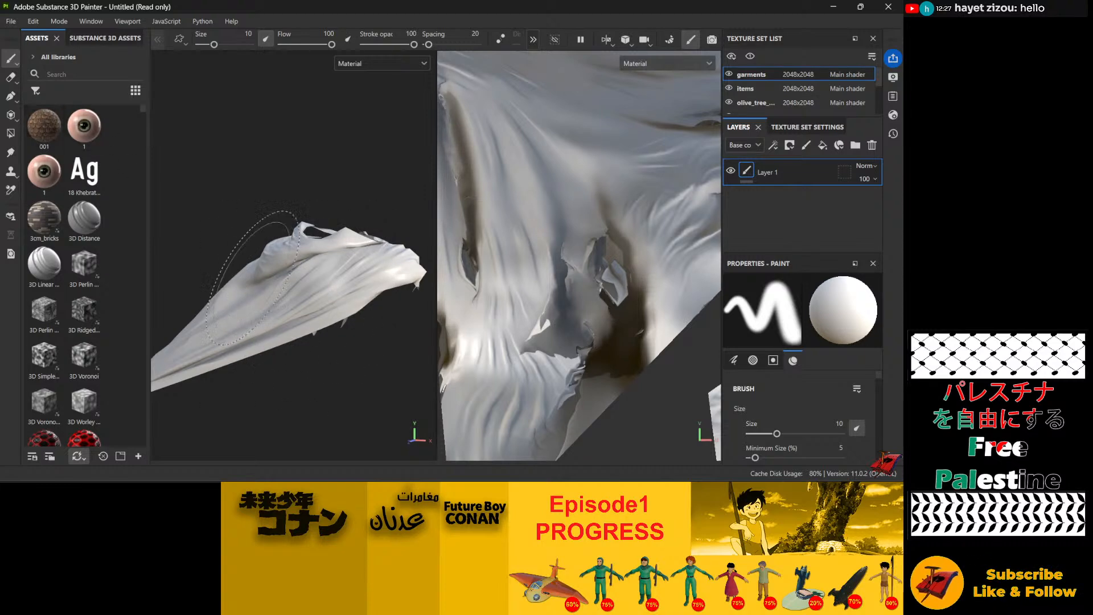
alt+drag(399, 279, 296, 216)
scroll(534, 294, down, 6)
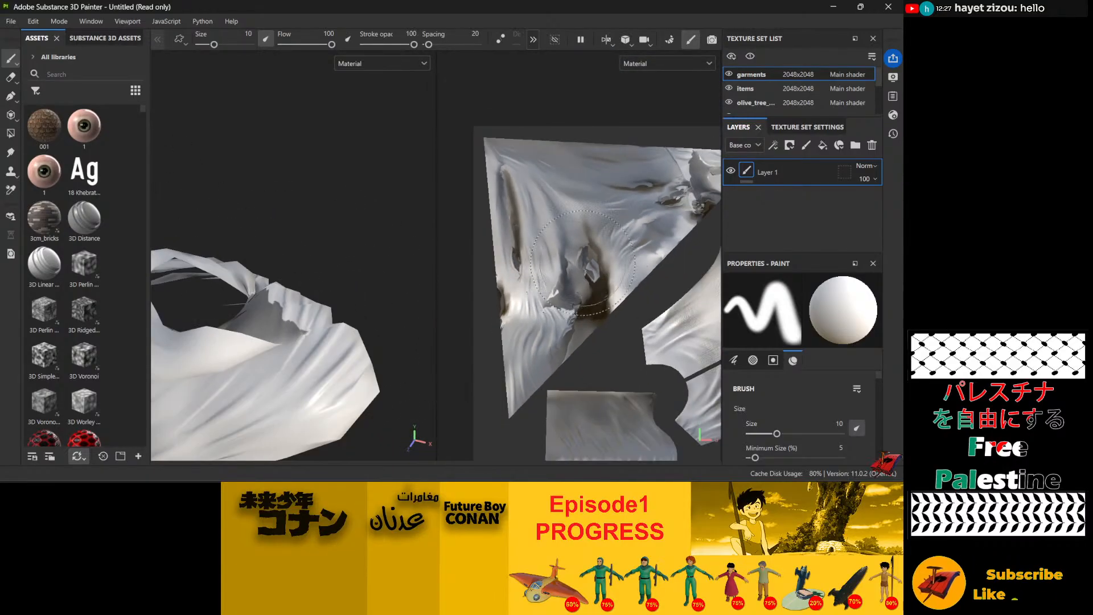
scroll(533, 295, down, 2)
scroll(544, 376, up, 6)
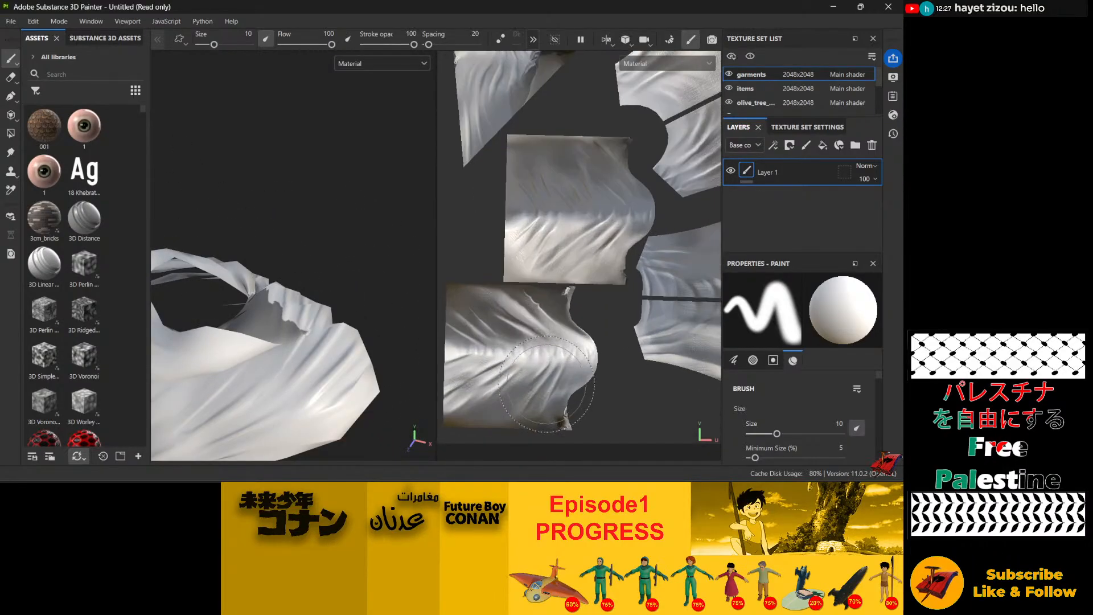
scroll(546, 377, up, 3)
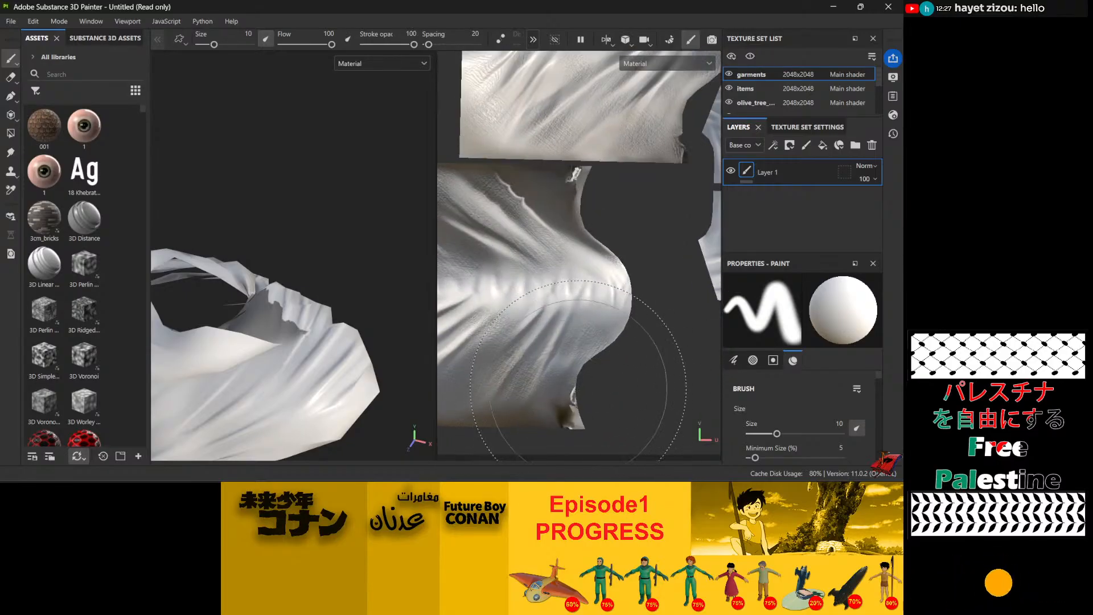
Step: Review the complete garments UV layout and bring up the items texture set for comparison
scroll(609, 366, down, 1)
scroll(546, 369, down, 3)
scroll(584, 295, down, 1)
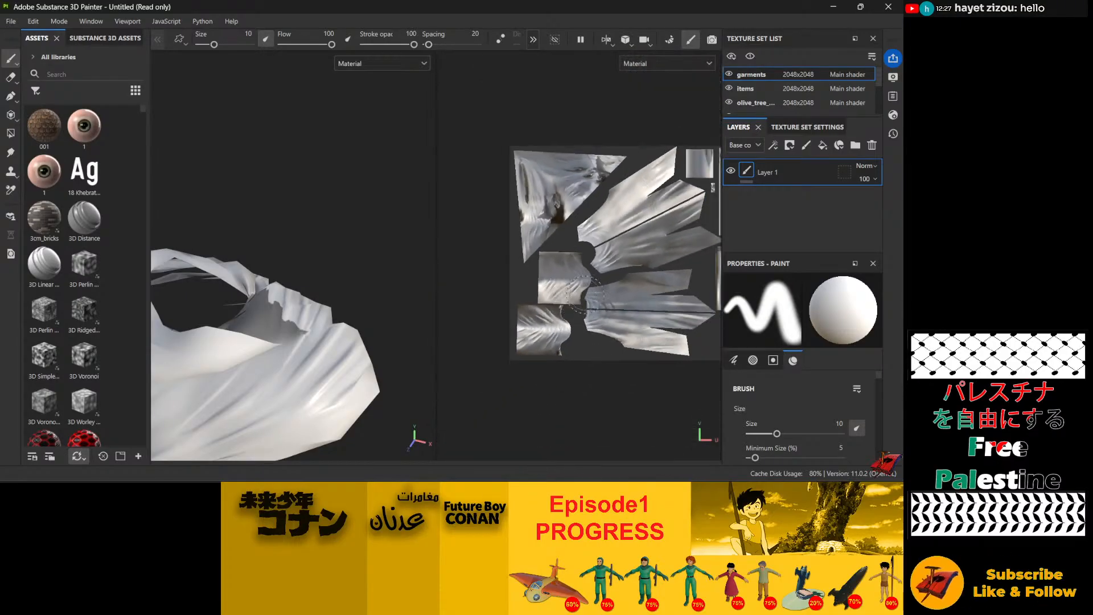
scroll(649, 283, up, 2)
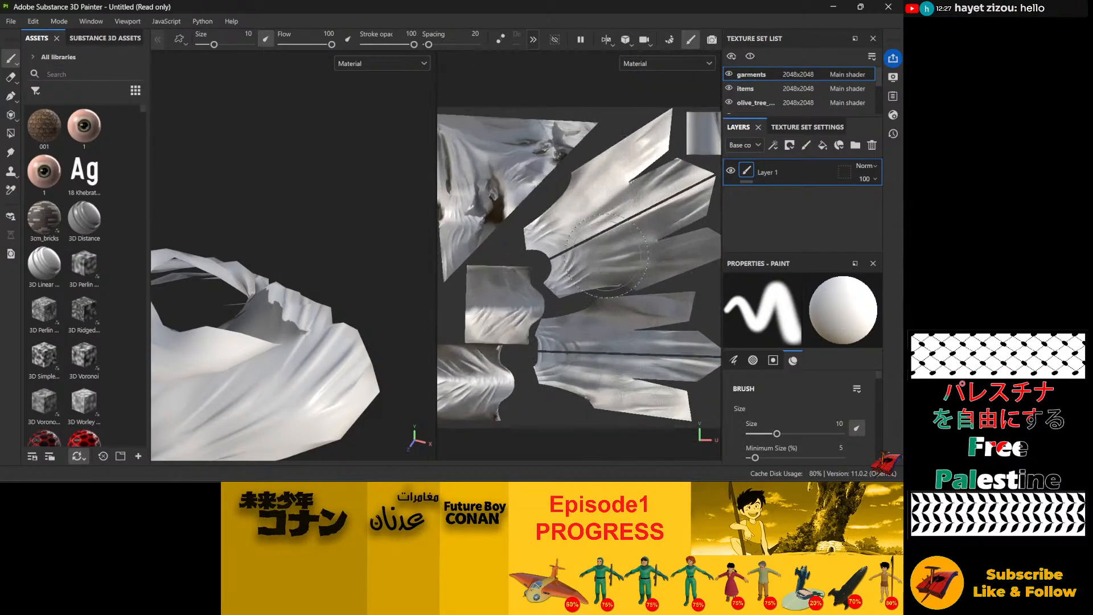
scroll(606, 254, down, 2)
click(751, 90)
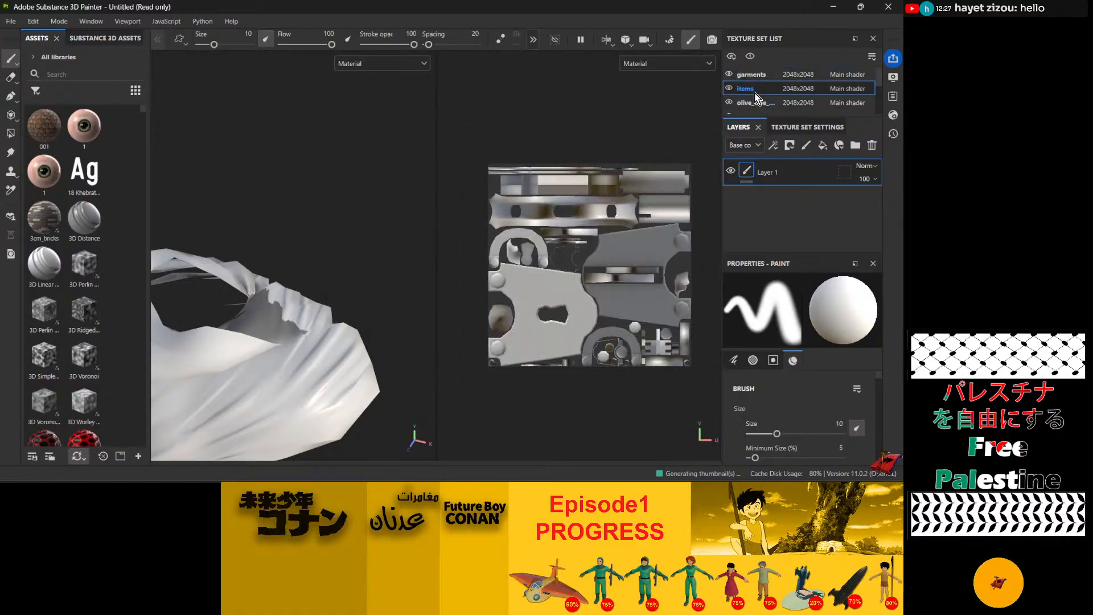
Step: Examine the hands, round caps and wrinkled bark islands of the olive_tree_arms texture set for baking artefacts, and recheck the items layout
click(761, 103)
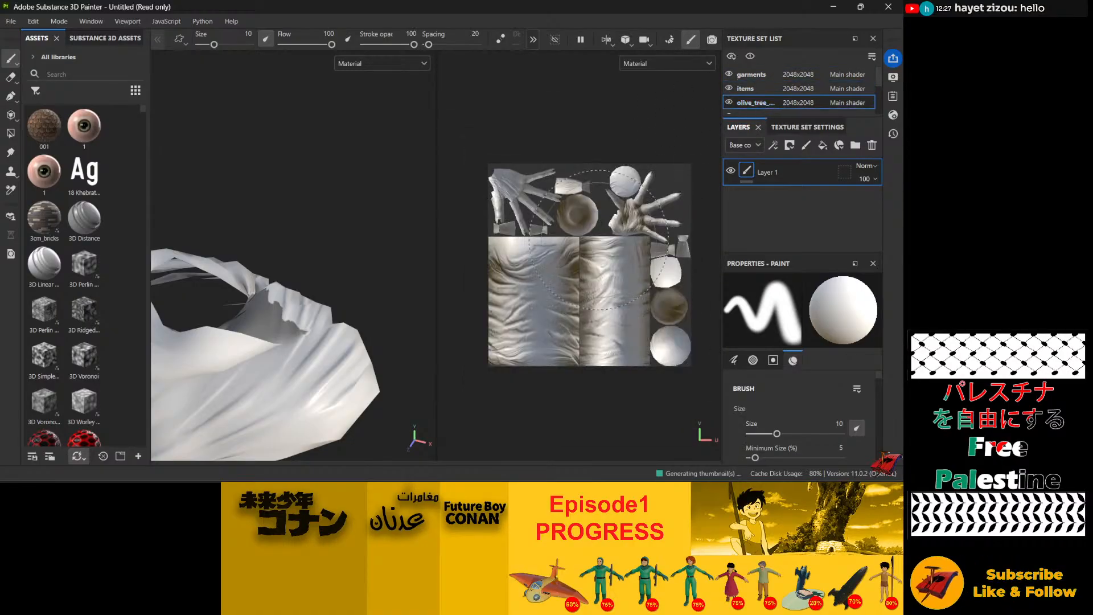
scroll(599, 240, up, 5)
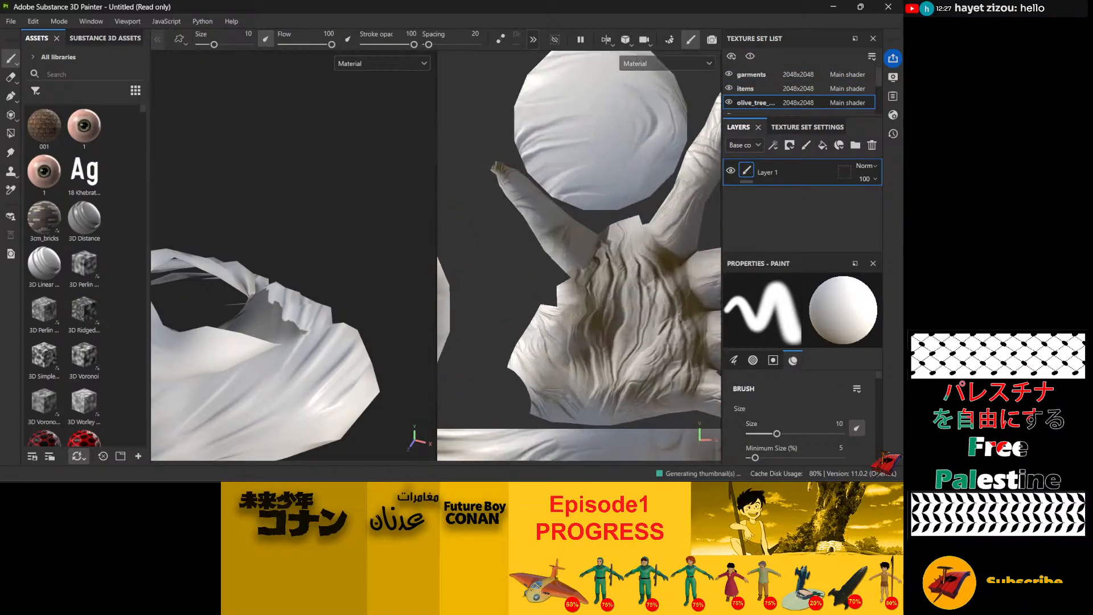
scroll(629, 211, down, 5)
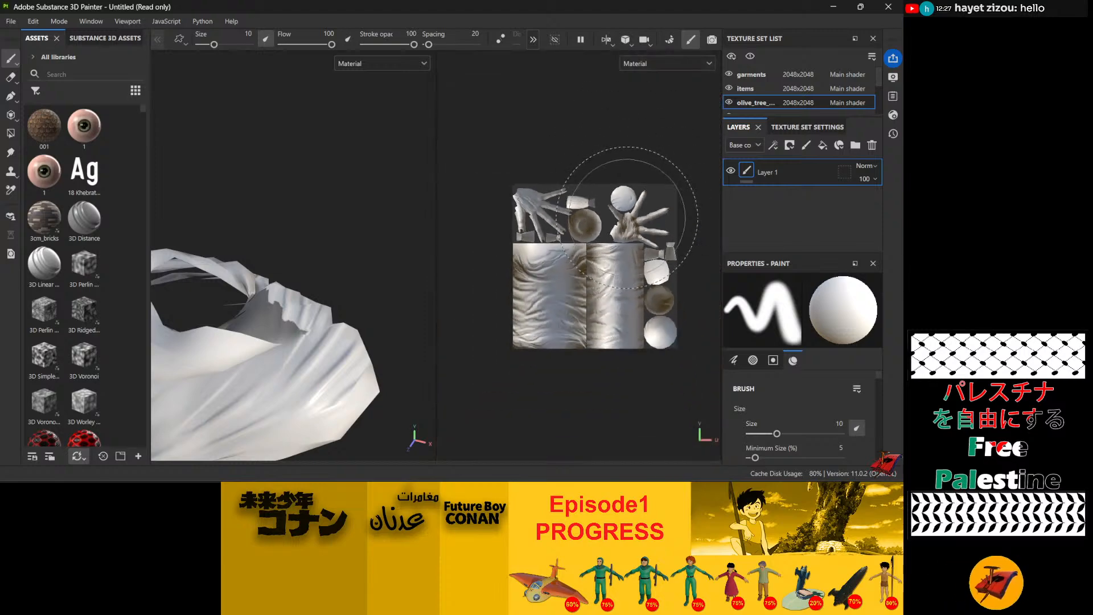
scroll(489, 353, up, 6)
scroll(578, 401, down, 3)
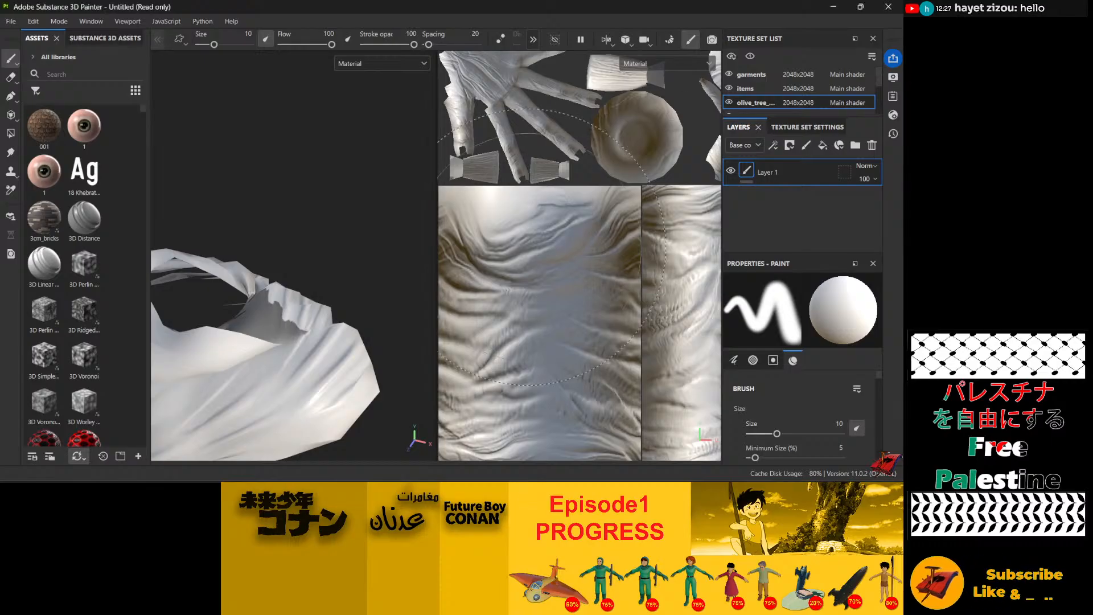
scroll(585, 266, down, 2)
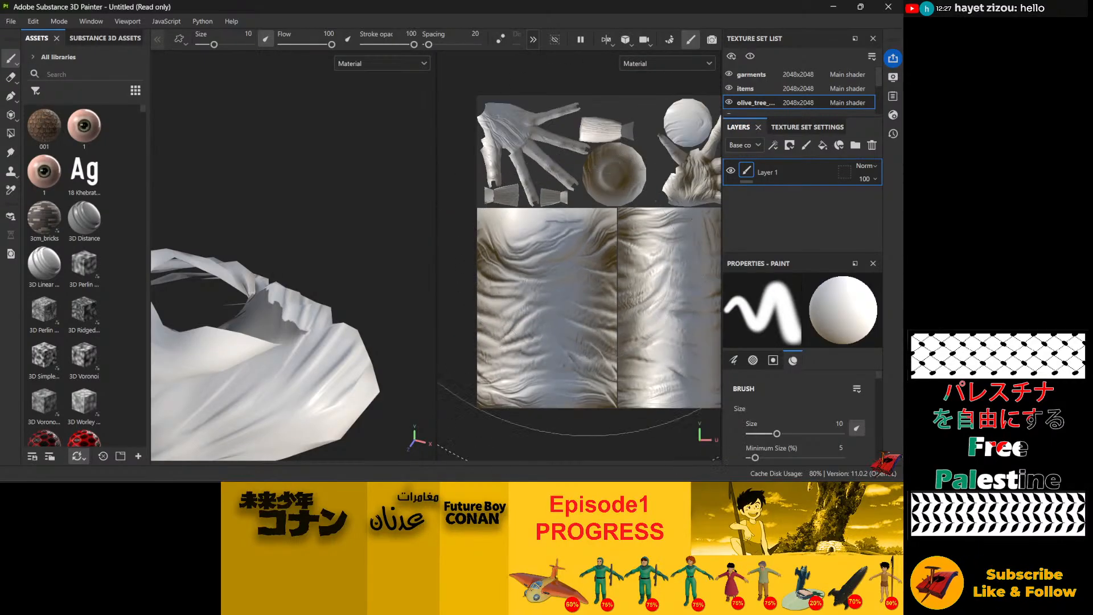
scroll(585, 266, up, 2)
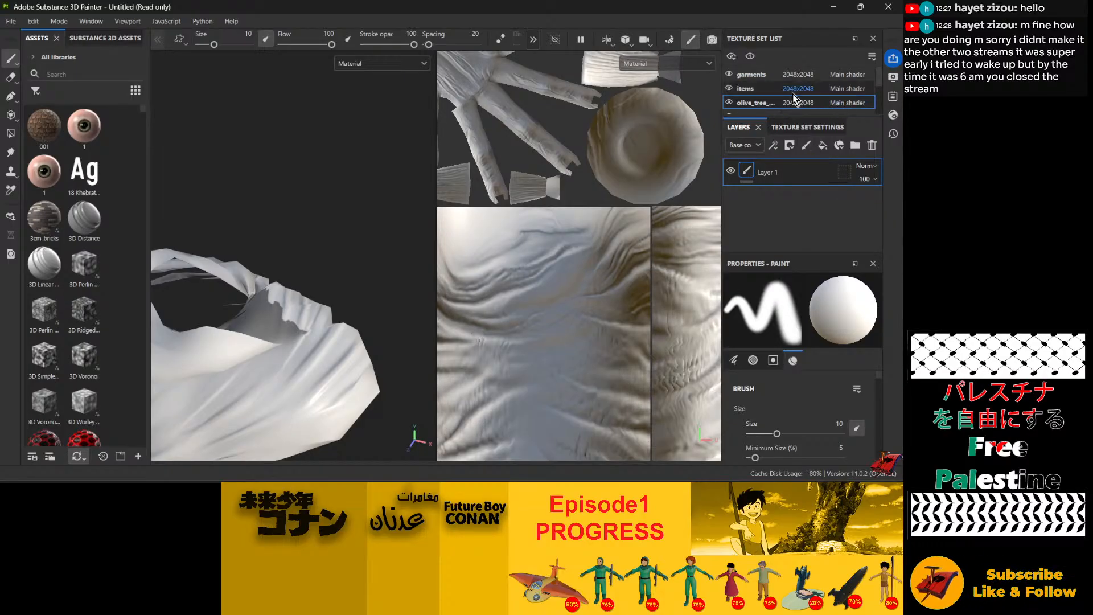
click(745, 92)
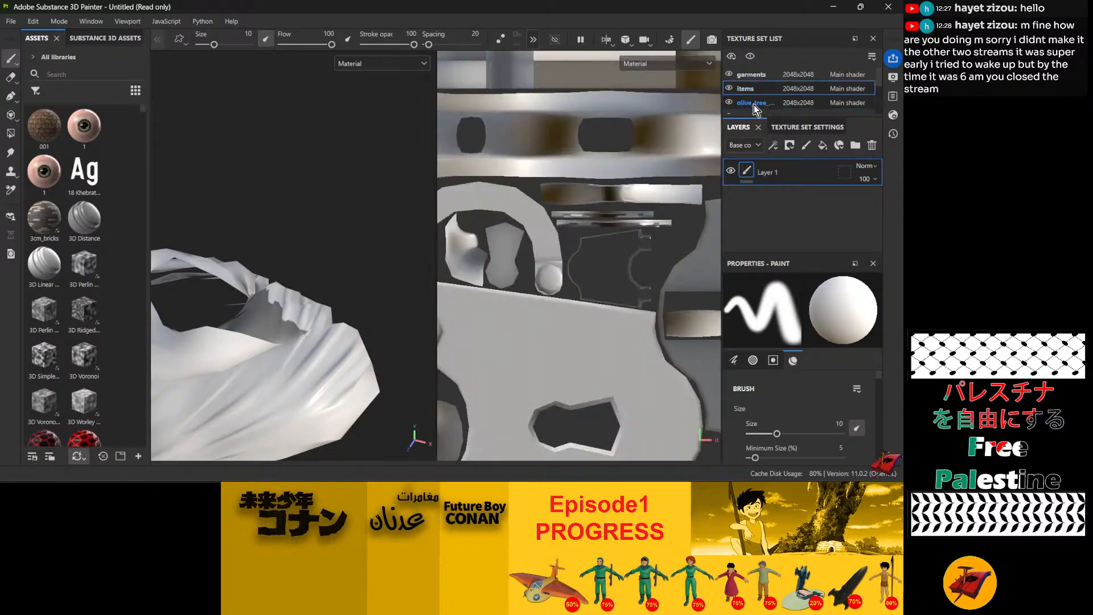
click(753, 104)
scroll(772, 98, down, 2)
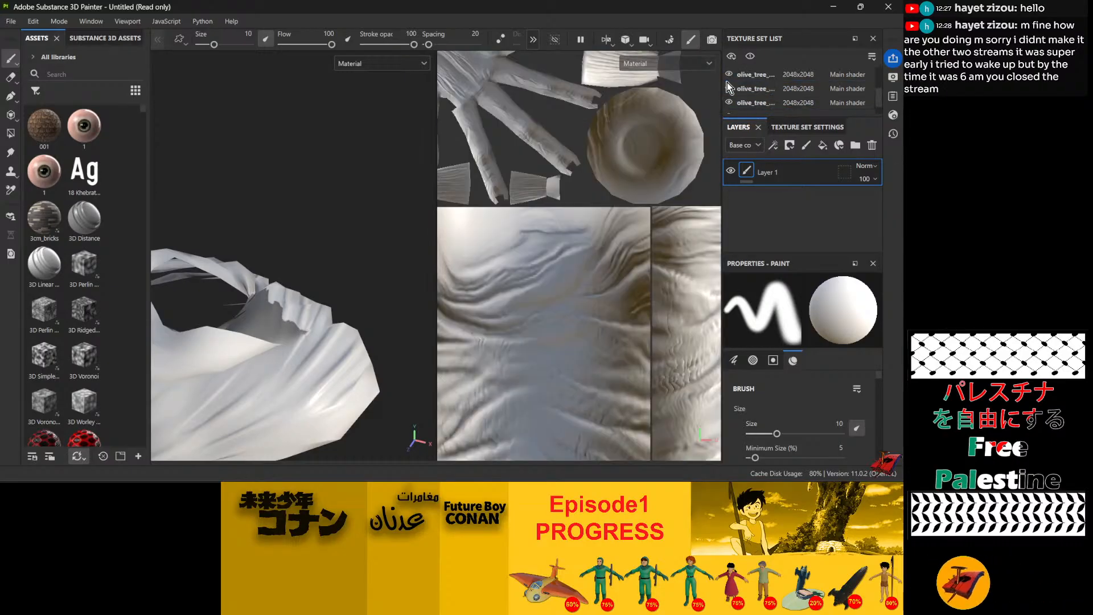
scroll(797, 90, up, 2)
scroll(785, 94, down, 3)
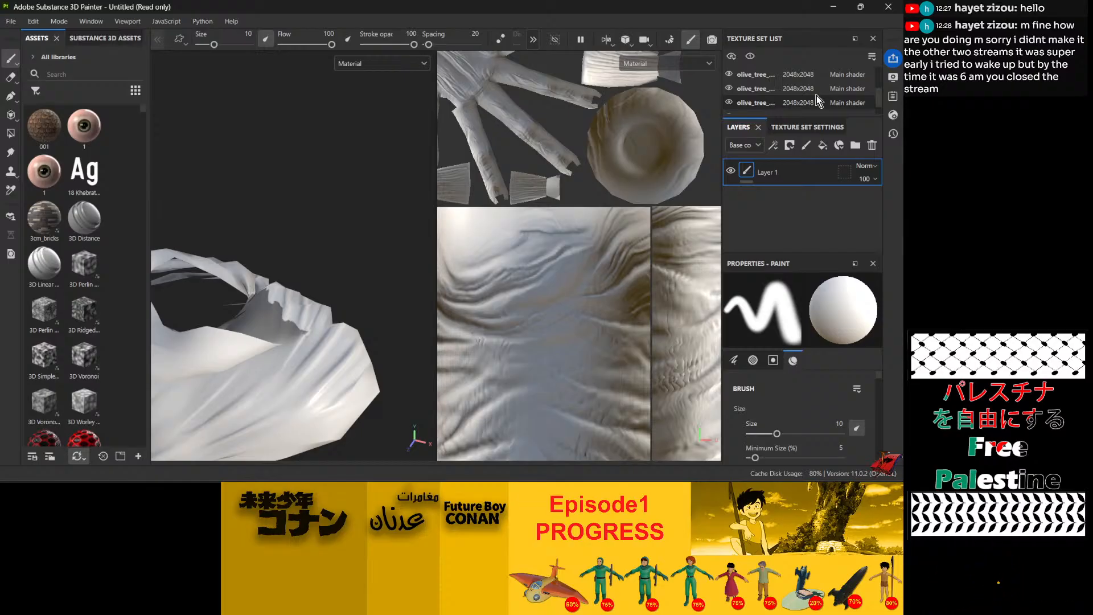
Step: Examine the long bark strips in the UV layout of the last visible olive_tree texture set for projection errors
click(757, 89)
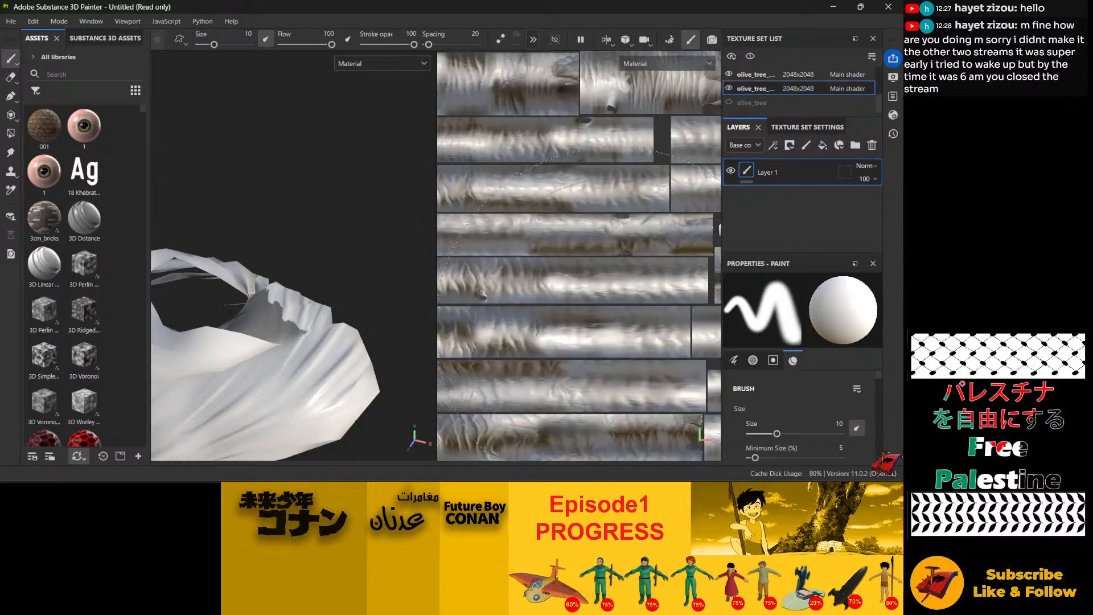
scroll(596, 262, down, 3)
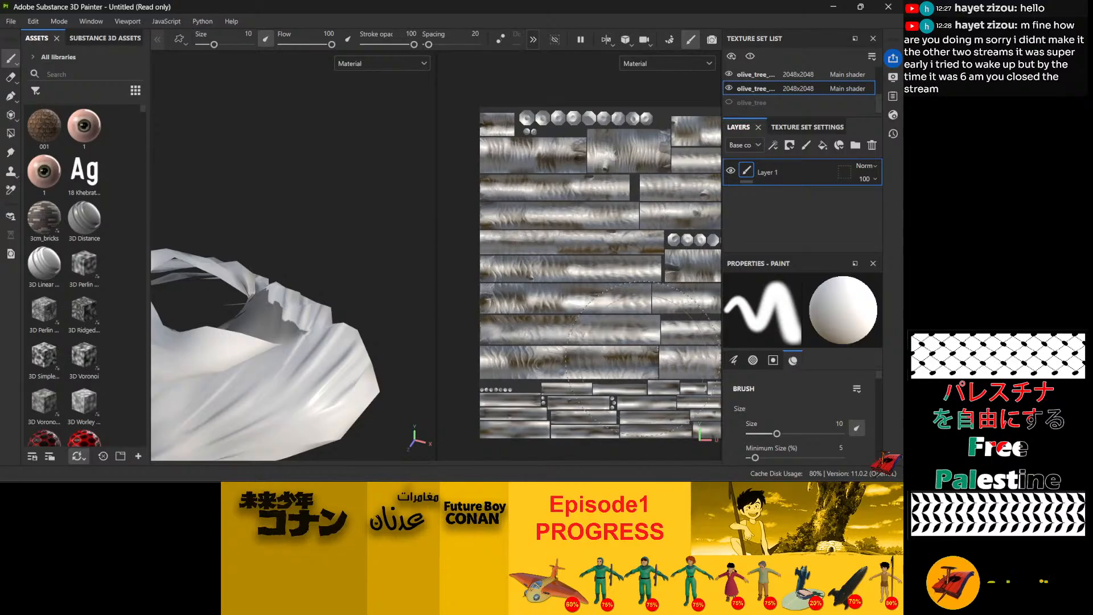
scroll(603, 279, up, 2)
scroll(596, 301, down, 4)
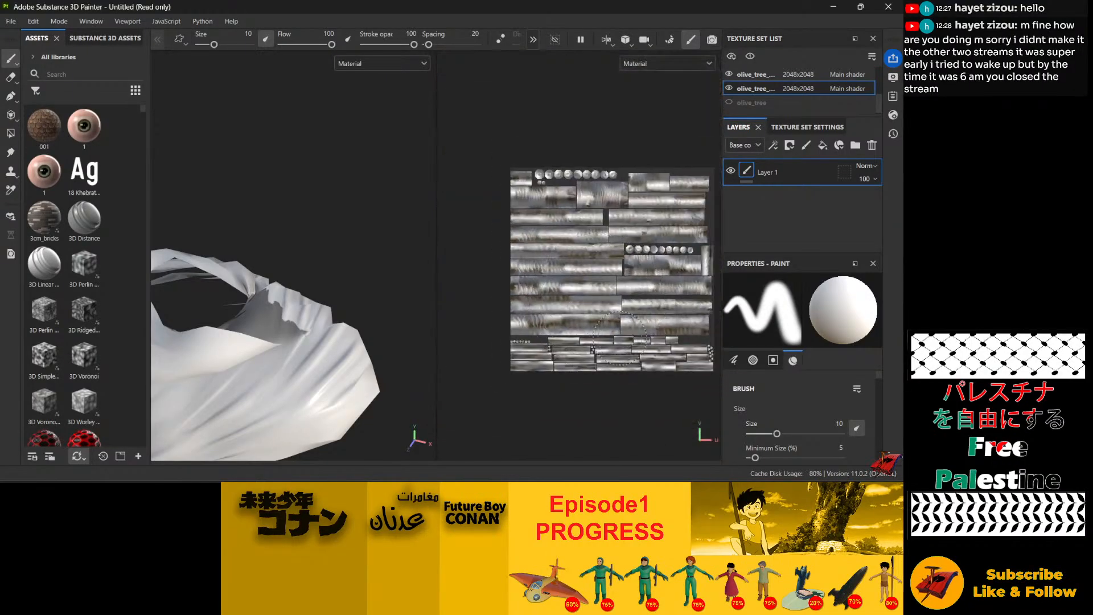
scroll(620, 338, up, 3)
scroll(618, 341, down, 1)
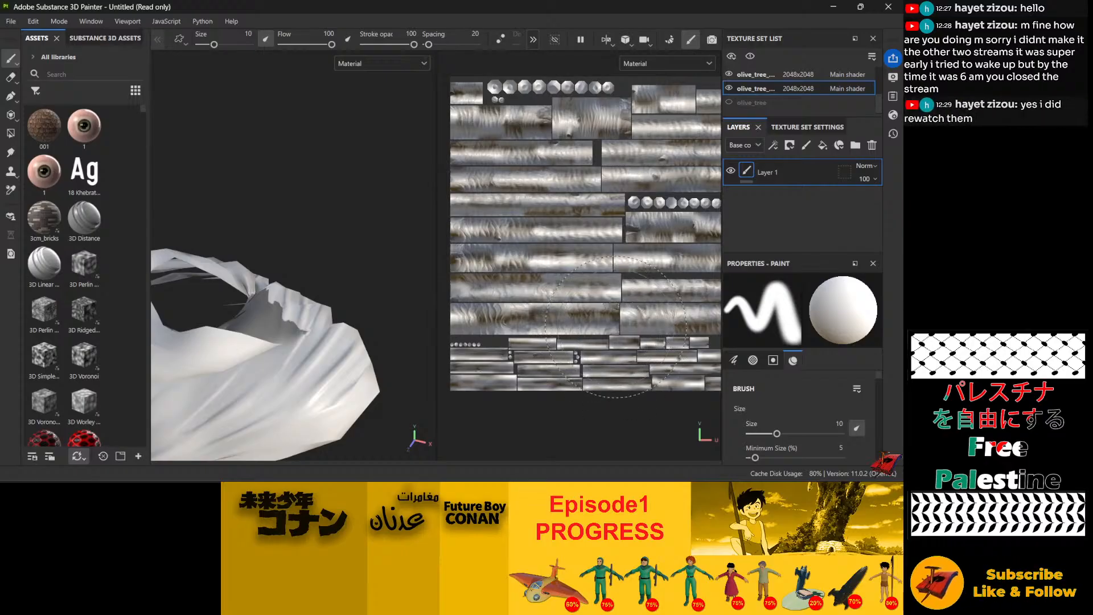
scroll(608, 172, up, 4)
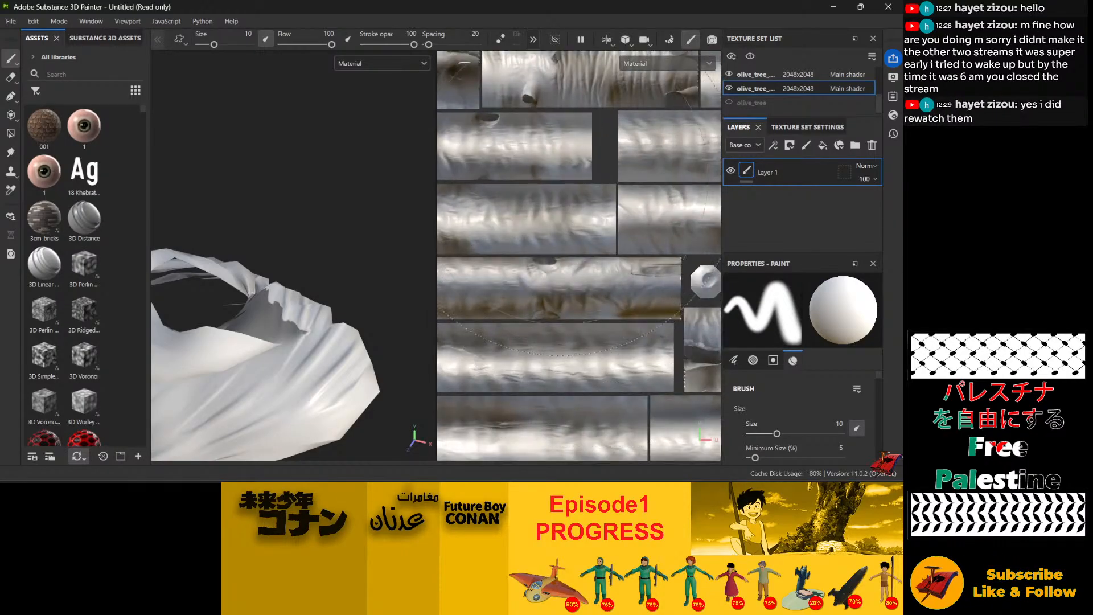
scroll(560, 174, up, 3)
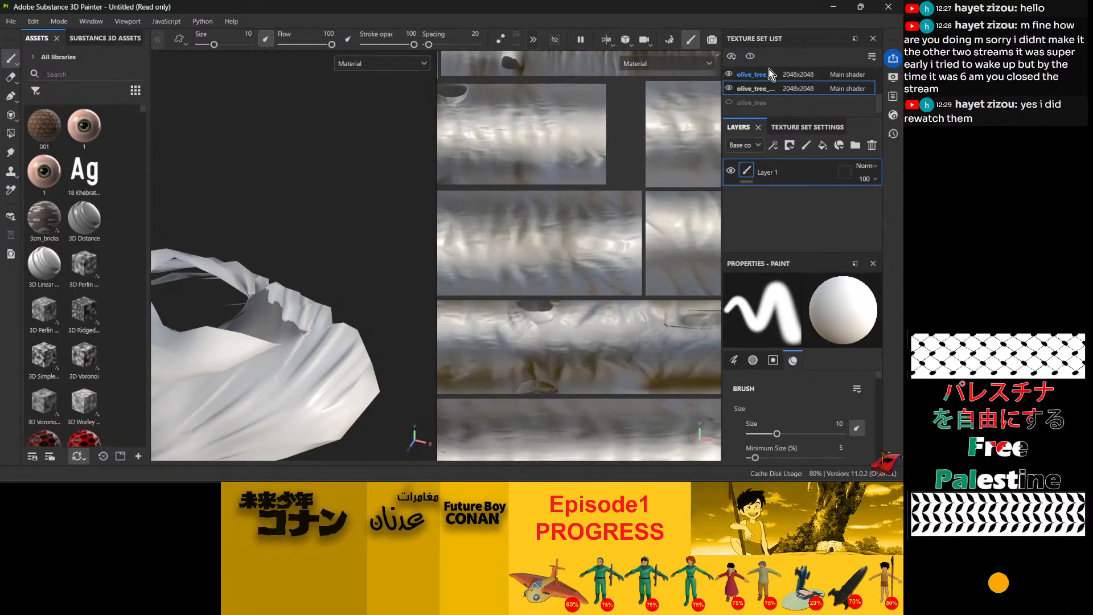
Step: Examine the branch strips and octagonal end caps of the neighbouring olive_tree texture set up close
click(754, 74)
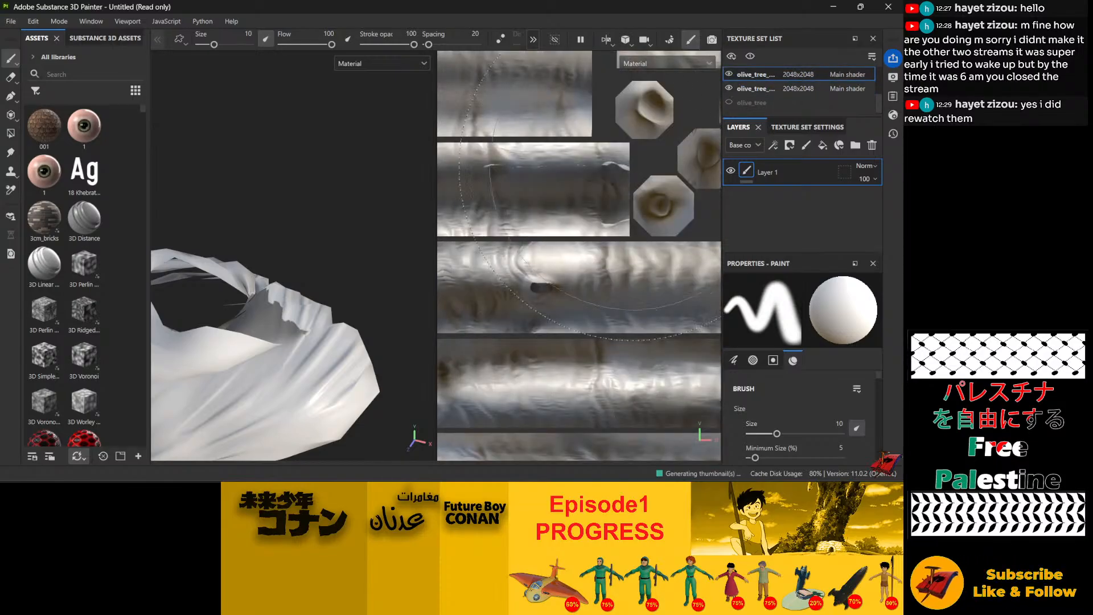
scroll(603, 205, down, 5)
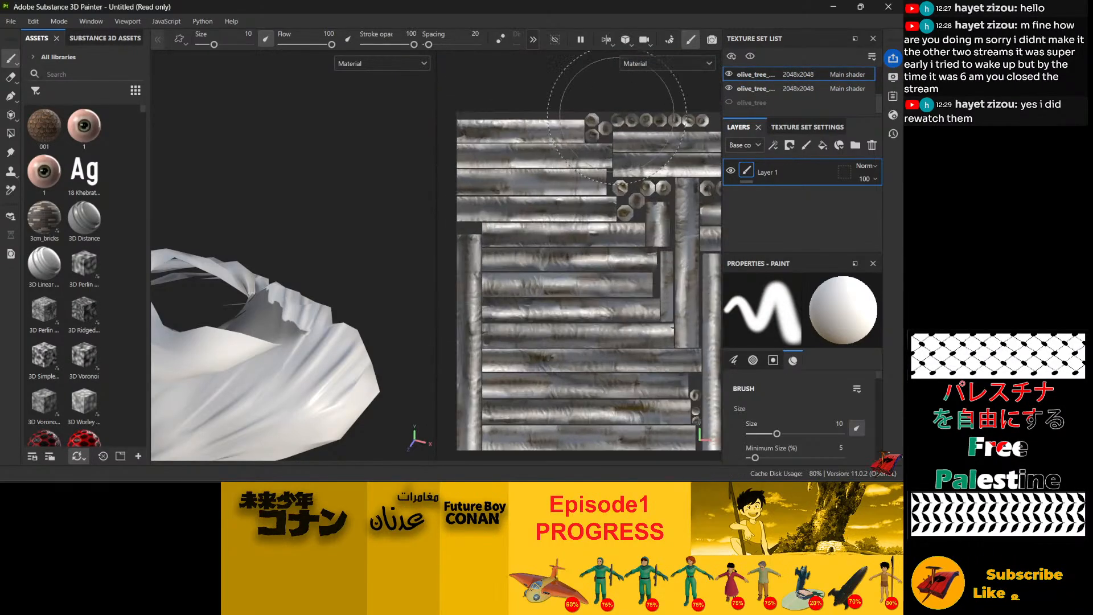
scroll(616, 117, up, 8)
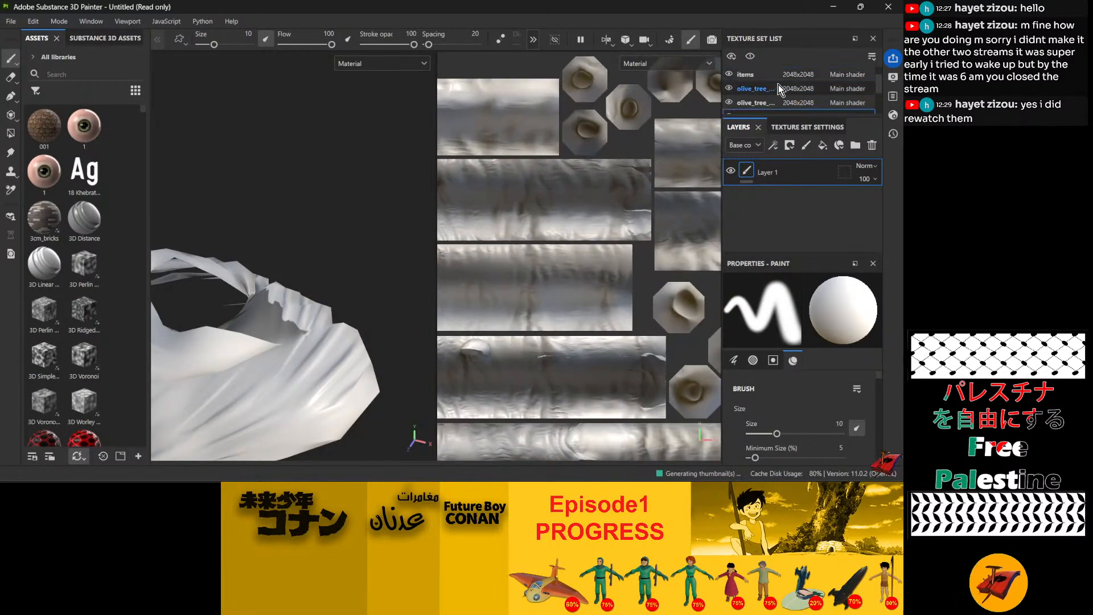
Step: Return to the olive_tree_arms texture set and view its full UV layout alongside the draped cloth from the side
click(788, 100)
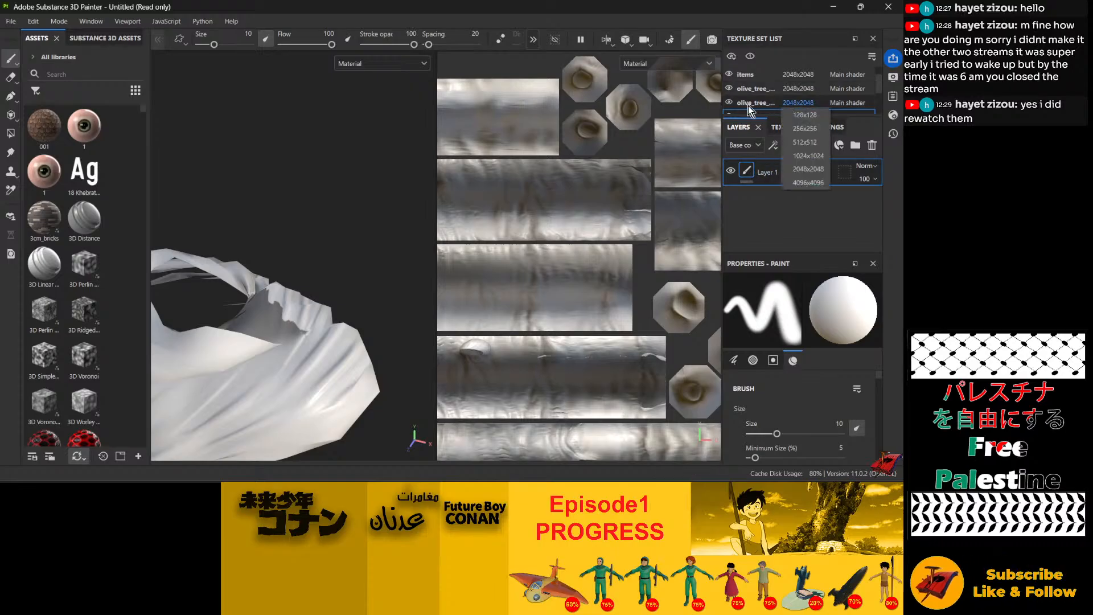
click(747, 106)
click(797, 104)
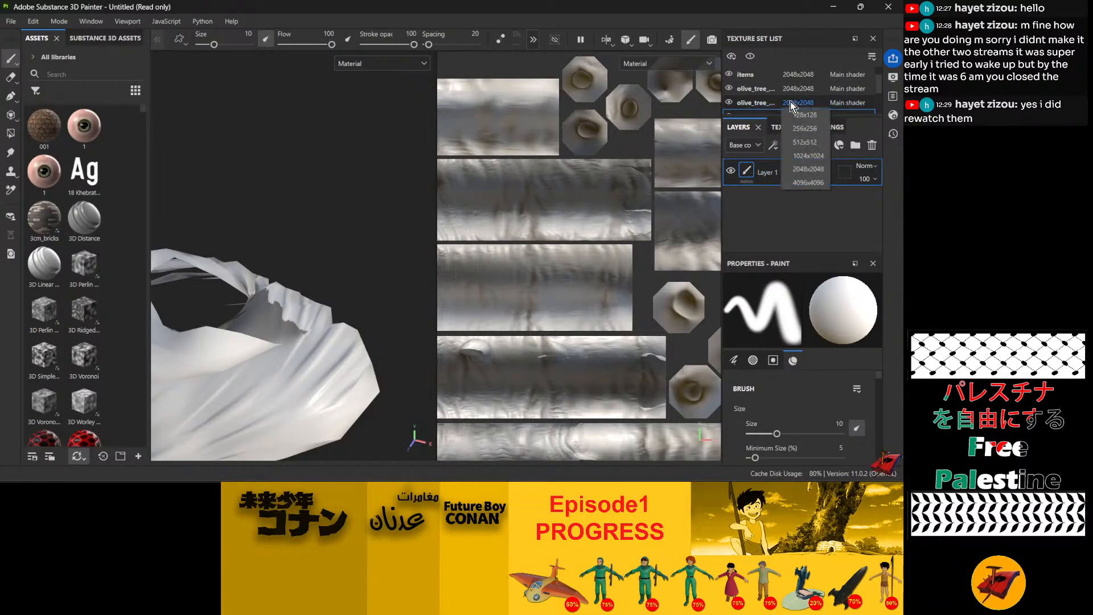
click(745, 93)
click(746, 93)
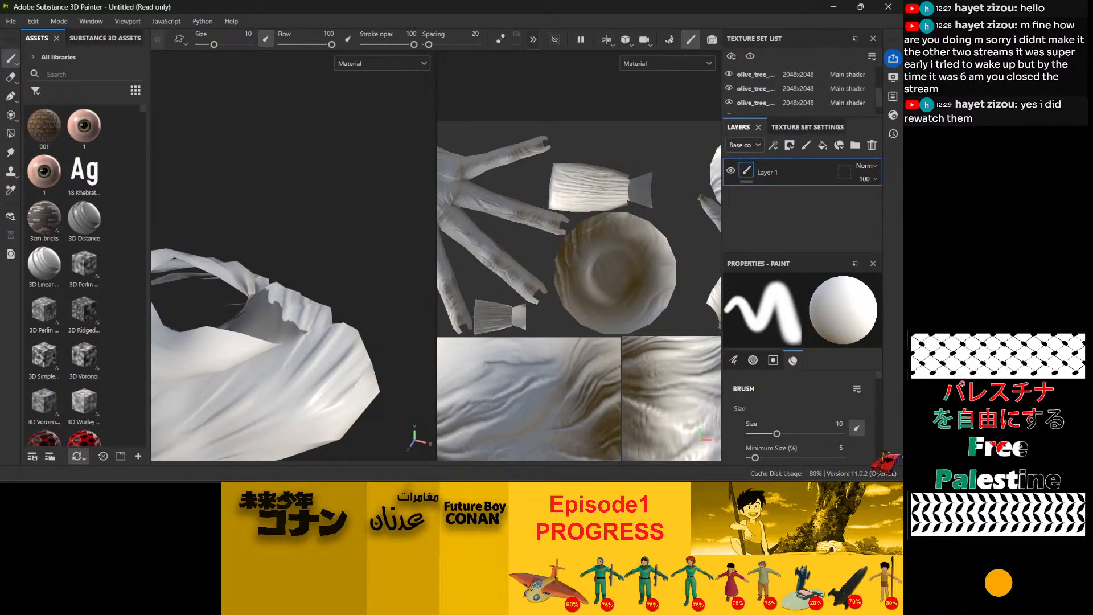
key(f)
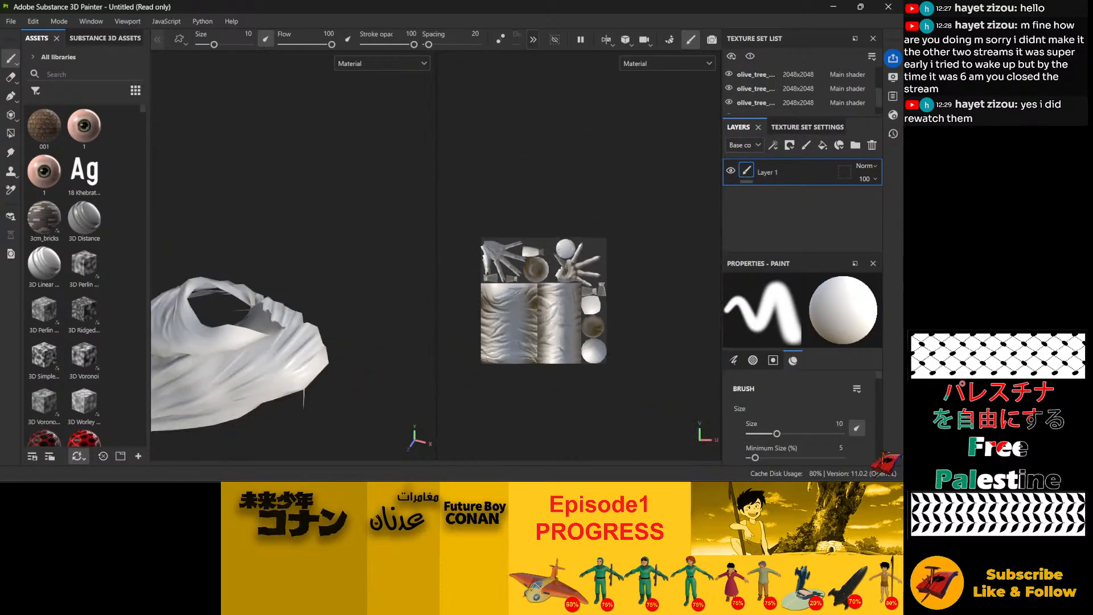
scroll(293, 268, down, 3)
scroll(290, 266, up, 2)
alt+drag(283, 261, 398, 139)
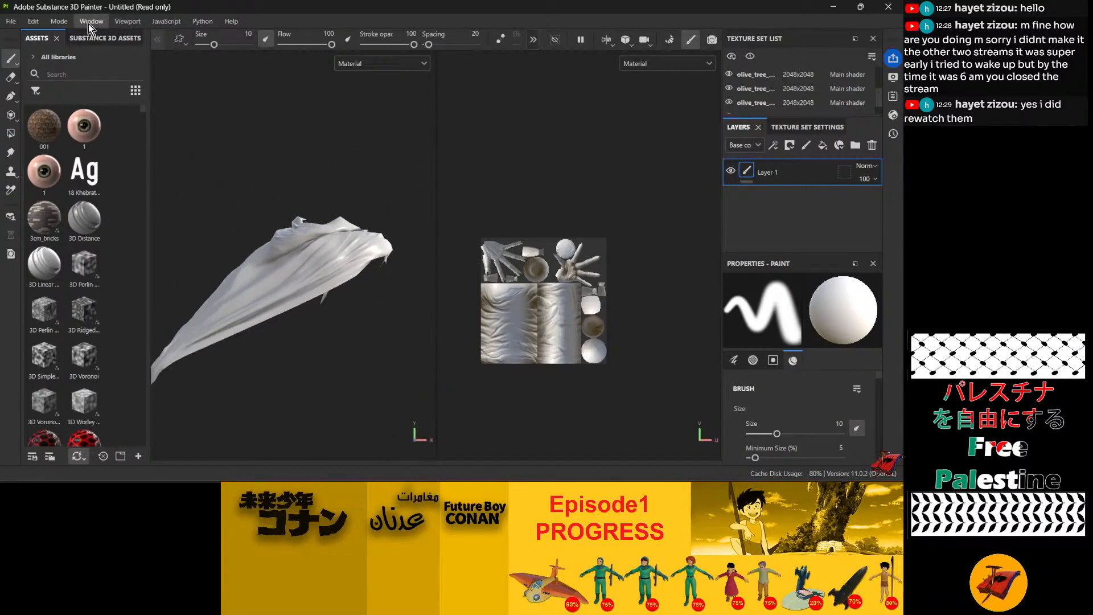
Step: Switch to mesh map baking and set the high-poly cage to Distance-based
click(59, 21)
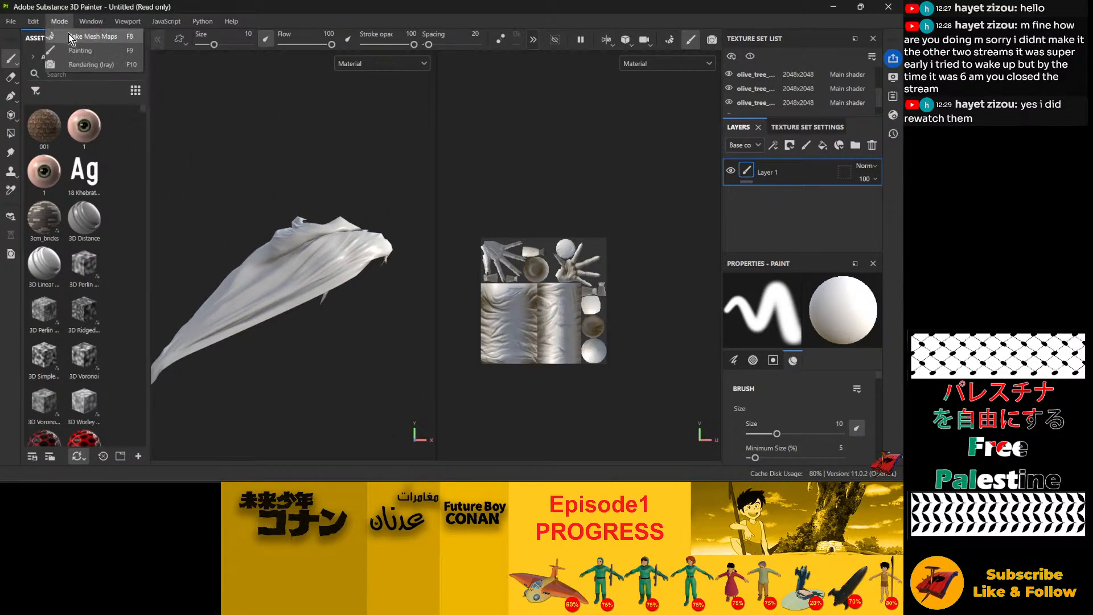
key(Escape)
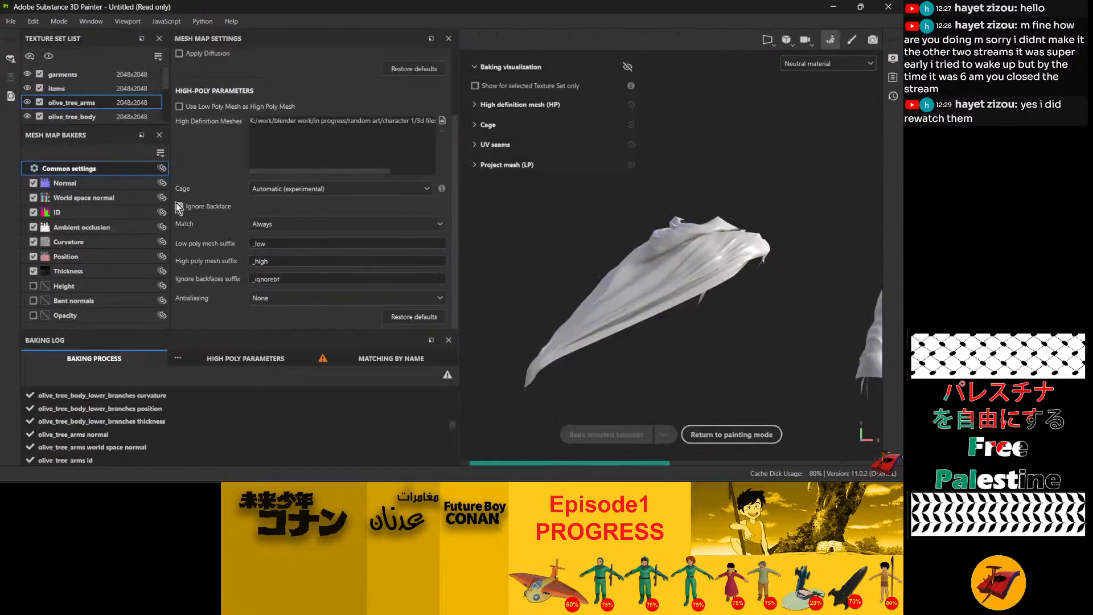
click(284, 188)
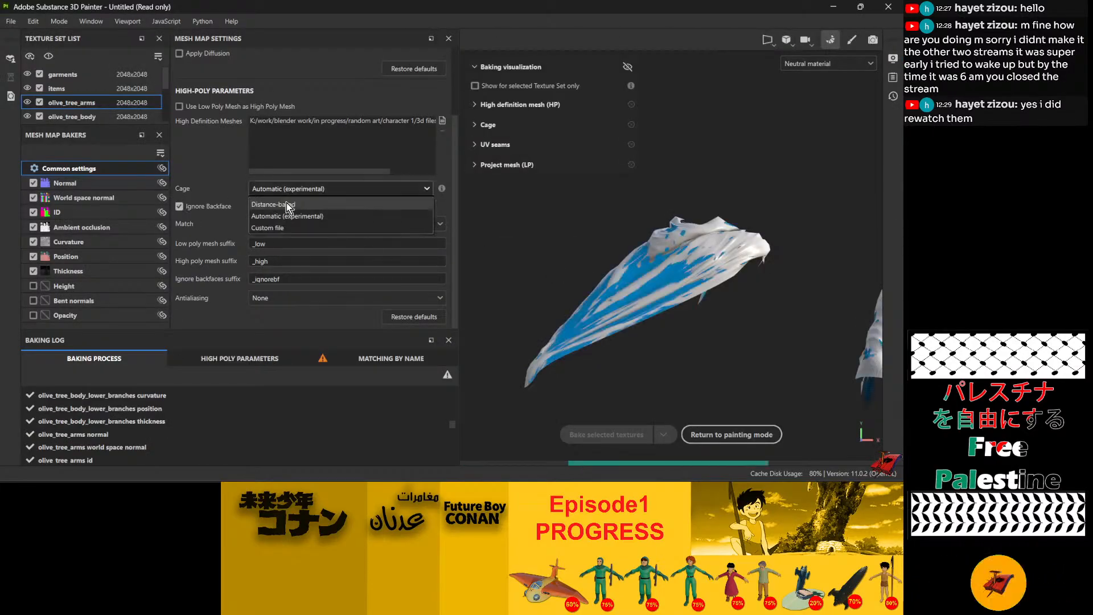
click(339, 204)
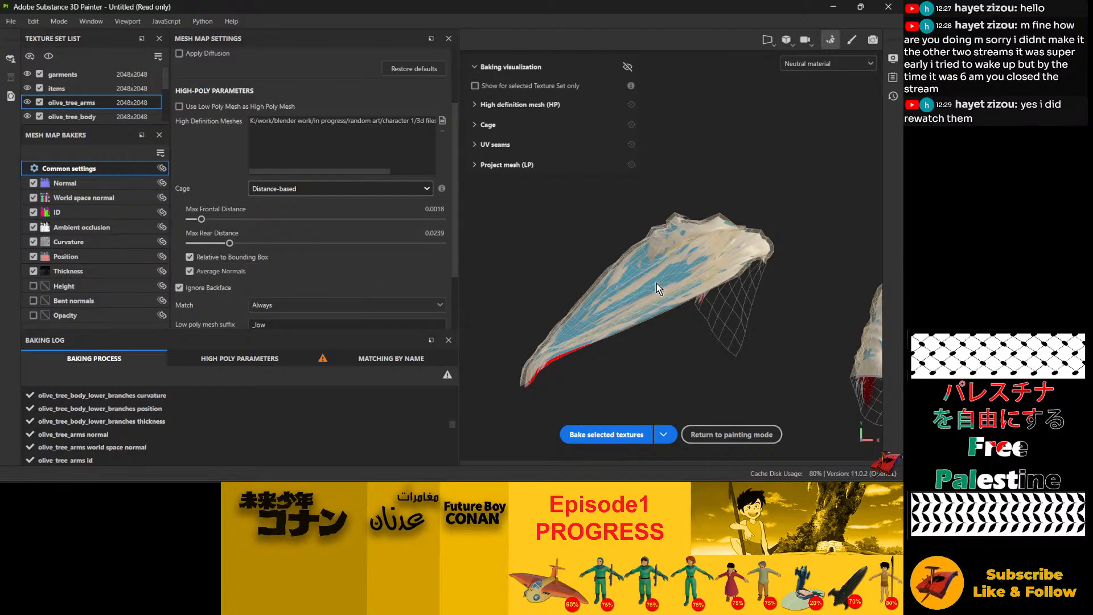
Step: Set the cage's Max Frontal Distance to 0.0027, checking its coverage around the torn hem of the robe
scroll(678, 287, down, 2)
alt+drag(720, 228, 698, 280)
scroll(623, 316, up, 5)
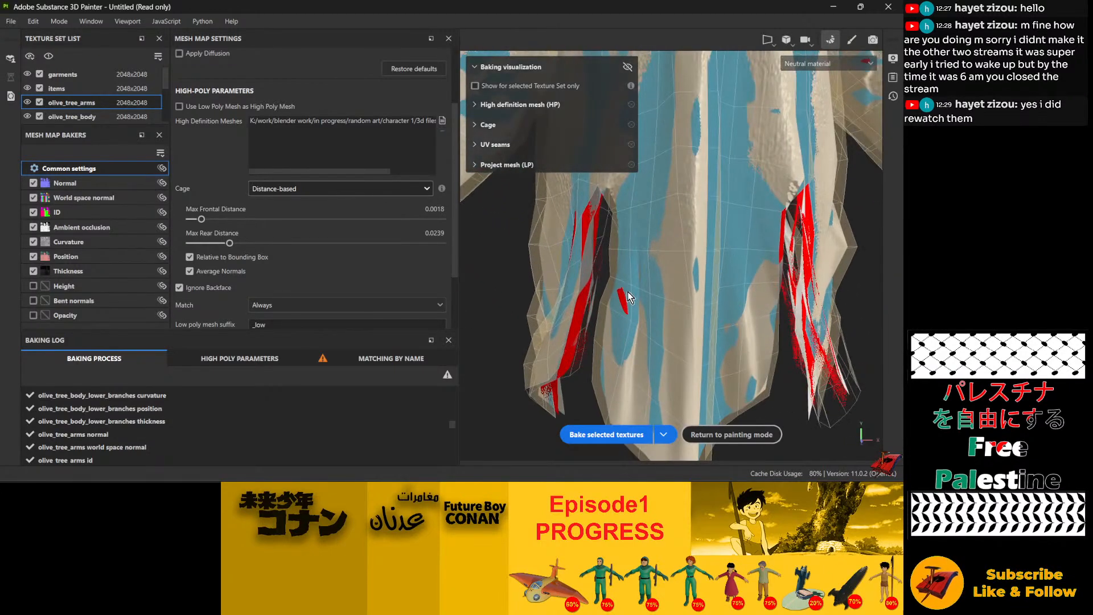
drag(203, 223, 201, 221)
scroll(698, 241, down, 5)
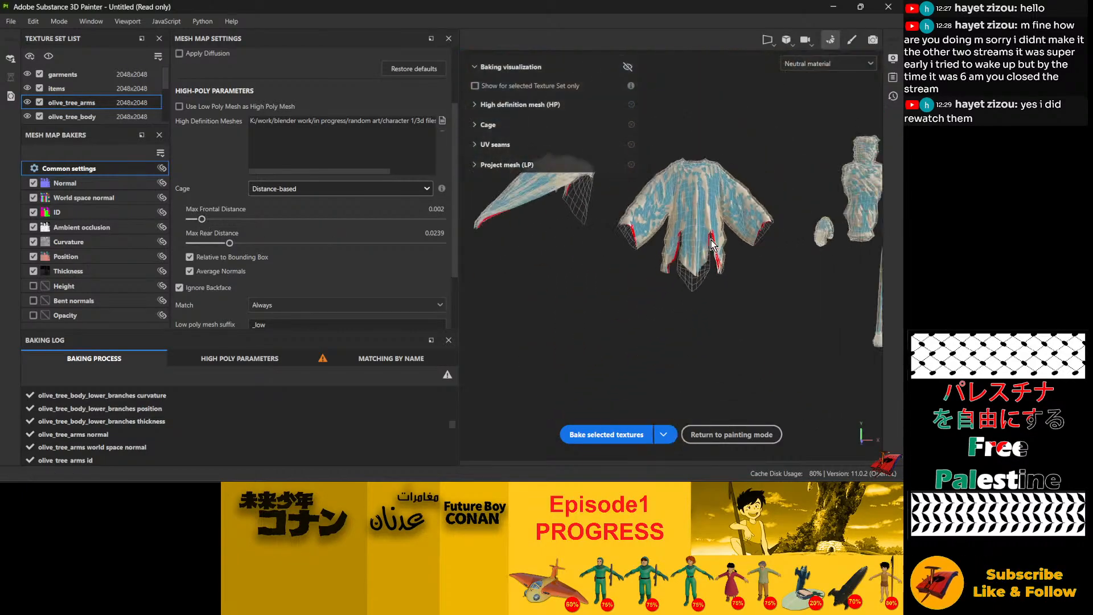
scroll(711, 241, up, 10)
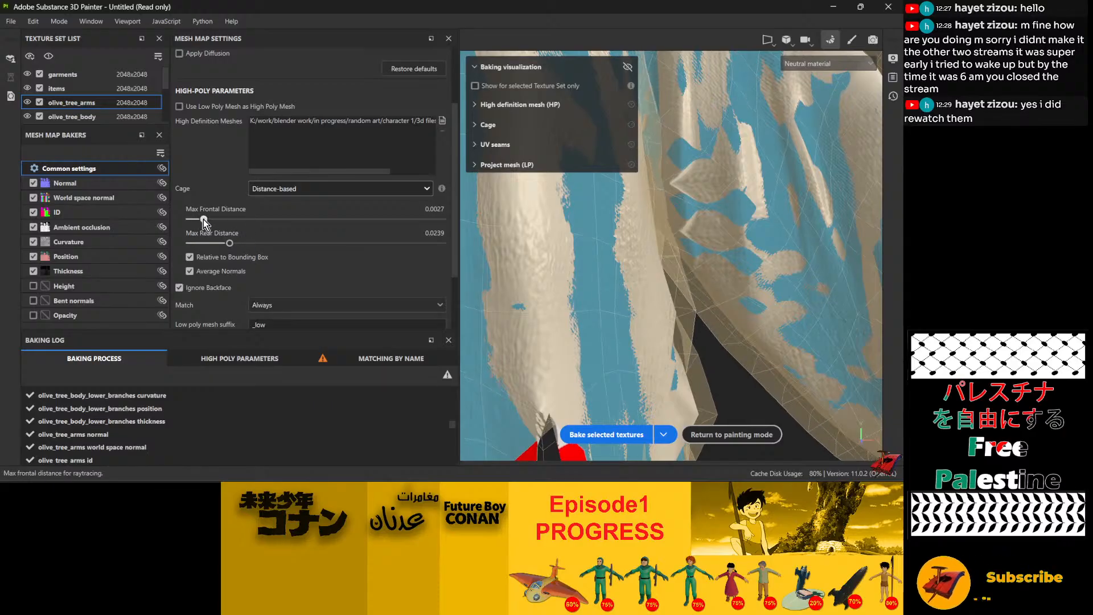
drag(203, 220, 203, 220)
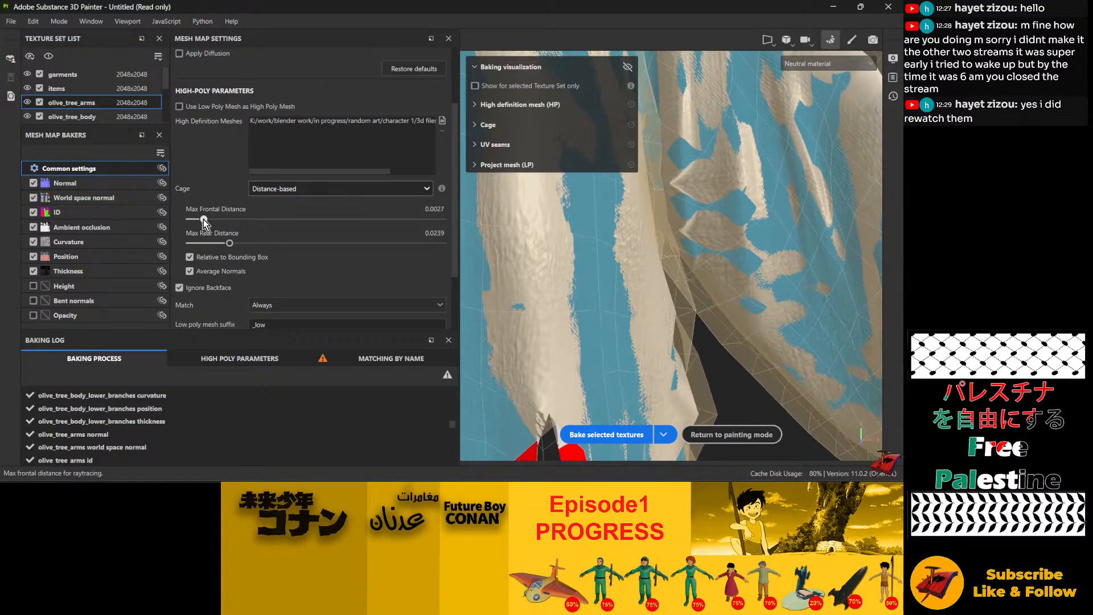
scroll(629, 280, down, 12)
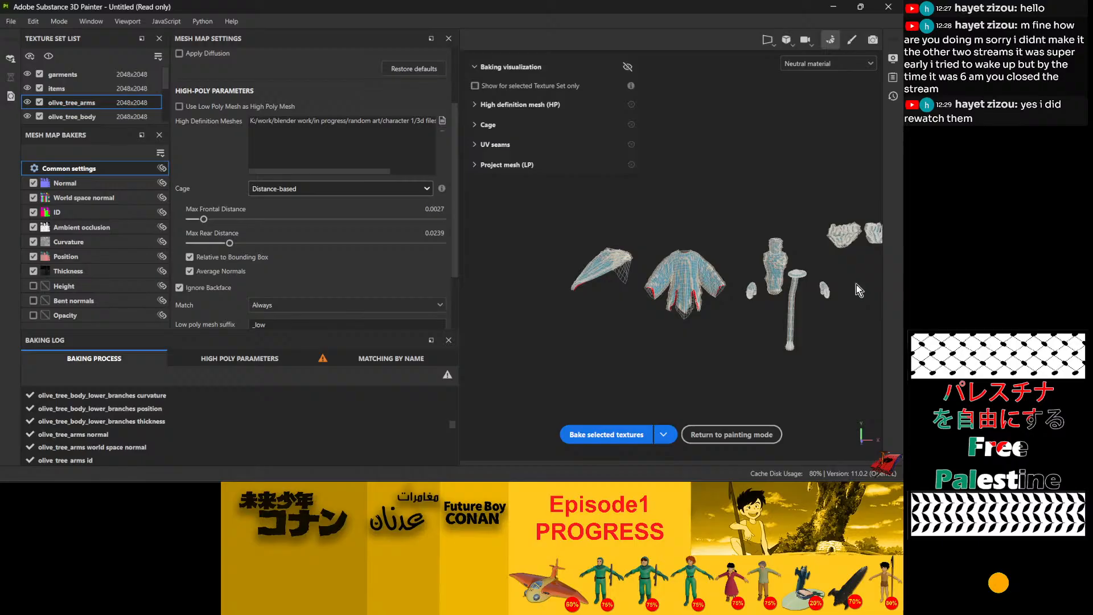
Step: Raise the cage's Max Frontal Distance to 0.004, checking that it encloses the lower end of the wrapped torso
scroll(846, 277, up, 4)
scroll(843, 278, up, 6)
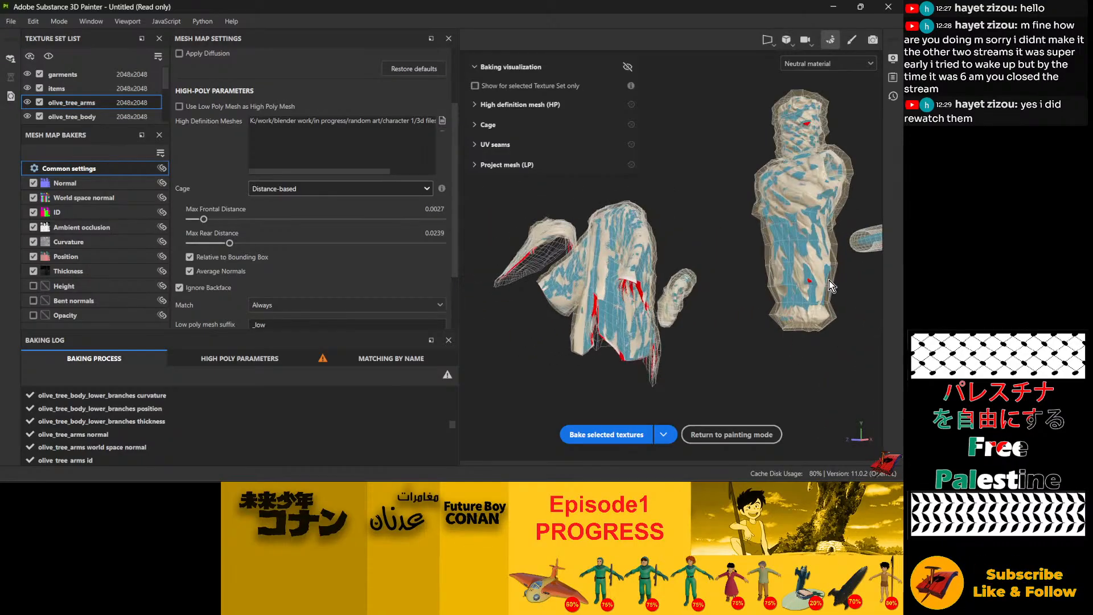
alt+drag(817, 300, 712, 362)
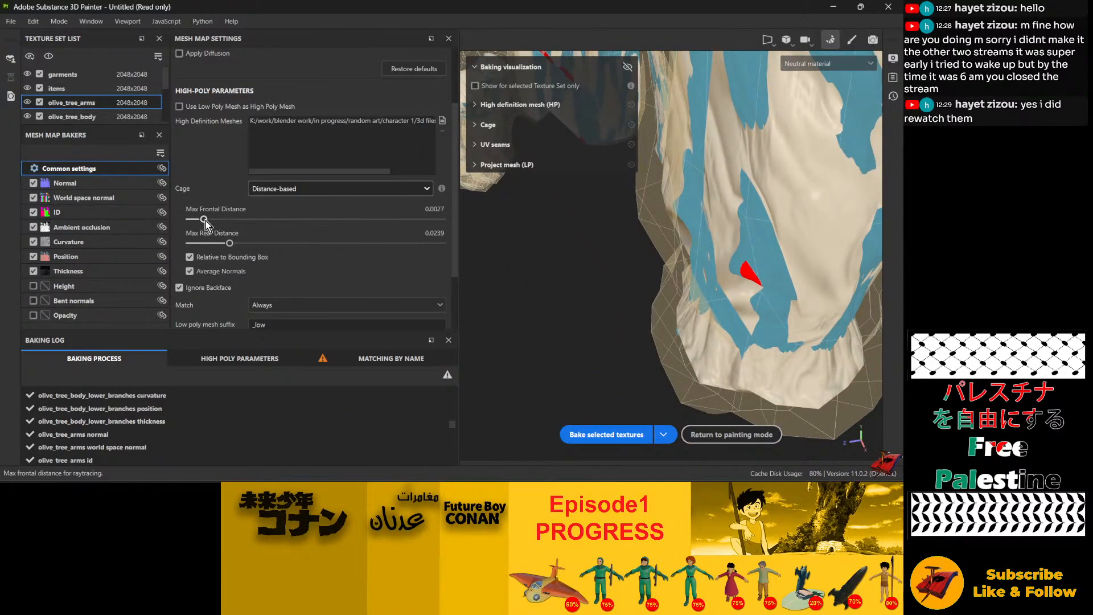
drag(206, 221, 206, 223)
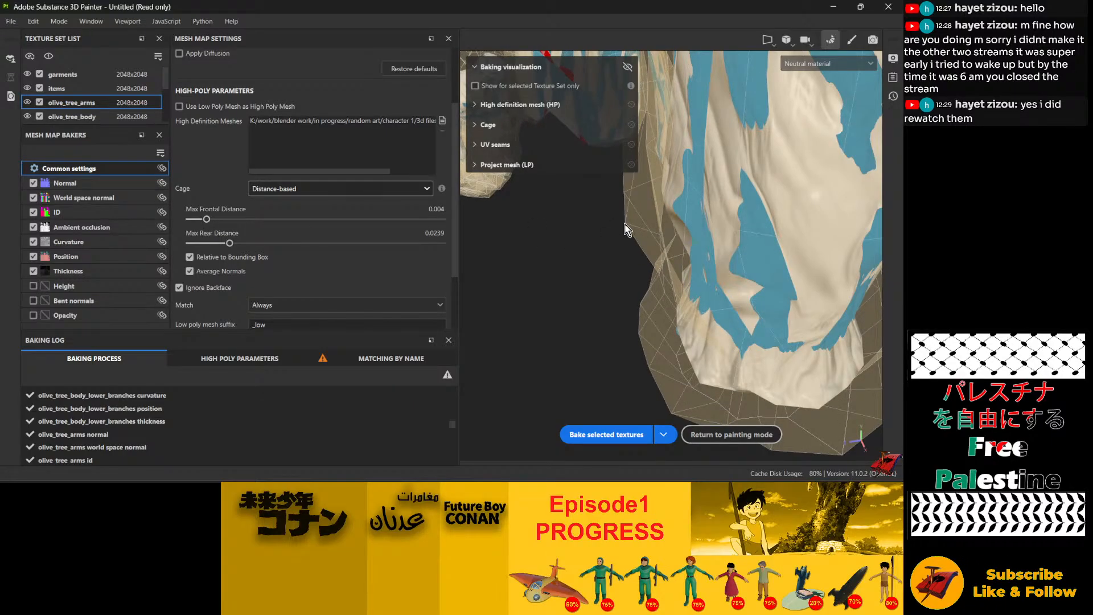
Step: Examine the cage coverage around the robe's torn slits and the opening of the draped cloth
scroll(626, 230, down, 12)
alt+drag(647, 254, 729, 325)
scroll(845, 300, up, 6)
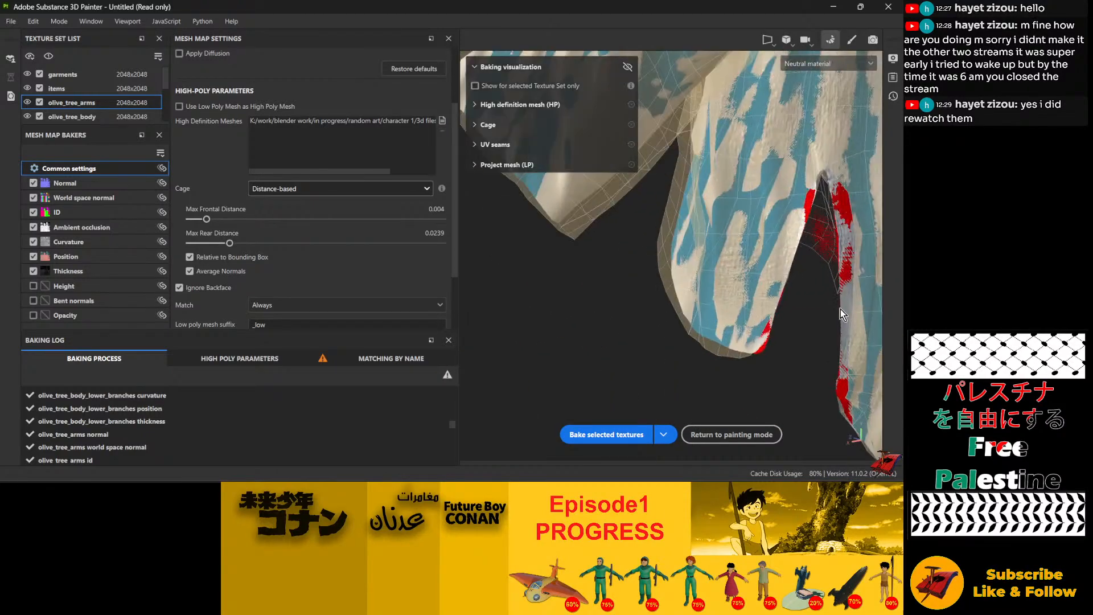
alt+drag(840, 309, 956, 228)
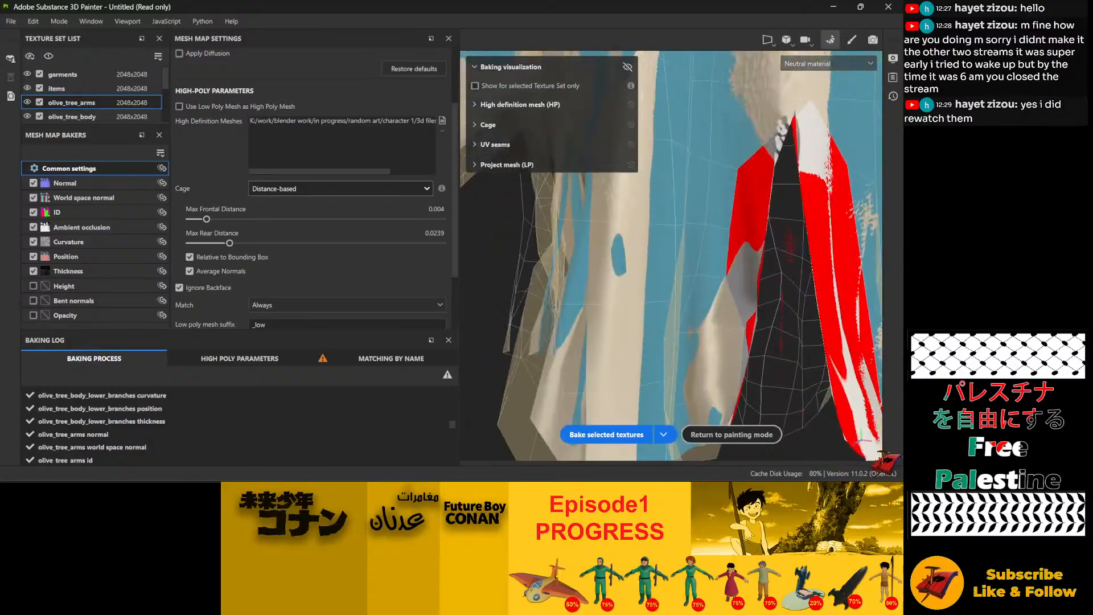
scroll(710, 258, down, 10)
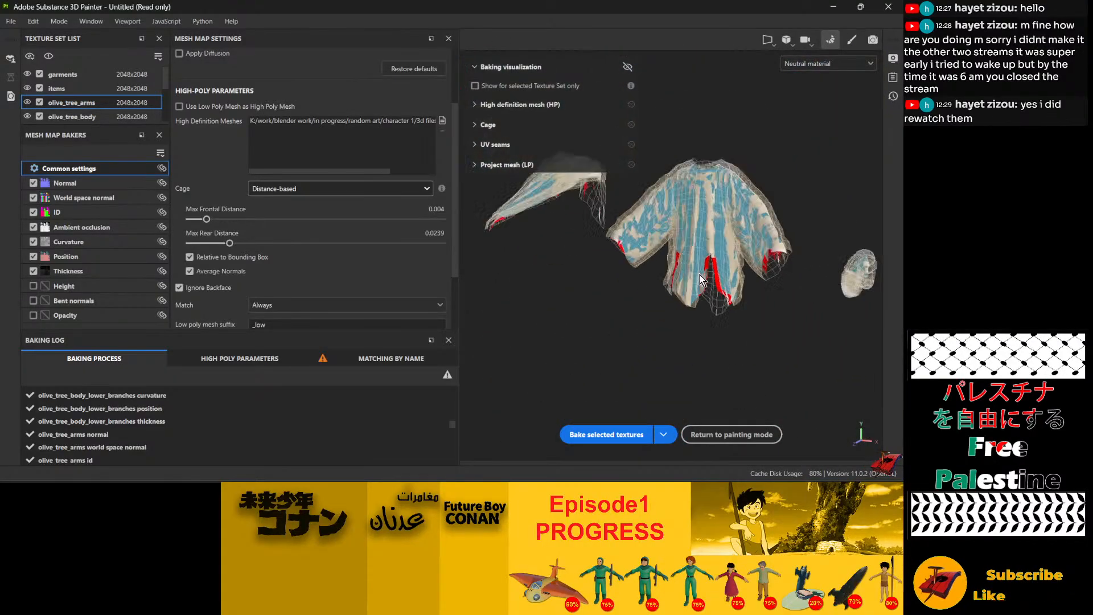
scroll(622, 200, up, 6)
scroll(622, 200, up, 3)
alt+drag(622, 201, 774, 273)
alt+drag(642, 195, 364, 198)
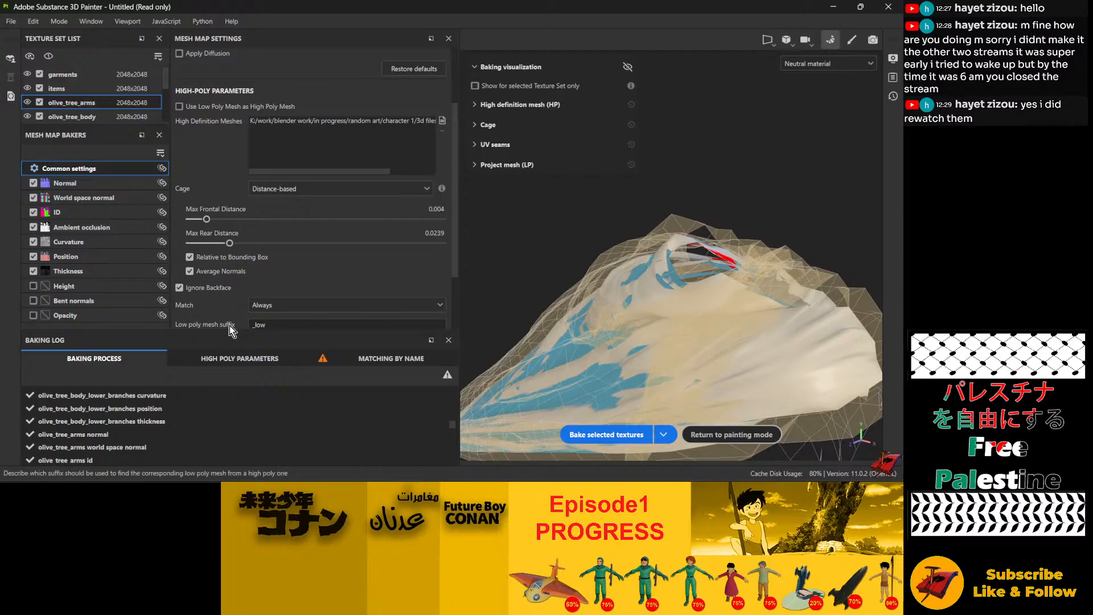
Step: Bake the selected textures with the adjusted cage and return to painting mode
click(602, 434)
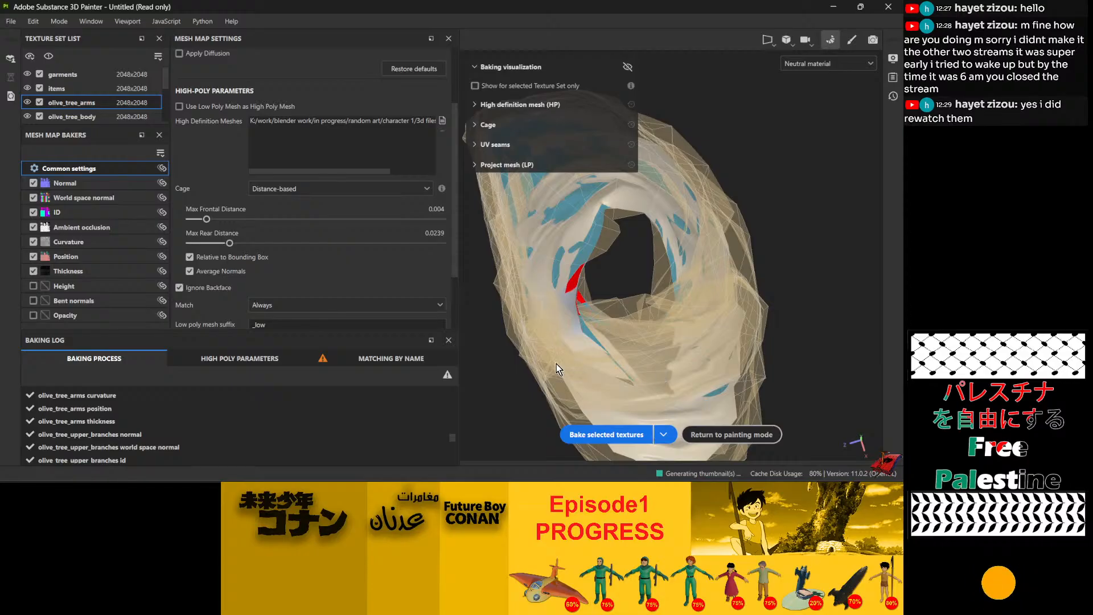
click(732, 434)
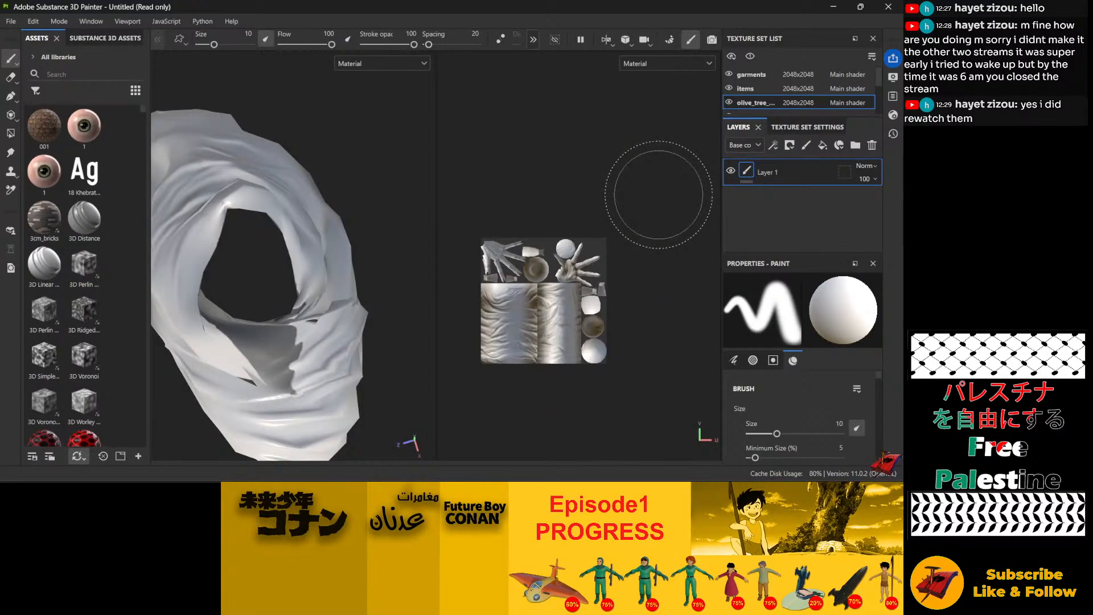
Step: Select the garments texture set and examine the rebaked draped cloth in the UV layout and on the model
click(750, 74)
scroll(478, 251, up, 5)
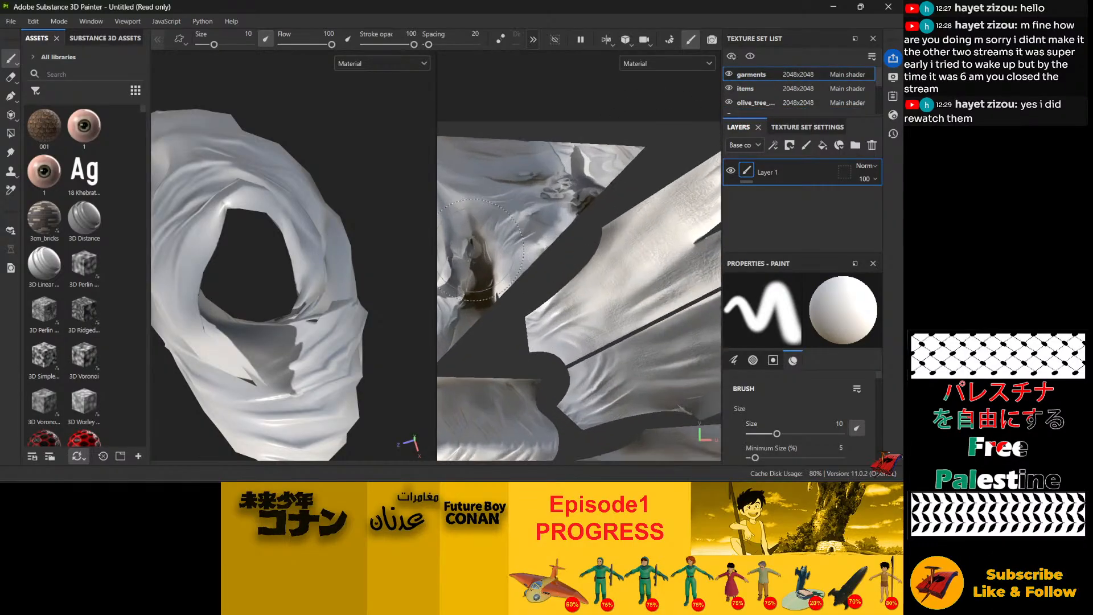
scroll(481, 250, up, 4)
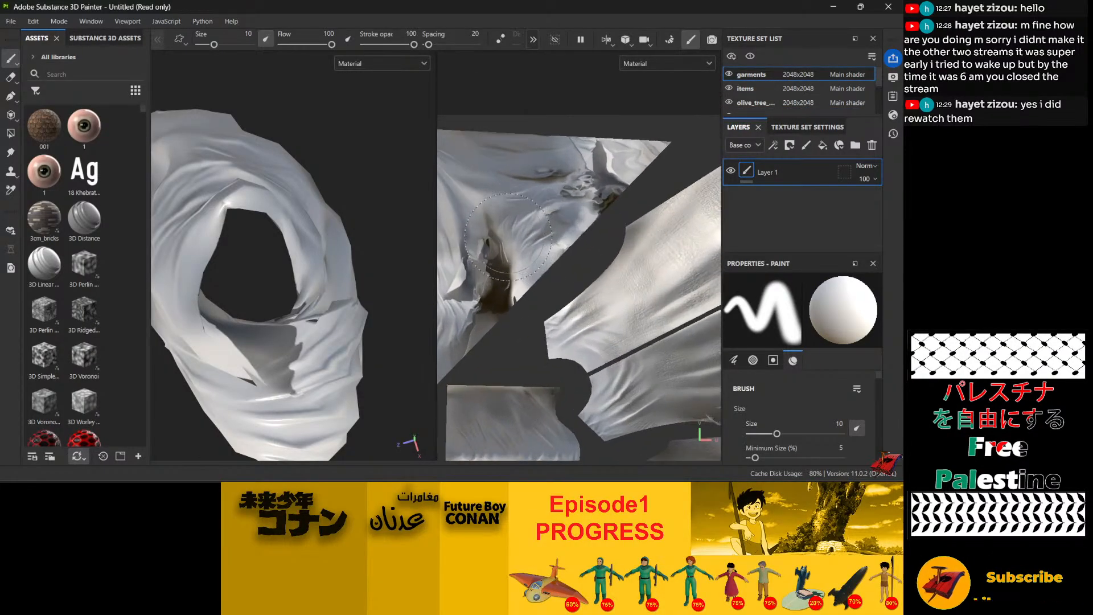
alt+drag(508, 236, 505, 255)
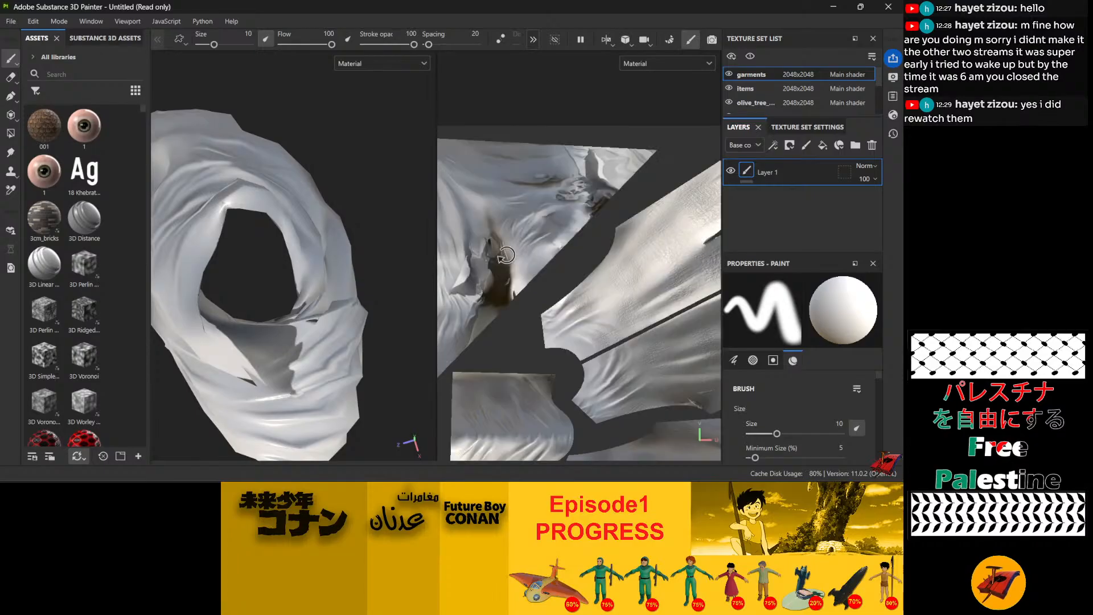
middle_drag(506, 255, 493, 64)
mouse_move(307, 153)
alt+mouse_down()
mouse_move(279, 200)
mouse_move(285, 91)
mouse_move(307, 177)
mouse_move(356, 242)
mouse_move(444, 188)
mouse_move(405, 217)
mouse_move(312, 241)
mouse_move(184, 305)
mouse_move(222, 288)
alt+mouse_up()
scroll(301, 211, down, 6)
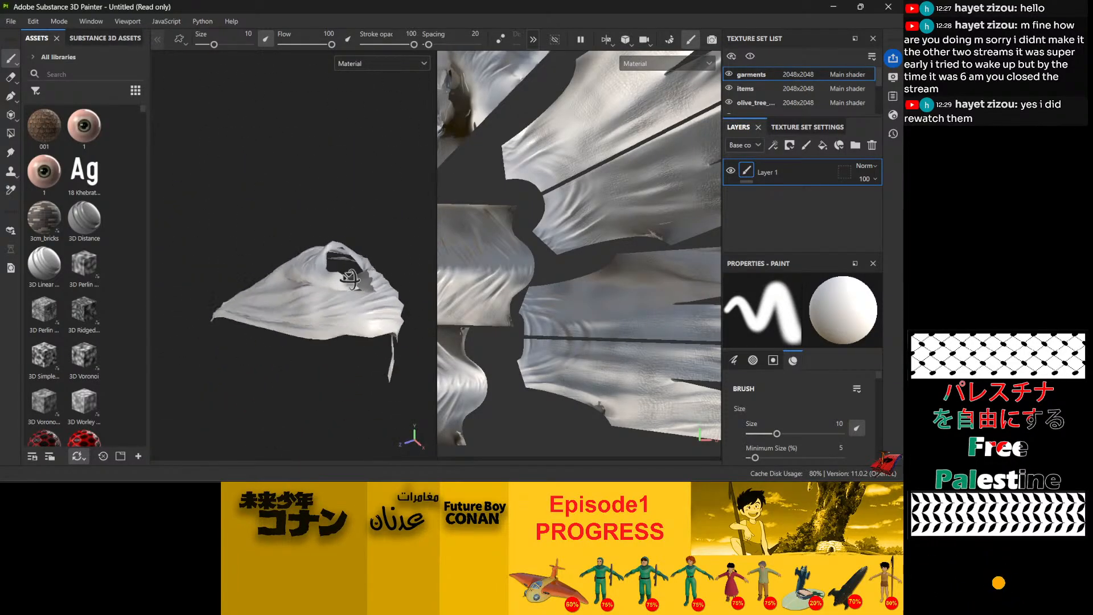
mouse_move(350, 279)
alt+mouse_down()
mouse_move(397, 122)
mouse_move(307, 213)
mouse_move(319, 322)
mouse_move(256, 225)
mouse_move(434, 302)
alt+mouse_up()
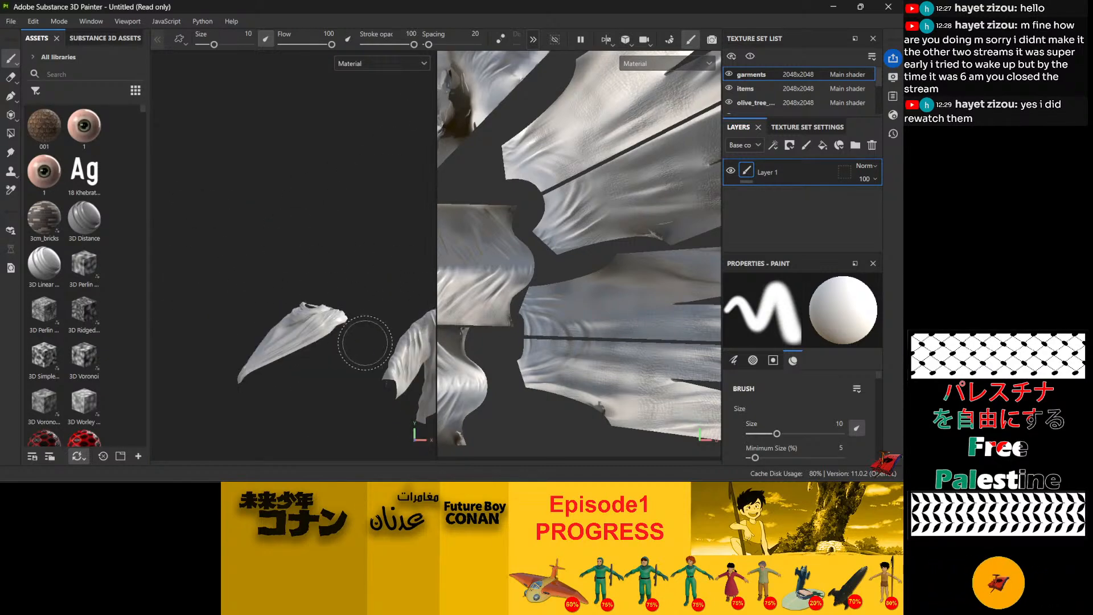
Step: Inspect the rebaked folds and torn hem of the robe from several sides for artefacts
alt+middle_drag(378, 348, 223, 294)
scroll(275, 308, up, 5)
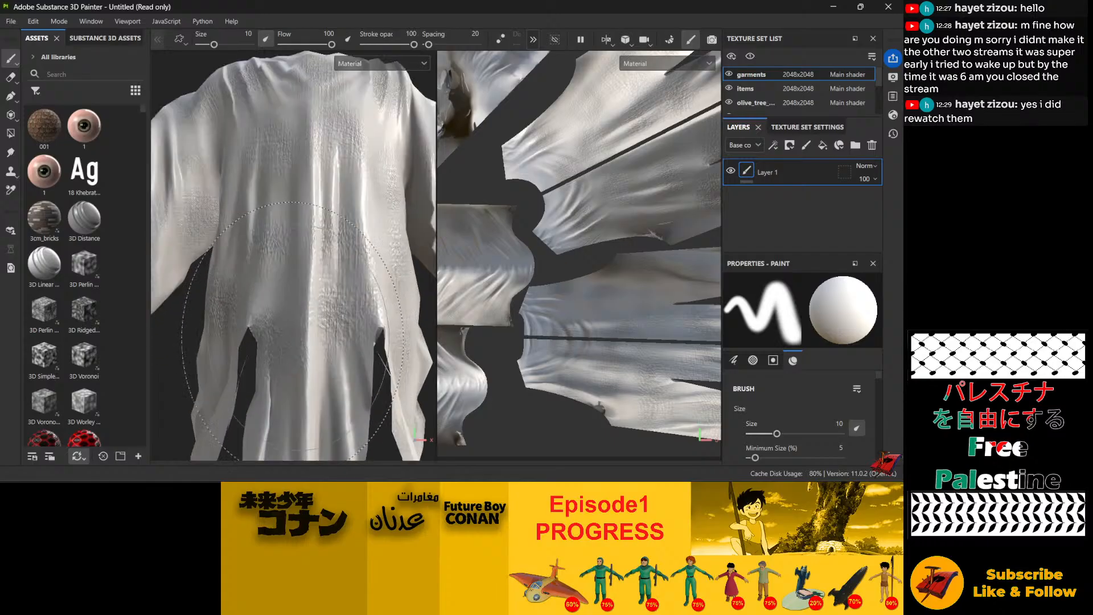
mouse_move(302, 288)
alt+mouse_down()
mouse_move(378, 297)
mouse_move(324, 292)
mouse_move(281, 335)
alt+mouse_up()
alt+drag(277, 190, 168, 254)
scroll(431, 239, up, 5)
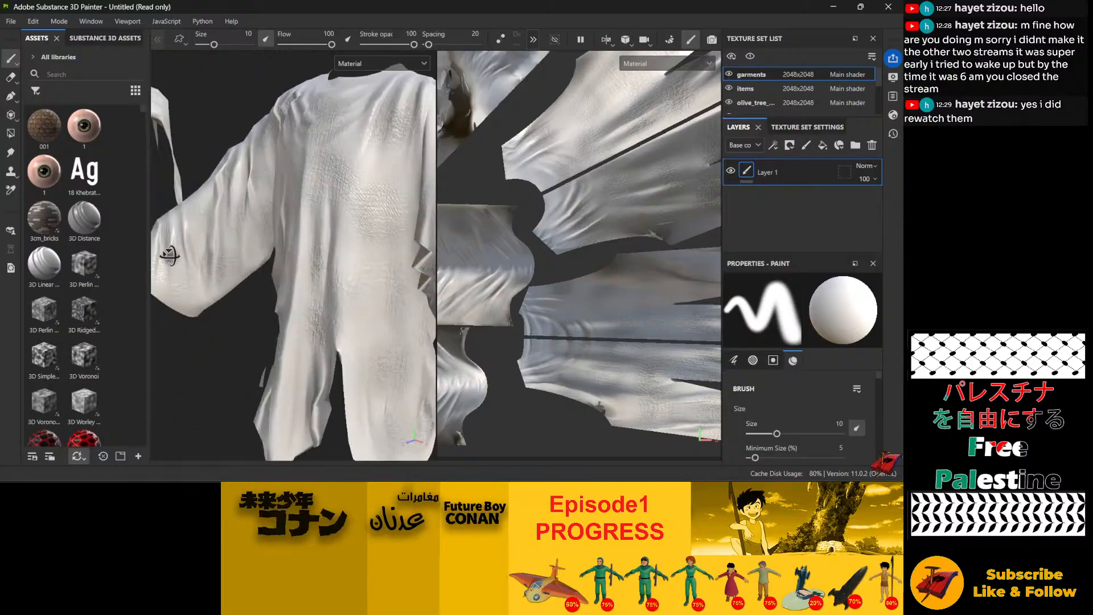
Step: Inspect the grooved tree-trunk torso up close for baking artefacts
scroll(207, 278, down, 5)
scroll(305, 215, down, 6)
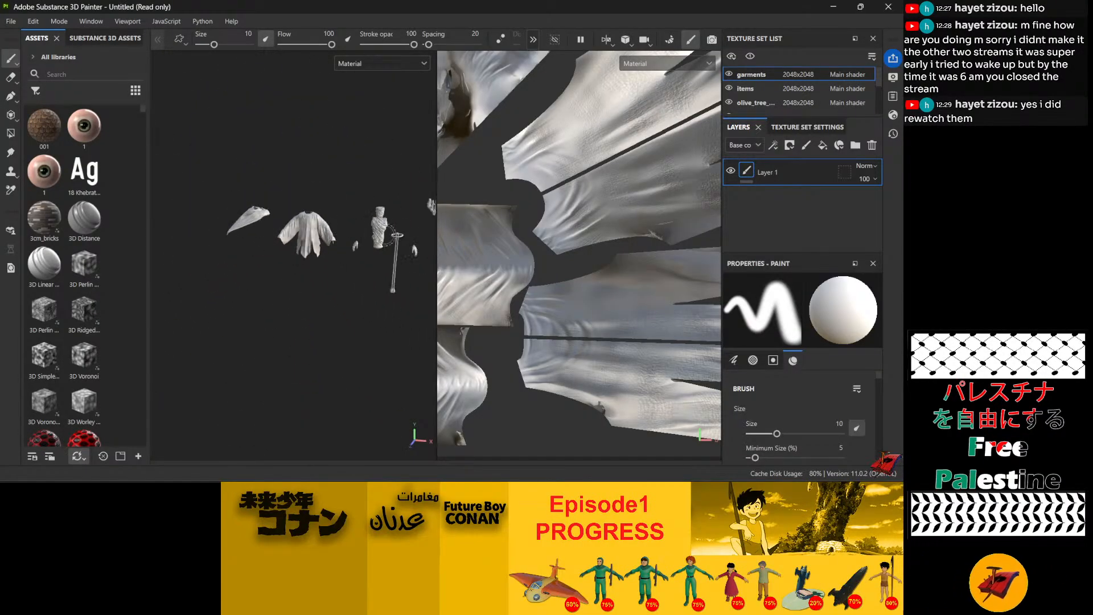
scroll(392, 217, up, 10)
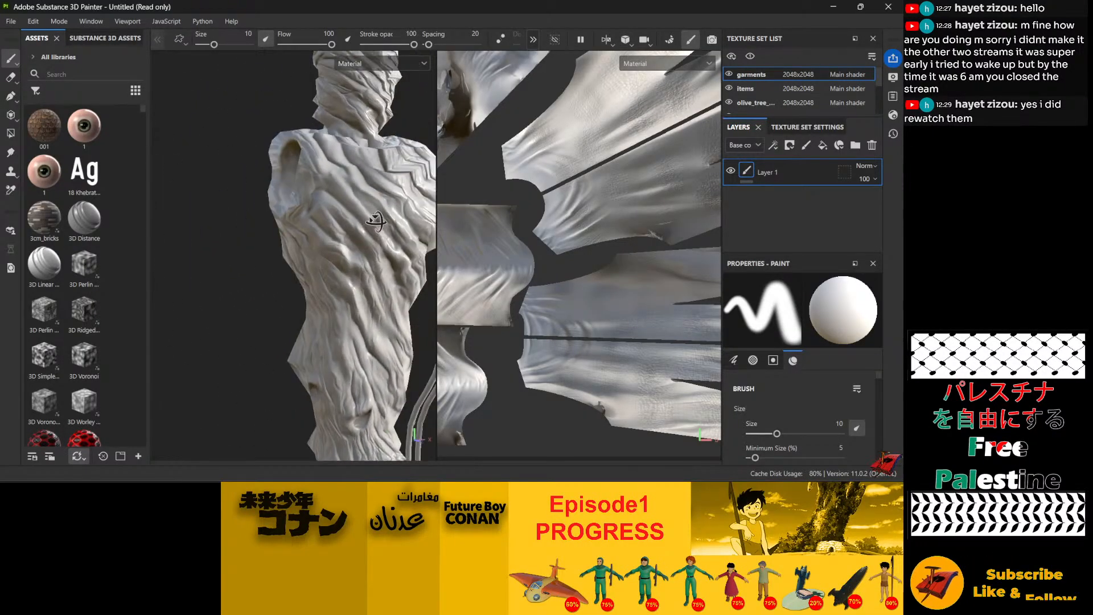
alt+drag(564, 218, 305, 267)
scroll(310, 273, down, 5)
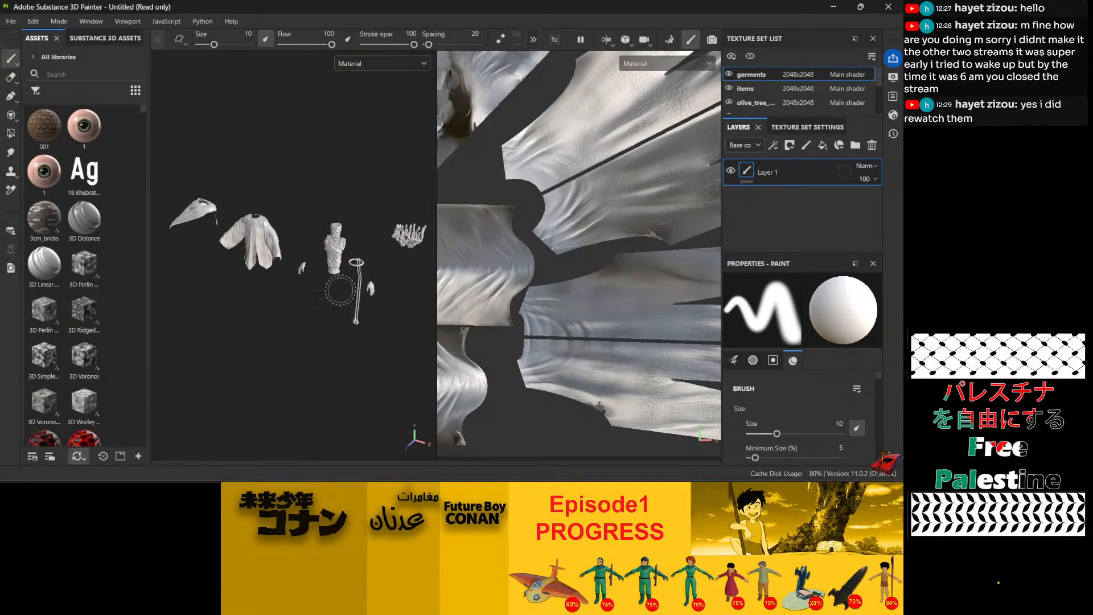
Step: Examine the lower branch cluster beside the padlock and the two upper branch clusters for baking artefacts
middle_drag(209, 288, 305, 259)
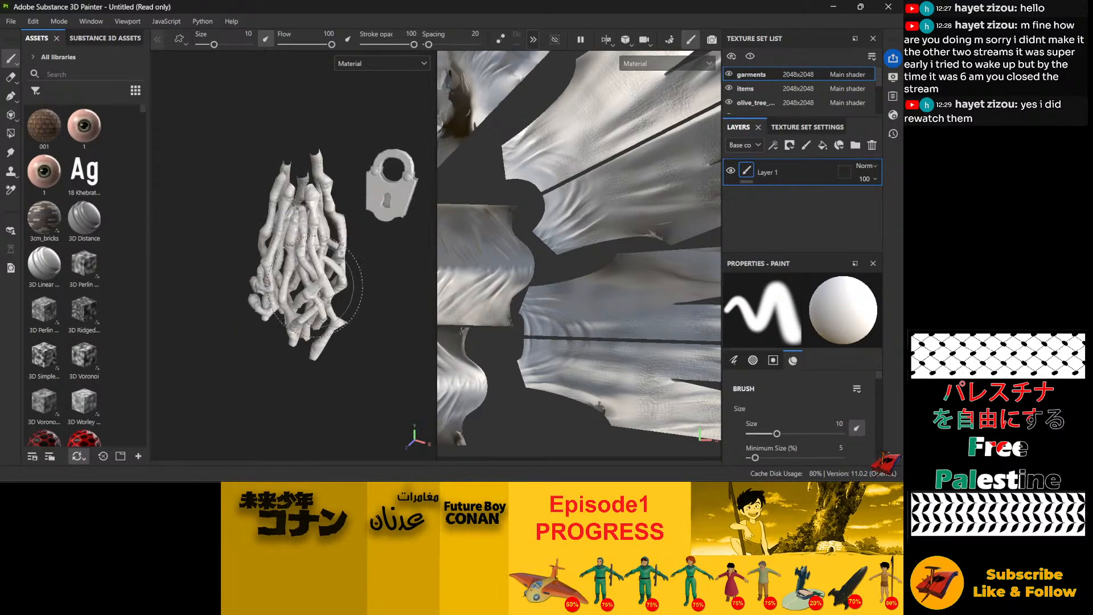
scroll(315, 285, up, 5)
mouse_move(316, 285)
alt+mouse_down()
mouse_move(387, 205)
mouse_move(434, 214)
mouse_move(395, 297)
mouse_move(364, 313)
alt+mouse_up()
scroll(307, 272, down, 4)
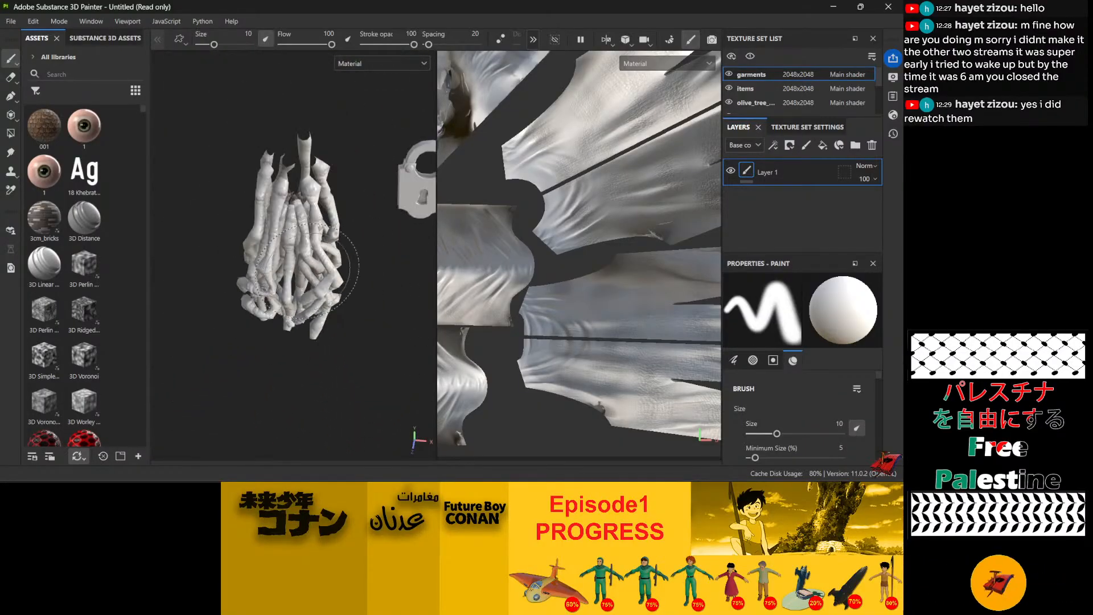
scroll(308, 268, down, 8)
scroll(261, 214, up, 8)
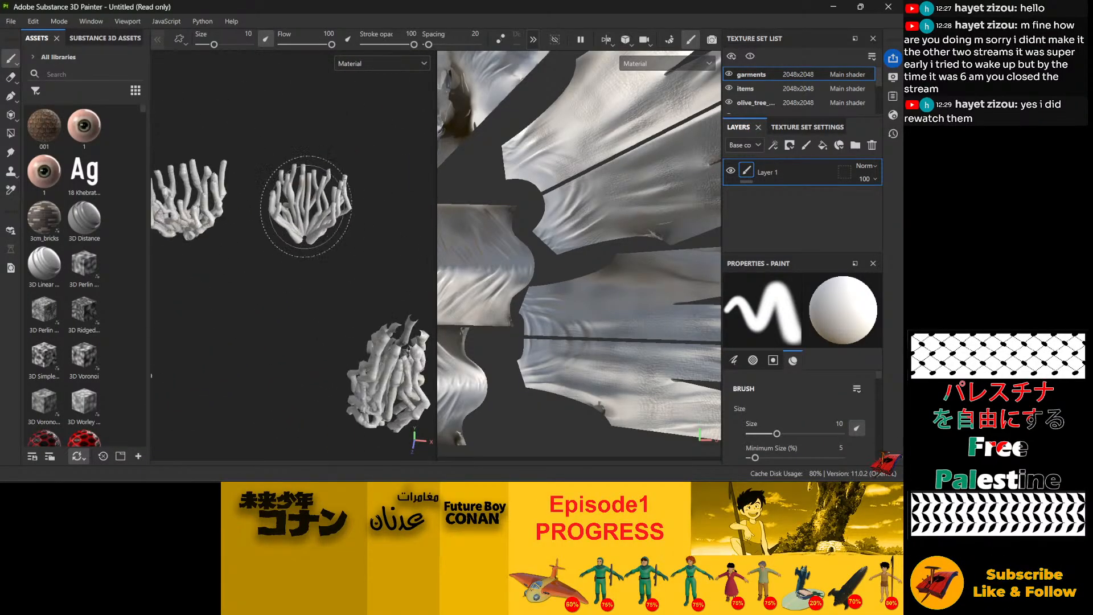
mouse_move(265, 199)
alt+mouse_down()
mouse_move(394, 167)
mouse_move(296, 199)
mouse_move(253, 228)
alt+mouse_up()
scroll(251, 230, down, 2)
scroll(252, 240, down, 5)
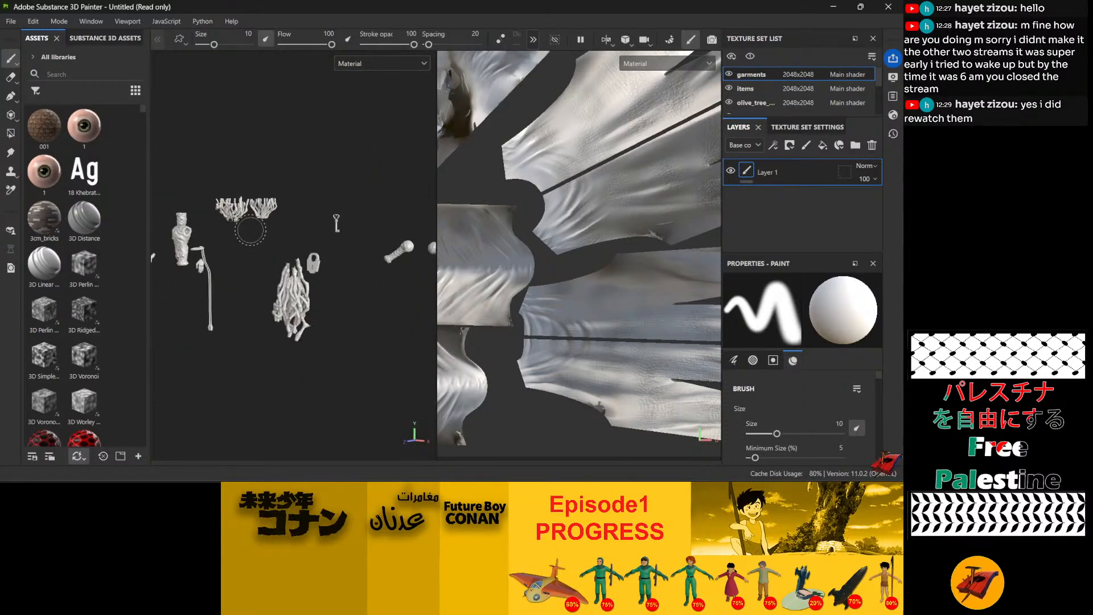
Step: Examine the separate round-ended limb pieces from several sides for baking artefacts
scroll(335, 228, up, 5)
alt+middle_drag(381, 229, 160, 297)
scroll(341, 209, up, 3)
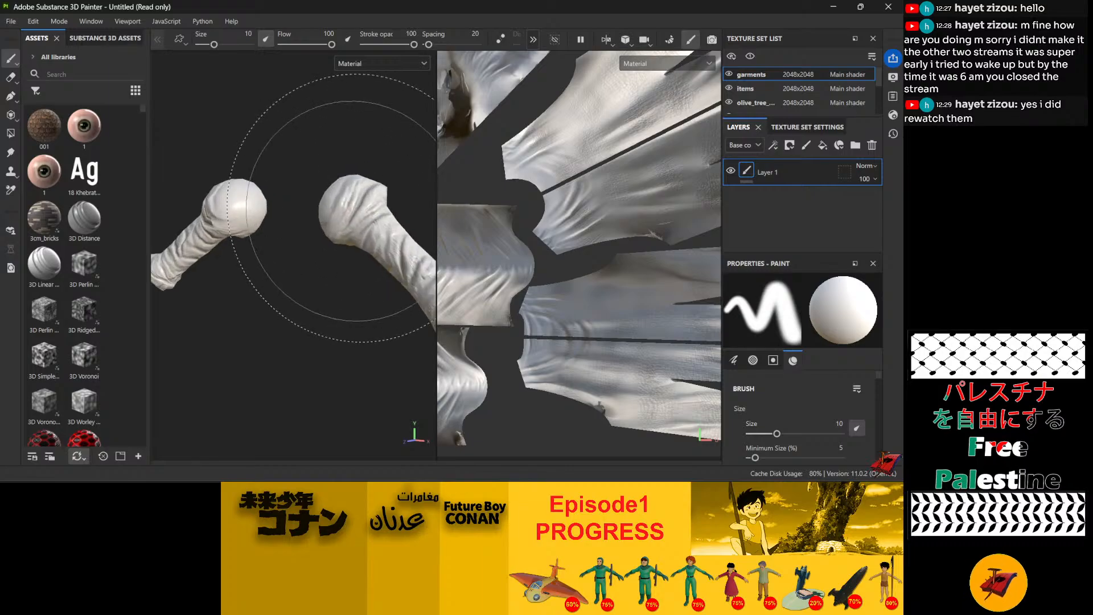
alt+middle_drag(290, 243, 179, 256)
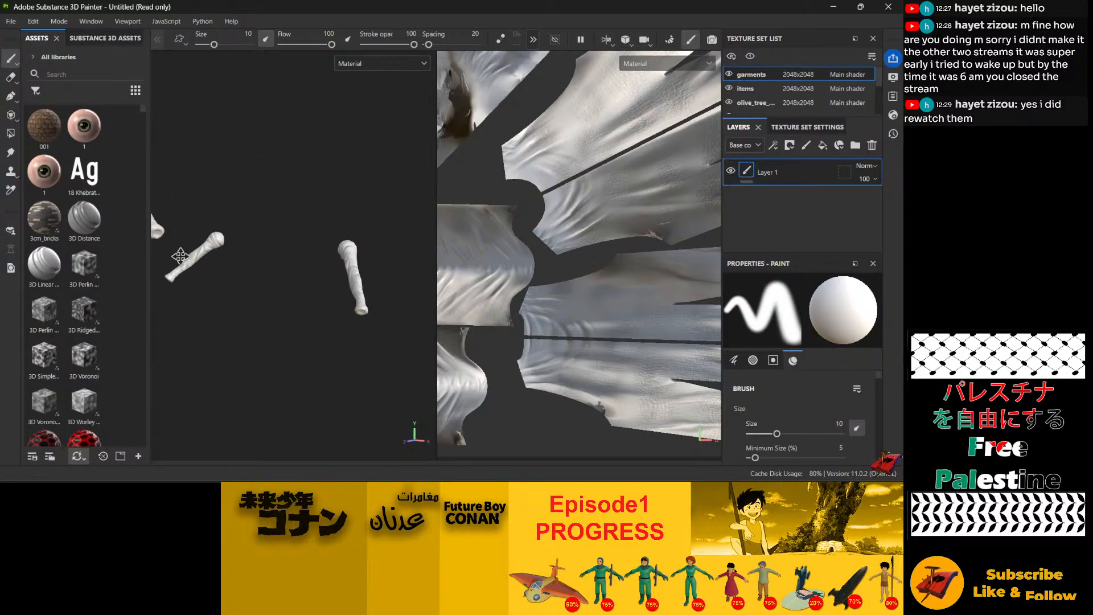
alt+drag(351, 277, 343, 257)
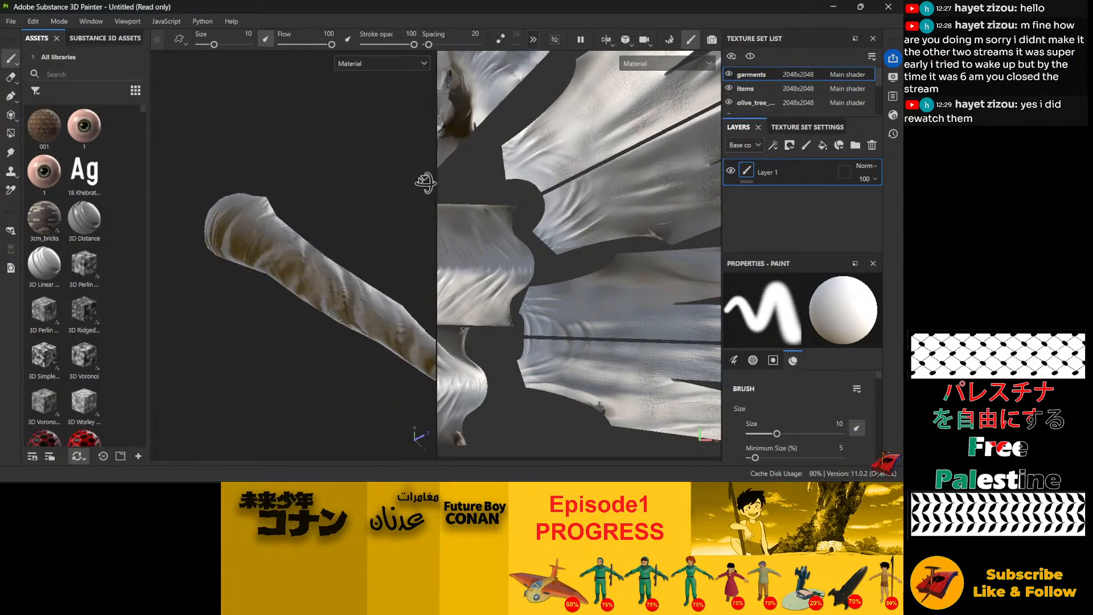
alt+drag(425, 183, 350, 281)
scroll(350, 281, down, 3)
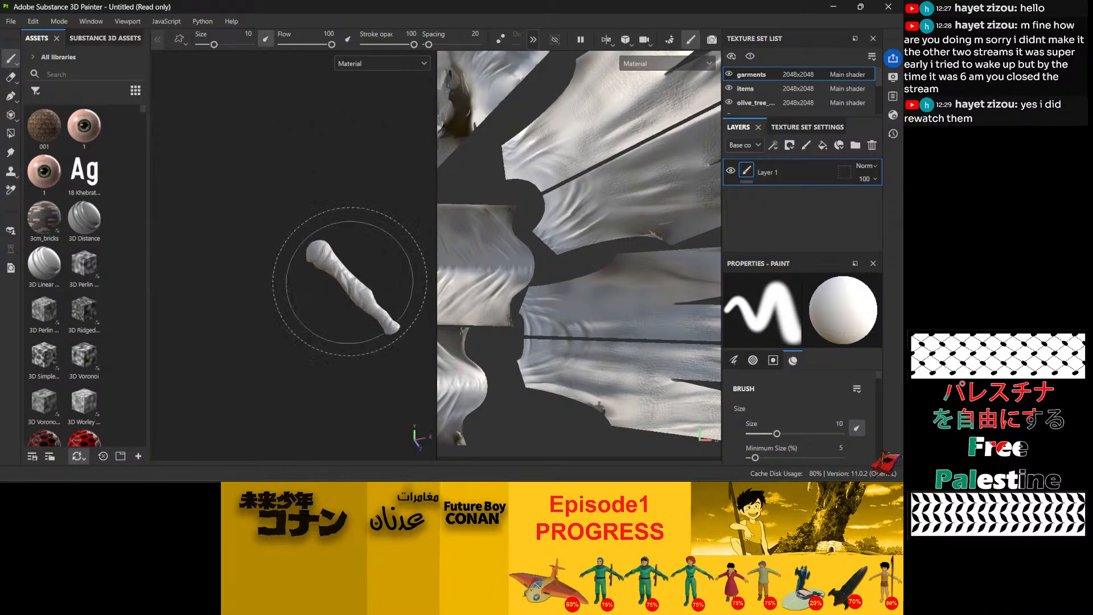
scroll(340, 283, down, 3)
Step: Recheck the tree-trunk torso together with the neighbouring ring-topped staff and its wrapped cord
alt+middle_drag(315, 293, 454, 210)
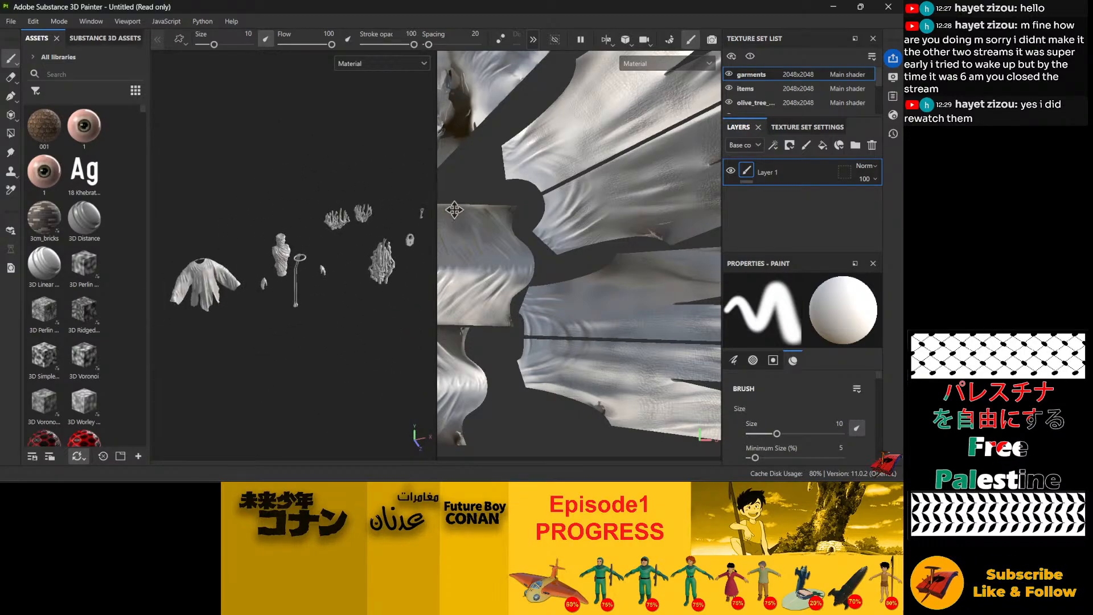
scroll(264, 258, up, 2)
scroll(262, 257, up, 6)
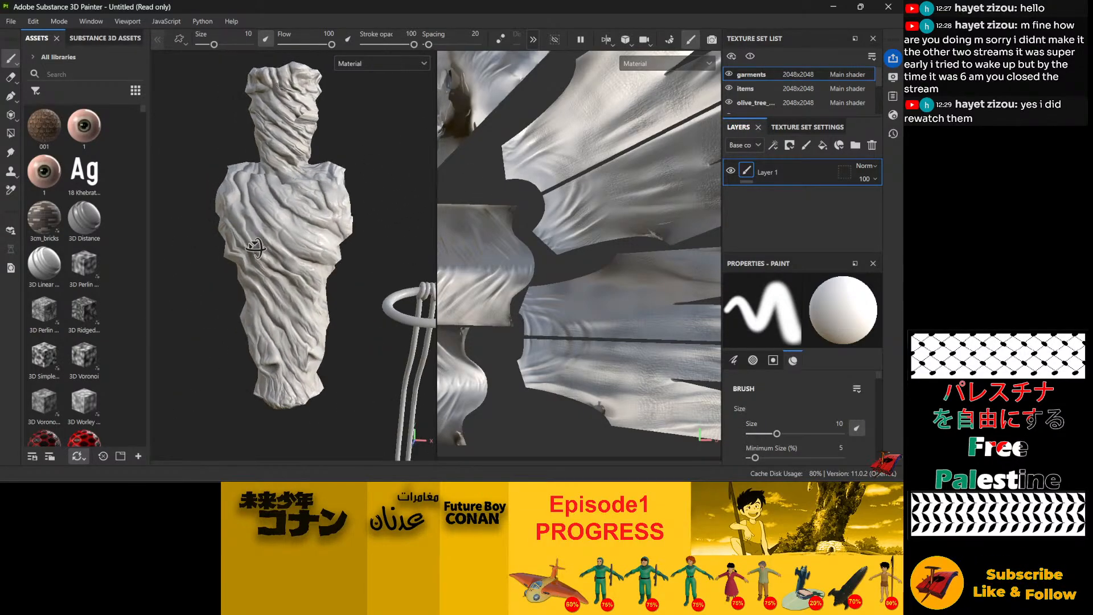
scroll(342, 229, up, 6)
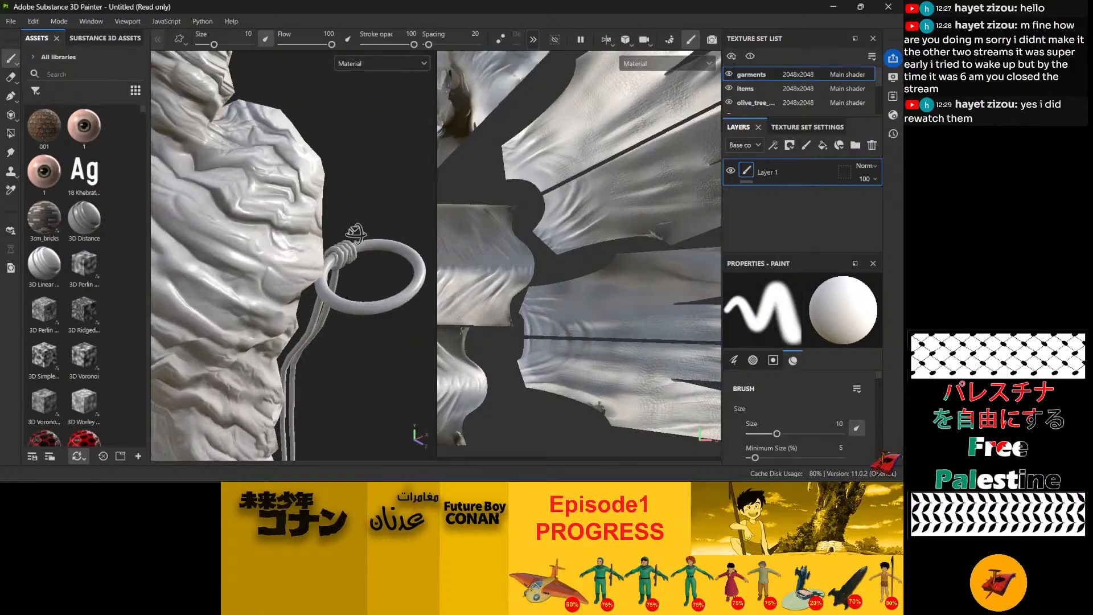
alt+drag(359, 224, 267, 239)
scroll(244, 260, down, 4)
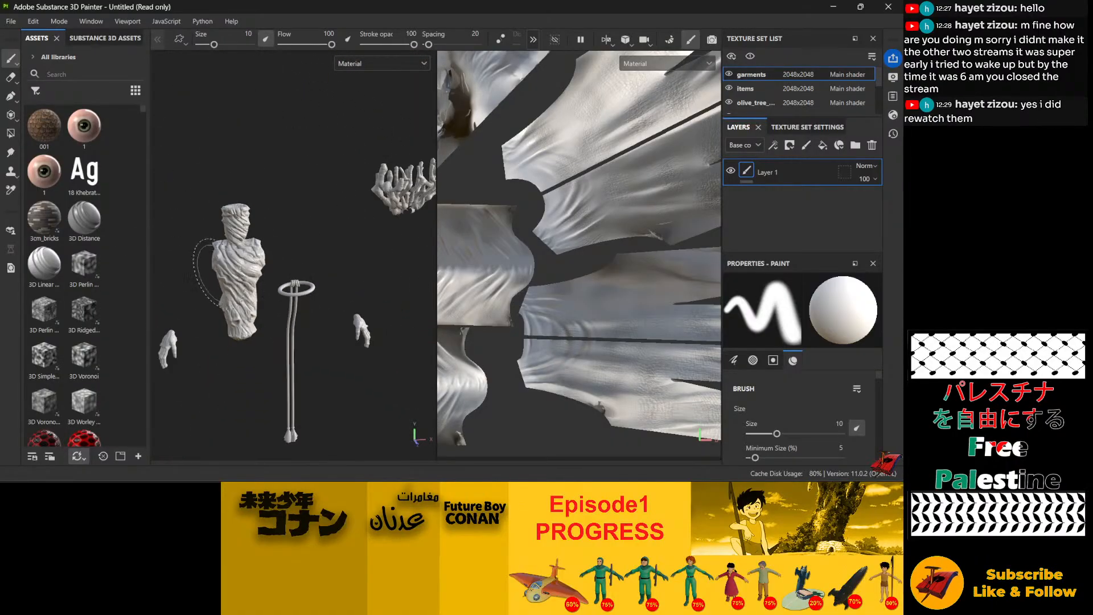
Step: Recheck the robe's fabric detail close up and view the whole garment from another angle
alt+middle_drag(238, 254, 318, 238)
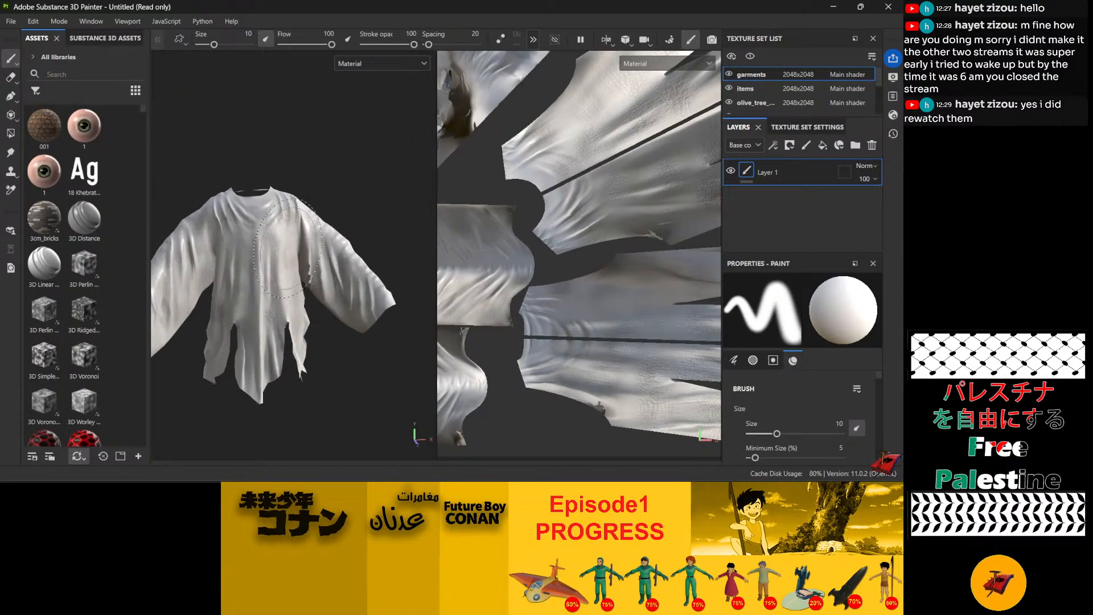
scroll(288, 248, up, 4)
mouse_move(288, 247)
alt+mouse_down()
mouse_move(437, 288)
mouse_move(437, 224)
mouse_move(317, 171)
mouse_move(299, 176)
alt+mouse_up()
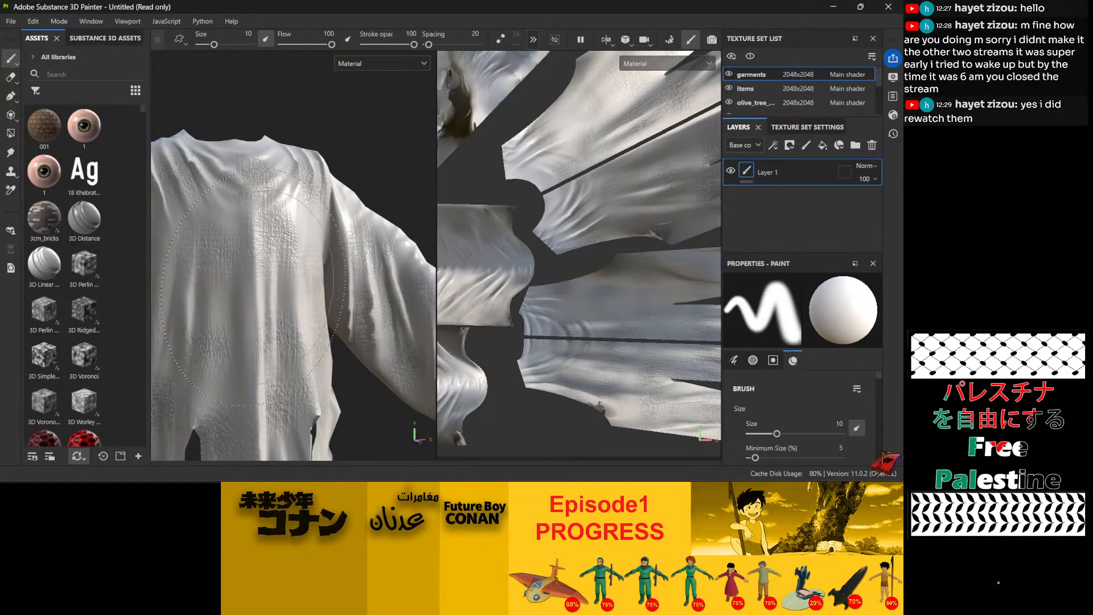
scroll(253, 286, down, 6)
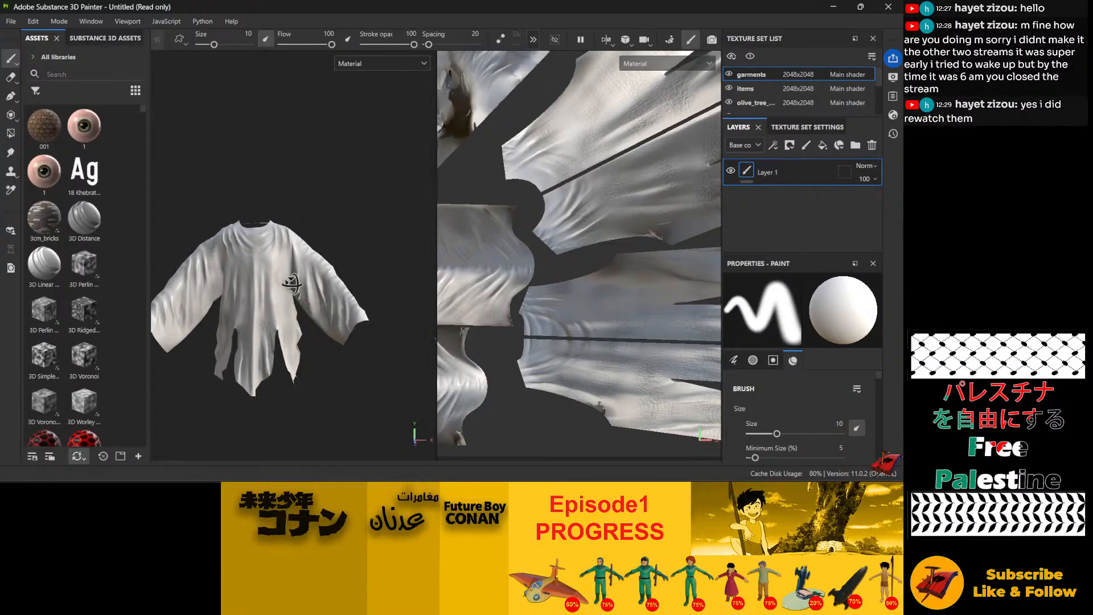
mouse_move(292, 284)
alt+mouse_down()
mouse_move(478, 277)
mouse_move(304, 274)
mouse_move(255, 289)
alt+mouse_up()
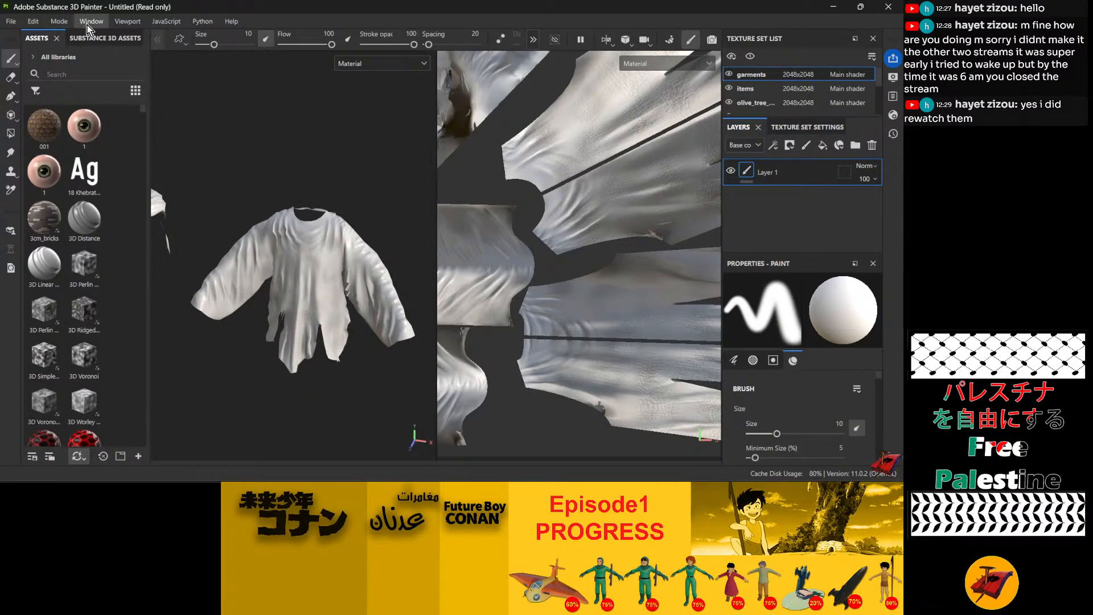
click(53, 27)
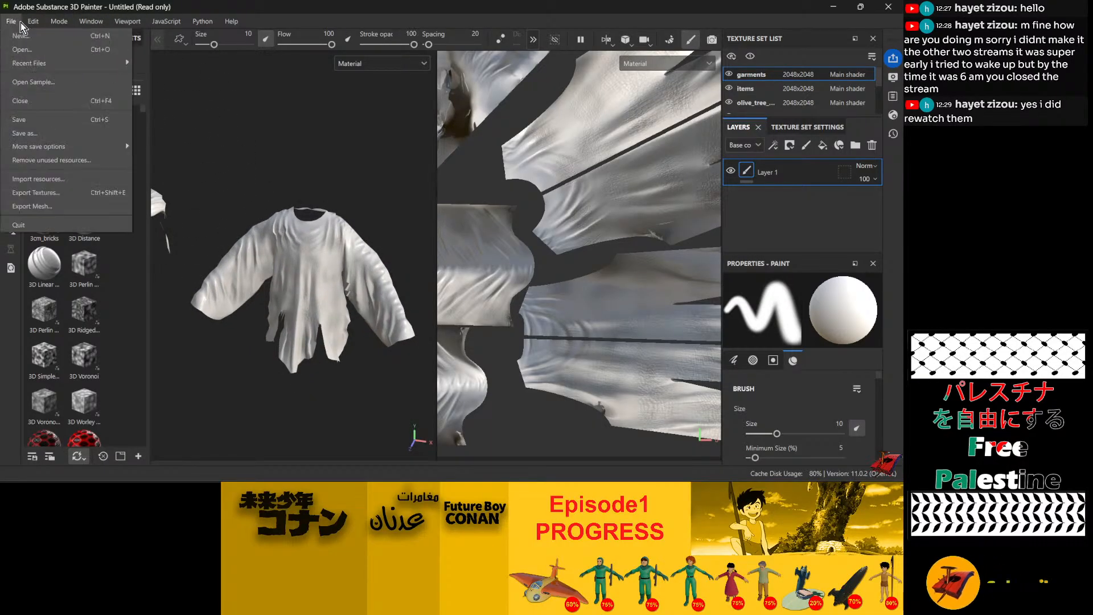
mouse_move(44, 25)
mouse_move(82, 25)
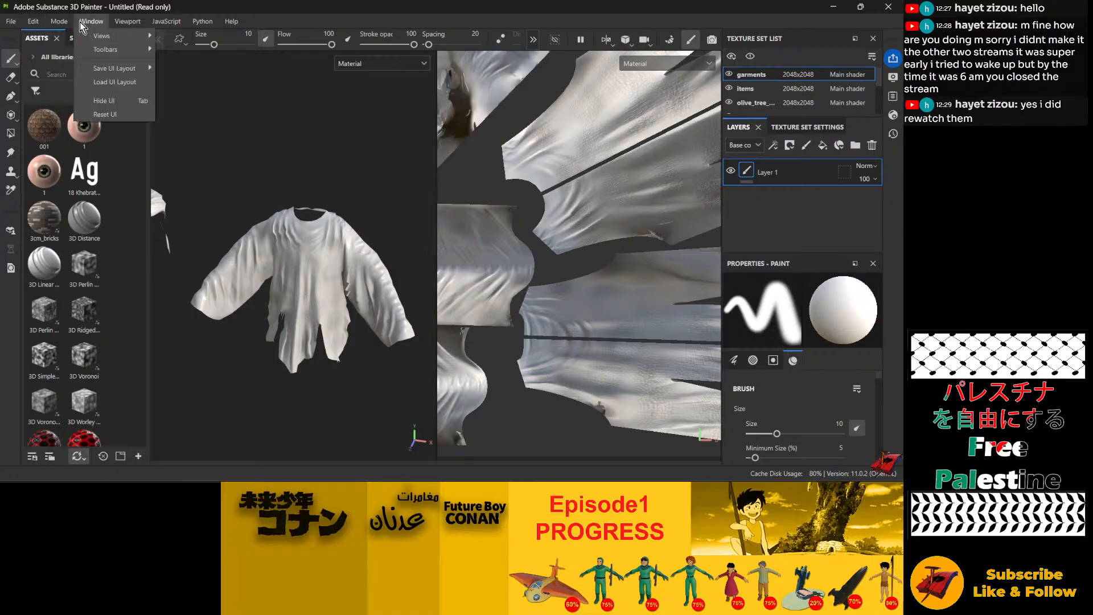
mouse_move(121, 21)
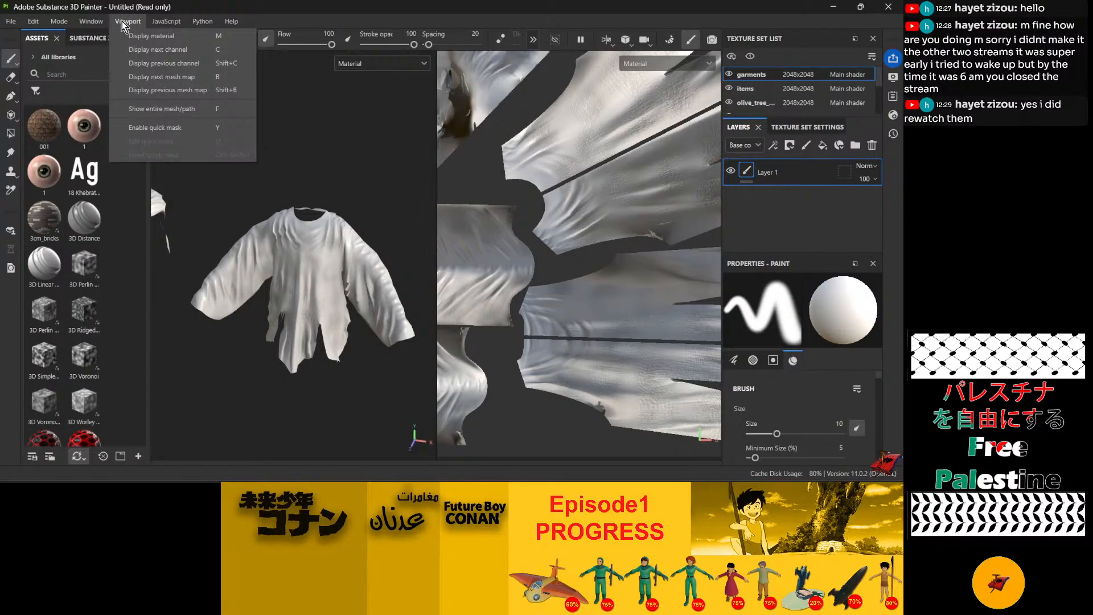
key(Escape)
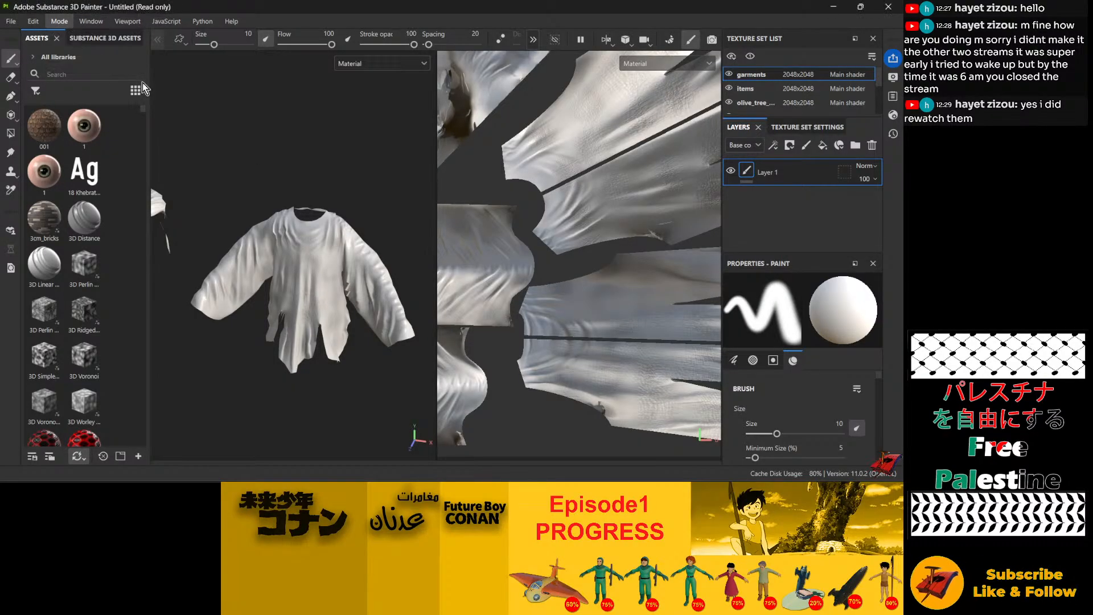
Step: Return to mesh map baking and set the high-poly cage to Automatic (experimental)
key(ctrl+b)
click(272, 189)
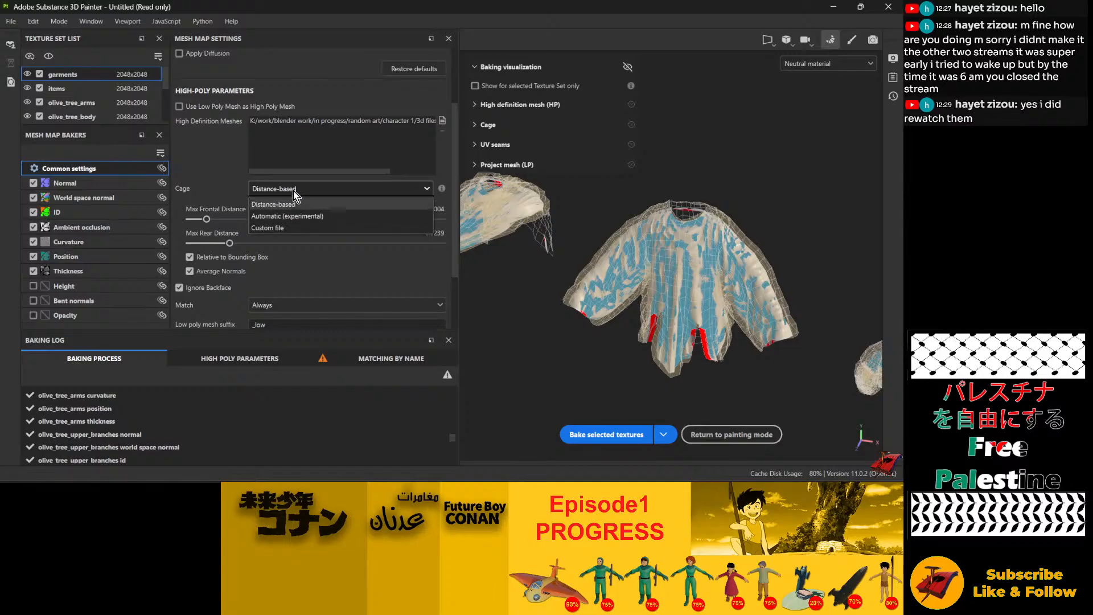
click(279, 217)
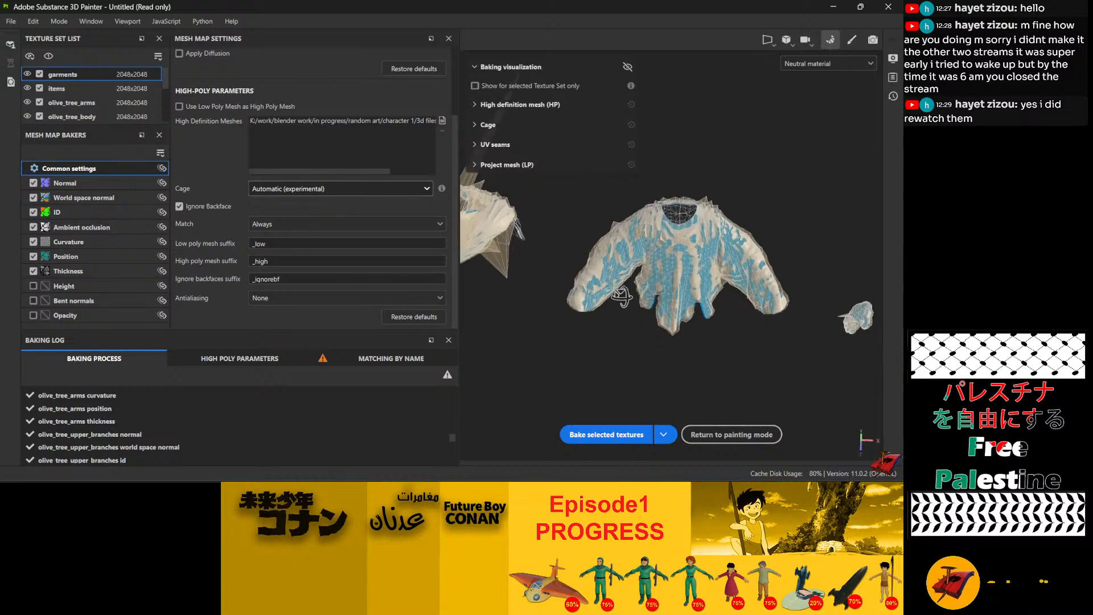
Step: Check the automatic cage around the draped scarf and robe, and bake the selected textures
alt+drag(663, 279, 666, 249)
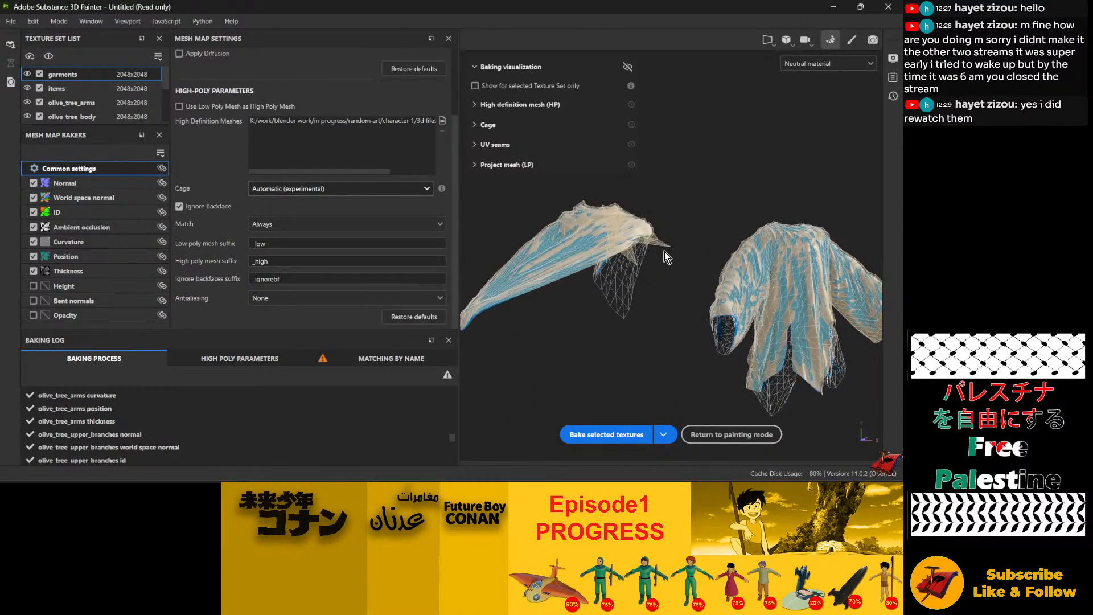
scroll(664, 252, up, 3)
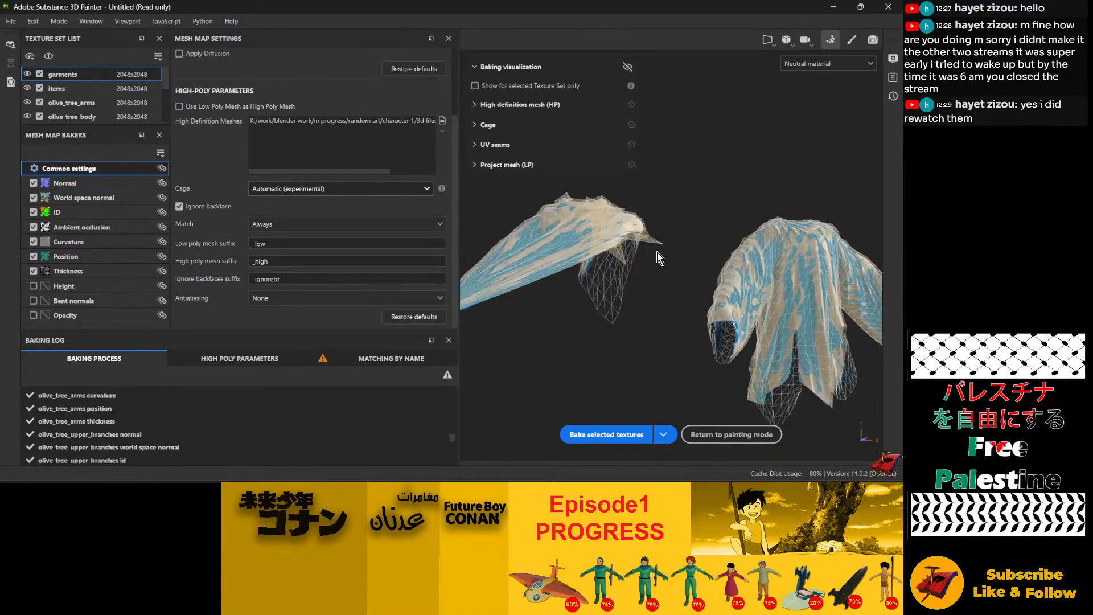
click(476, 108)
click(476, 108)
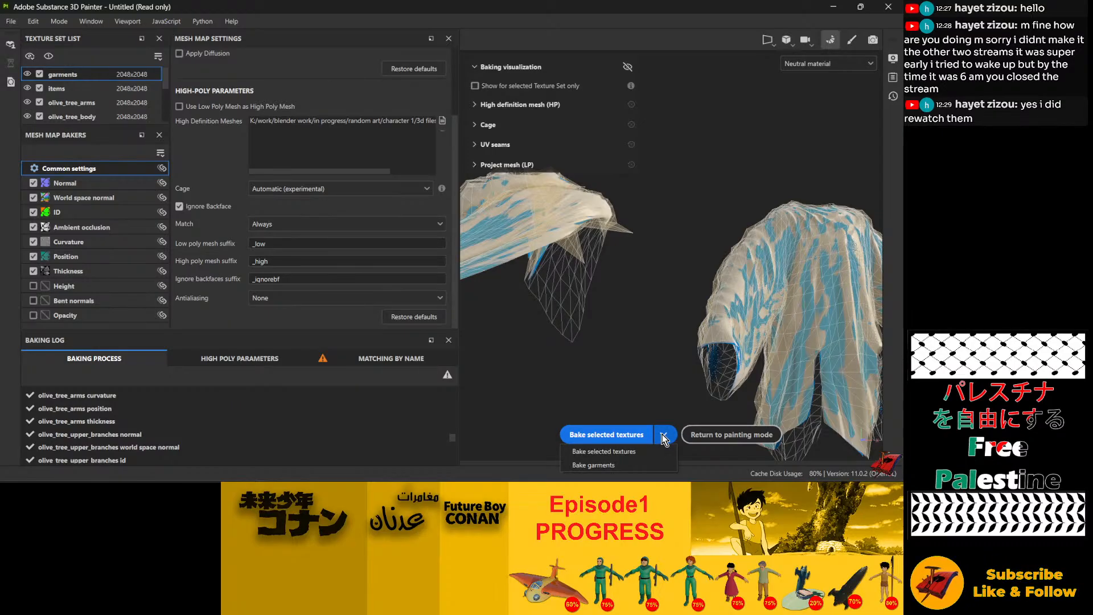
click(664, 437)
alt+drag(629, 227, 643, 250)
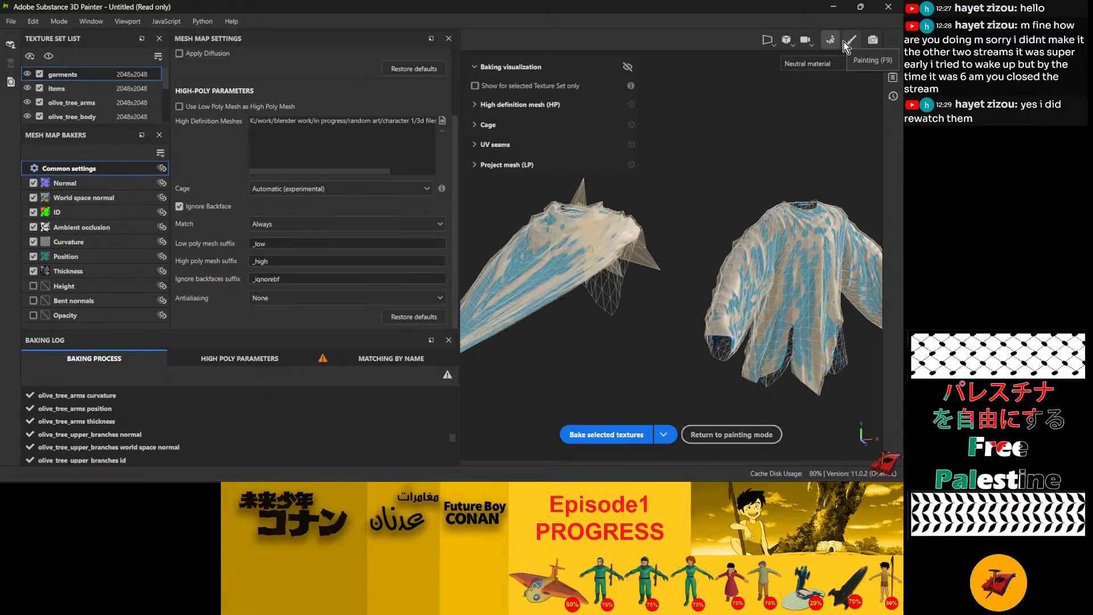
alt+drag(676, 219, 601, 182)
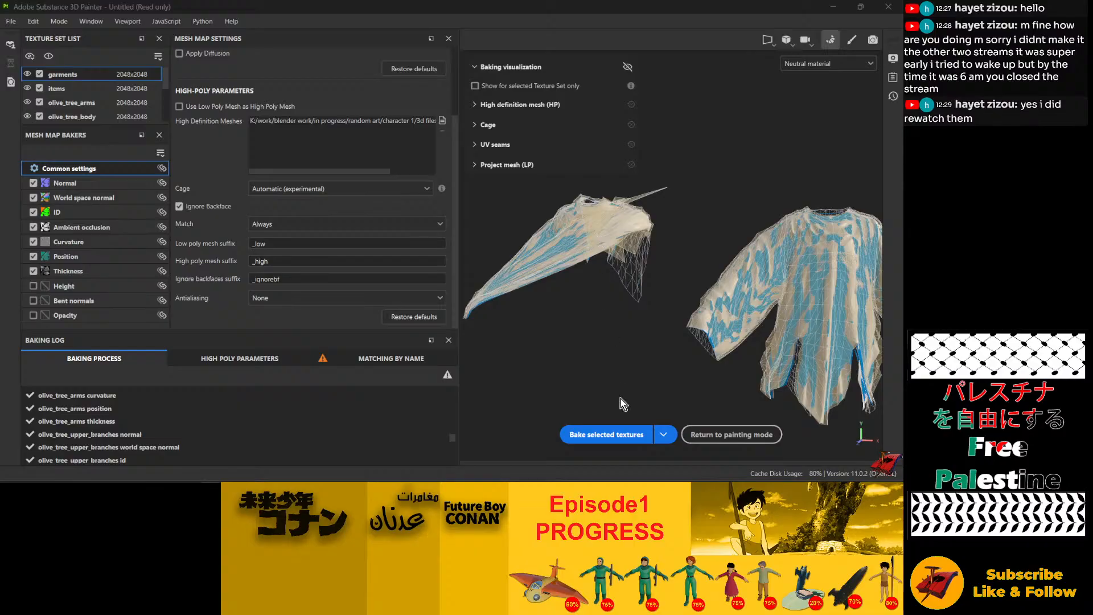
click(607, 434)
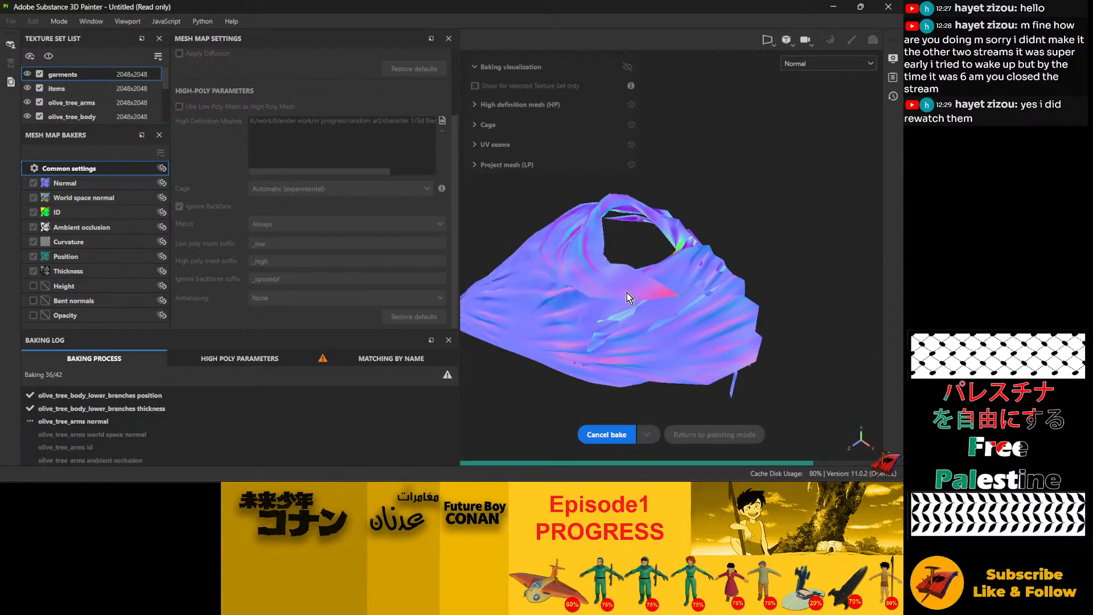
Step: Examine the draped scarf's baked maps from several sides and in the garments UV layout for artefacts
alt+drag(609, 349, 572, 369)
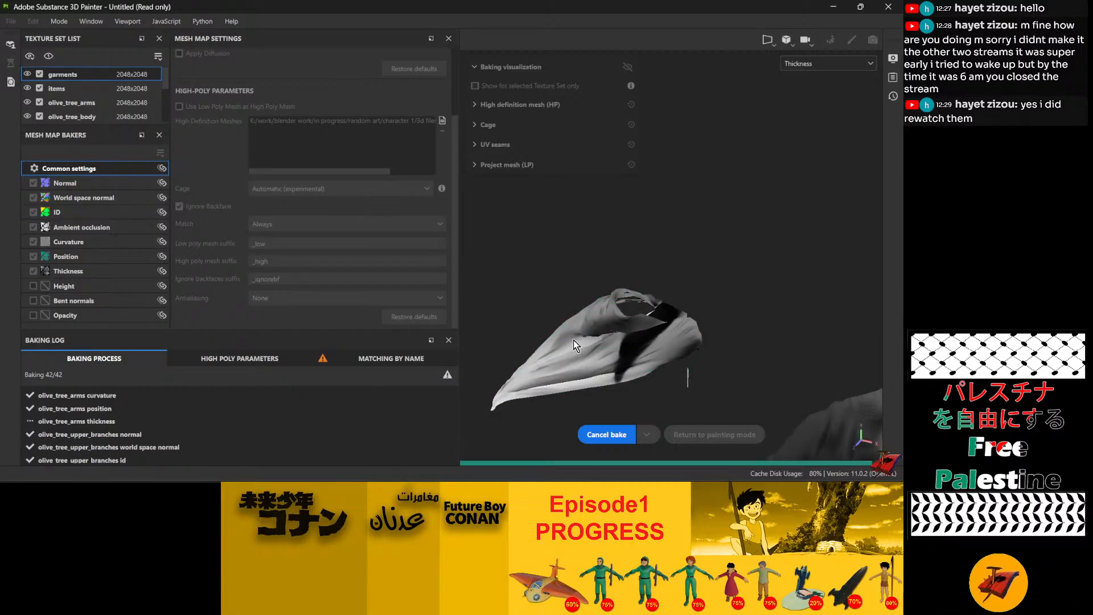
alt+drag(681, 342, 466, 314)
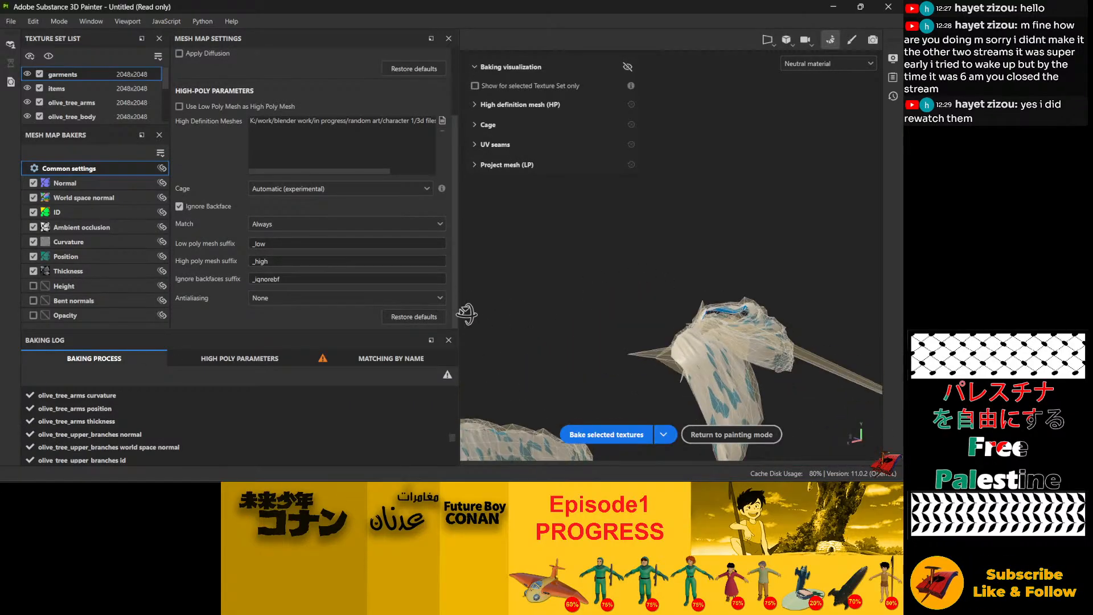
alt+drag(660, 343, 786, 350)
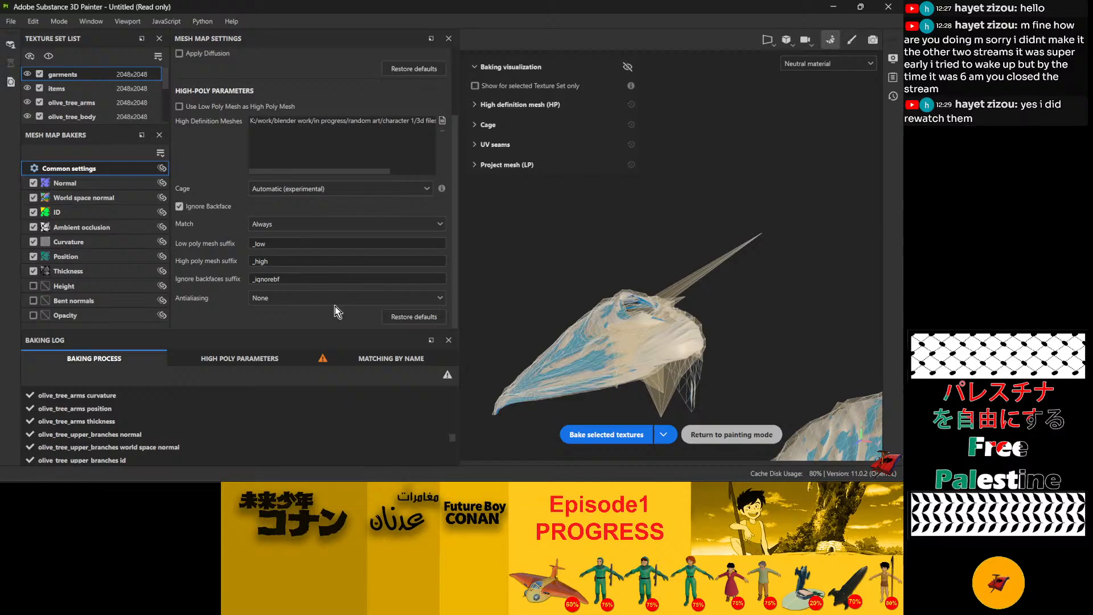
scroll(569, 219, down, 5)
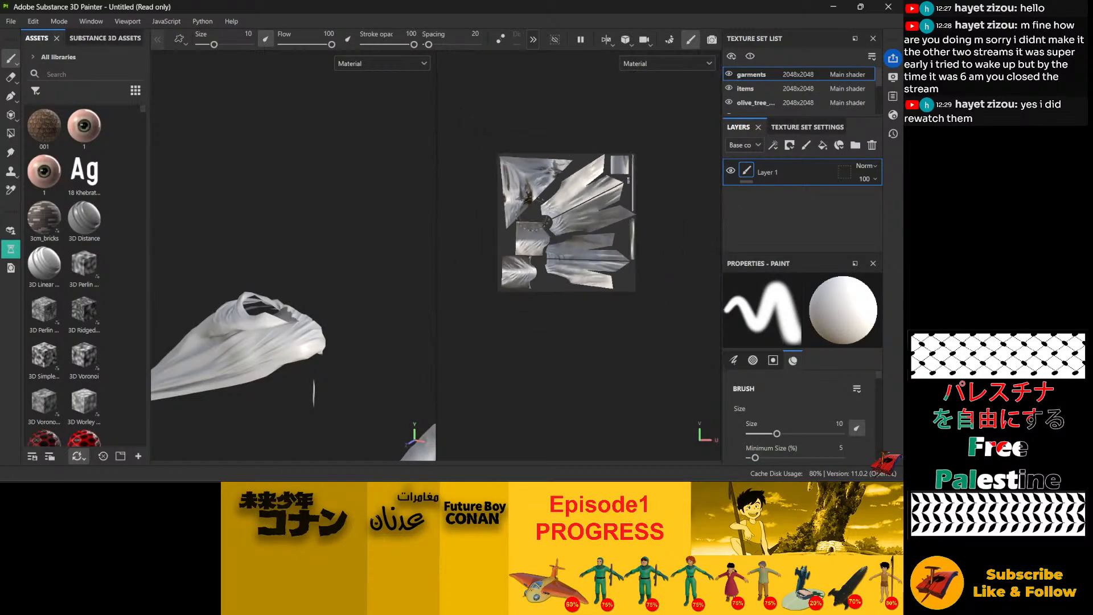
scroll(532, 193, up, 6)
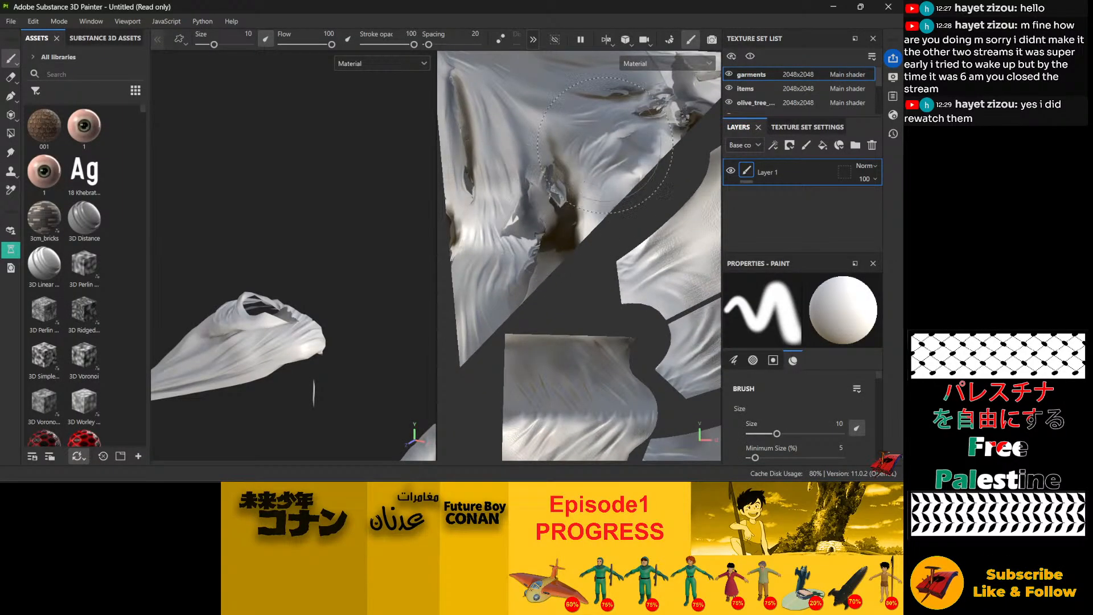
mouse_move(293, 351)
alt+mouse_down()
mouse_move(319, 326)
mouse_move(511, 288)
mouse_move(697, 338)
mouse_move(674, 350)
alt+mouse_up()
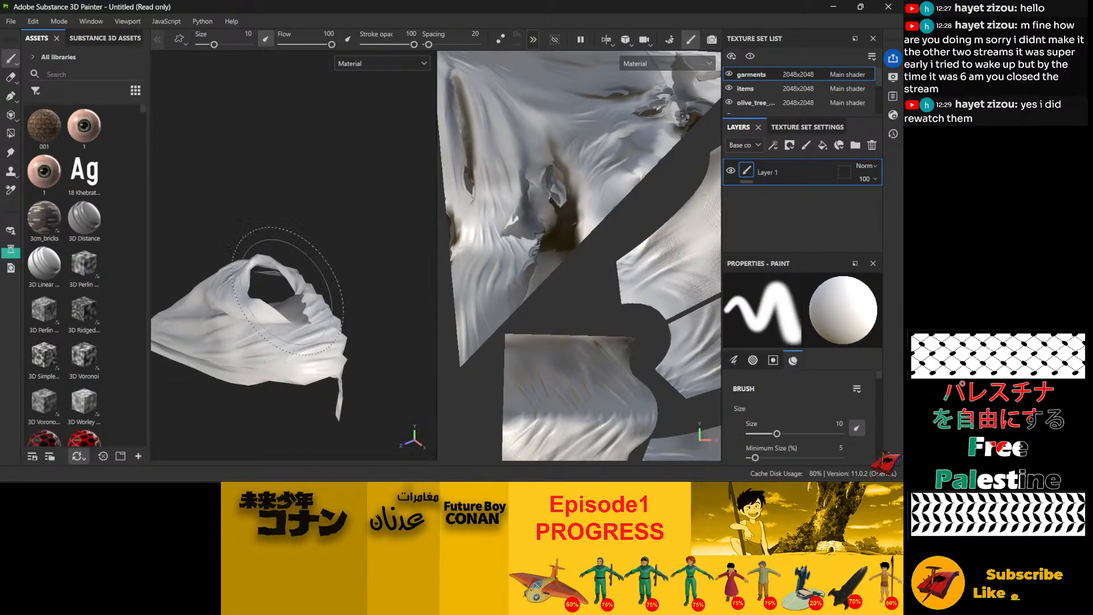
mouse_move(298, 271)
alt+mouse_down()
mouse_move(298, 290)
mouse_move(274, 298)
mouse_move(301, 329)
mouse_move(98, 234)
alt+mouse_up()
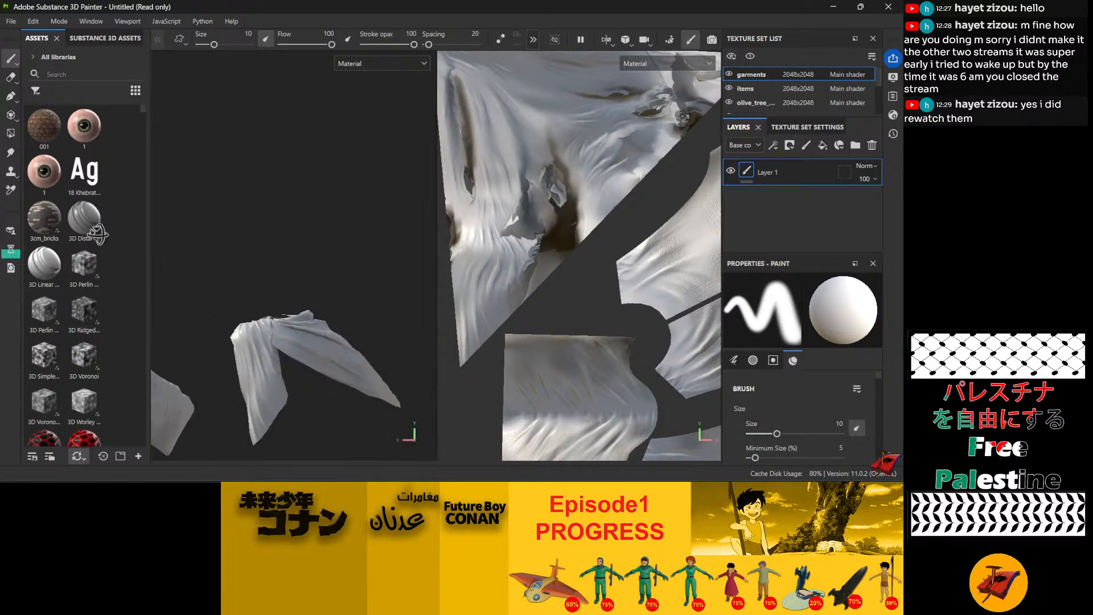
mouse_move(273, 250)
alt+mouse_down()
mouse_move(212, 261)
mouse_move(207, 318)
mouse_move(288, 215)
mouse_move(370, 297)
alt+mouse_up()
scroll(292, 292, down, 4)
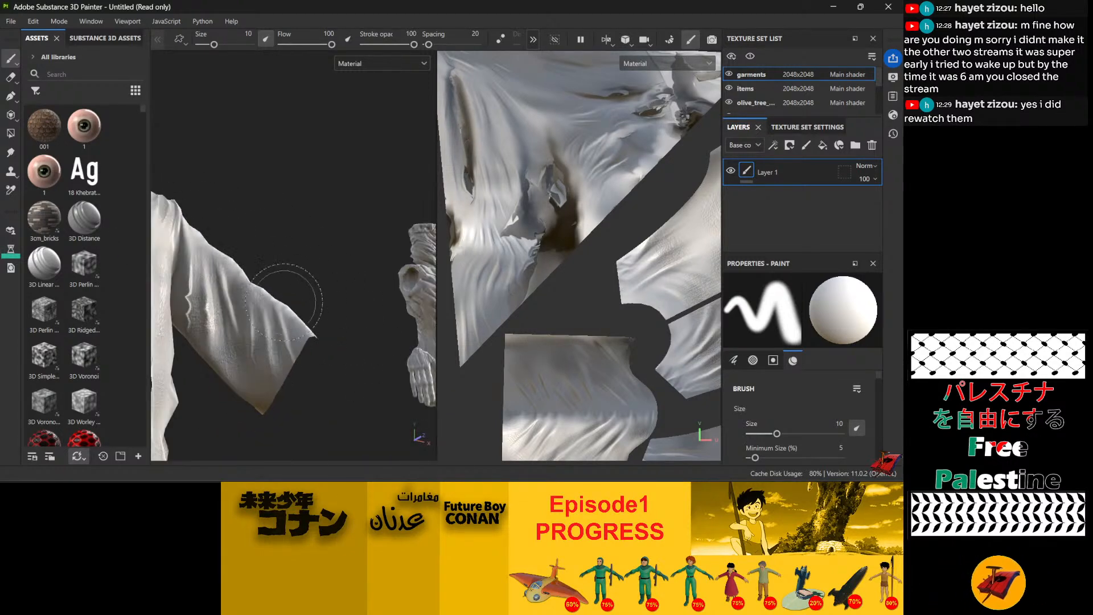
Step: Examine the robe's rebaked fabric detail on its sleeves and torso for artefacts
scroll(248, 287, down, 6)
scroll(194, 291, up, 2)
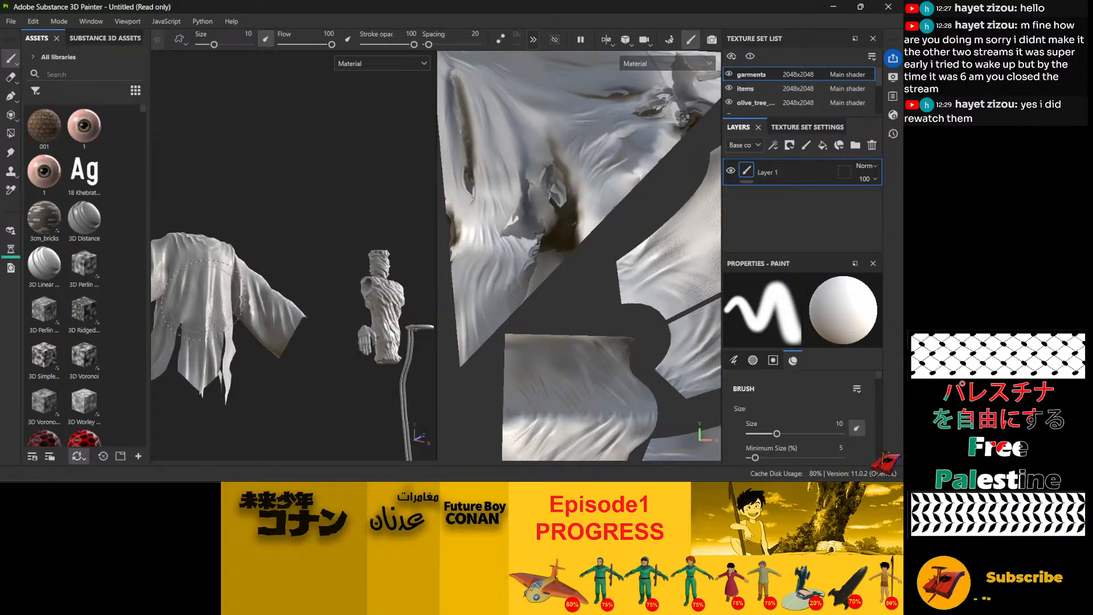
alt+drag(270, 279, 224, 329)
scroll(207, 297, up, 2)
scroll(208, 297, up, 2)
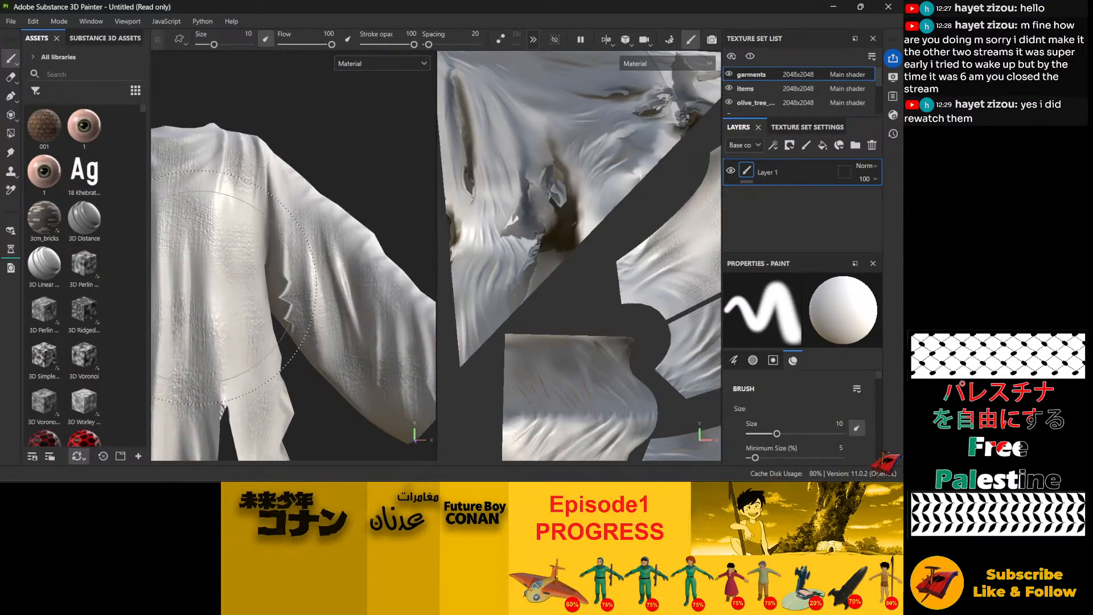
scroll(206, 281, down, 3)
key(ctrl+s)
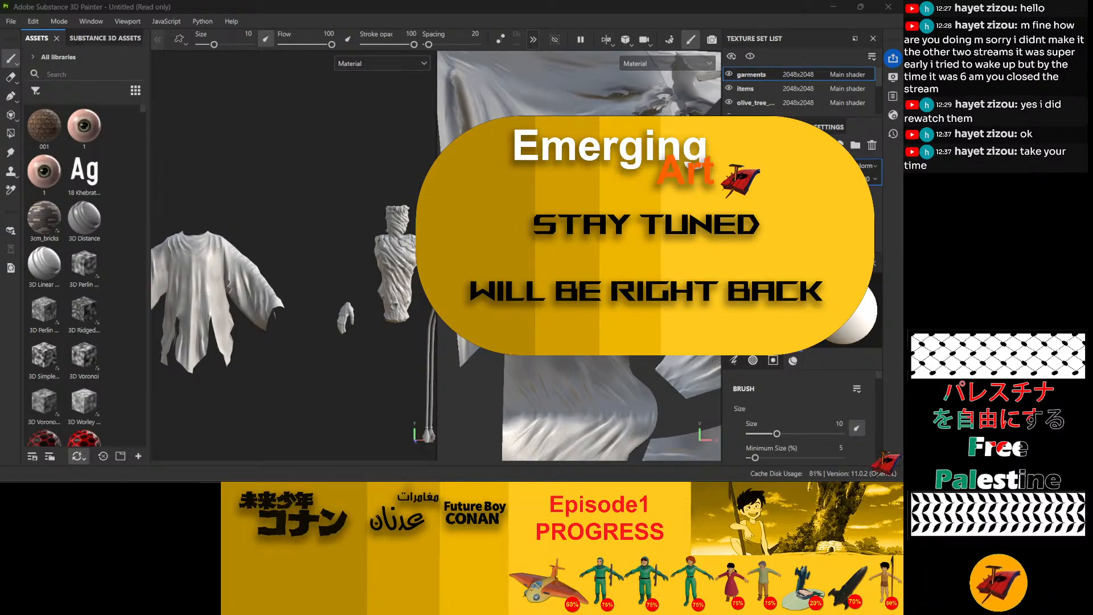
key(super+d)
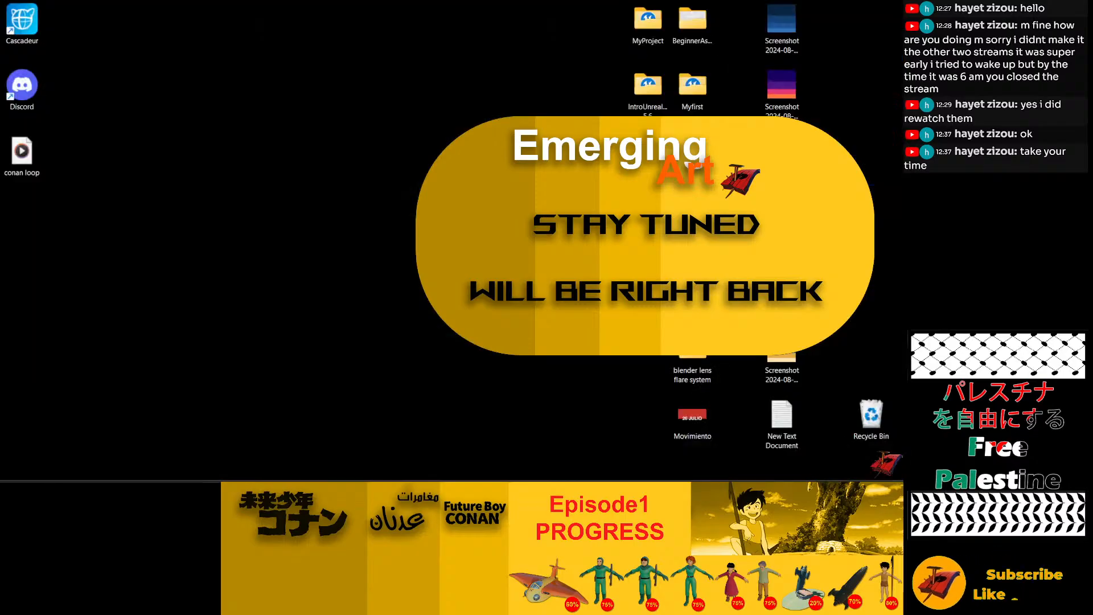
key(super+d)
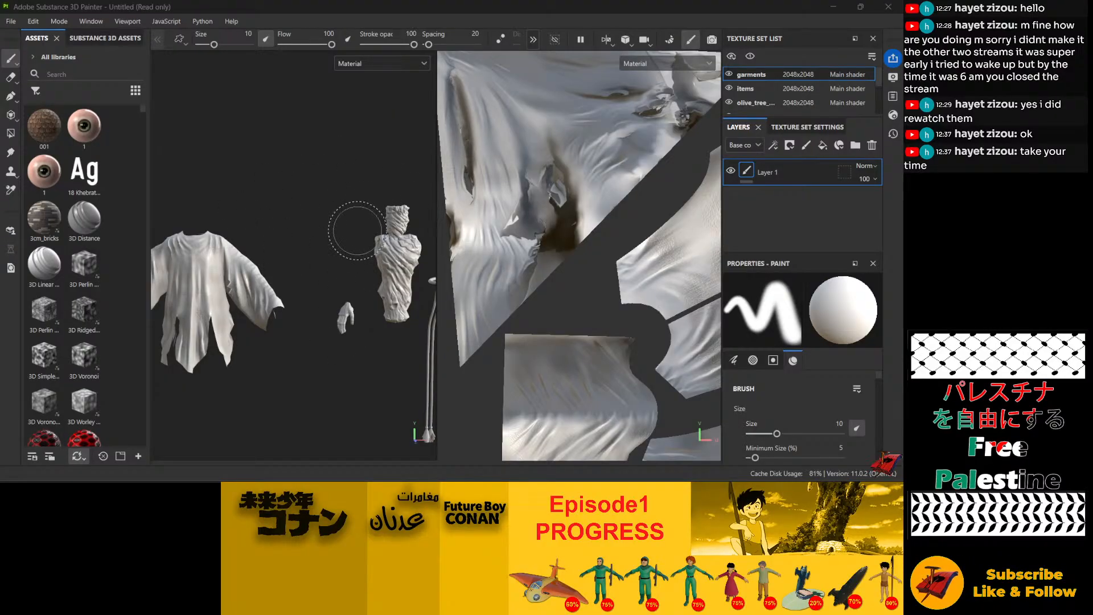
Step: Review the full row of baked parts, the garments texture layout, and the scarf and robe together
mouse_move(347, 227)
alt+mouse_down()
mouse_move(244, 287)
mouse_move(300, 224)
mouse_move(385, 240)
mouse_move(319, 236)
mouse_move(290, 203)
mouse_move(316, 269)
mouse_move(301, 236)
mouse_move(357, 204)
alt+mouse_up()
scroll(235, 295, up, 3)
scroll(235, 295, up, 2)
scroll(316, 269, down, 6)
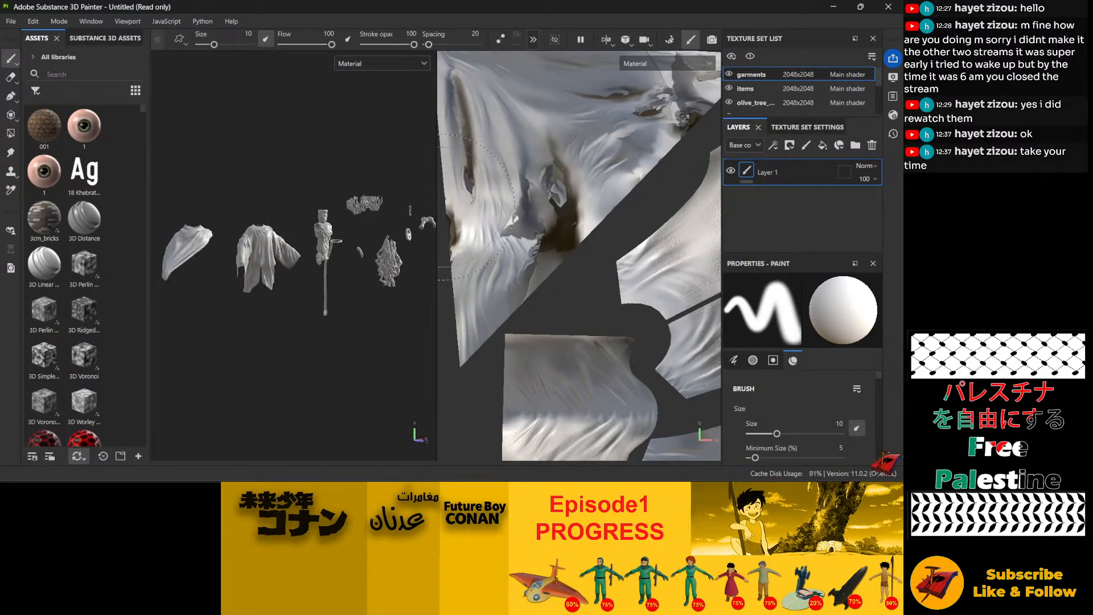
scroll(569, 156, down, 4)
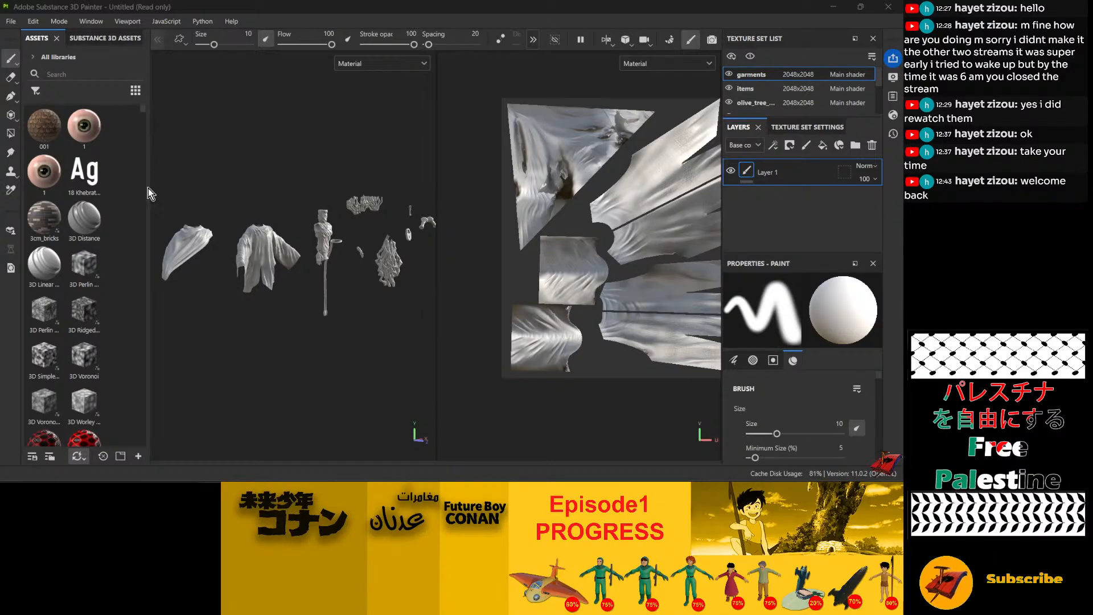
scroll(190, 254, up, 1)
scroll(310, 244, up, 2)
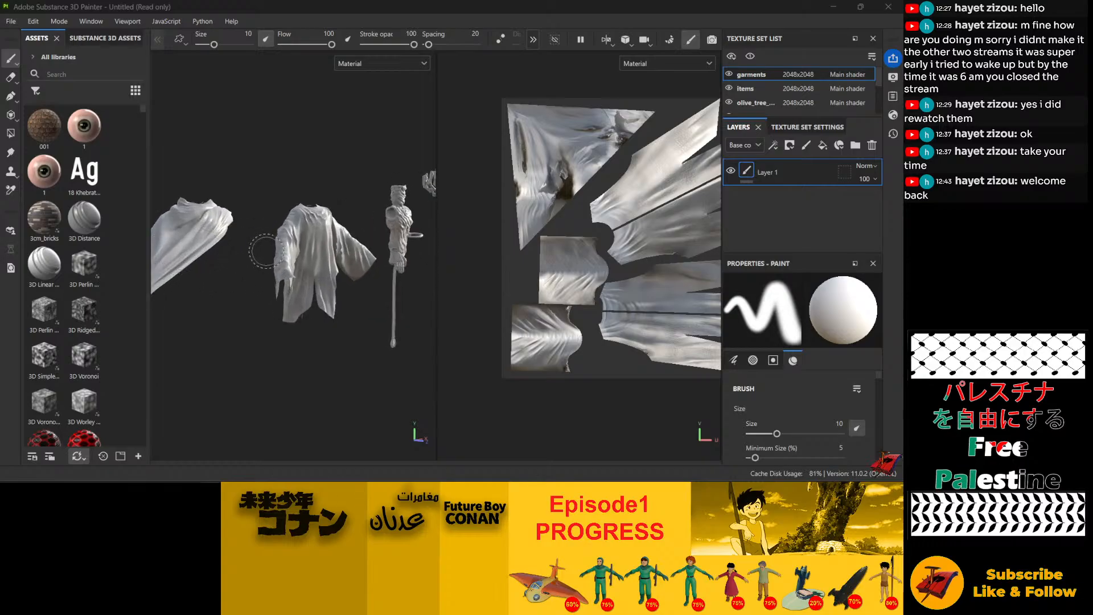
scroll(305, 244, up, 2)
mouse_move(305, 245)
alt+mouse_down()
mouse_move(334, 370)
mouse_move(312, 294)
mouse_move(224, 275)
alt+mouse_up()
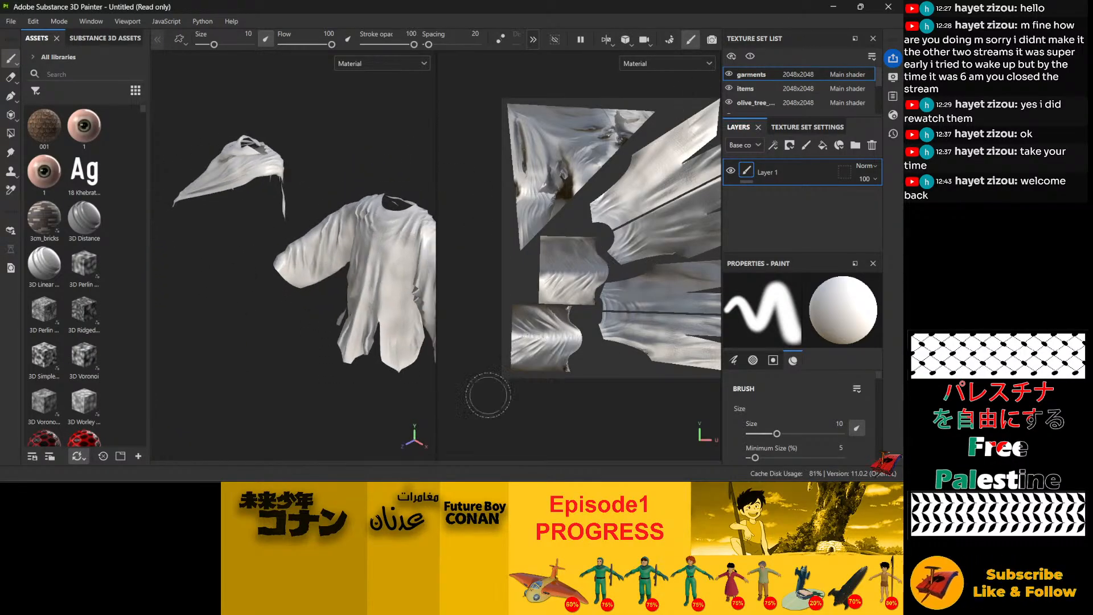
Step: Switch to Blender 4.4 and try to open the recent file Blender Scene.blend
click(833, 6)
click(334, 492)
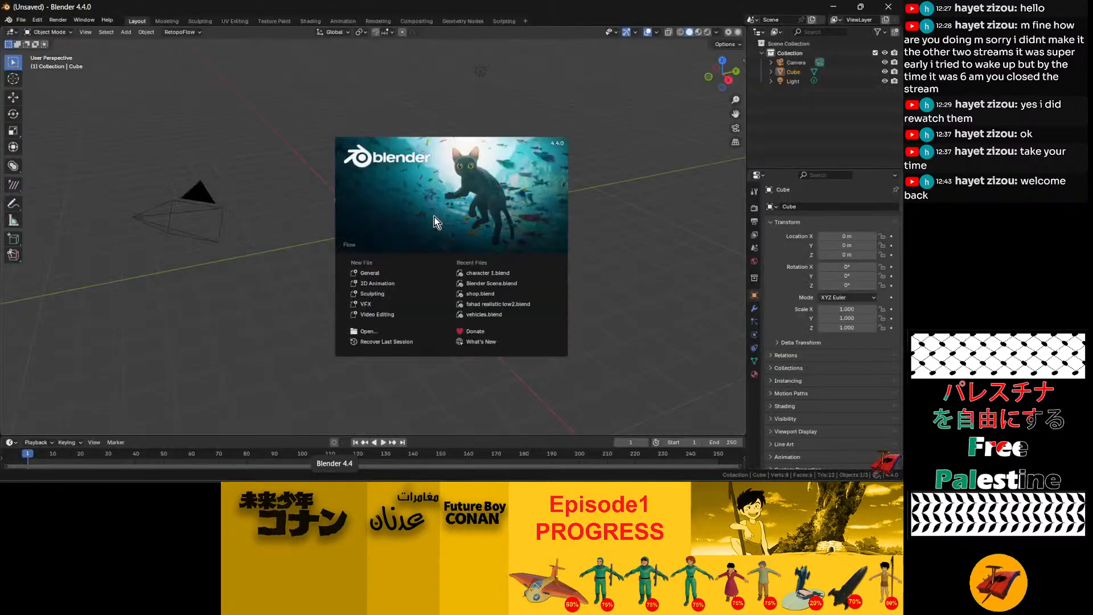
click(477, 280)
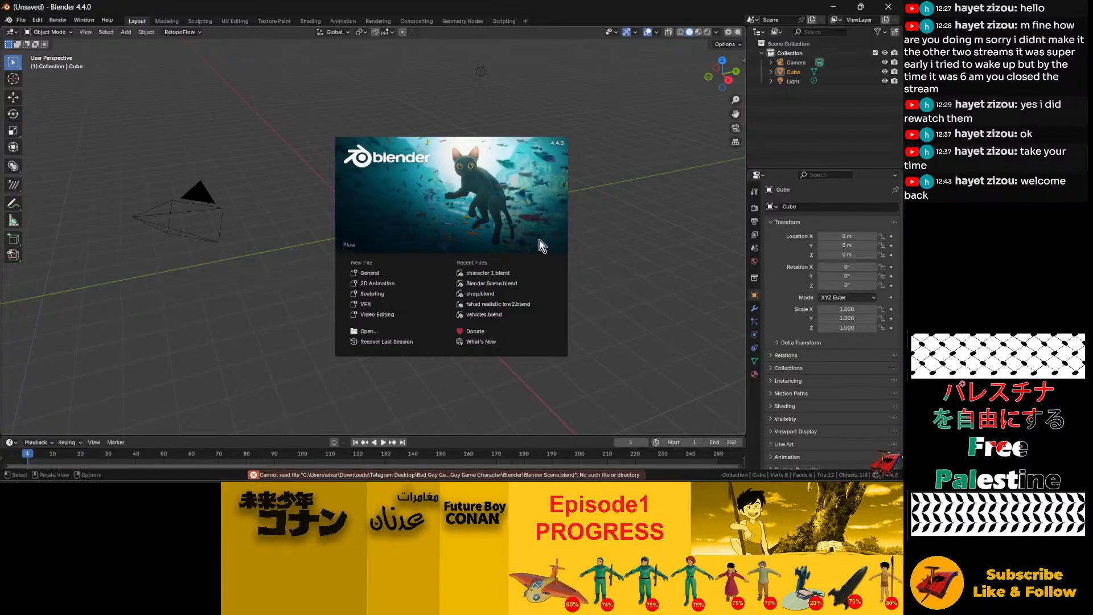
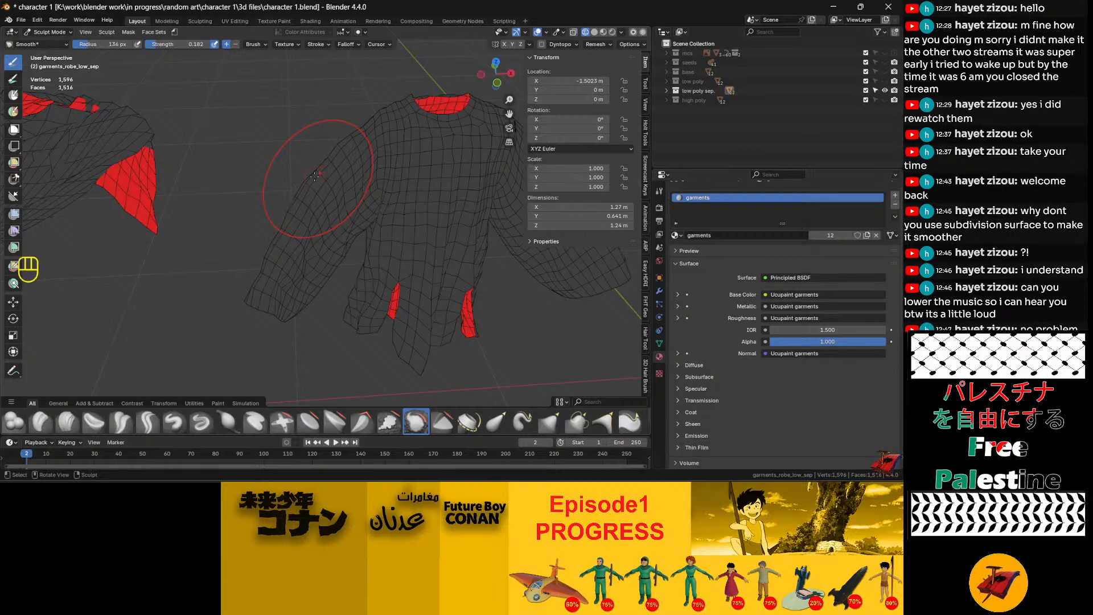
Step: Examine the low-poly robe's wireframe topology around its sleeves, neckline and chest
key(alt)
alt+drag(377, 222, 343, 198)
middle_drag(339, 202, 339, 183)
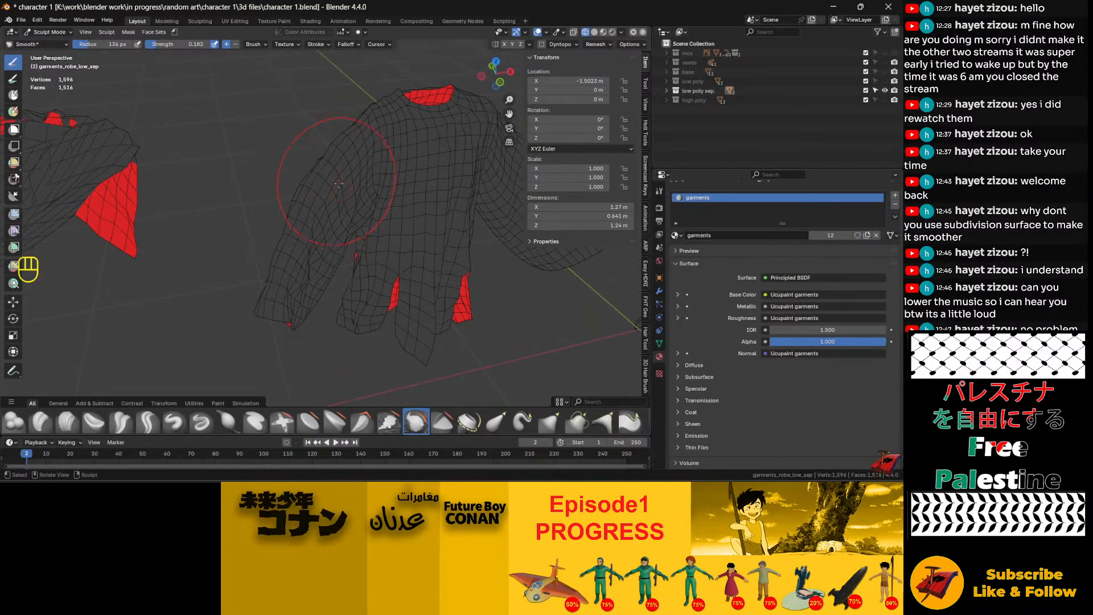
middle_drag(314, 245, 303, 210)
alt+drag(285, 220, 330, 236)
mouse_move(330, 237)
alt+mouse_down()
mouse_move(444, 267)
mouse_move(382, 222)
mouse_move(391, 197)
mouse_move(343, 133)
mouse_move(280, 199)
mouse_move(374, 232)
mouse_move(307, 225)
mouse_move(333, 137)
mouse_move(317, 158)
mouse_move(279, 145)
mouse_move(282, 130)
mouse_move(216, 109)
mouse_move(117, 110)
mouse_move(379, 208)
mouse_move(244, 135)
mouse_move(325, 161)
mouse_move(356, 128)
alt+mouse_up()
scroll(456, 268, down, 5)
scroll(382, 222, up, 5)
scroll(372, 137, down, 6)
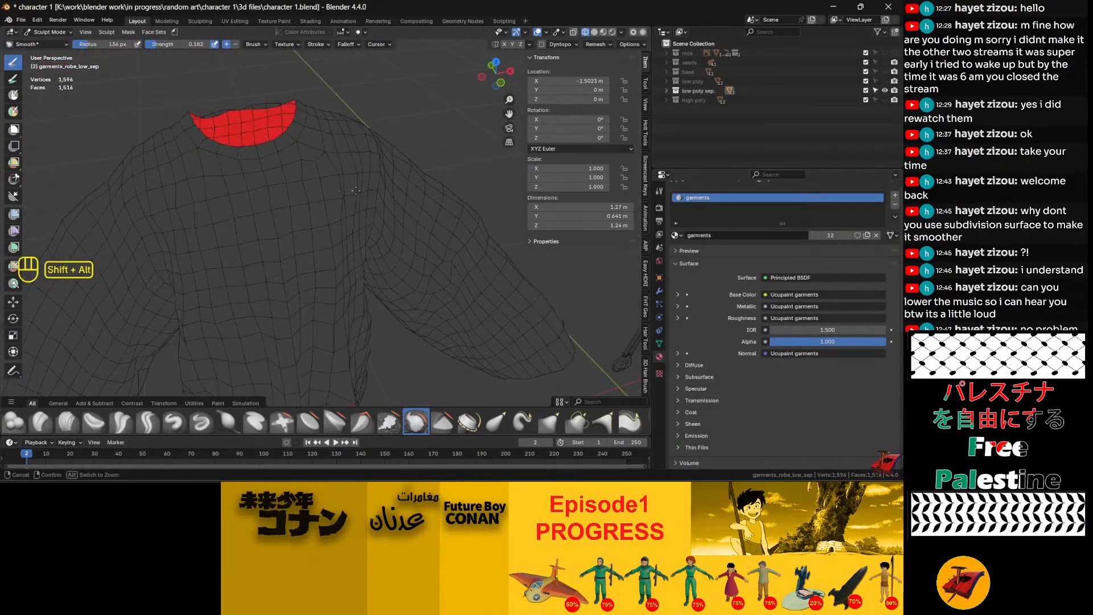
mouse_move(322, 196)
alt+mouse_down()
mouse_move(302, 219)
mouse_move(326, 180)
mouse_move(232, 177)
mouse_move(216, 190)
mouse_move(299, 197)
mouse_move(338, 212)
alt+mouse_up()
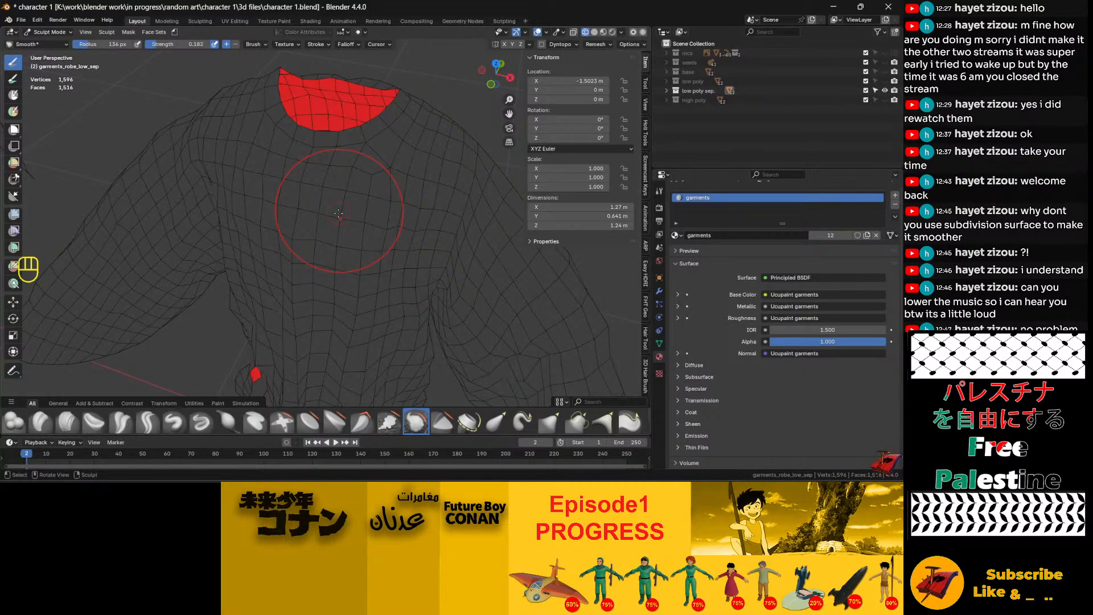
mouse_move(338, 213)
alt+middle_down()
mouse_move(365, 136)
mouse_move(341, 148)
mouse_move(352, 144)
mouse_move(336, 170)
mouse_move(348, 140)
mouse_move(341, 179)
mouse_move(386, 176)
mouse_move(354, 139)
mouse_move(343, 152)
mouse_move(355, 119)
mouse_move(328, 149)
alt+middle_up()
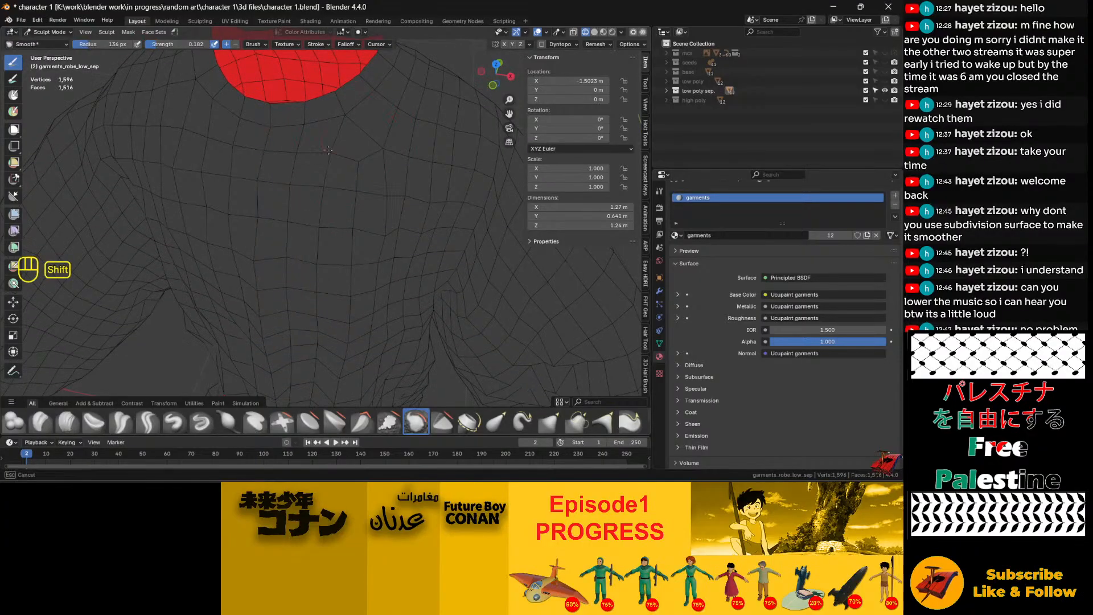
mouse_move(328, 149)
shift+mouse_down()
mouse_move(360, 172)
mouse_move(342, 244)
mouse_move(332, 147)
mouse_move(359, 162)
mouse_move(336, 157)
mouse_move(367, 128)
mouse_move(405, 121)
shift+mouse_up()
scroll(310, 222, down, 7)
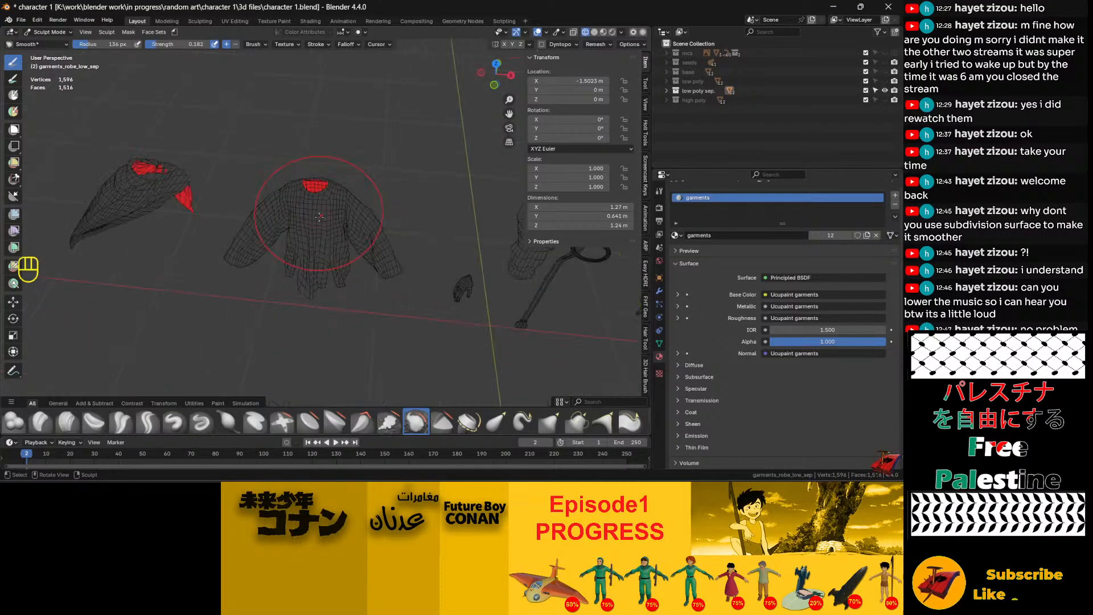
Step: Switch from Sculpt Mode to Object Mode with the low-poly robe and scarf in view
scroll(327, 222, up, 3)
alt+drag(310, 218, 398, 173)
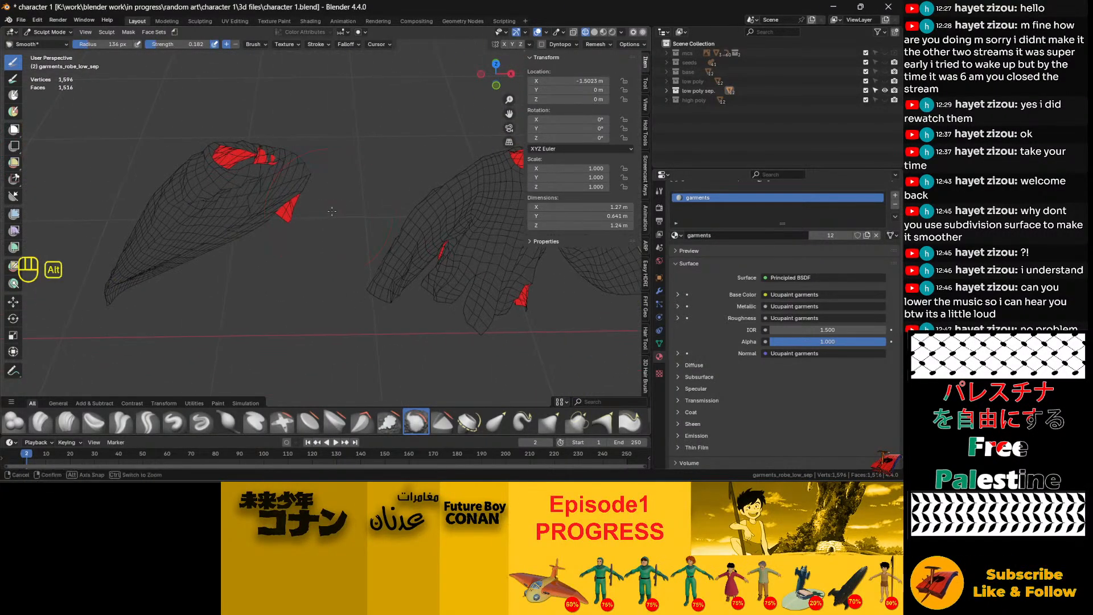
click(50, 31)
click(46, 41)
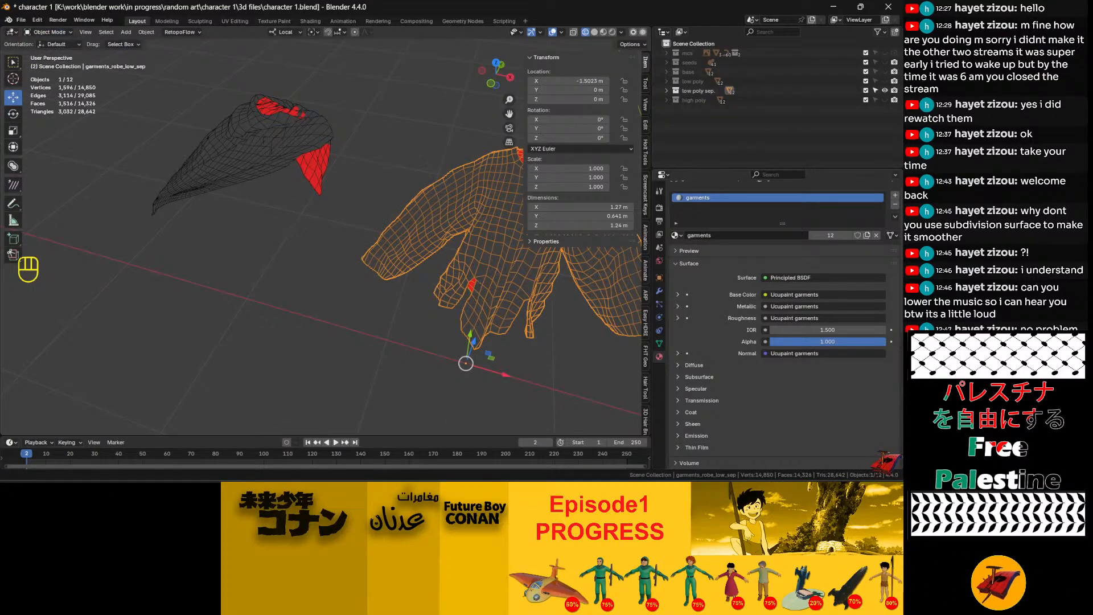